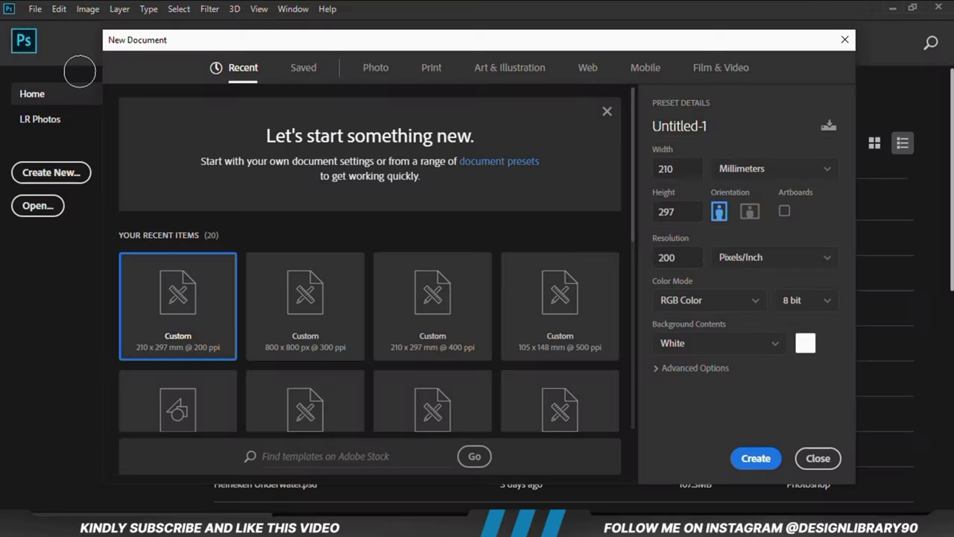
- Create a portrait document of 210 x 297 mm at 200 pixels/inch in RGB Color with a white background
click(683, 208)
click(682, 254)
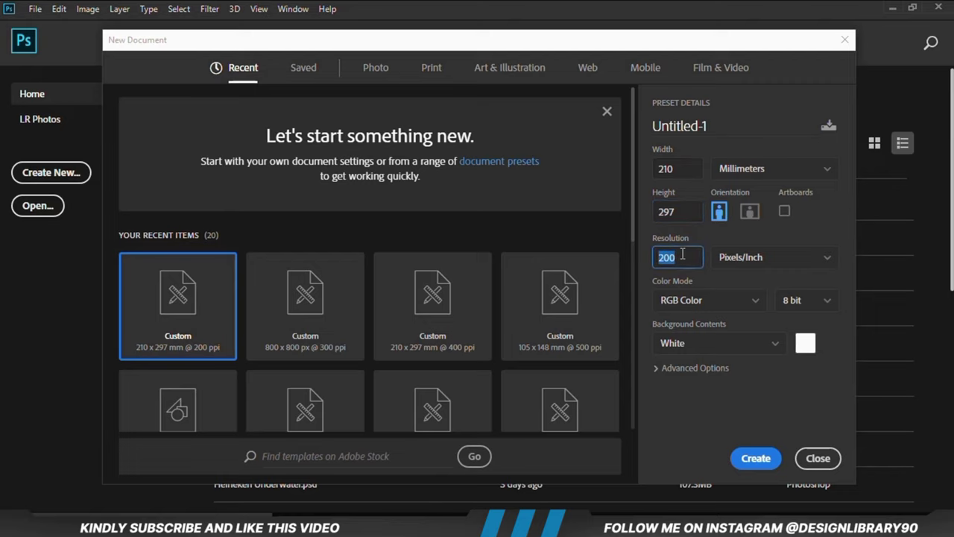
click(756, 458)
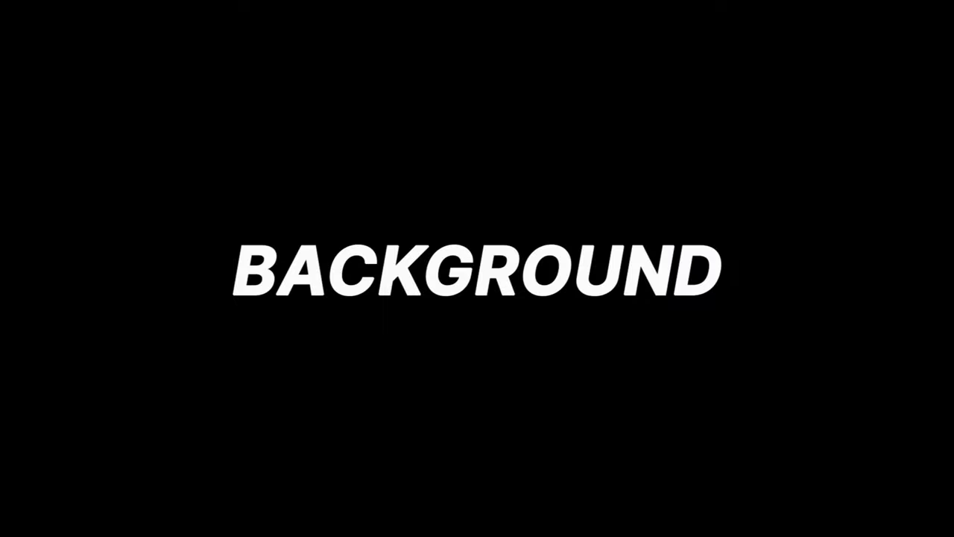
- Add a Solid Color fill layer in dark red 5e0001, copying the hex code from the Notepad list
click(877, 504)
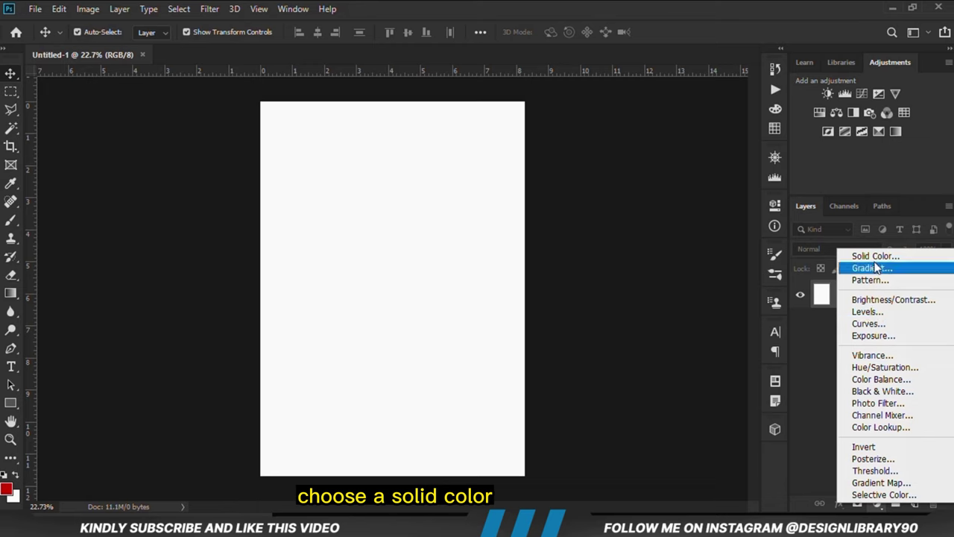
click(857, 255)
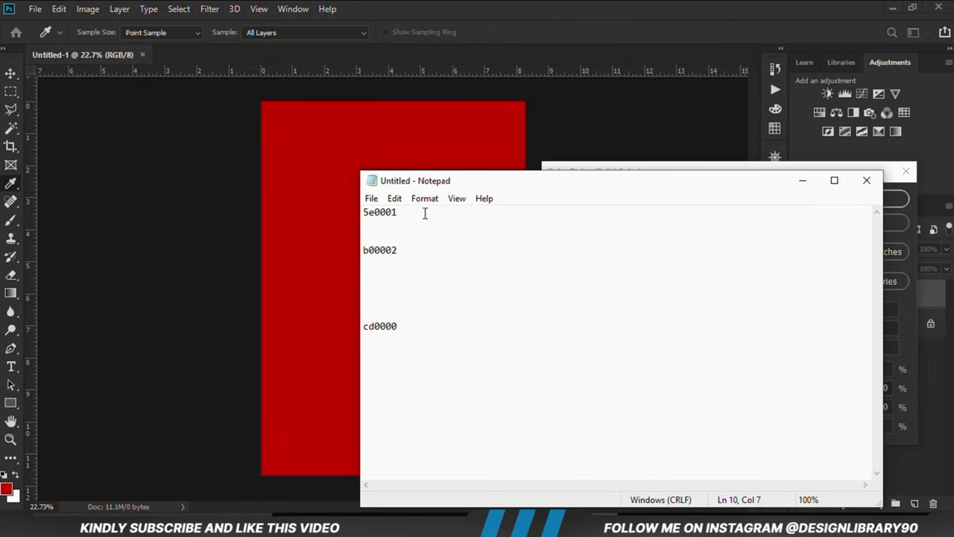
double_click(425, 214)
right_click(383, 215)
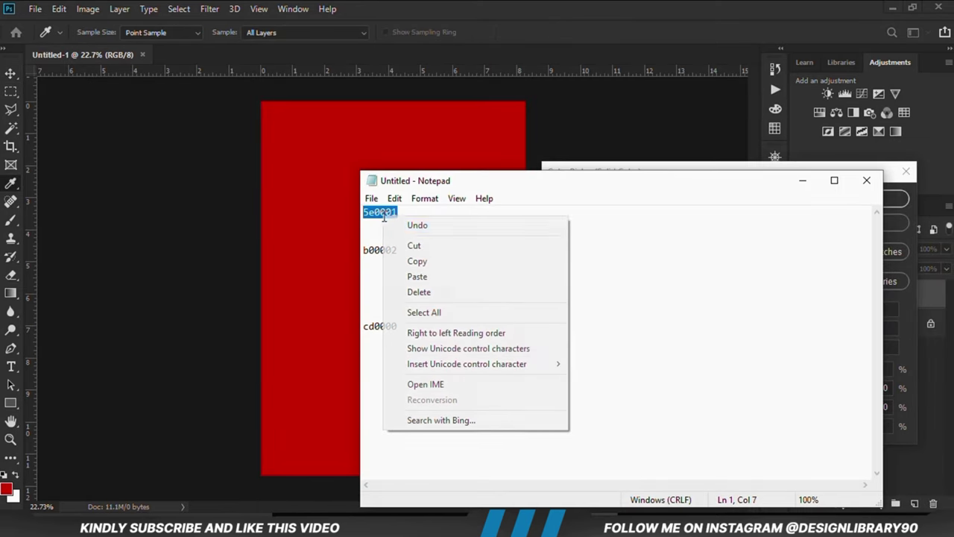
click(417, 261)
key(alt+Tab)
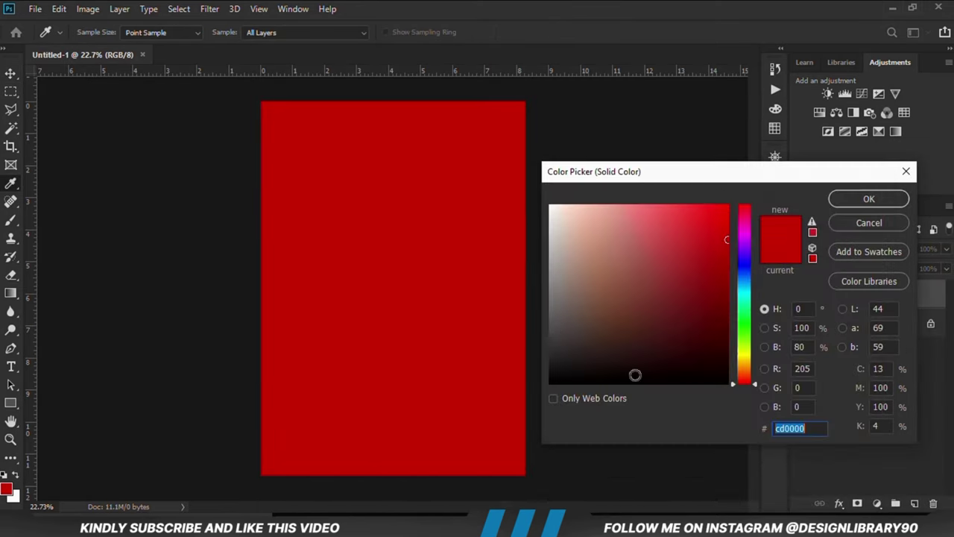
right_click(789, 431)
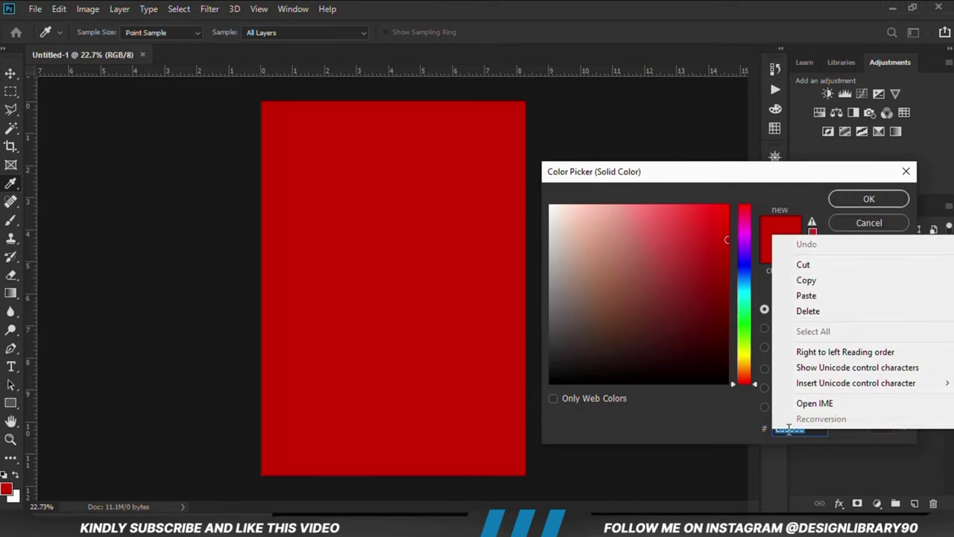
click(810, 293)
click(869, 199)
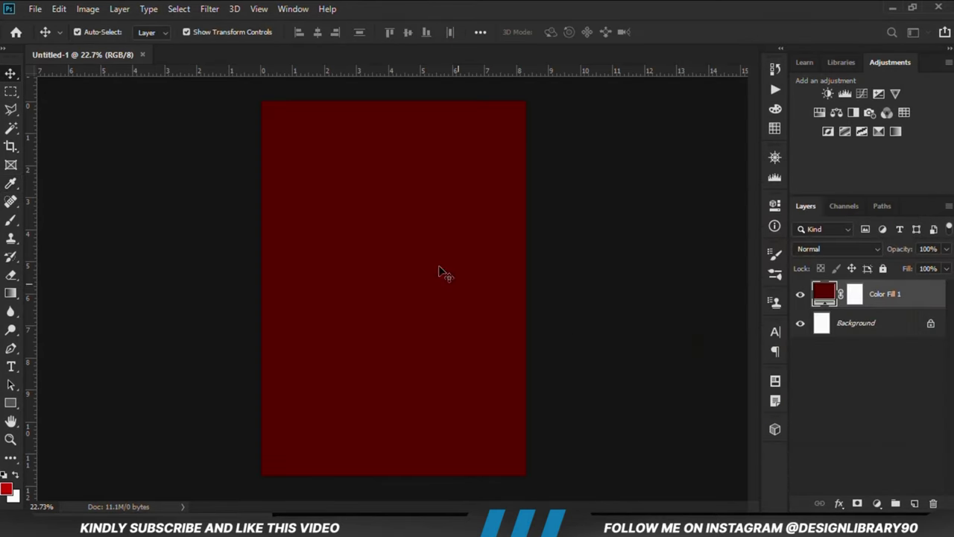
- Add an empty layer above the color fill and activate the Brush tool
click(914, 504)
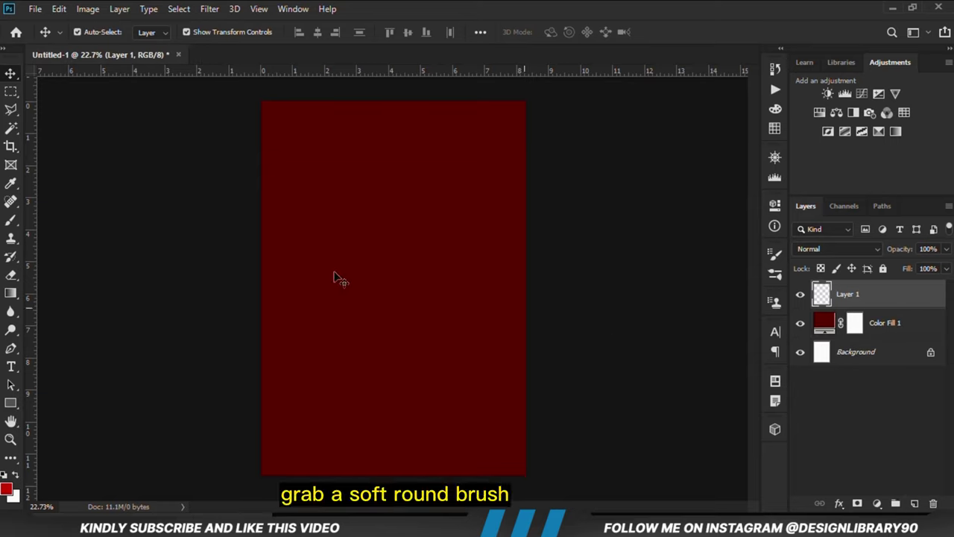
click(11, 221)
click(74, 217)
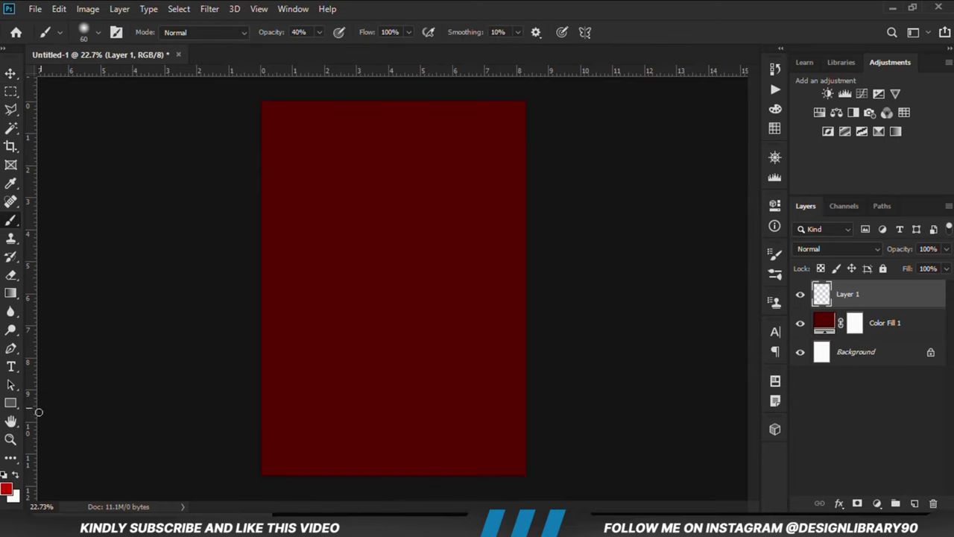
- Set the foreground color to b00002, copying the hex code from the Notepad list
click(7, 490)
key(alt+Tab)
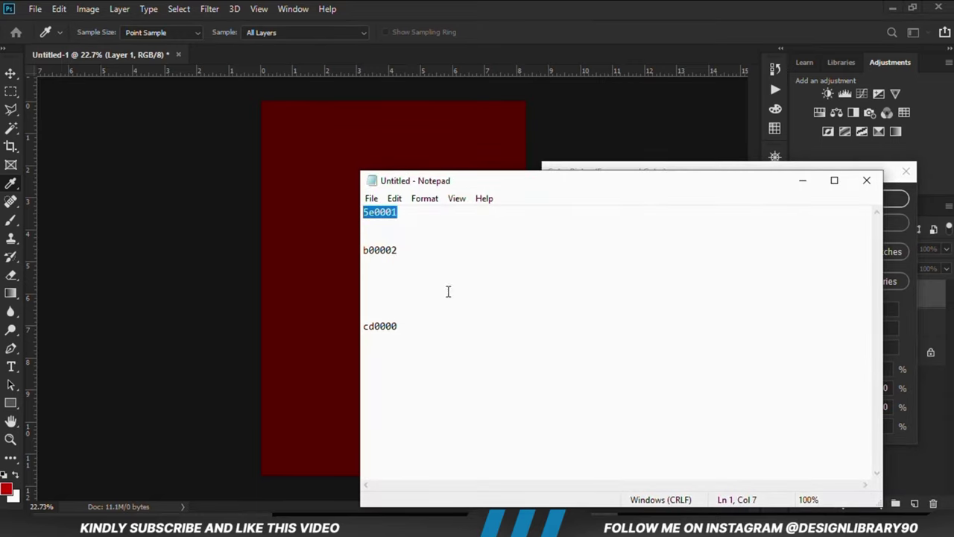
double_click(405, 253)
right_click(383, 251)
click(403, 292)
click(550, 6)
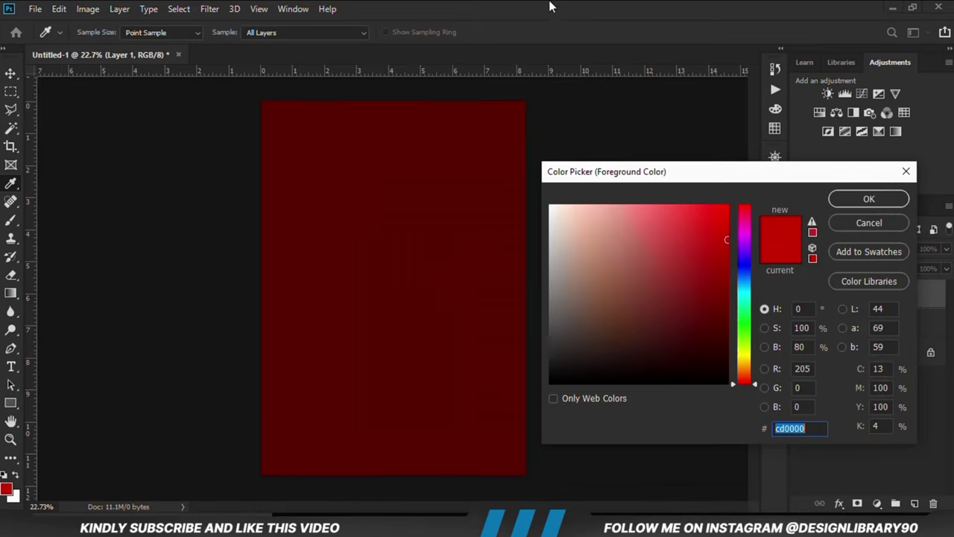
right_click(774, 428)
click(796, 291)
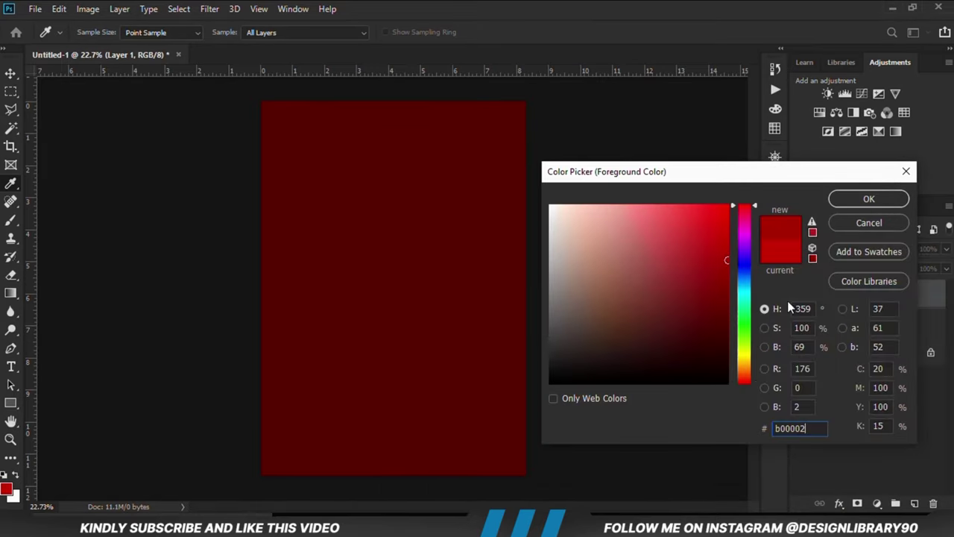
click(848, 202)
- Paint one soft red dab in the middle of the canvas with the brush at 100% opacity and size 2100
key(b)
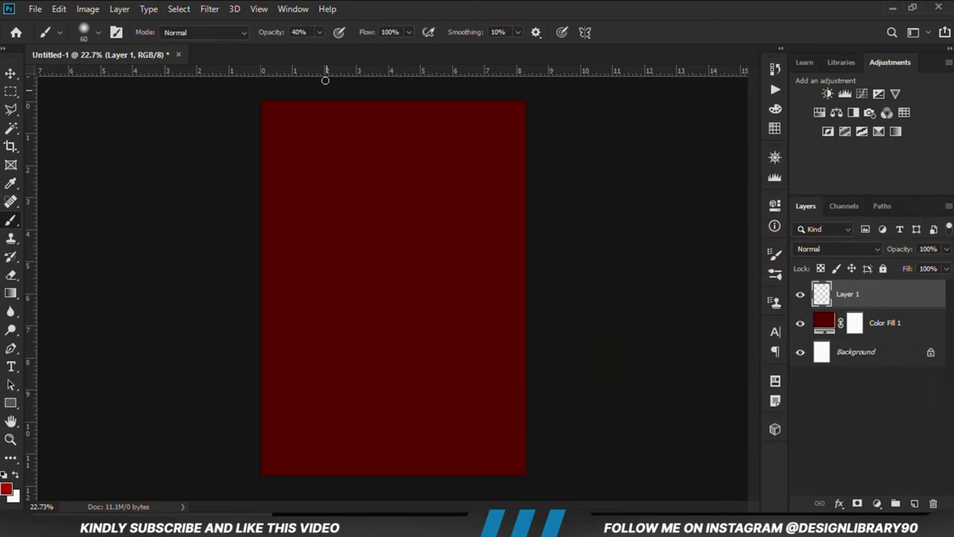
click(374, 6)
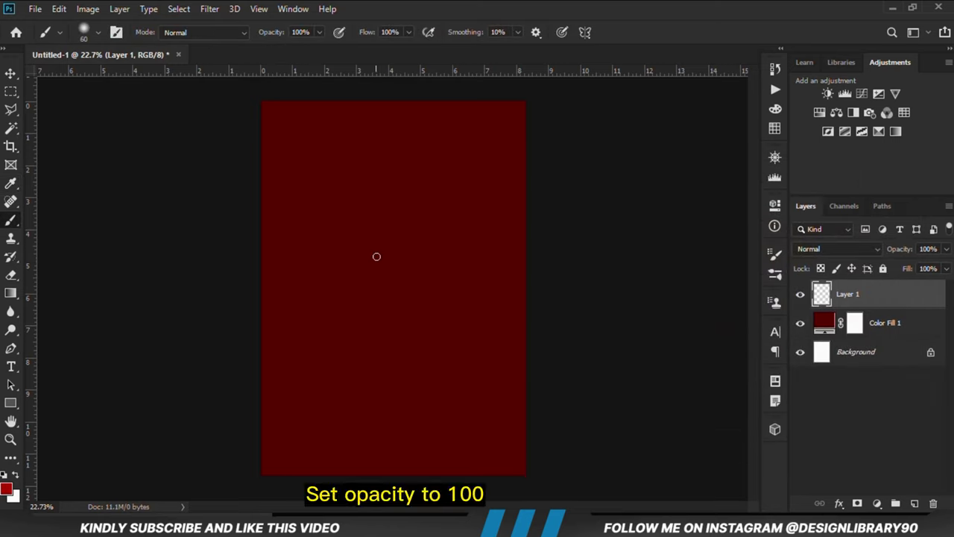
key(bracketright)
key(bracketright)
key(bracketright)
key(bracketright)
key(bracketright)
key(bracketright)
key(bracketright)
key(bracketright)
key(bracketright)
key(bracketright)
key(bracketright)
key(bracketright)
key(bracketright)
key(bracketright)
key(bracketright)
key(bracketright)
key(bracketright)
key(bracketright)
key(bracketright)
key(bracketright)
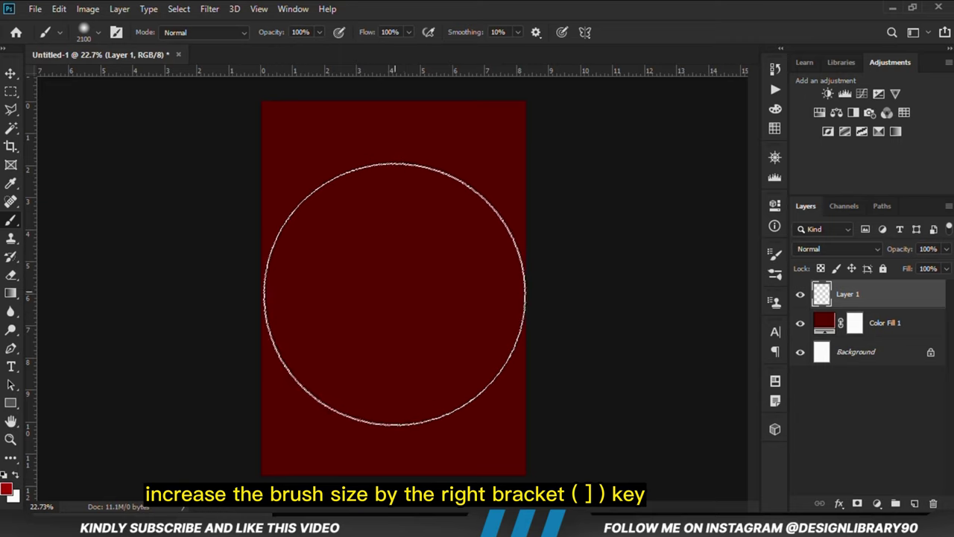
click(395, 292)
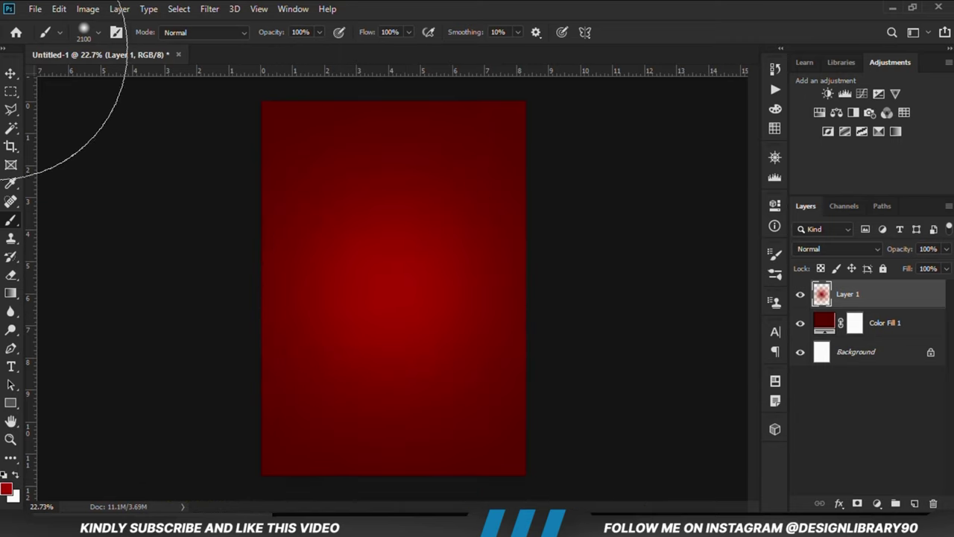
click(13, 74)
click(92, 77)
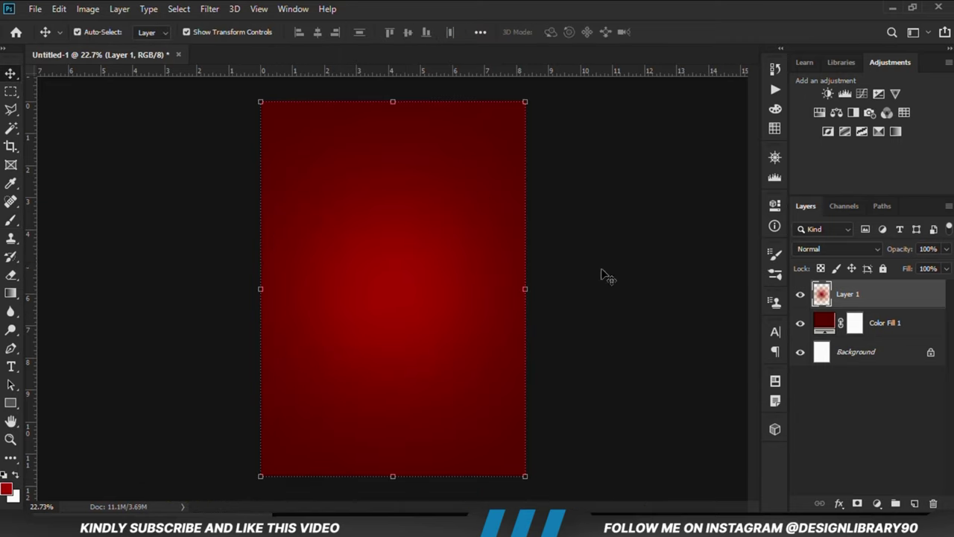
- Set the blend mode of the red glow layer to Overlay and compare the canvas with and without it
click(800, 295)
click(800, 296)
click(821, 248)
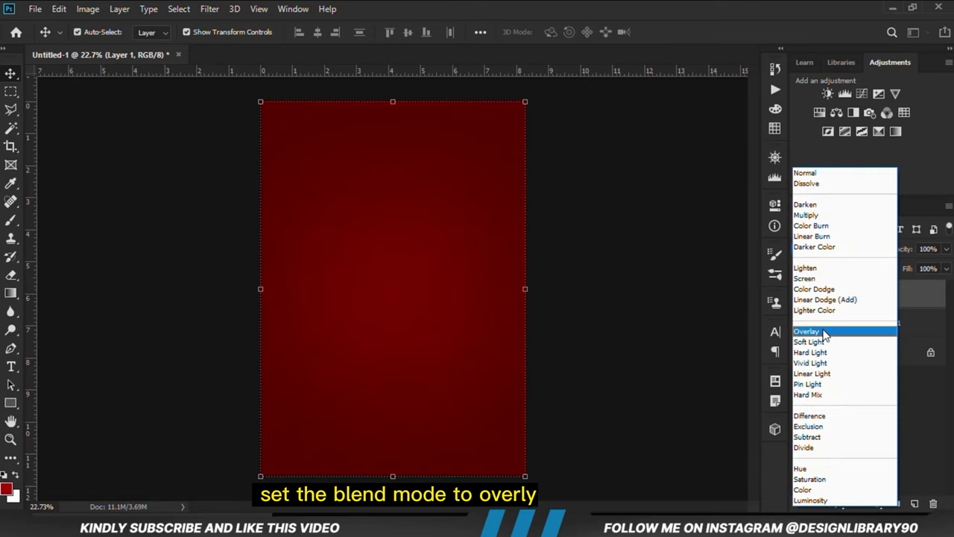
click(825, 335)
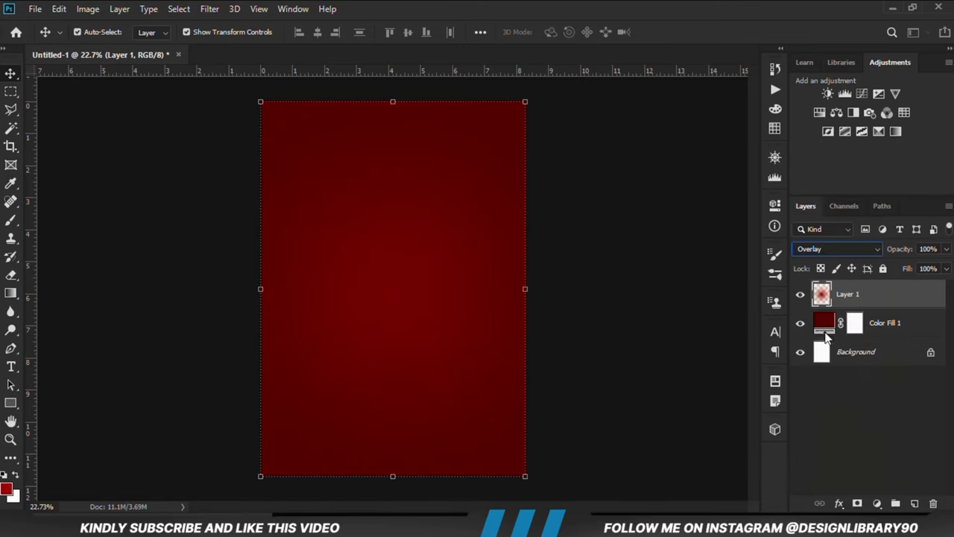
click(800, 294)
click(800, 294)
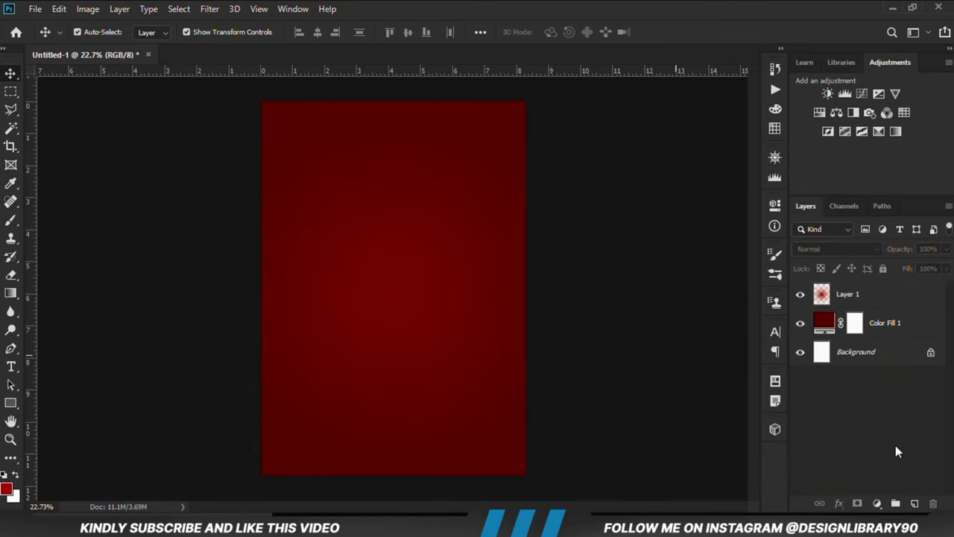
- Add a new layer and paint one soft white dab at the canvas center with the brush at size 2200
click(915, 503)
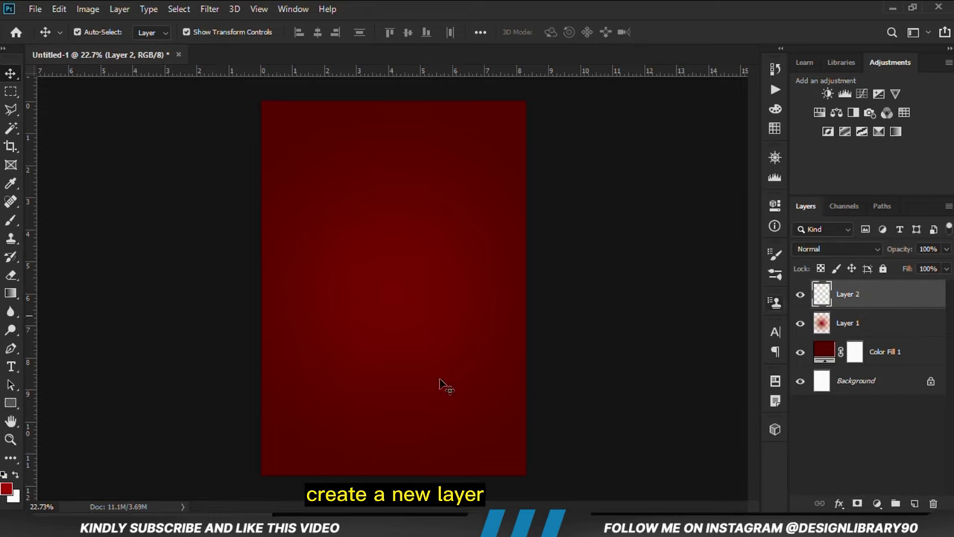
click(15, 475)
click(10, 222)
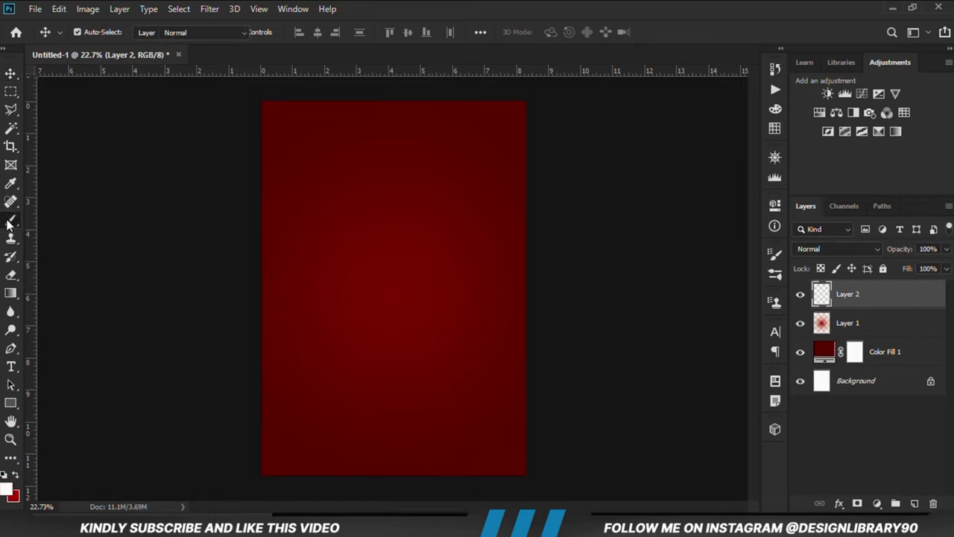
click(73, 223)
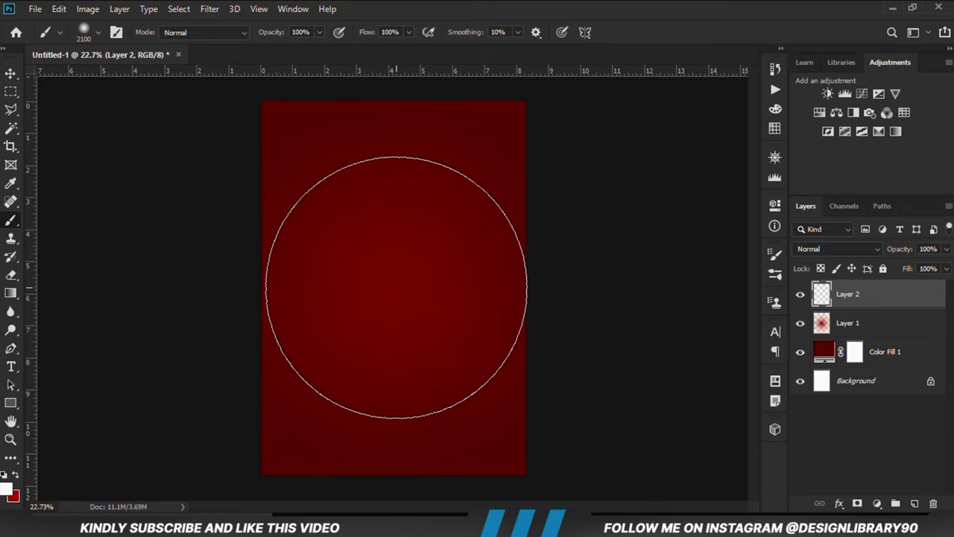
key(bracketright)
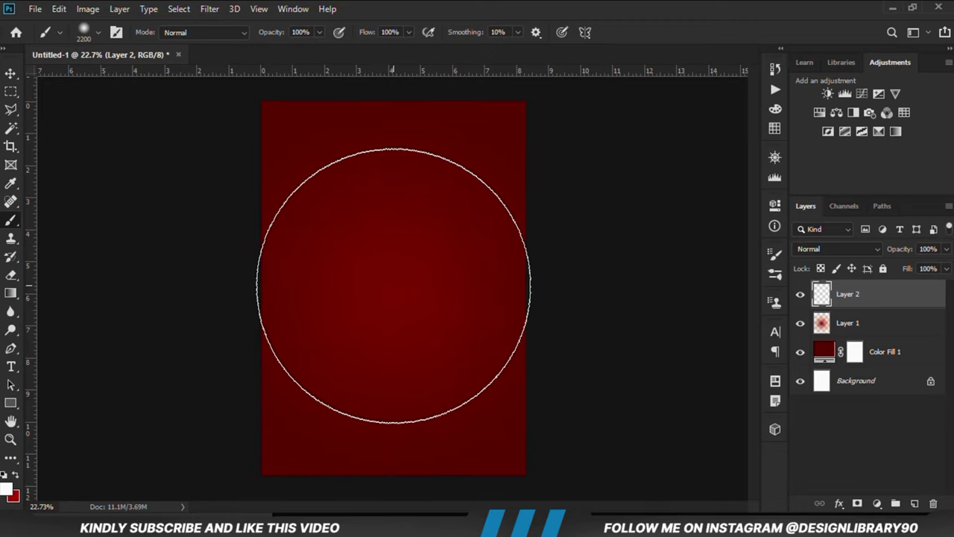
click(394, 286)
click(11, 73)
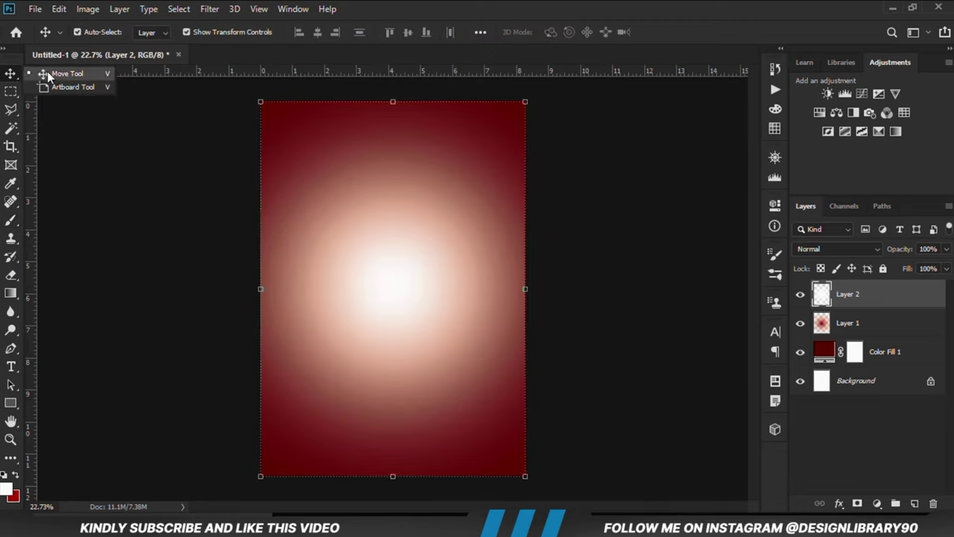
- Set the white glow layer to Overlay, lower its opacity to about 70%, and compare the canvas with and without it
click(800, 293)
click(800, 294)
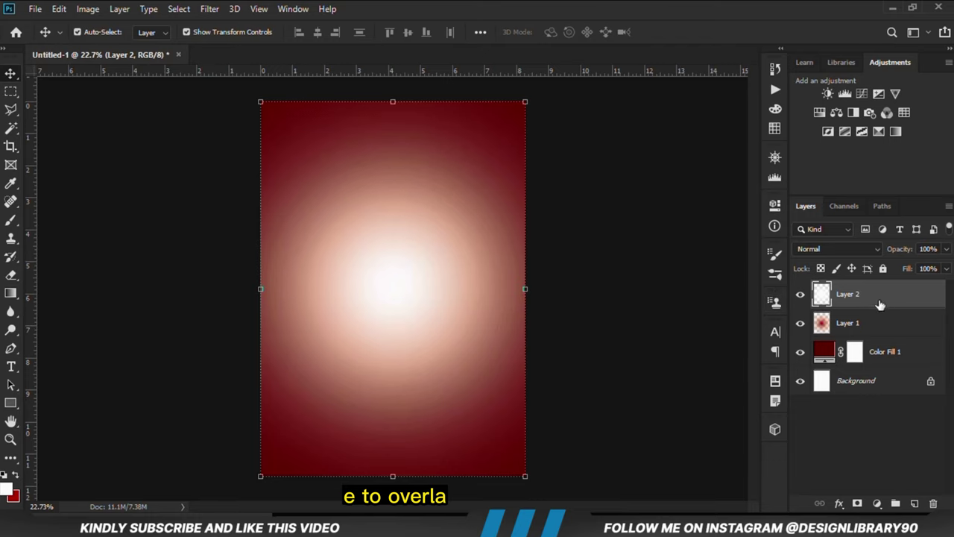
click(844, 254)
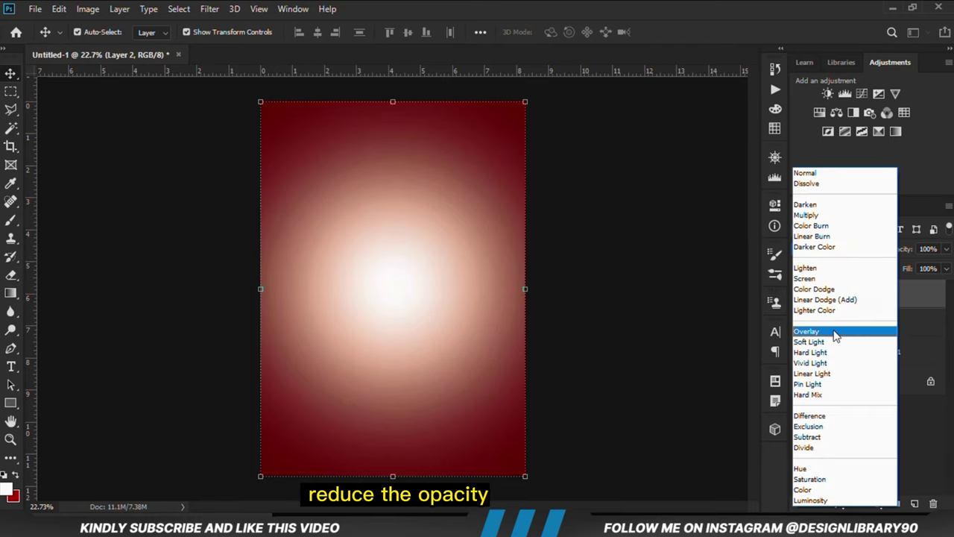
click(833, 338)
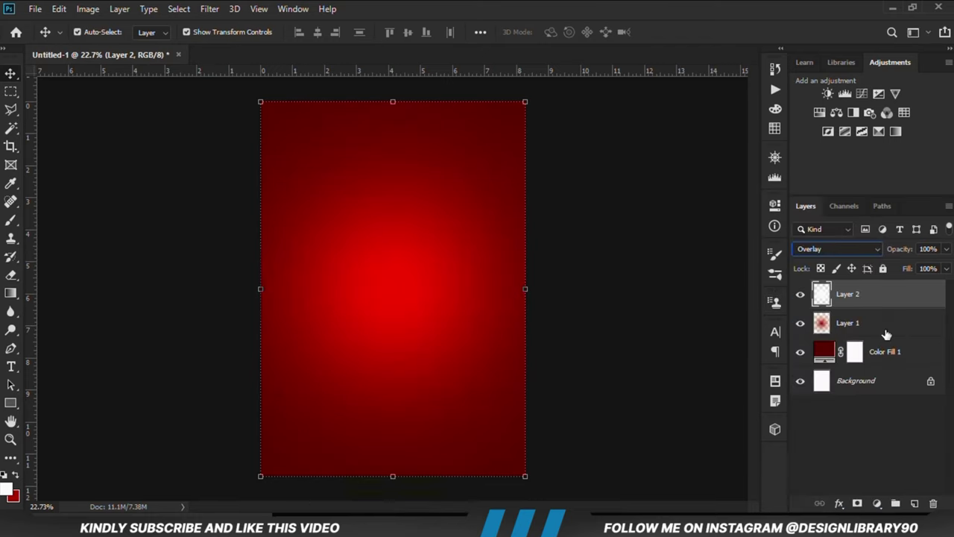
click(945, 249)
click(928, 267)
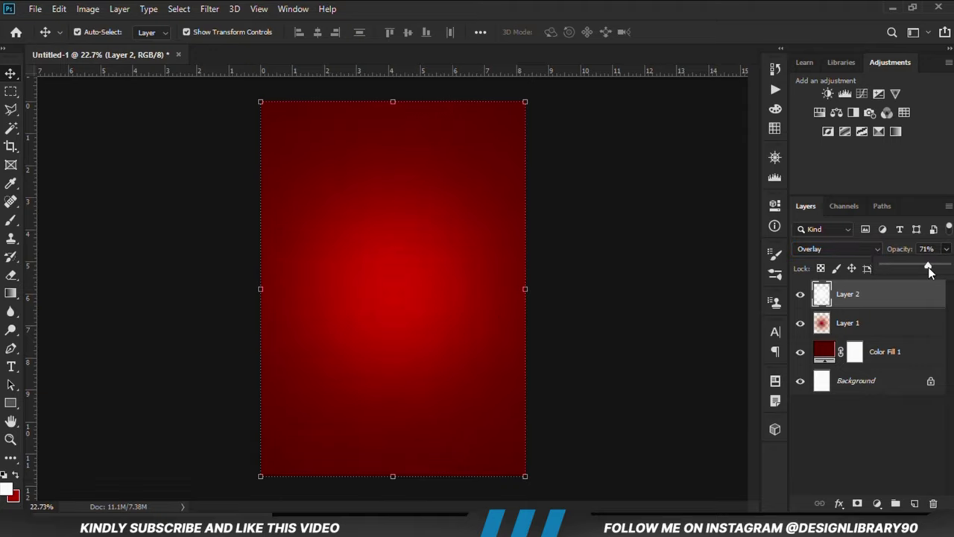
click(668, 297)
click(800, 294)
click(801, 294)
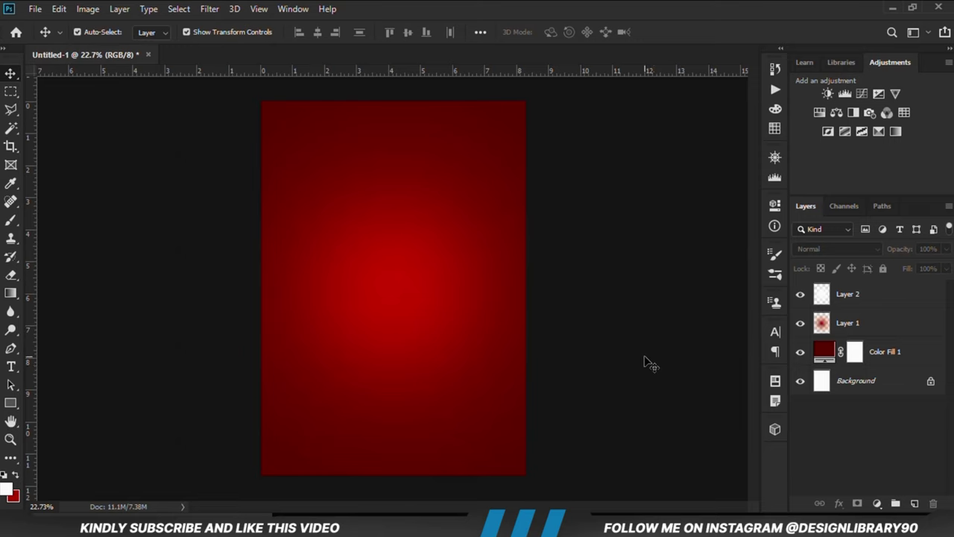
- Add an Exposure adjustment layer on top with Gamma Correction at about 0.57
scroll(647, 356, down, 1)
scroll(647, 357, up, 1)
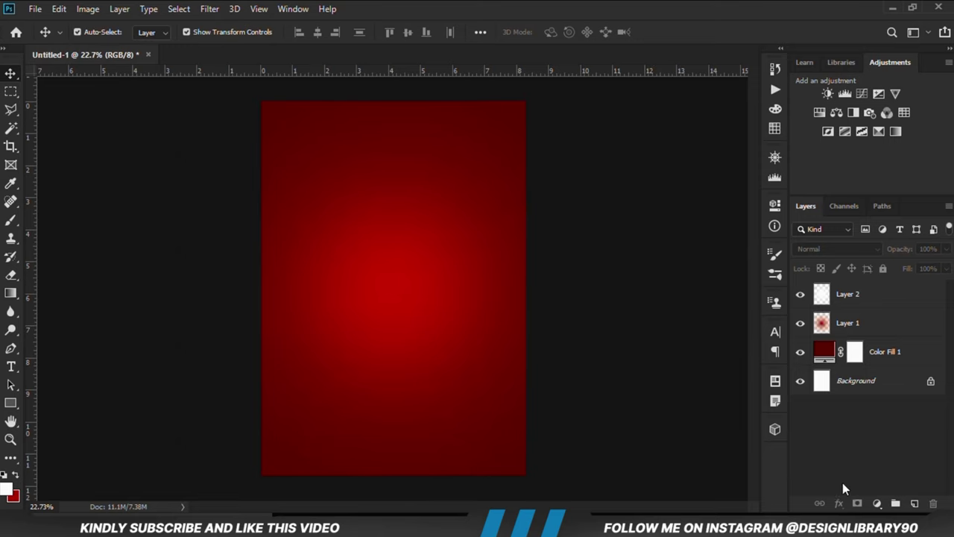
click(876, 504)
click(894, 337)
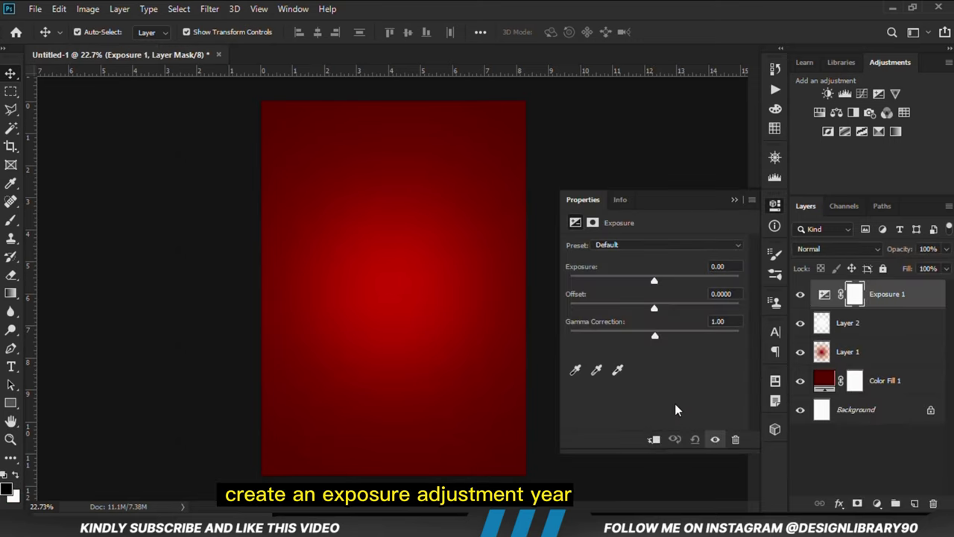
drag(654, 332, 679, 339)
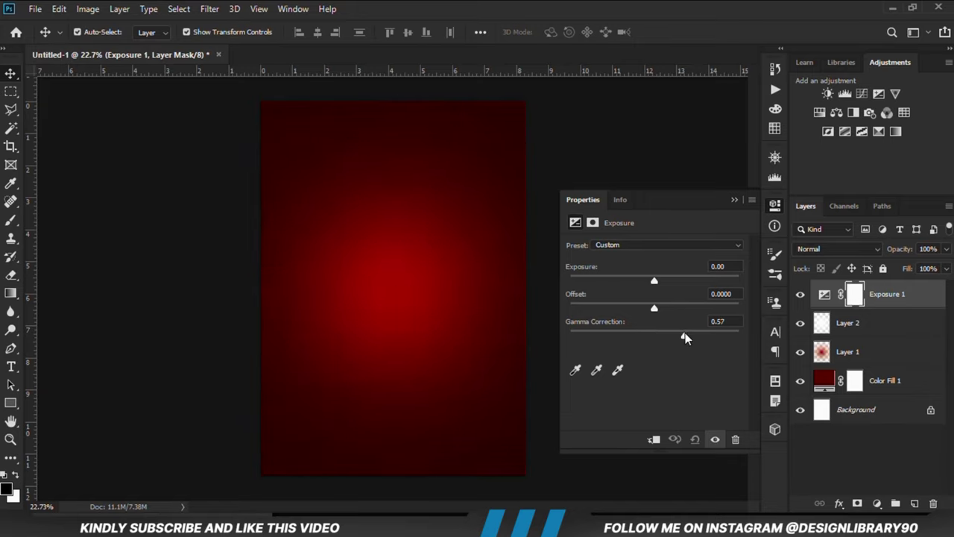
drag(685, 338, 686, 339)
click(739, 199)
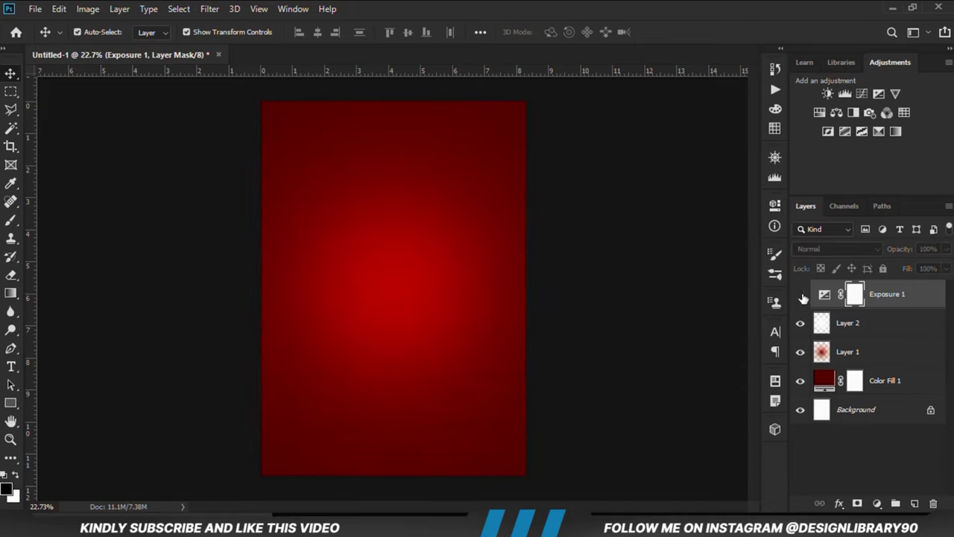
- Paint the Exposure 1 layer mask with soft black brush dabs at size 2600 over the canvas center
click(12, 220)
click(69, 220)
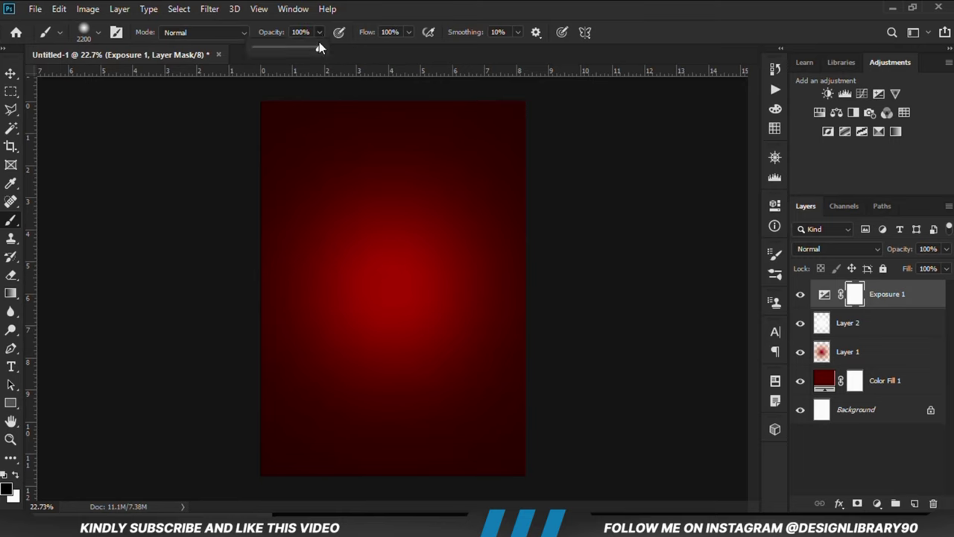
click(7, 488)
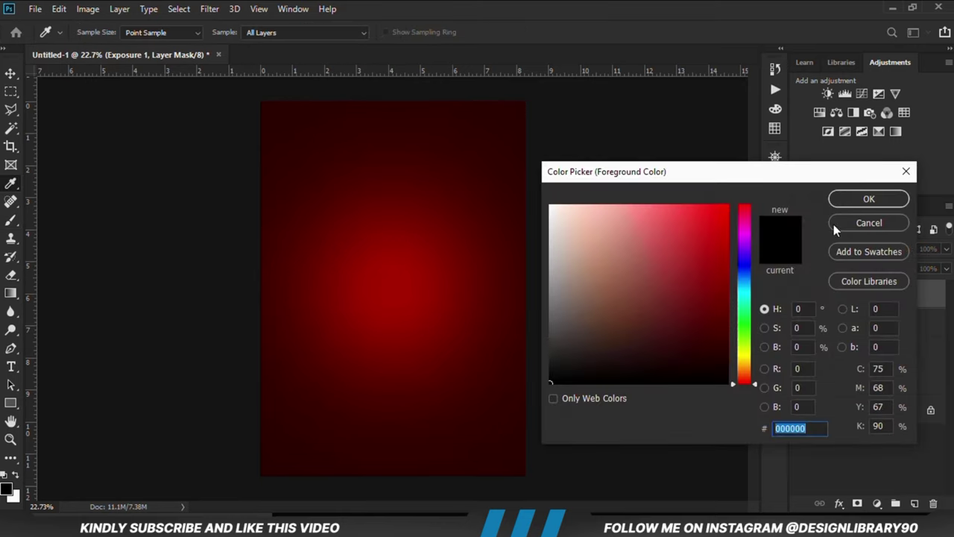
click(845, 199)
key(bracketright)
key(bracketright)
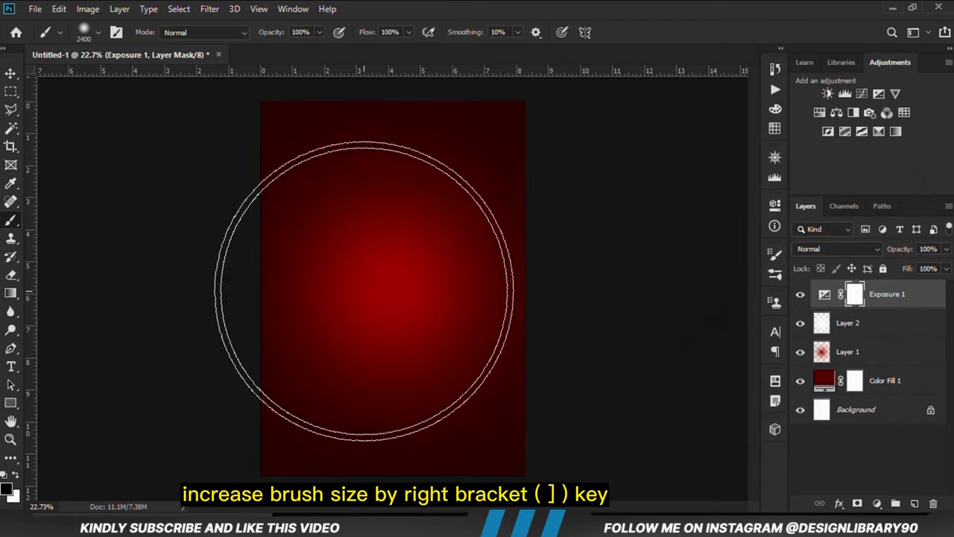
key(bracketright)
key(bracketright)
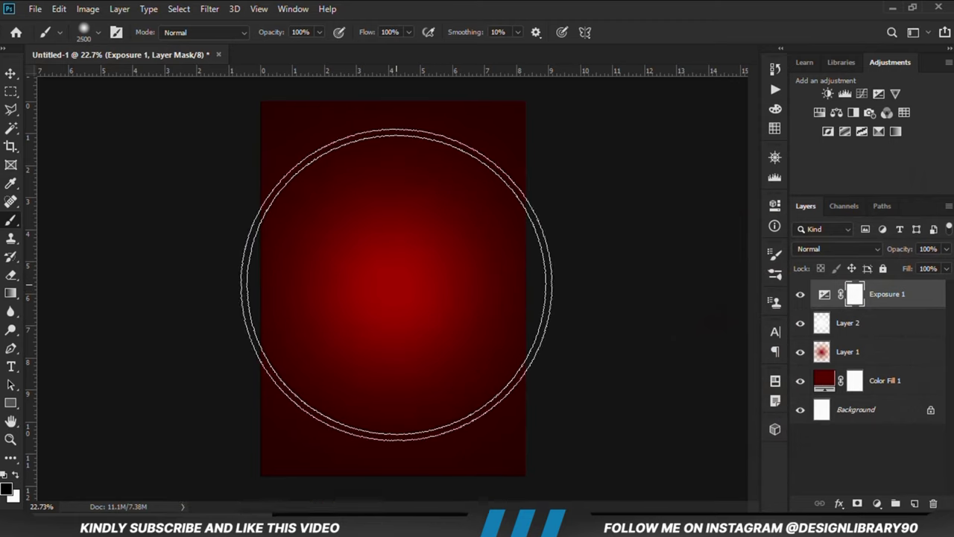
mouse_move(391, 286)
mouse_down()
mouse_move(390, 342)
mouse_move(390, 287)
mouse_up()
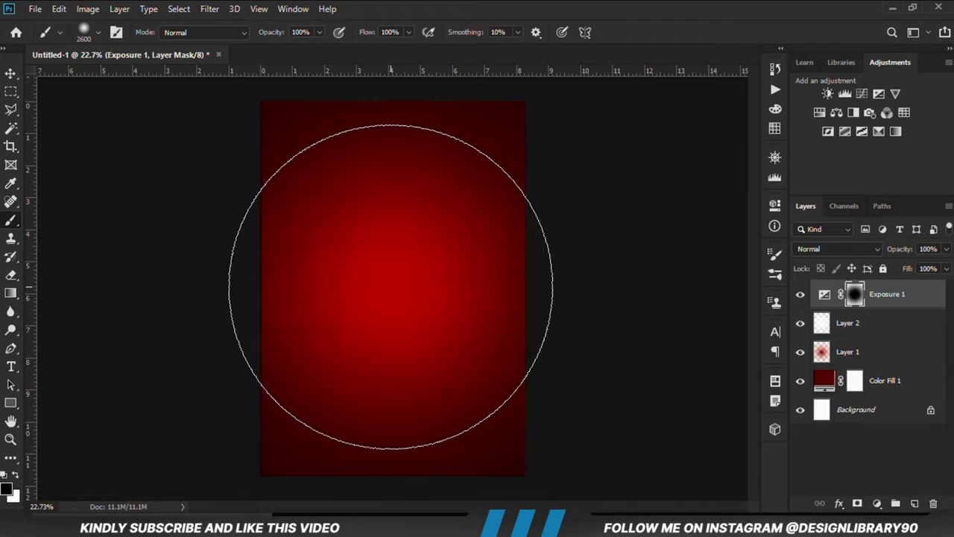
drag(391, 286, 416, 297)
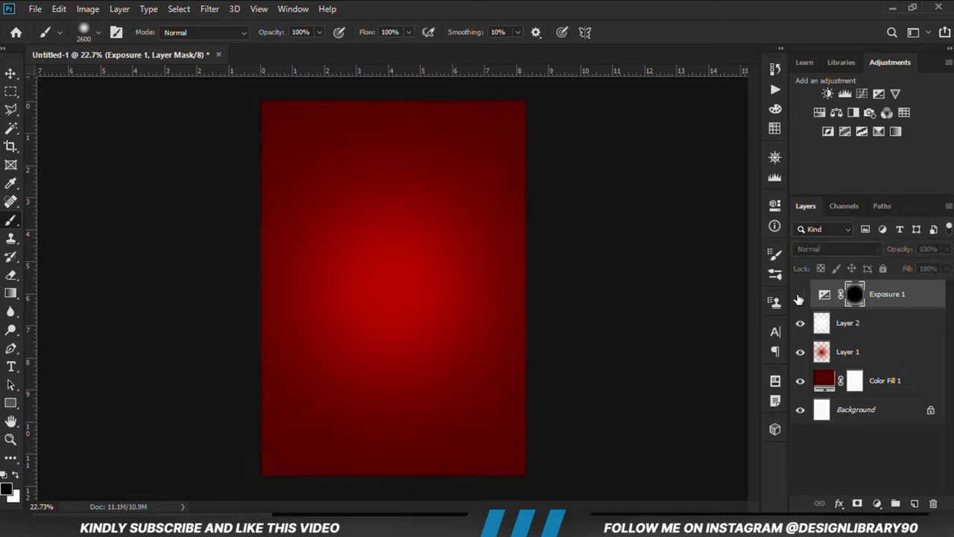
- Lower the opacity of the Exposure 1 layer to 65% and deselect all layers
drag(947, 252, 938, 268)
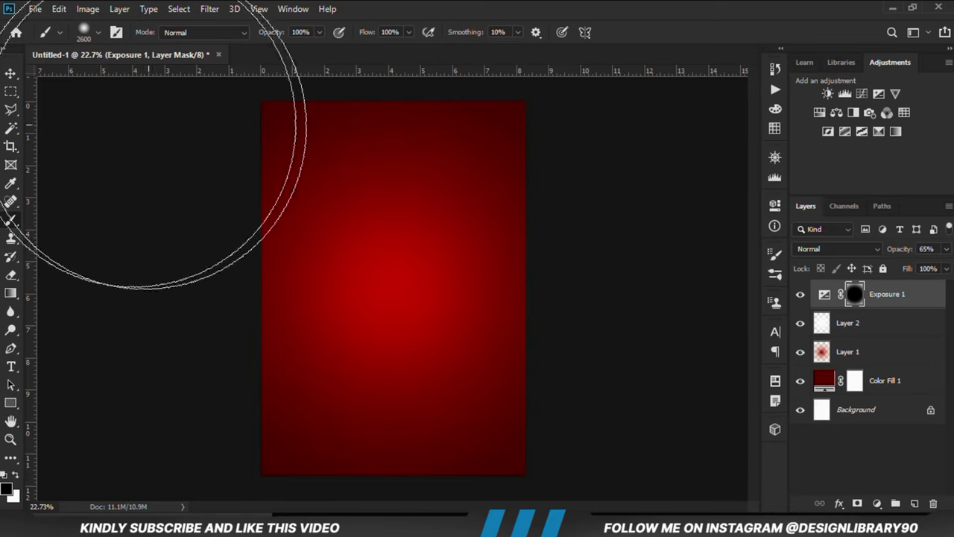
drag(11, 74, 48, 78)
click(182, 244)
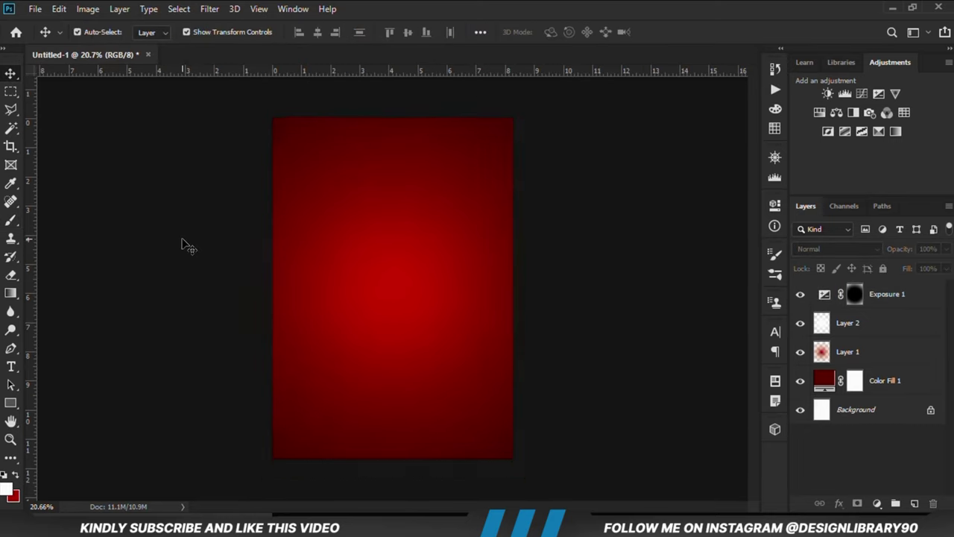
- Open the recent file Tab.psd and copy its text layer
click(33, 11)
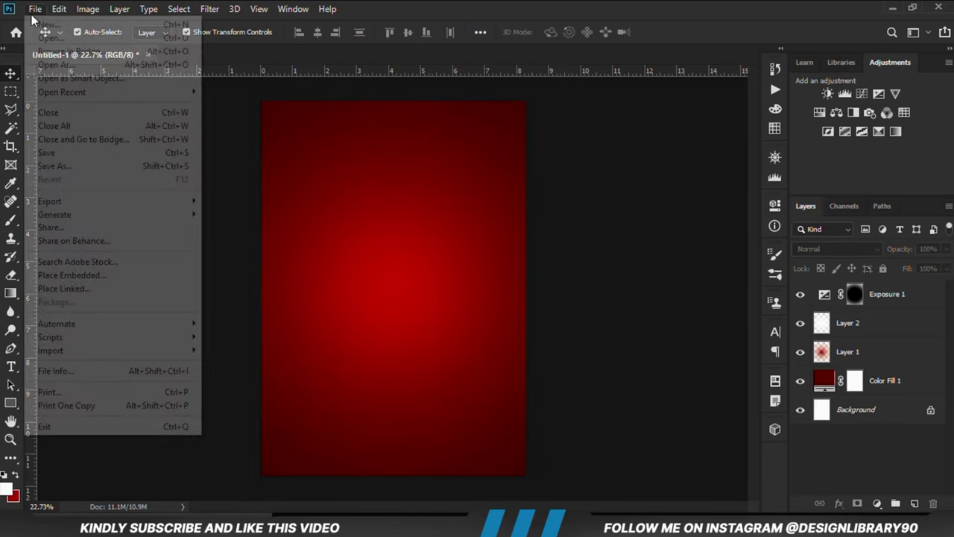
mouse_move(149, 92)
click(277, 105)
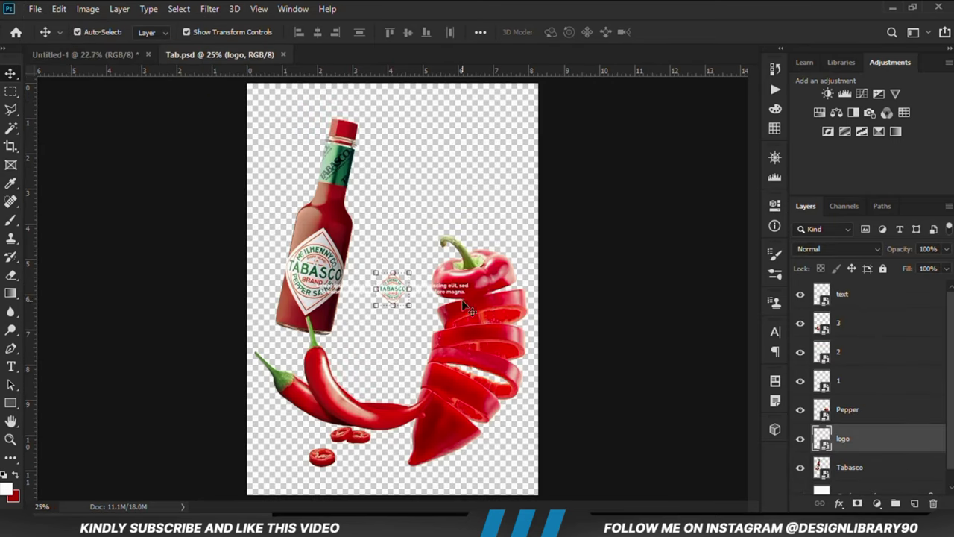
click(449, 284)
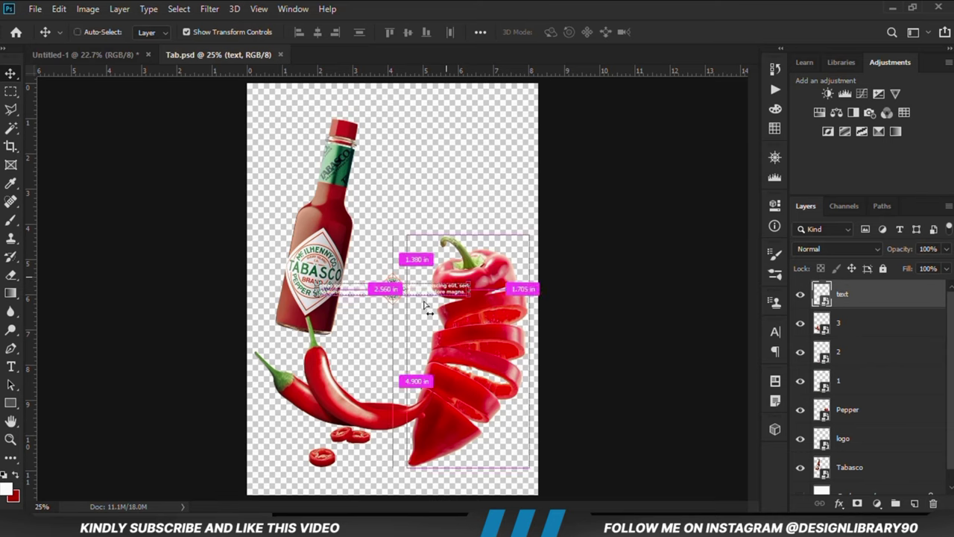
- Paste the text layer into the Untitled-1 poster and place it centered near the bottom edge of the canvas
click(84, 55)
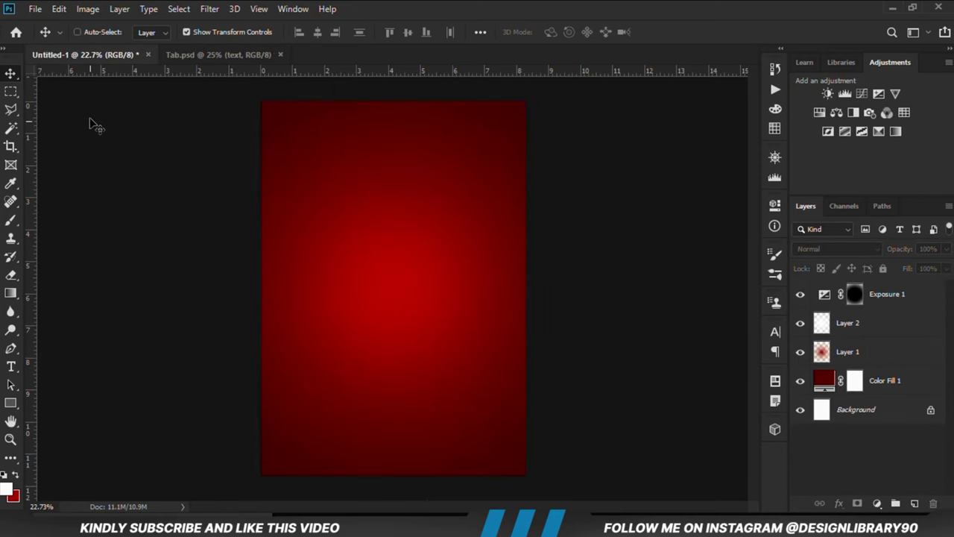
key(ctrl+v)
key(ctrl+t)
drag(382, 289, 386, 440)
key(Return)
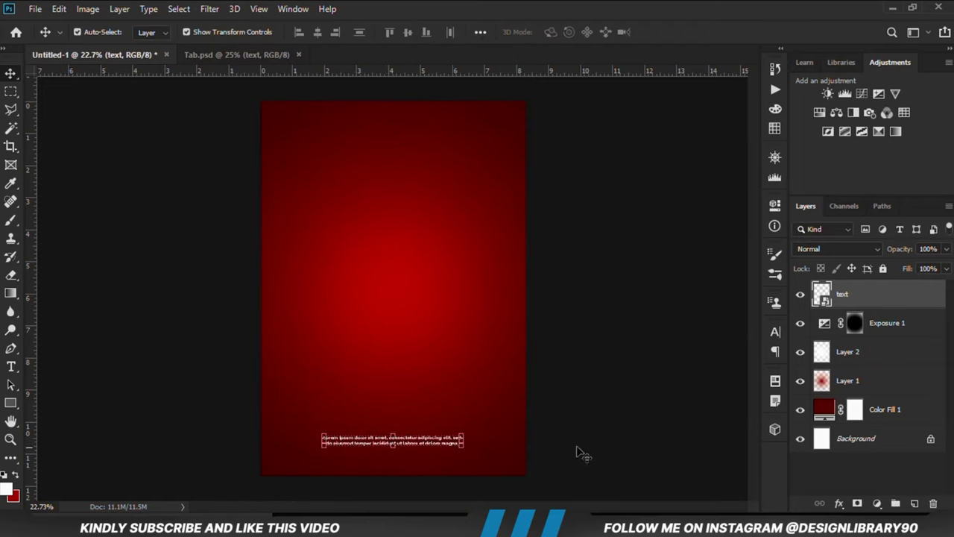
click(607, 441)
- Group the layers from Color Fill 1 up to Exposure 1 and lock the group
click(887, 412)
shift+click(887, 327)
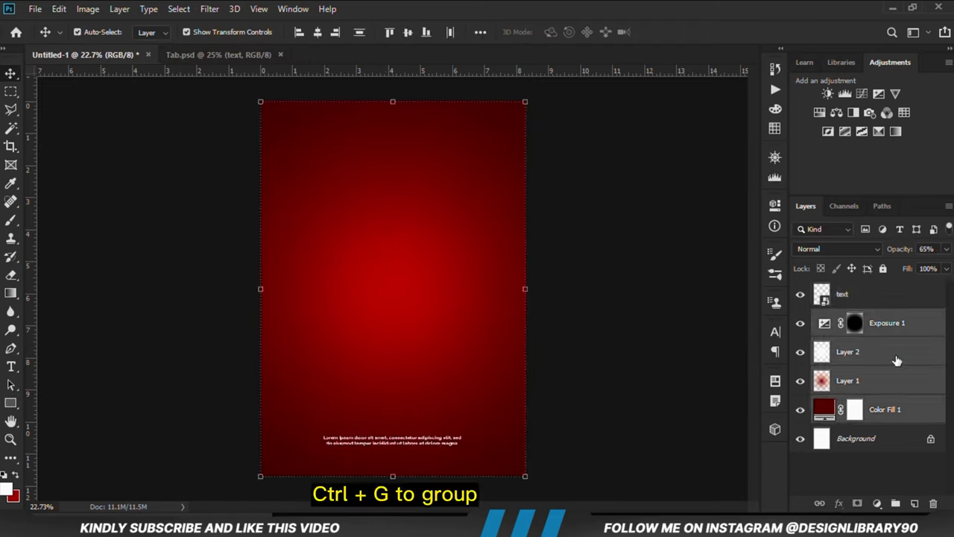
key(ctrl+g)
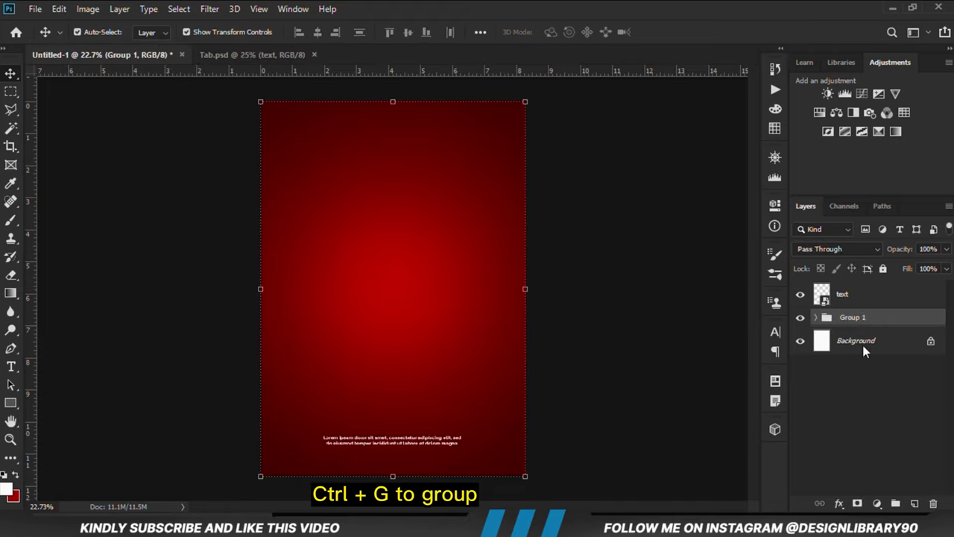
click(883, 268)
- Compare the poster with and without the text layer, leaving the layer visible
click(857, 295)
click(801, 294)
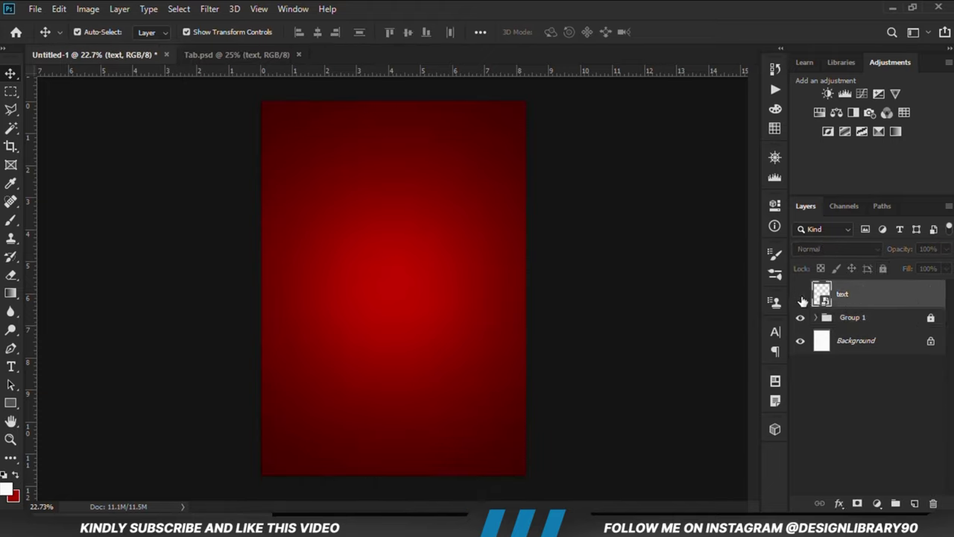
click(801, 294)
click(584, 343)
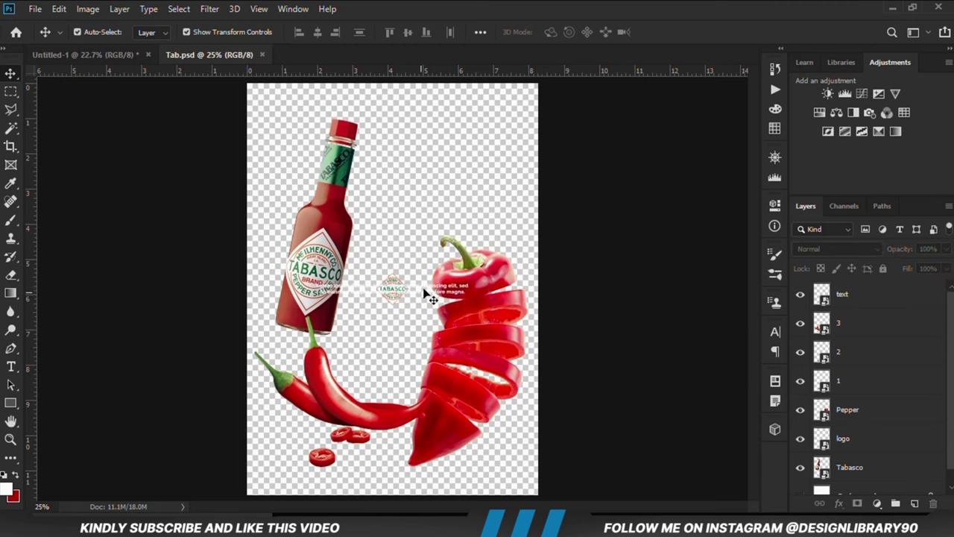
- In Tab.psd, shift the text layer down from the logo and copy the chili layers 1, 2 and 3
drag(424, 290, 459, 317)
click(339, 403)
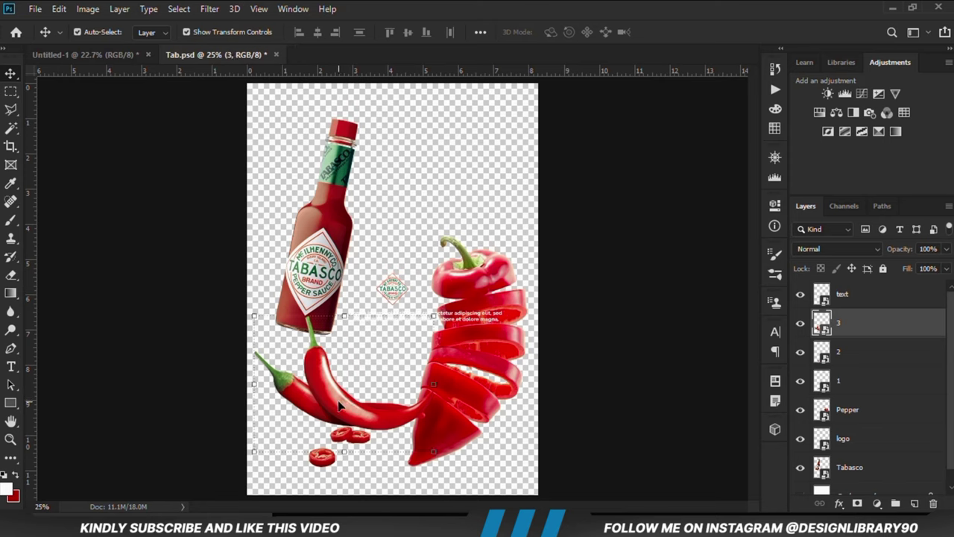
key(ctrl+c)
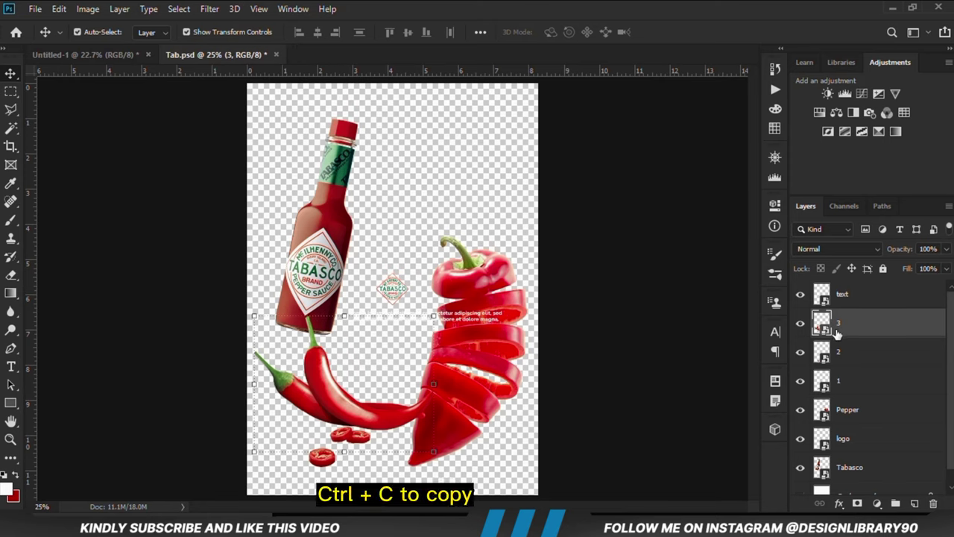
shift+click(855, 356)
shift+click(851, 389)
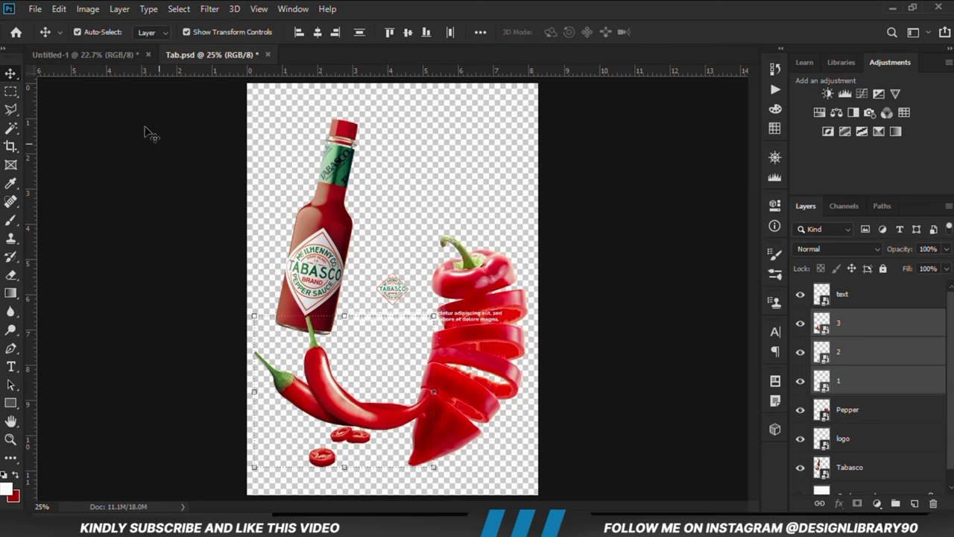
- Paste the three chili layers into the Untitled-1 poster and move them together straight down to just above the text
click(74, 54)
key(ctrl+v)
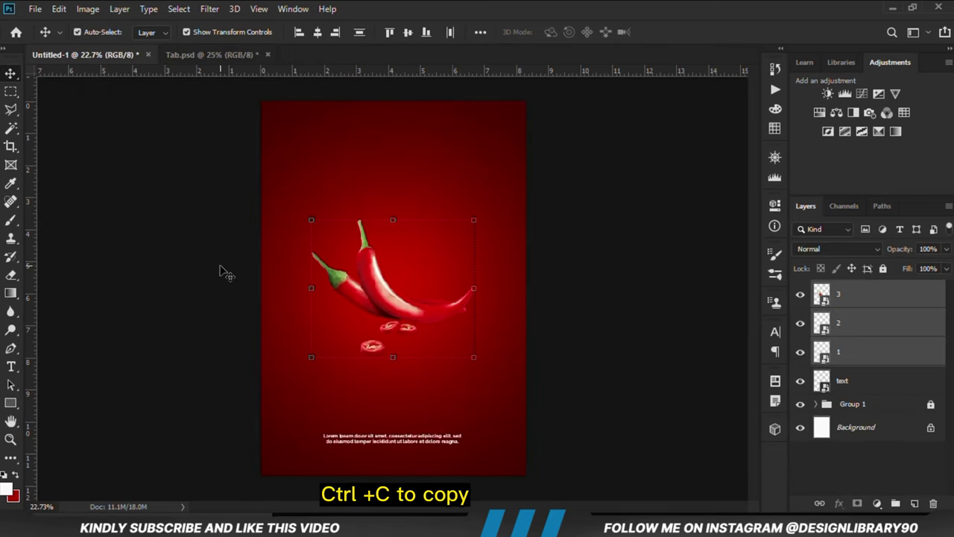
click(605, 367)
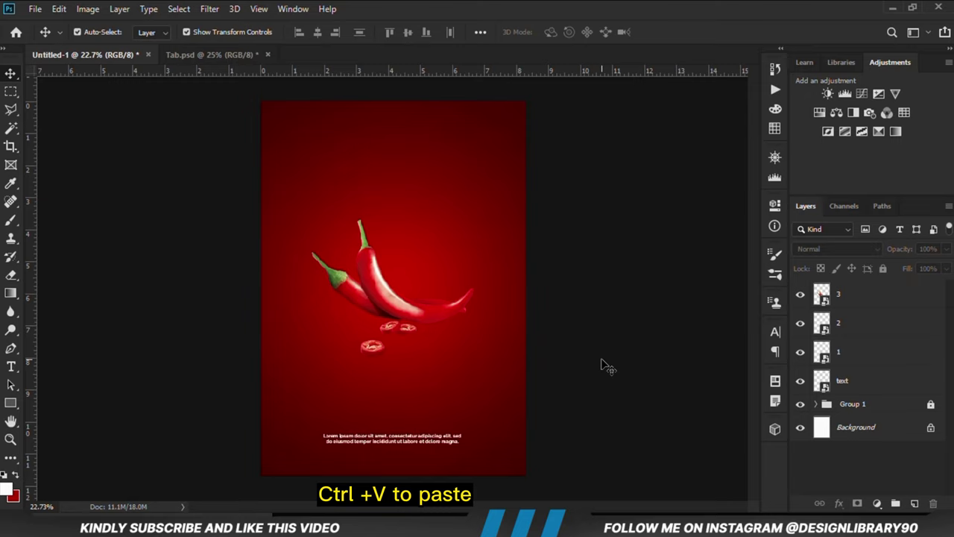
click(859, 364)
shift+click(848, 293)
key(ctrl+t)
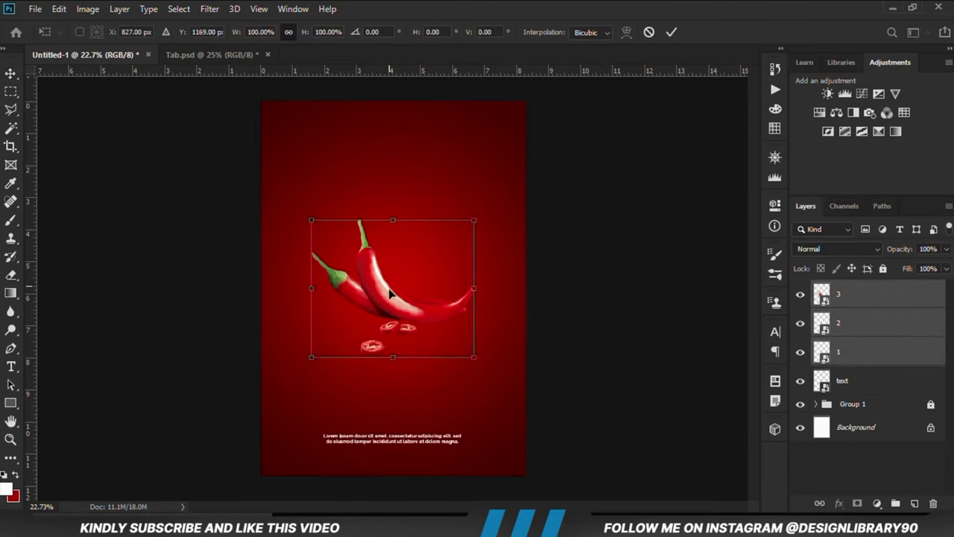
drag(389, 295, 393, 339)
key(Return)
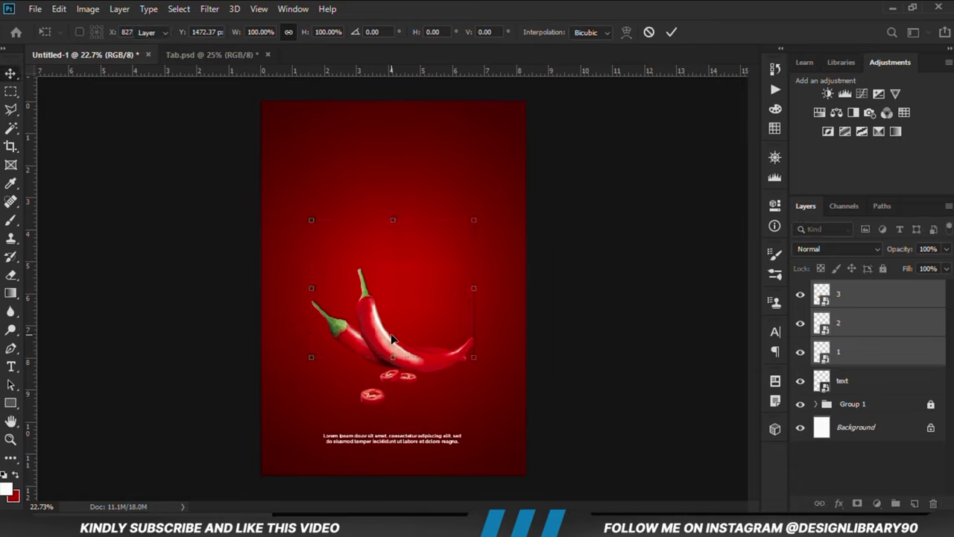
click(601, 375)
- Nudge the single chili slice on layer 2 slightly to the left, away from the other slices
click(400, 385)
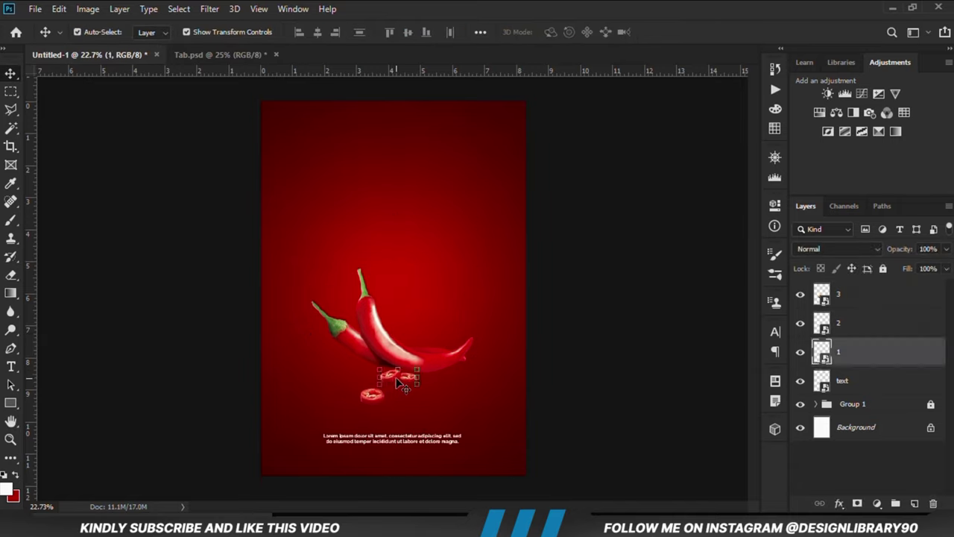
click(646, 375)
click(363, 396)
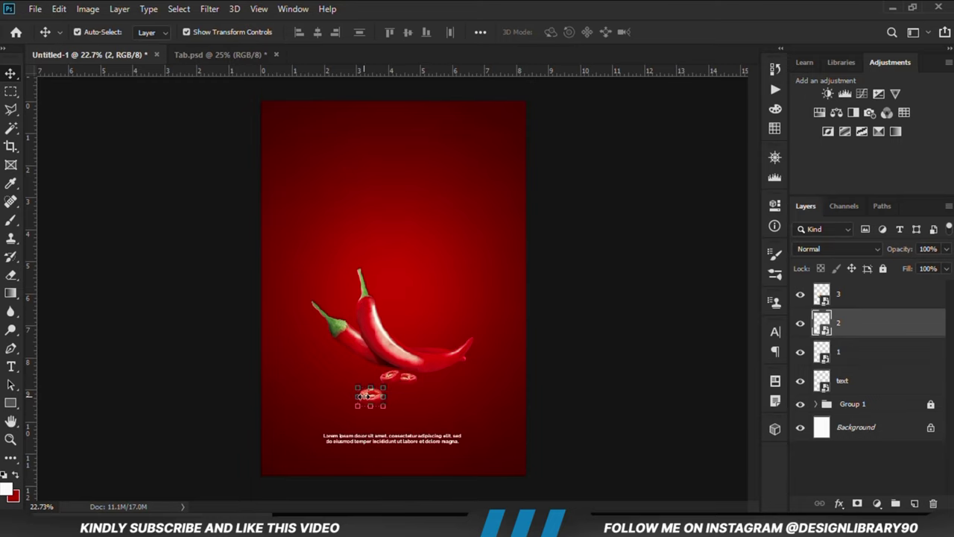
drag(363, 396, 359, 396)
click(594, 395)
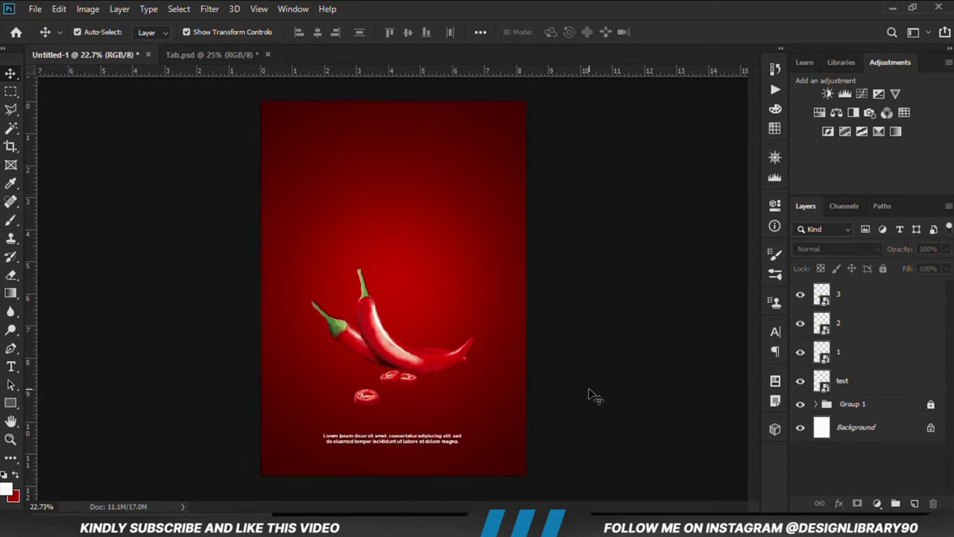
- Copy the Pepper layer from Tab.psd into the poster, rising above the chilies, and stack it directly below layer 2
key(ctrl+plus)
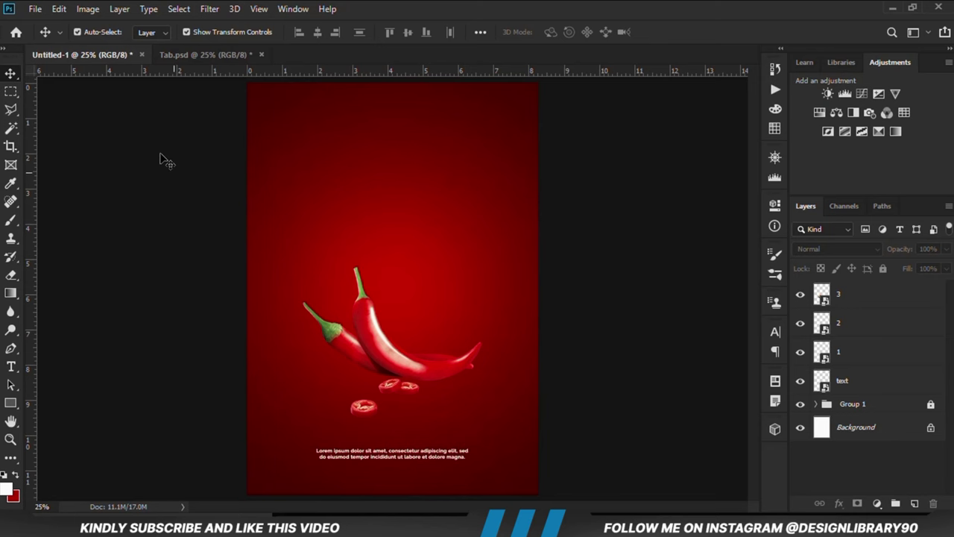
click(176, 57)
drag(452, 299, 438, 260)
click(84, 57)
key(ctrl+v)
drag(374, 321, 399, 291)
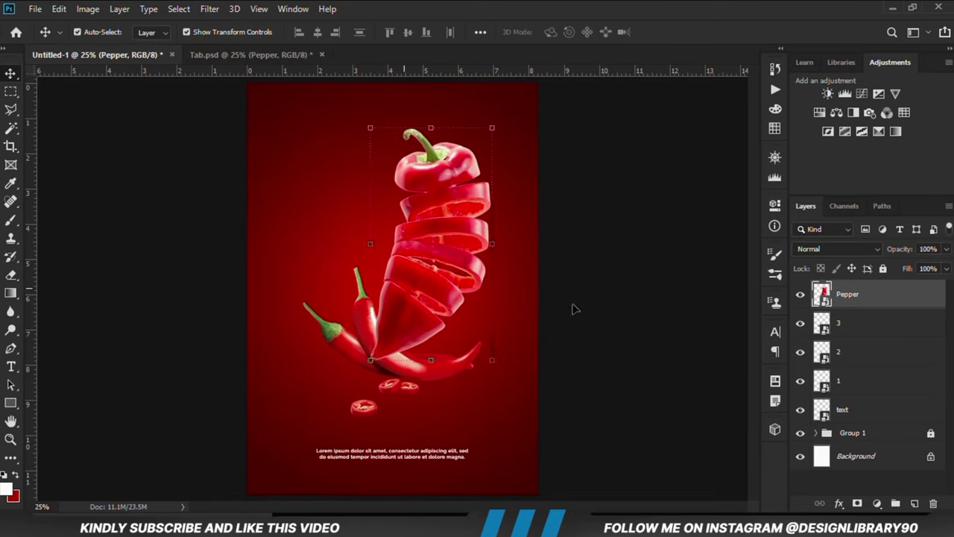
drag(863, 309, 860, 375)
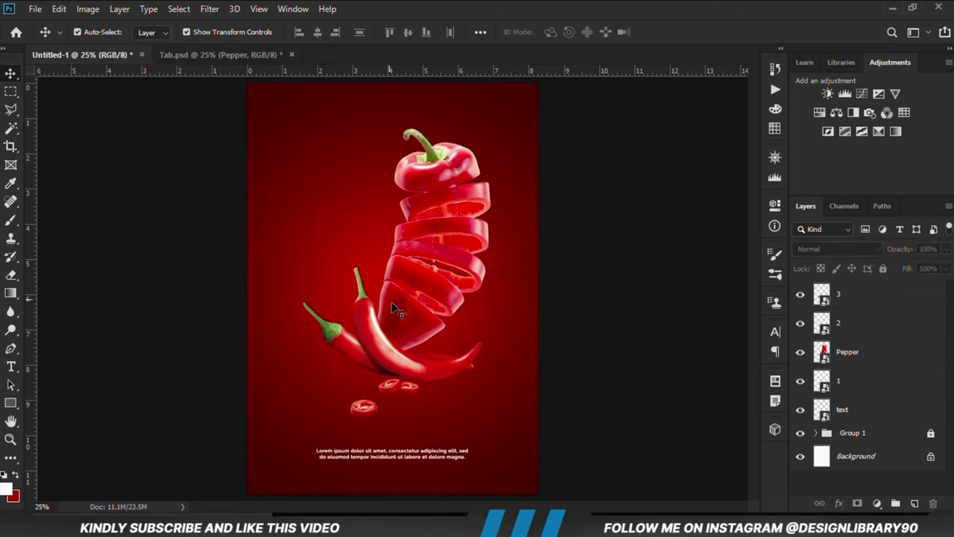
- Copy the Tabasco logo layer from Tab.psd into the poster and place it in the canvas's upper-left corner
click(197, 59)
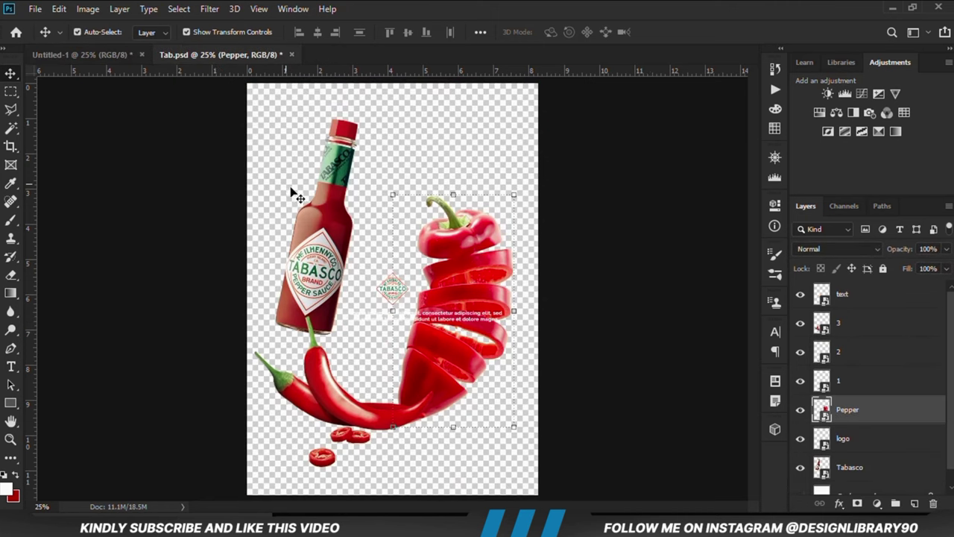
click(375, 294)
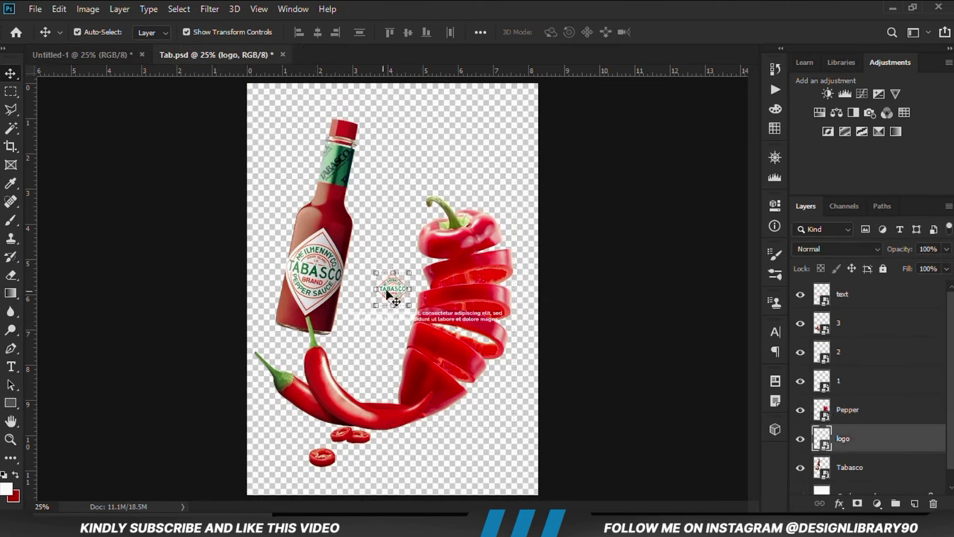
click(99, 56)
key(ctrl)
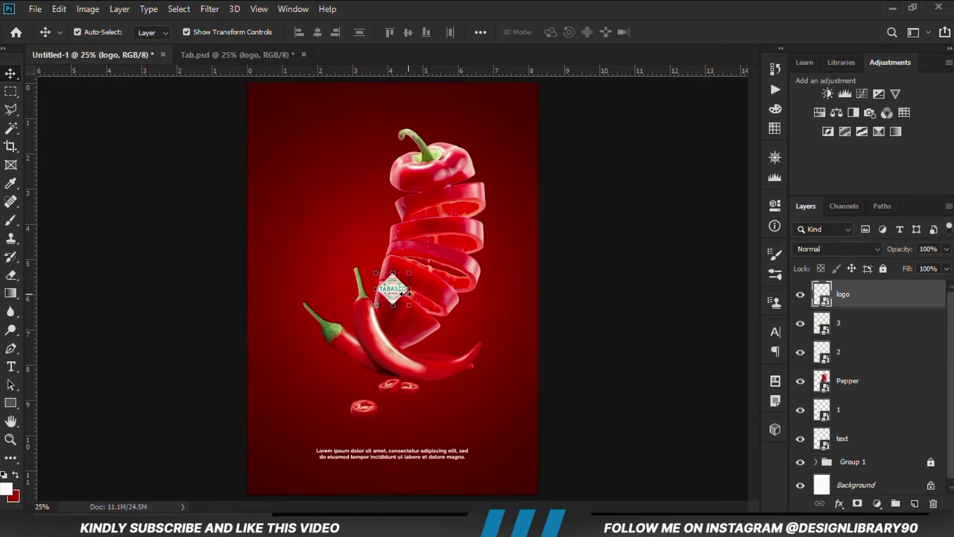
drag(396, 293, 293, 136)
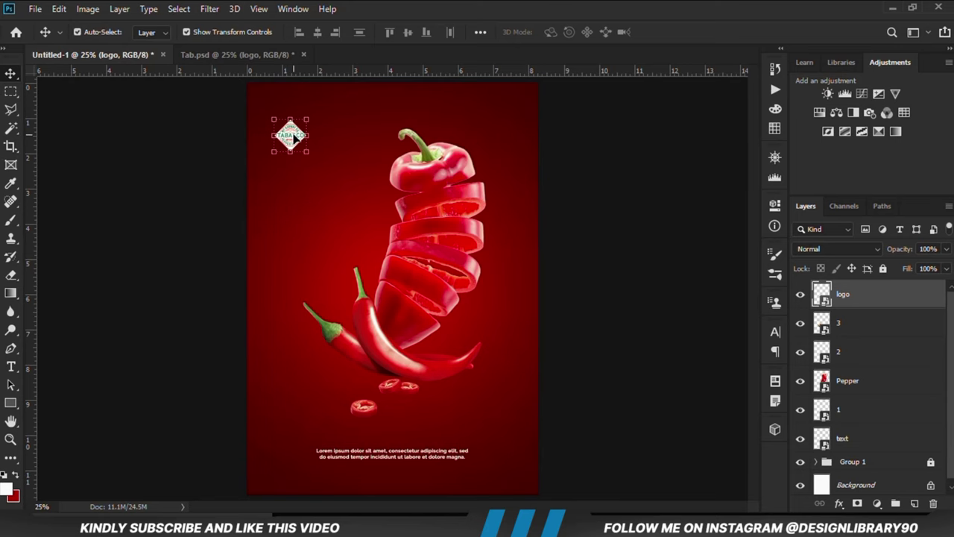
click(191, 198)
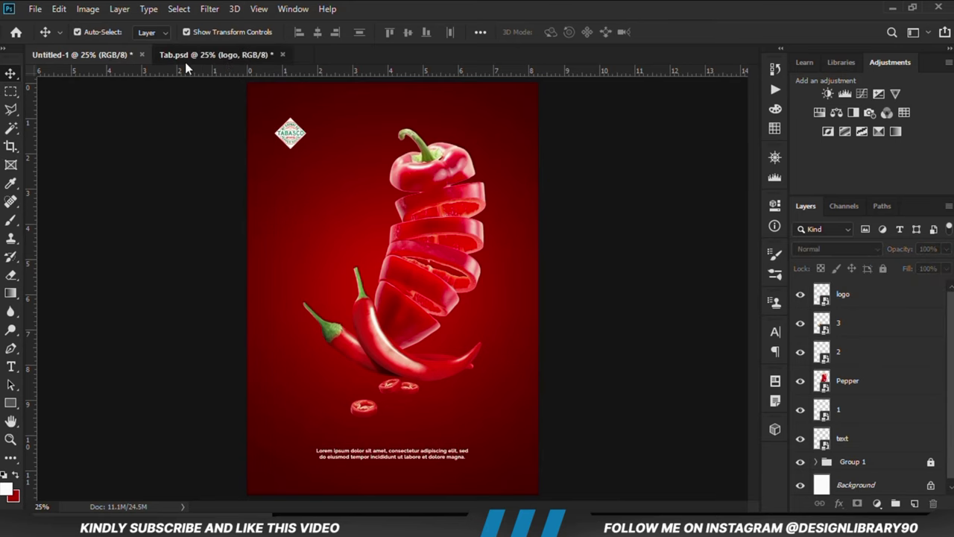
- Copy the Tabasco bottle layer from Tab.psd into the poster, place it left of the pepper, and hide it
click(186, 60)
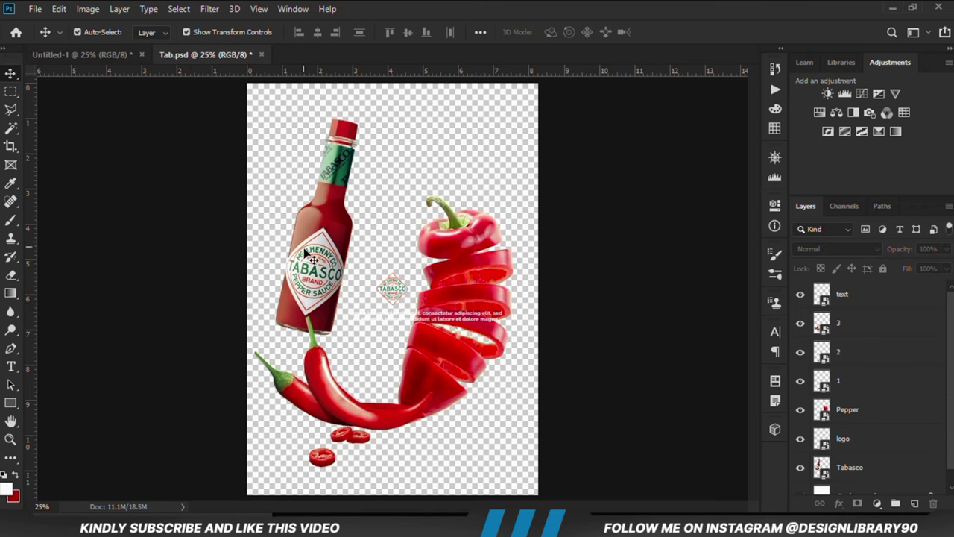
drag(306, 239, 300, 225)
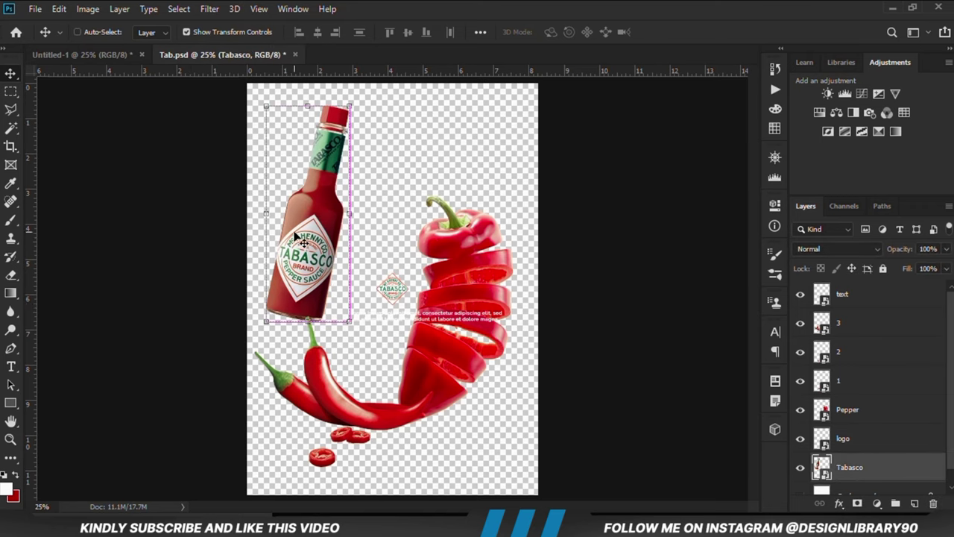
key(ctrl+Tab)
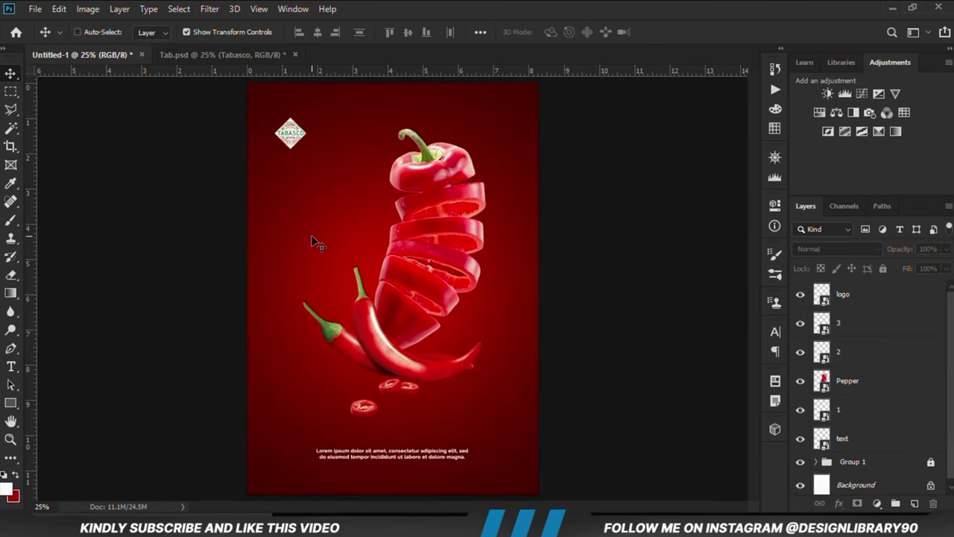
drag(392, 291, 289, 239)
click(800, 295)
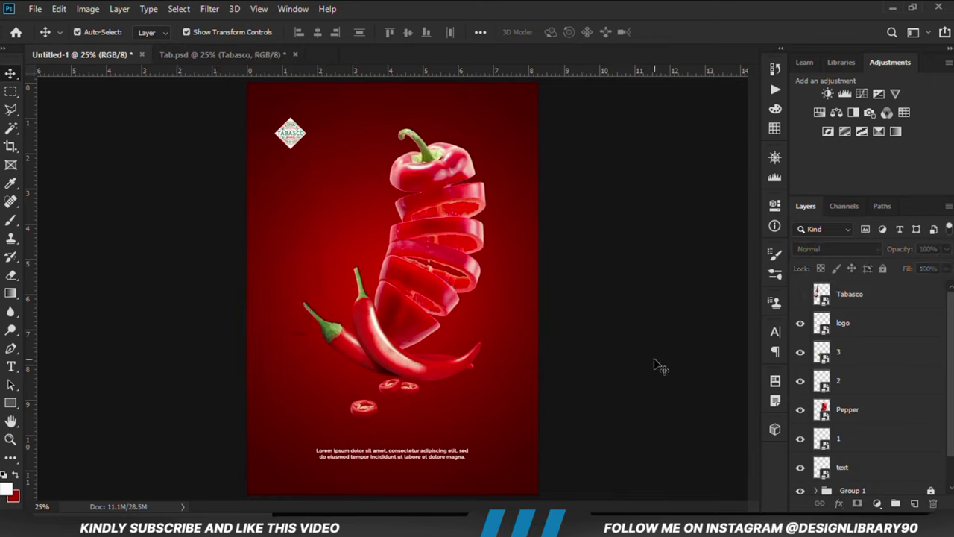
- Duplicate layer 3, the pair of whole chilies
click(393, 372)
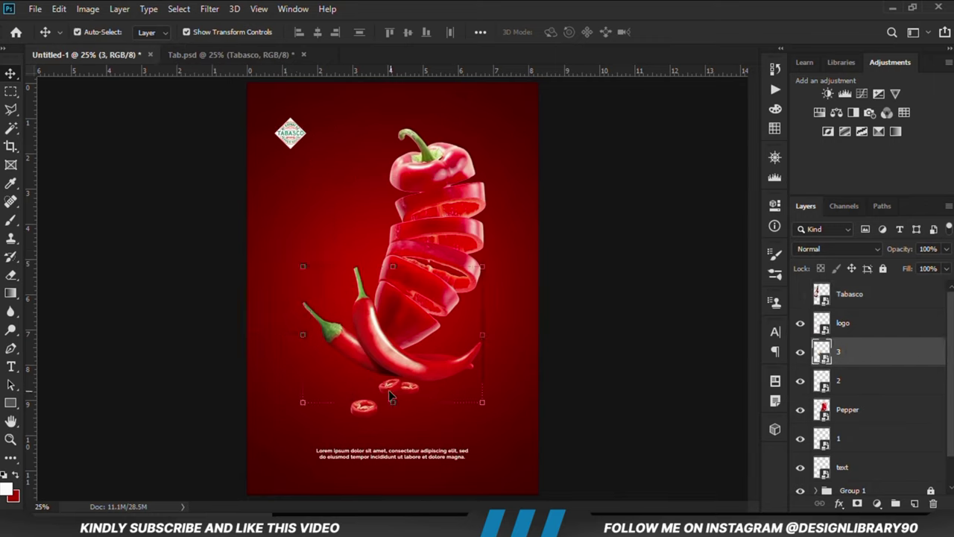
scroll(388, 390, up, 2)
click(798, 353)
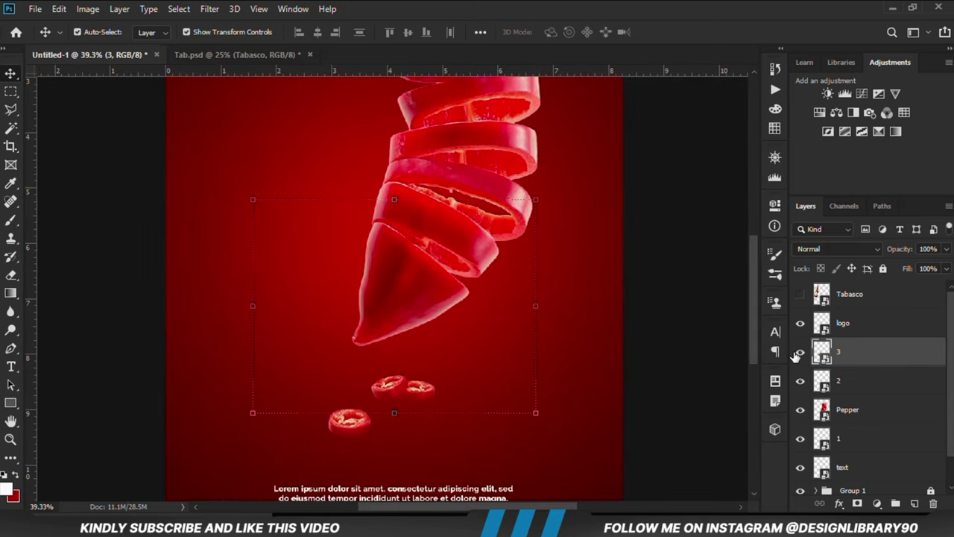
click(799, 353)
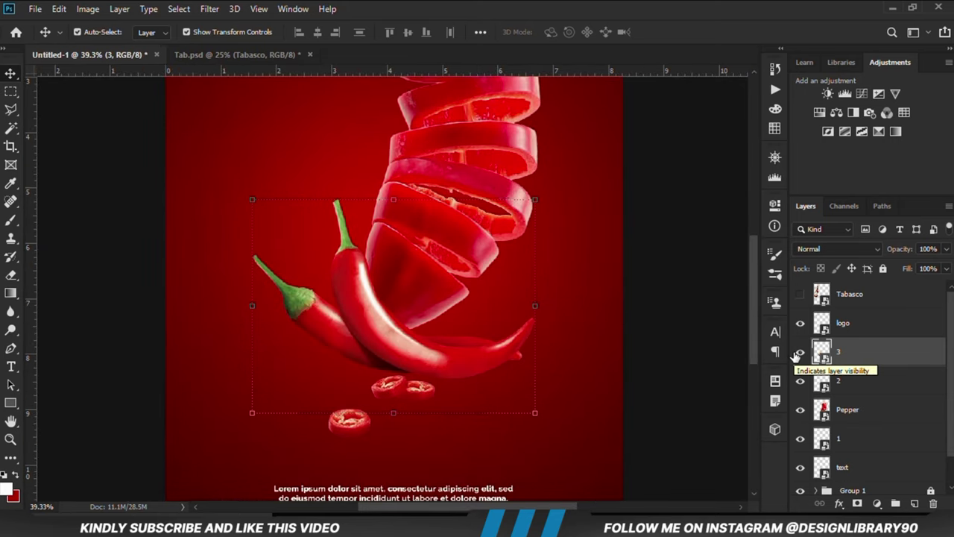
key(ctrl+j)
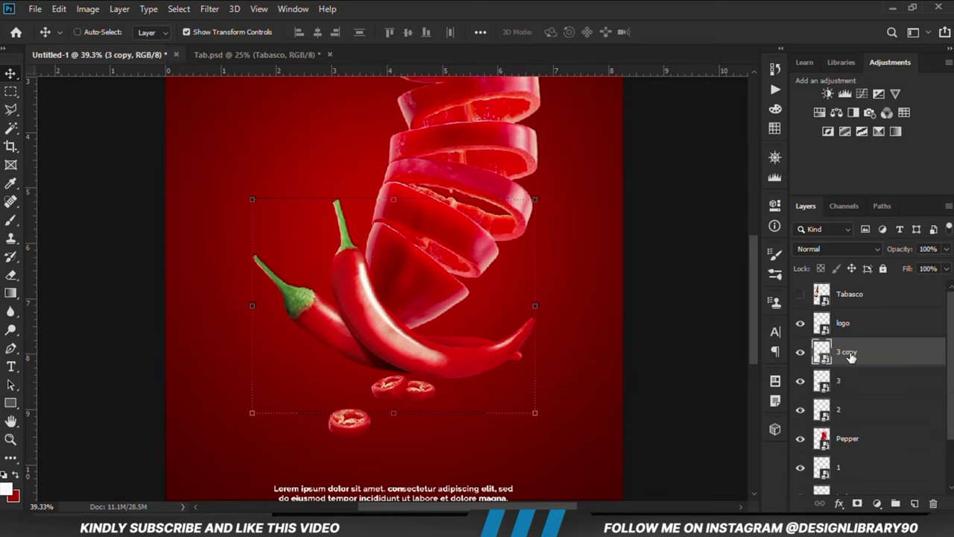
- Flip the original layer 3 vertically and move it straight down so it mirrors the chilies directly beneath them
click(856, 389)
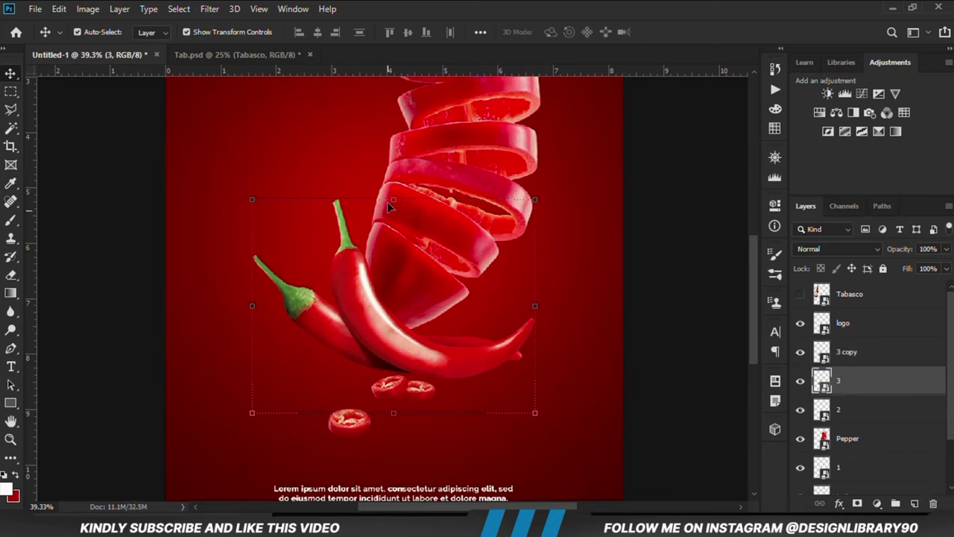
key(ctrl+t)
right_click(392, 255)
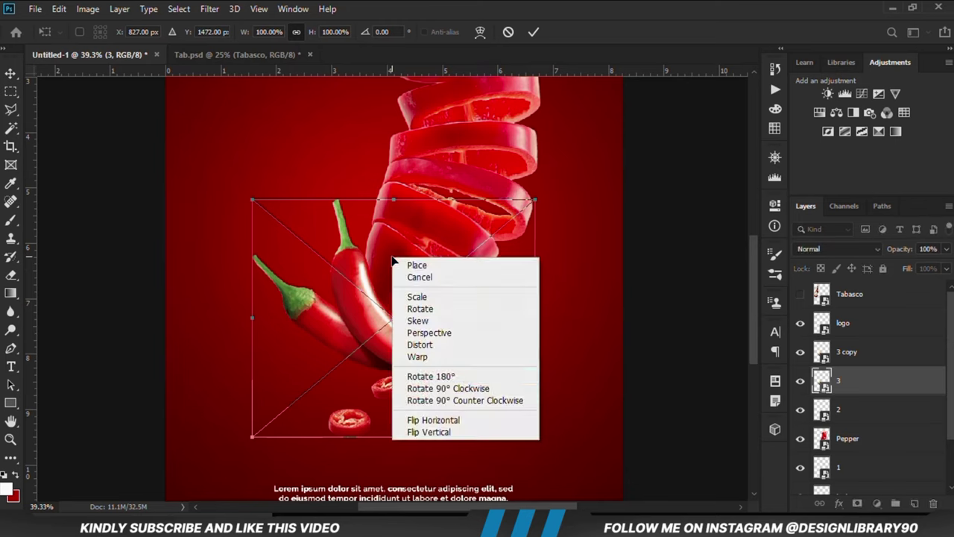
click(428, 429)
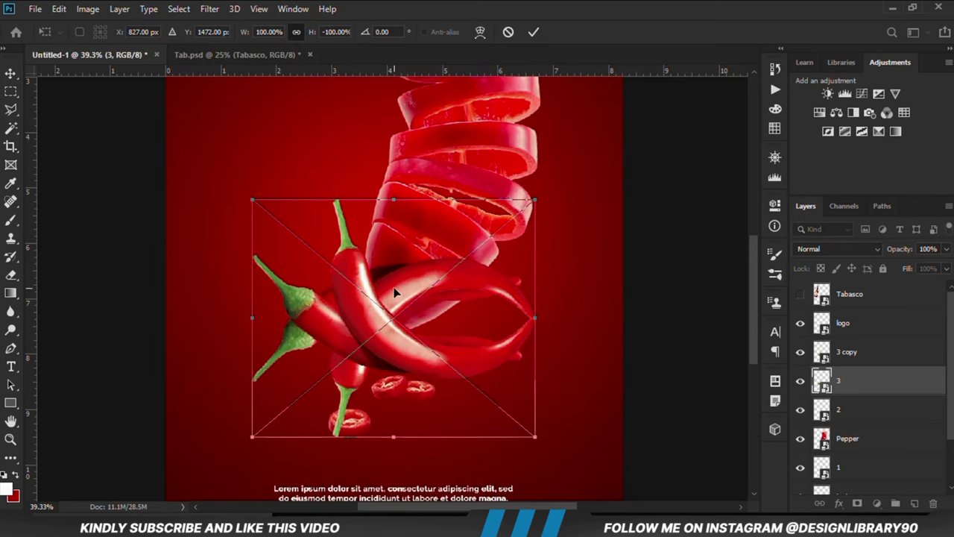
drag(401, 281, 410, 391)
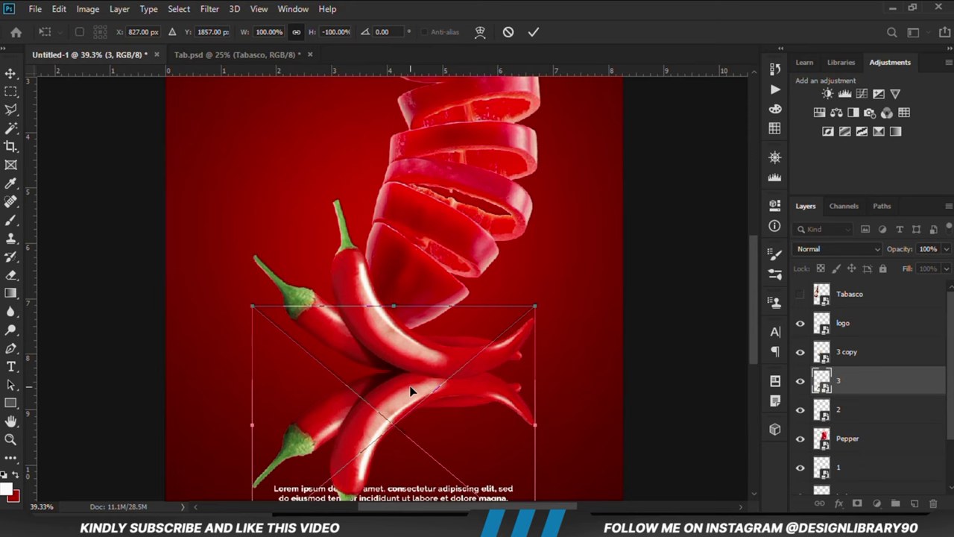
key(Return)
key(ctrl+0)
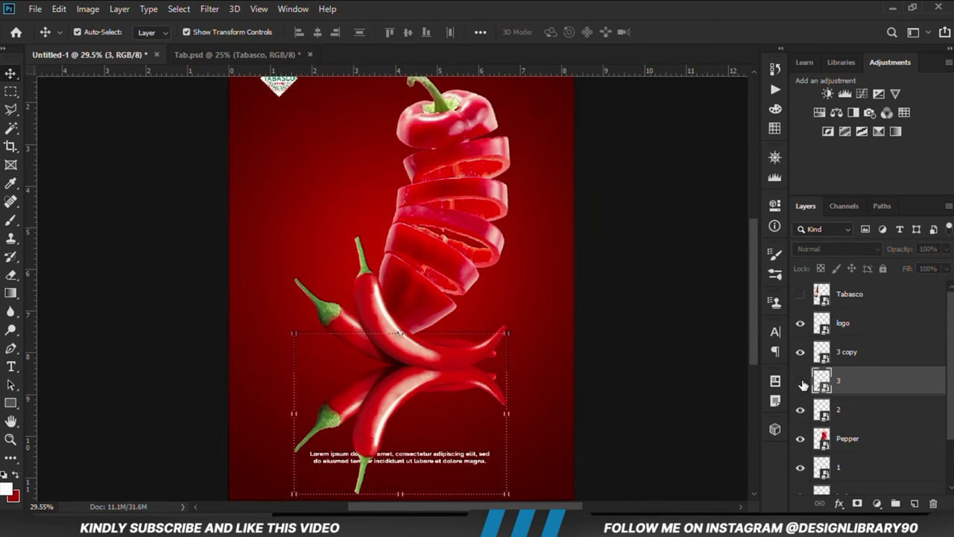
- Stack the flipped layer 3 directly above the text layer and lower its opacity to 15%
click(803, 383)
click(803, 383)
drag(822, 387, 866, 422)
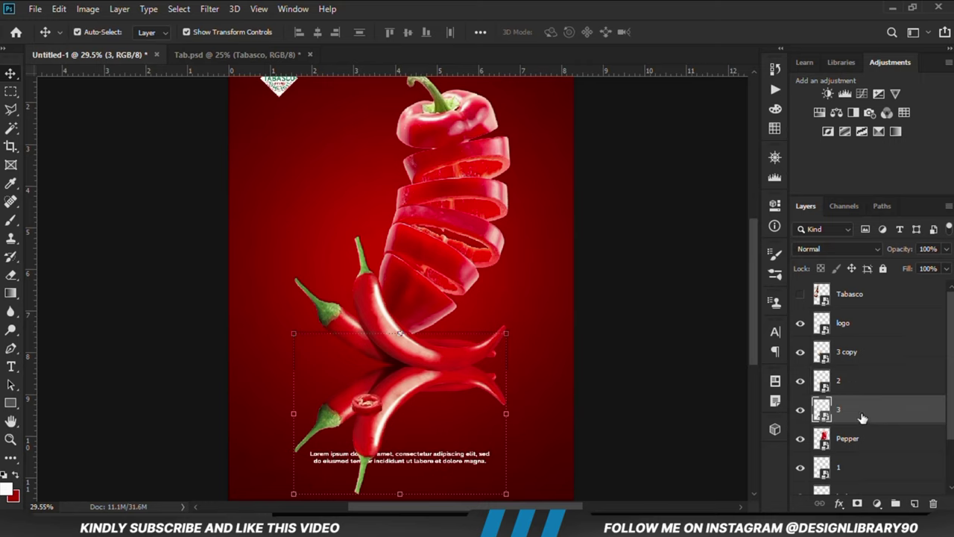
scroll(859, 412, down, 1)
drag(852, 383, 855, 441)
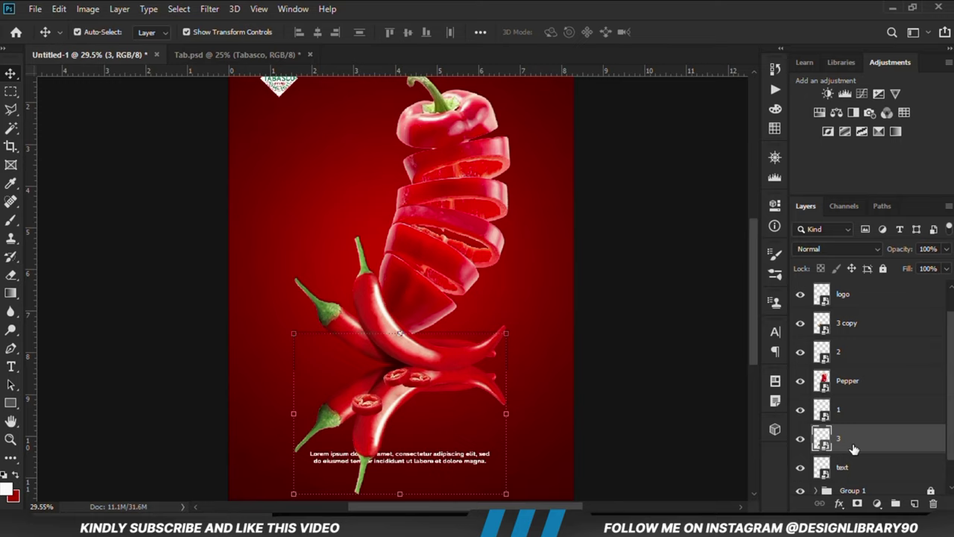
click(946, 249)
drag(948, 265, 893, 267)
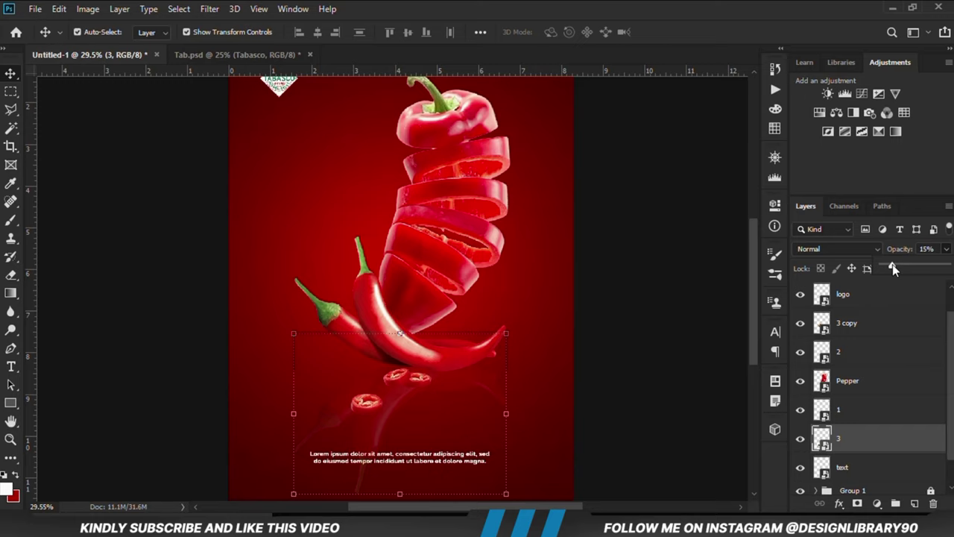
- Add a layer mask to layer 3 and fade the reflection upward from its lower end with a linear black Foreground to Transparent gradient
click(857, 504)
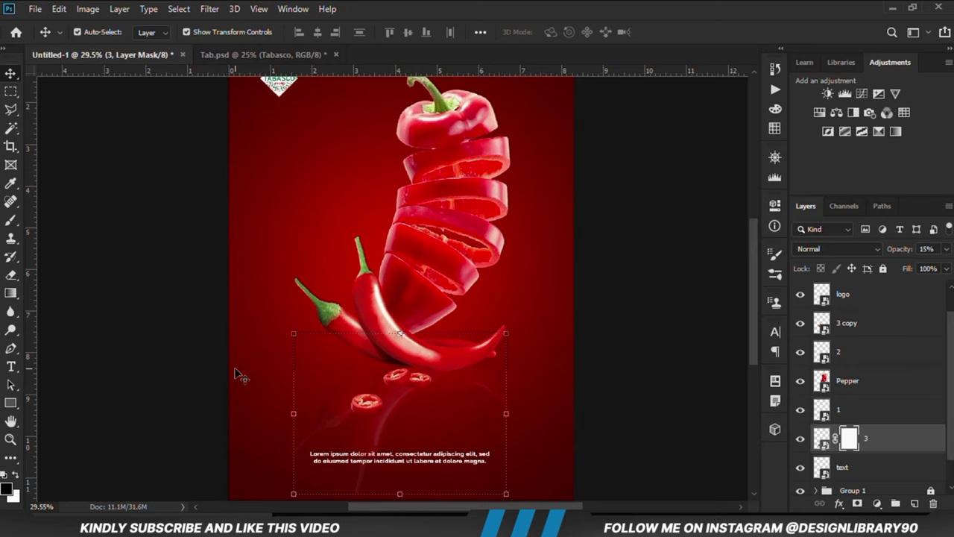
click(10, 293)
click(54, 297)
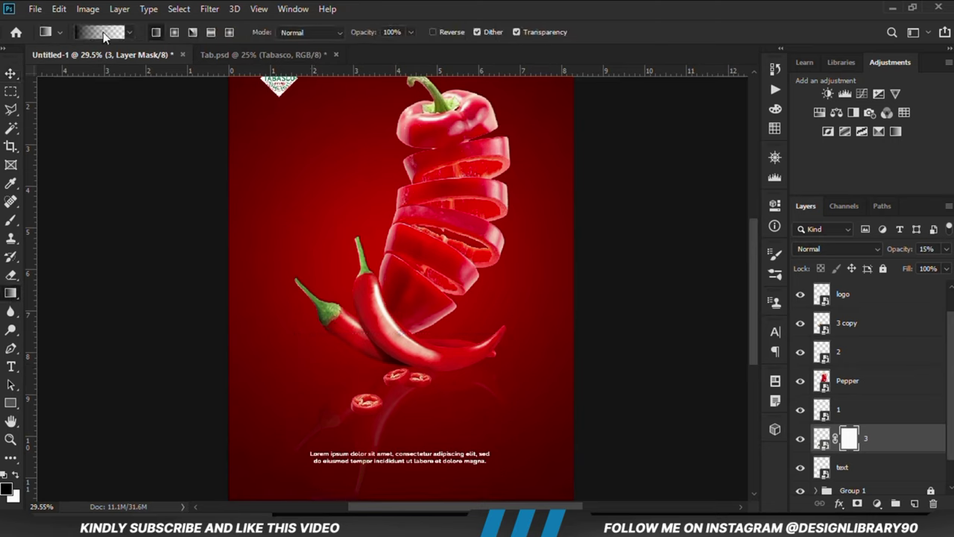
click(103, 32)
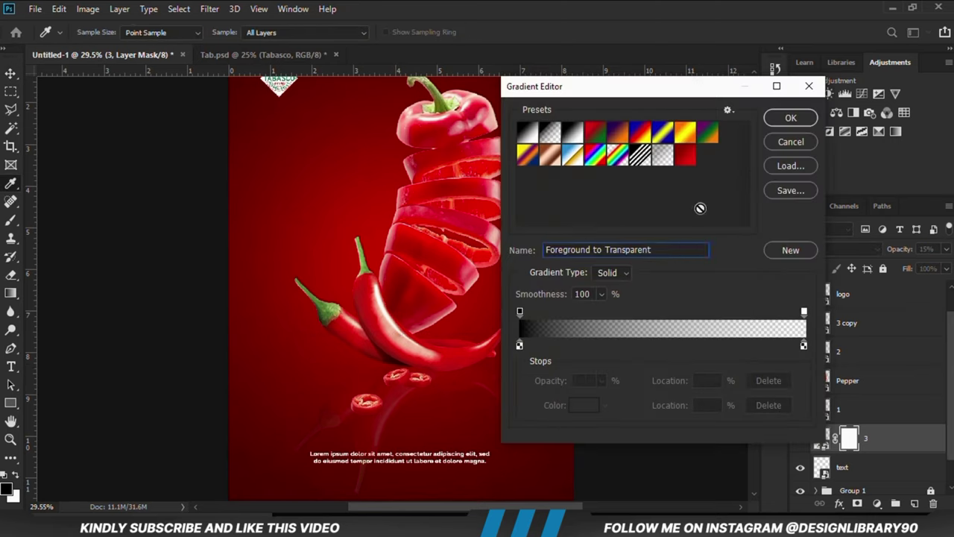
click(791, 118)
scroll(367, 475, down, 1)
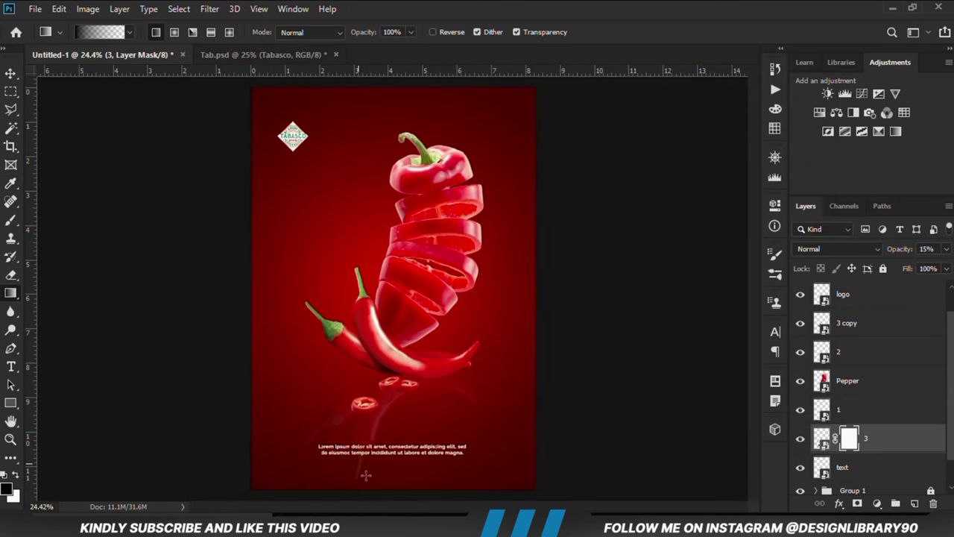
drag(371, 488, 368, 340)
drag(375, 472, 350, 376)
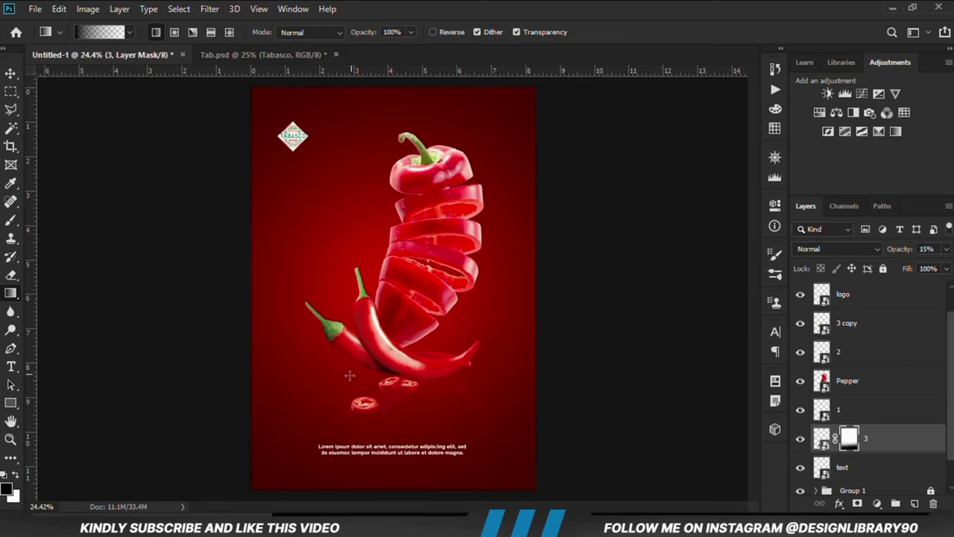
- Soften the lower part of layer 3's mask with a soft black brush, size 500 at 33% opacity
click(10, 220)
click(67, 215)
key(bracketleft)
key(bracketleft)
key(bracketleft)
key(bracketleft)
key(bracketleft)
key(bracketleft)
key(bracketleft)
key(bracketleft)
key(bracketleft)
key(bracketleft)
key(bracketleft)
key(bracketleft)
key(bracketleft)
key(bracketleft)
key(bracketleft)
key(bracketleft)
key(bracketleft)
key(bracketleft)
key(bracketleft)
key(bracketleft)
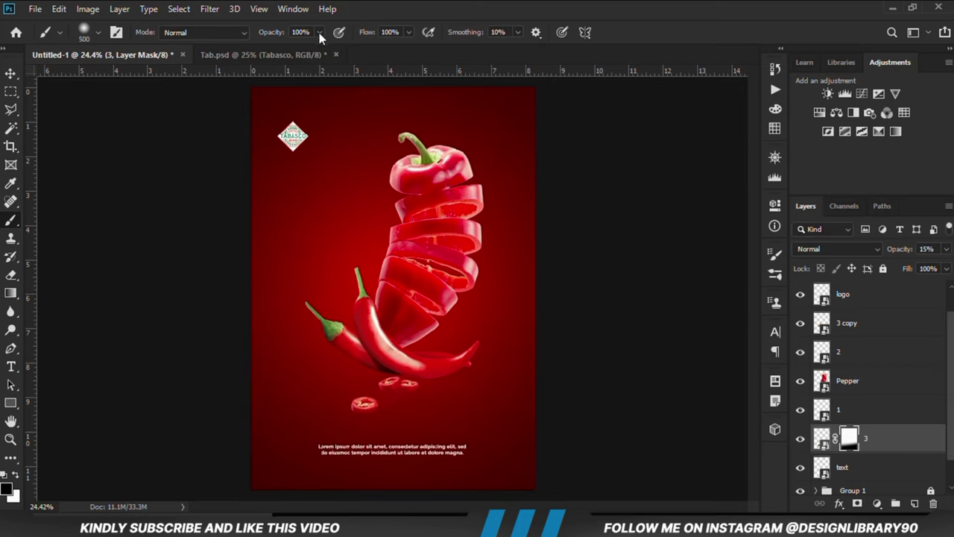
drag(319, 32, 285, 49)
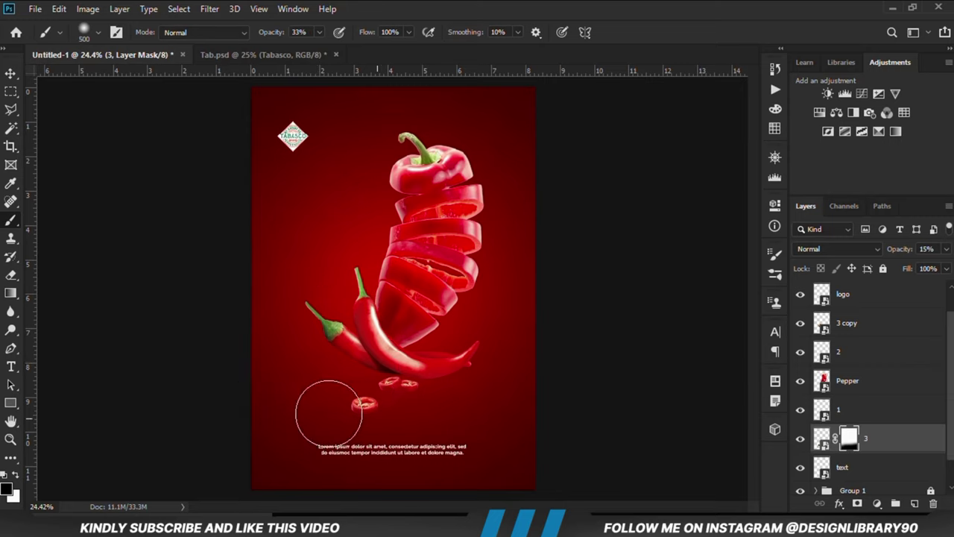
- Set the layer opacity of the chili reflection to 17% and deselect the layer
click(946, 249)
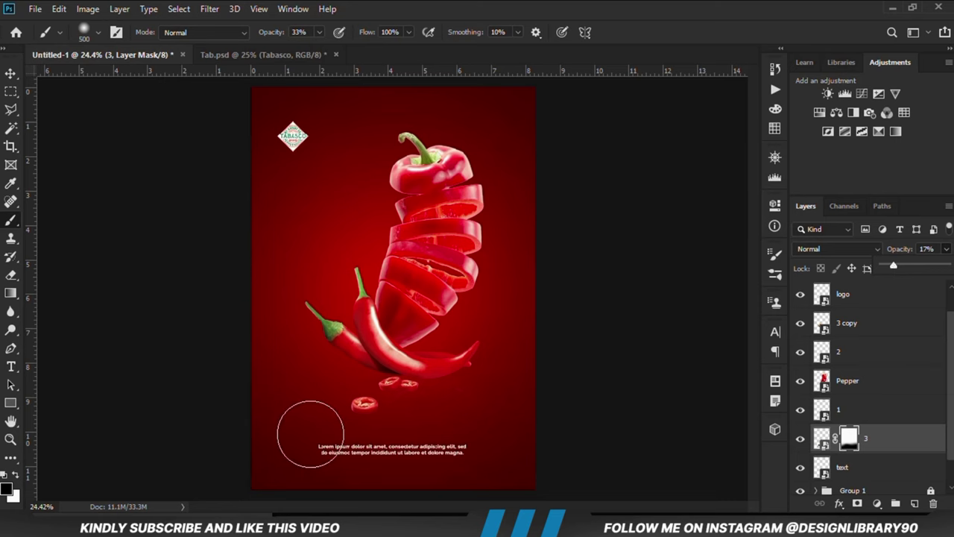
scroll(310, 434, up, 1)
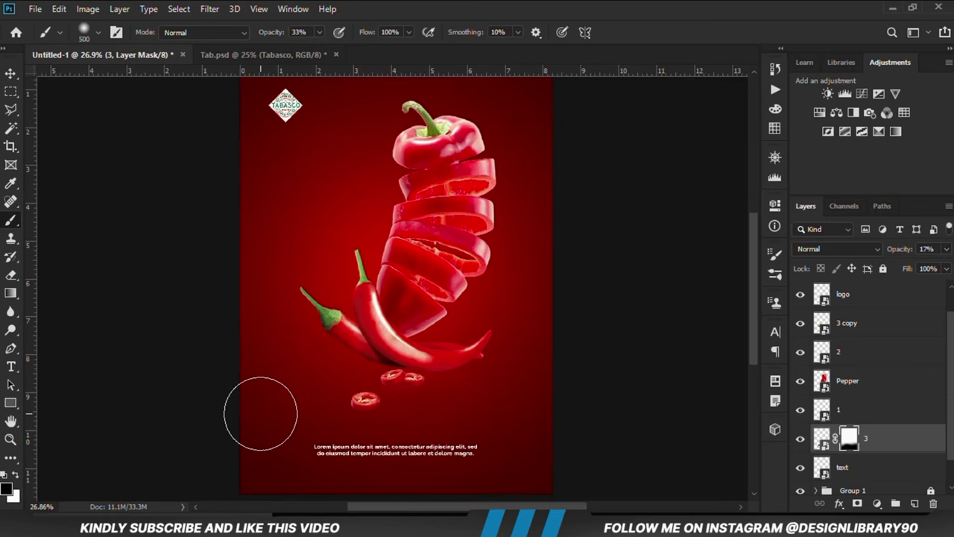
click(10, 73)
click(116, 279)
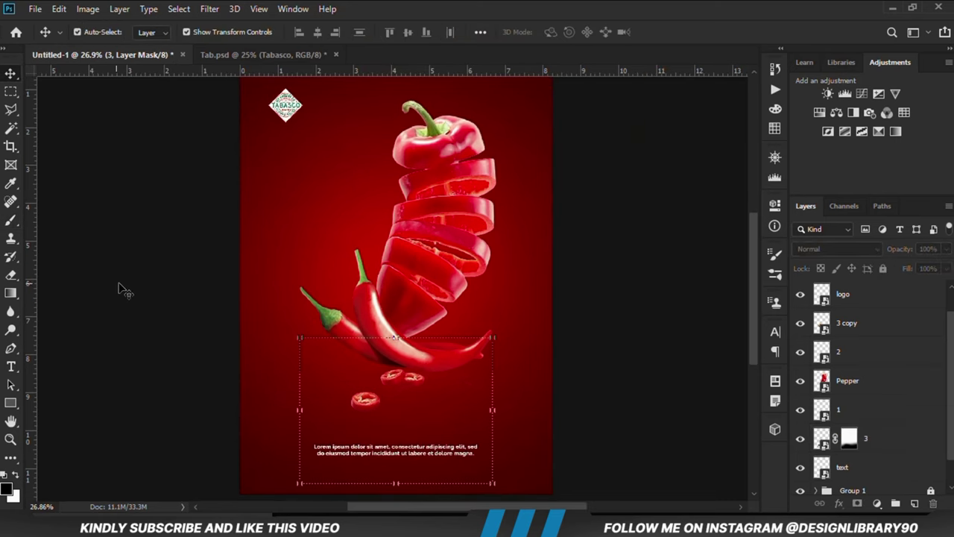
- Duplicate the single chili slice on layer 2, offset the copy slightly downward, and stack it directly below layer 2
click(317, 372)
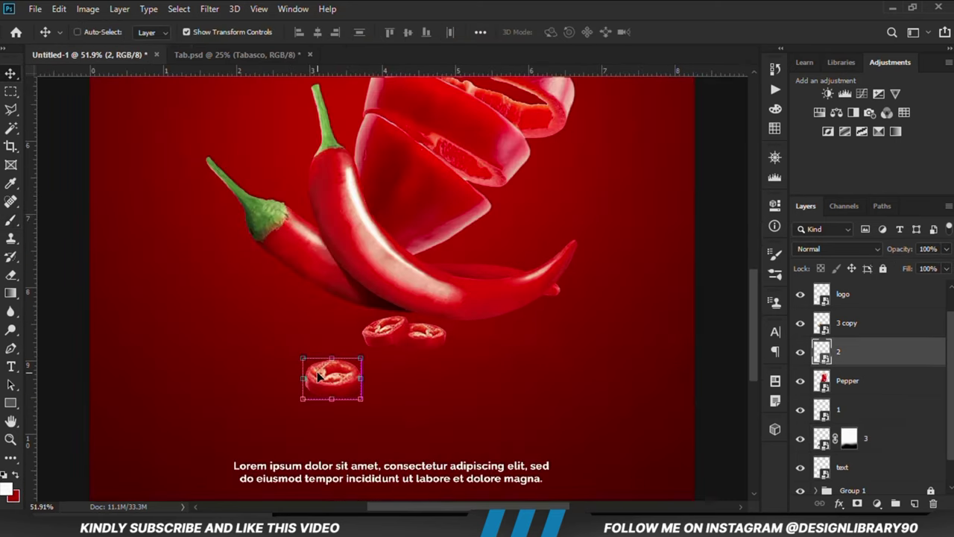
key(ctrl+j)
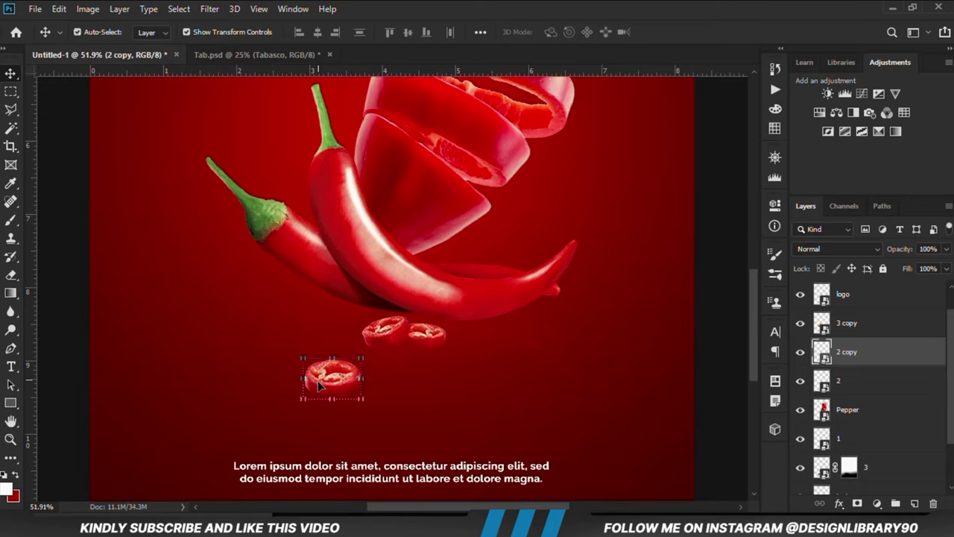
drag(319, 388, 314, 414)
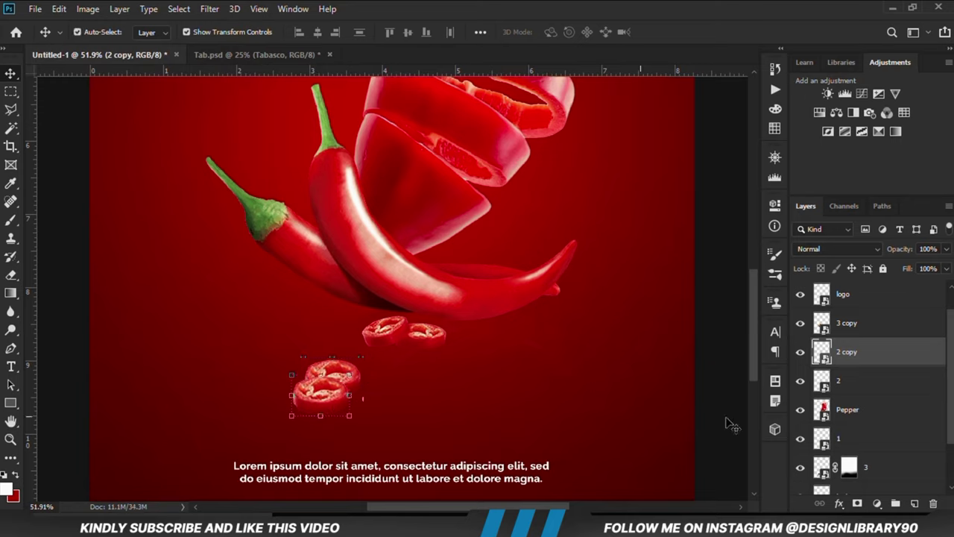
drag(851, 365, 849, 393)
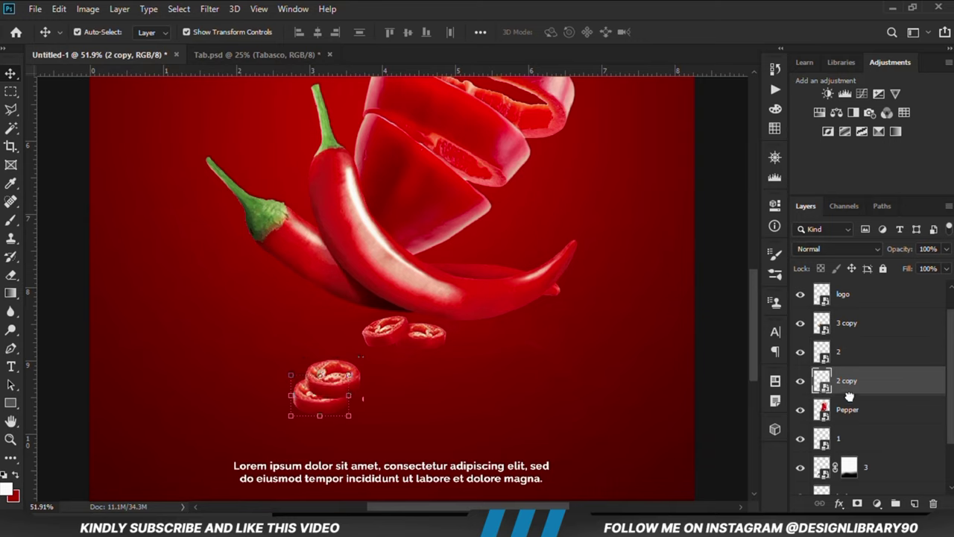
- Nudge the slice copy to the right so it lines up beneath the original slice as its reflection
mouse_move(305, 404)
mouse_down()
mouse_move(314, 389)
mouse_move(312, 402)
mouse_up()
key(Up)
key(Up)
key(Right)
key(Right)
key(Right)
key(Right)
key(Right)
key(Right)
key(Right)
key(Right)
key(Right)
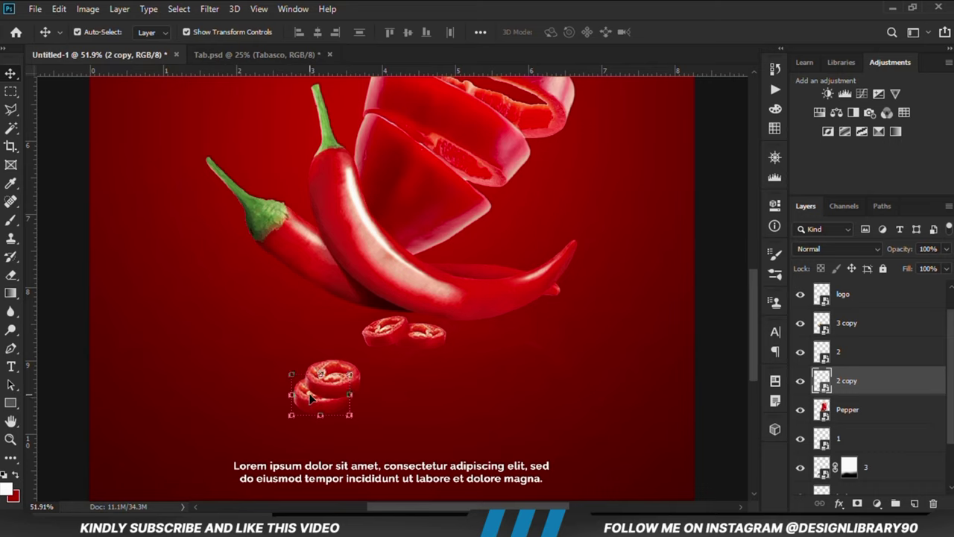
drag(312, 401, 312, 399)
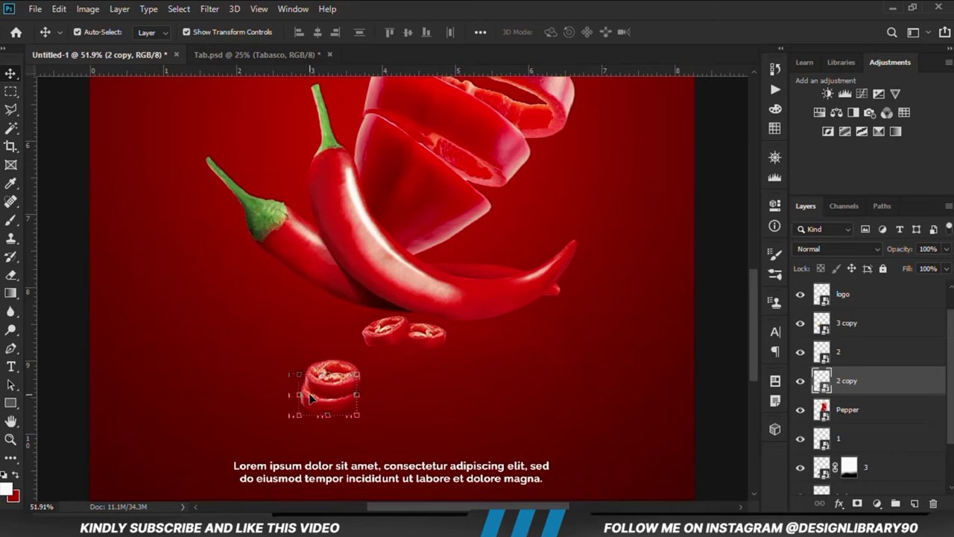
- Set the opacity of the slice reflection layer 2 copy to 17% and add a layer mask to it
click(945, 255)
drag(901, 270, 894, 266)
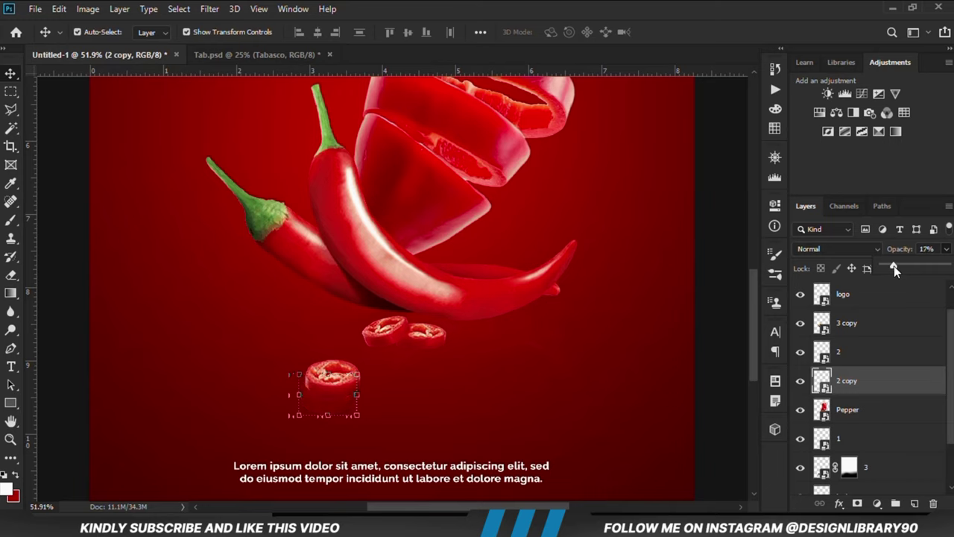
click(857, 504)
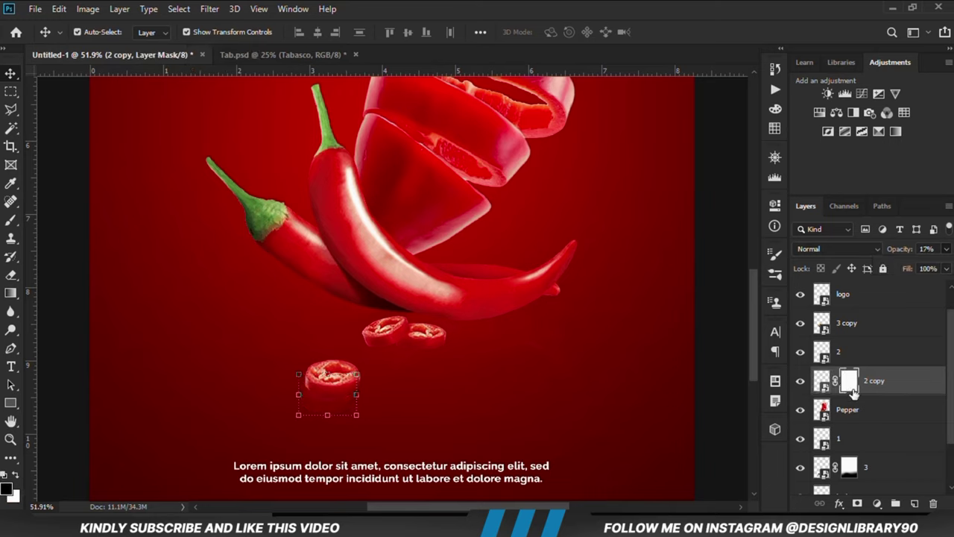
- Fade the lower edge of the slice reflection on its mask with a soft black brush, size 125 at 33% opacity, and deselect the layer
click(11, 220)
click(49, 219)
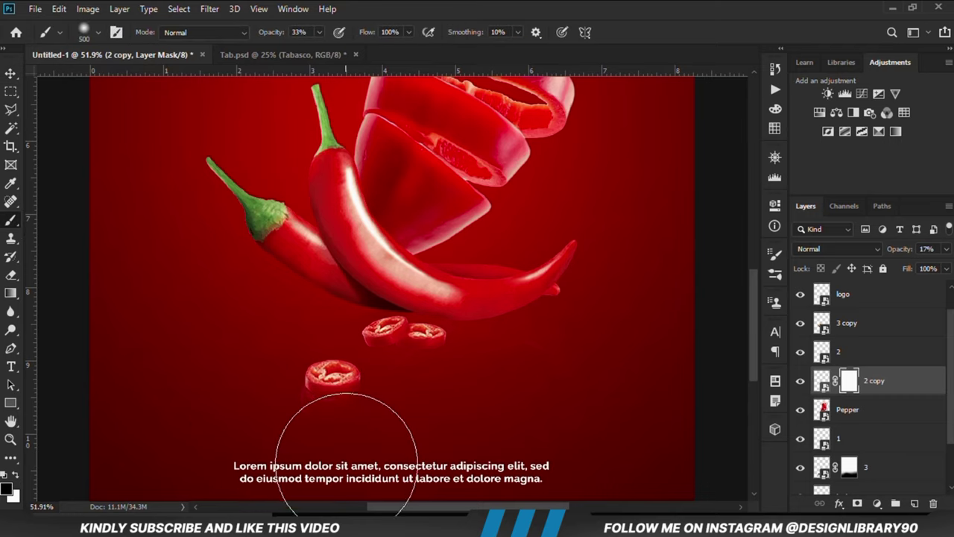
key(bracketleft)
key(bracketleft)
key(bracketleft)
key(bracketleft)
key(bracketleft)
key(bracketleft)
key(bracketleft)
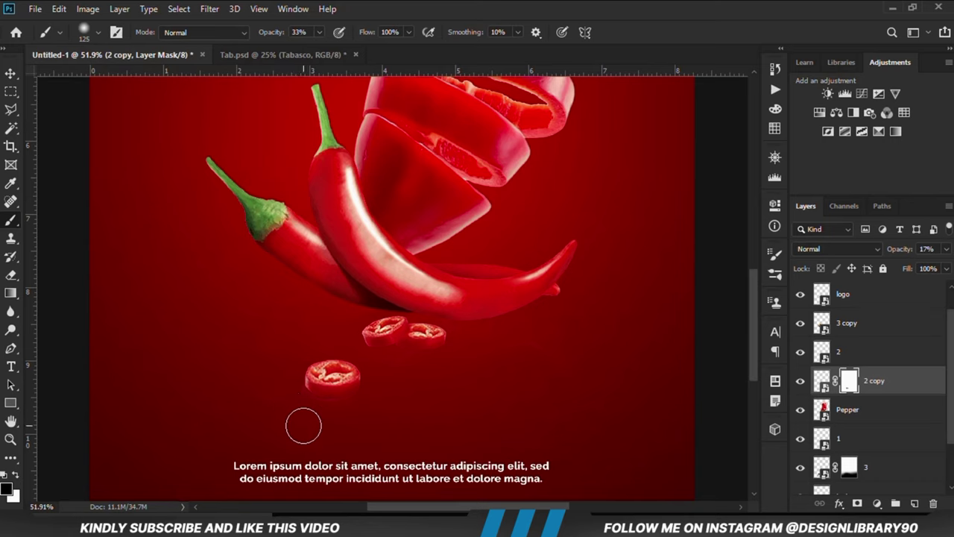
scroll(336, 394, down, 1)
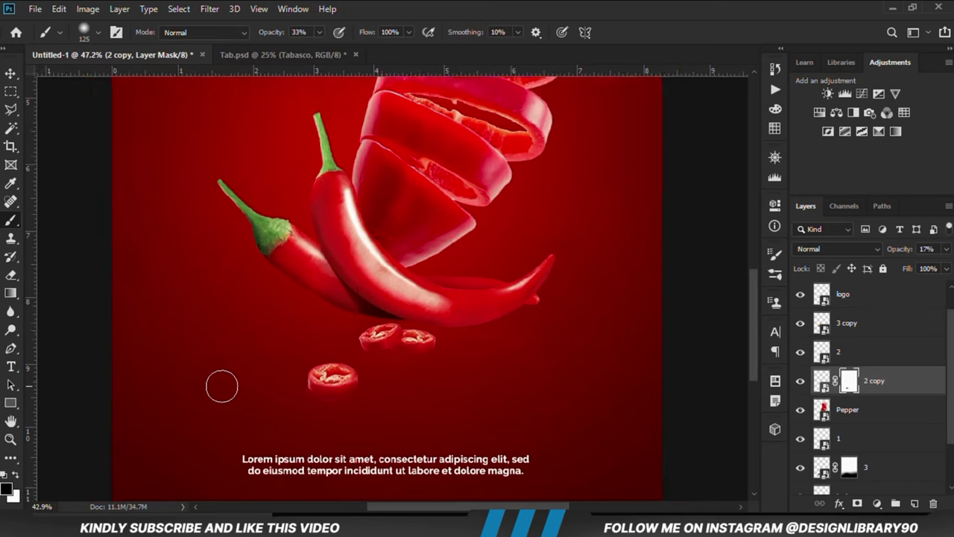
scroll(222, 386, down, 1)
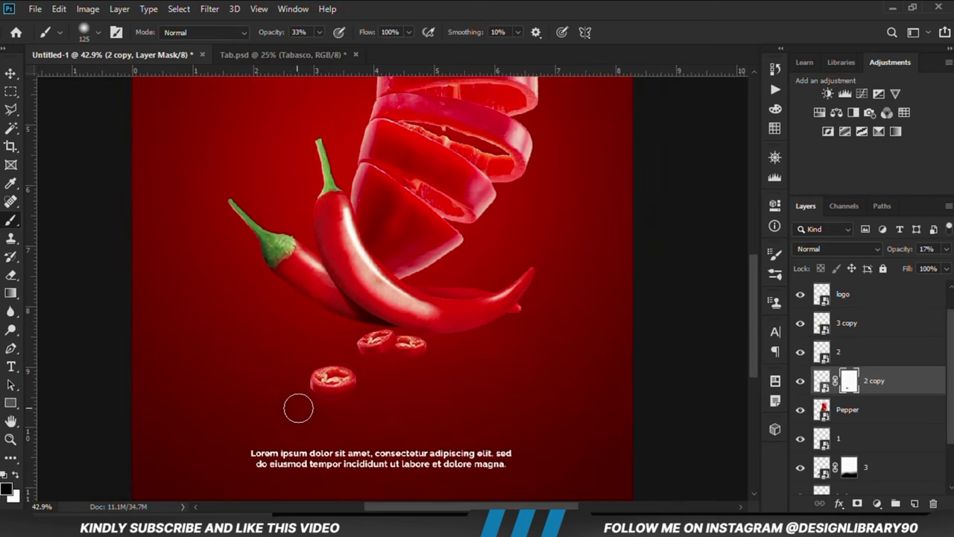
drag(10, 73, 50, 73)
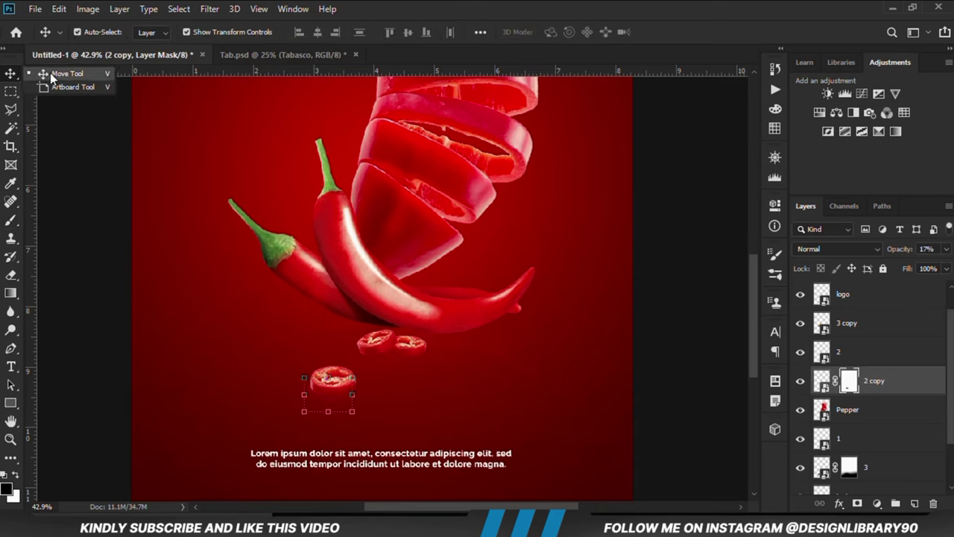
click(82, 170)
key(ctrl+0)
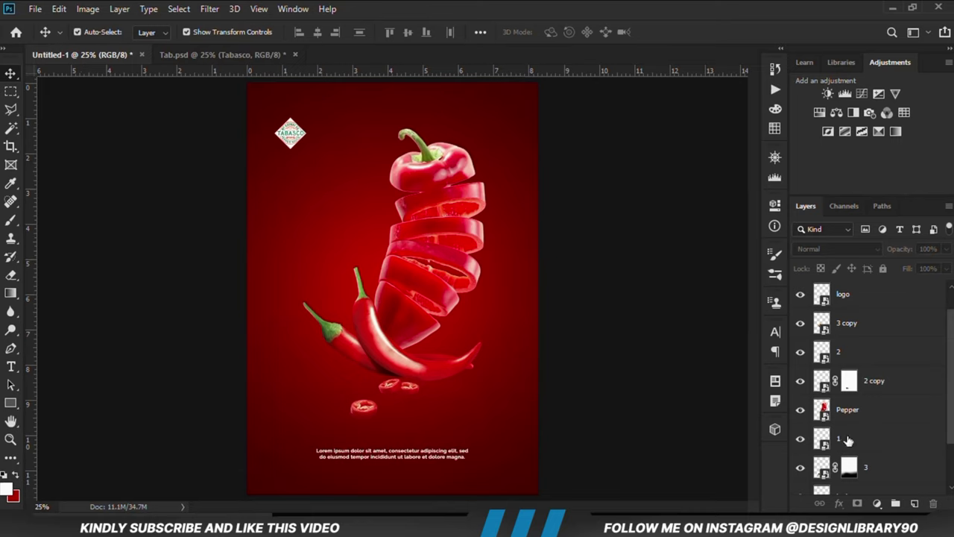
- Show the Tabasco bottle layer and move the bottle over the stack of pepper slices
scroll(850, 433, up, 1)
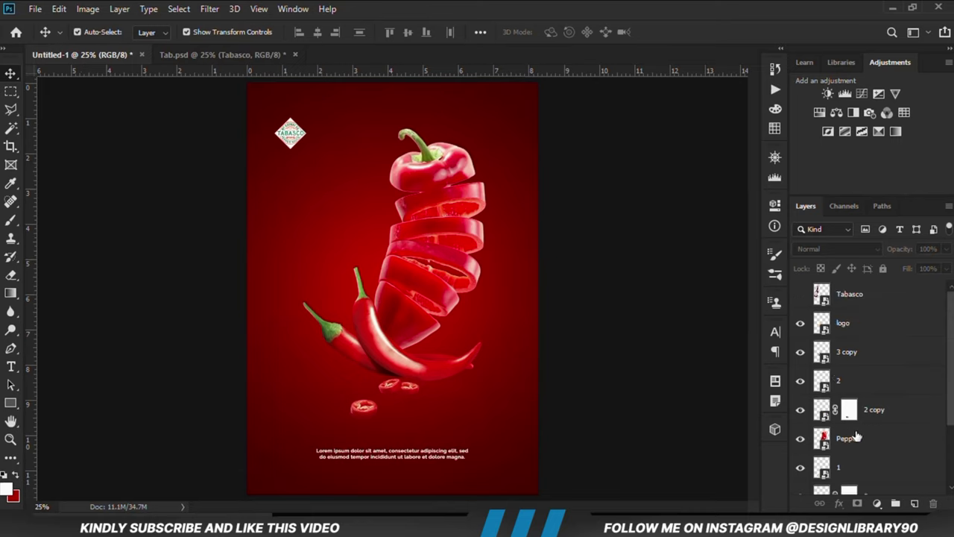
scroll(858, 436, down, 3)
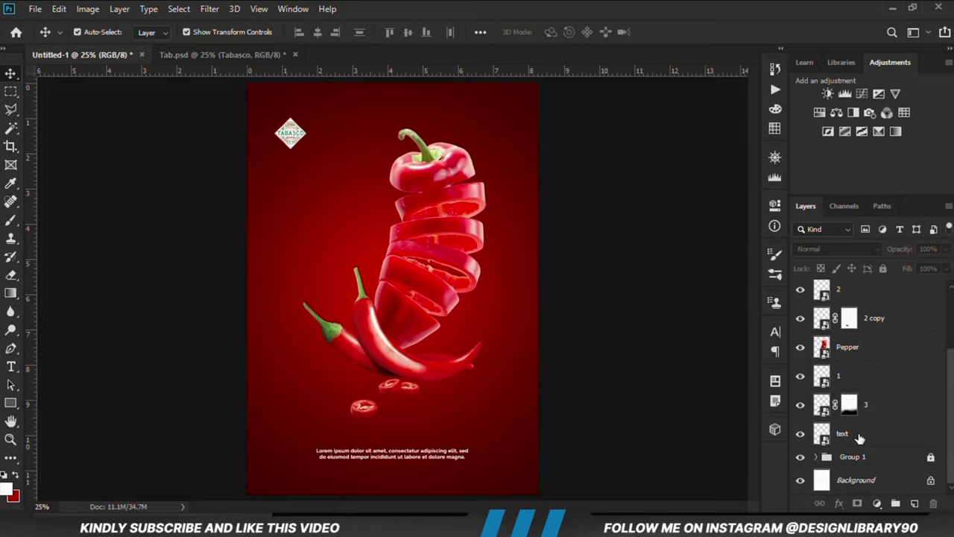
scroll(859, 440, up, 3)
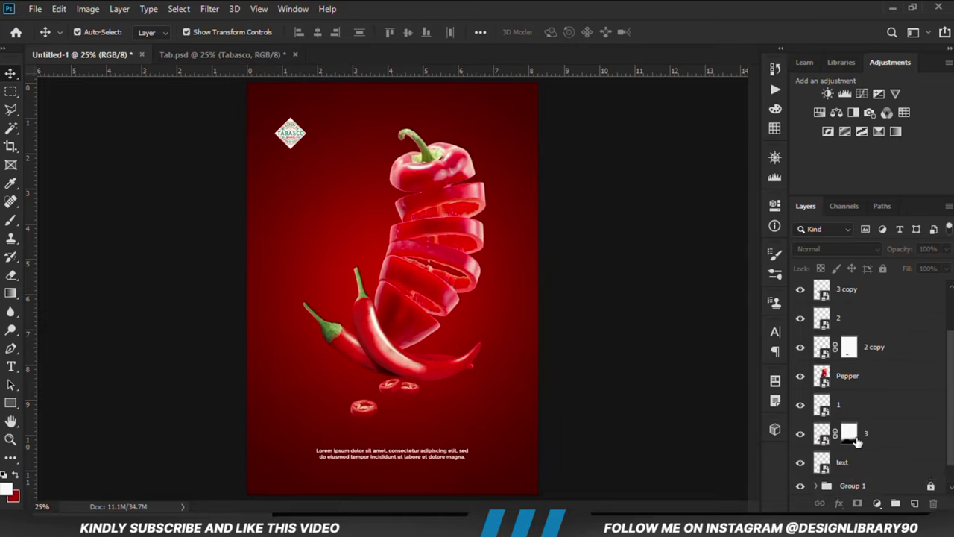
click(800, 295)
drag(312, 291, 427, 274)
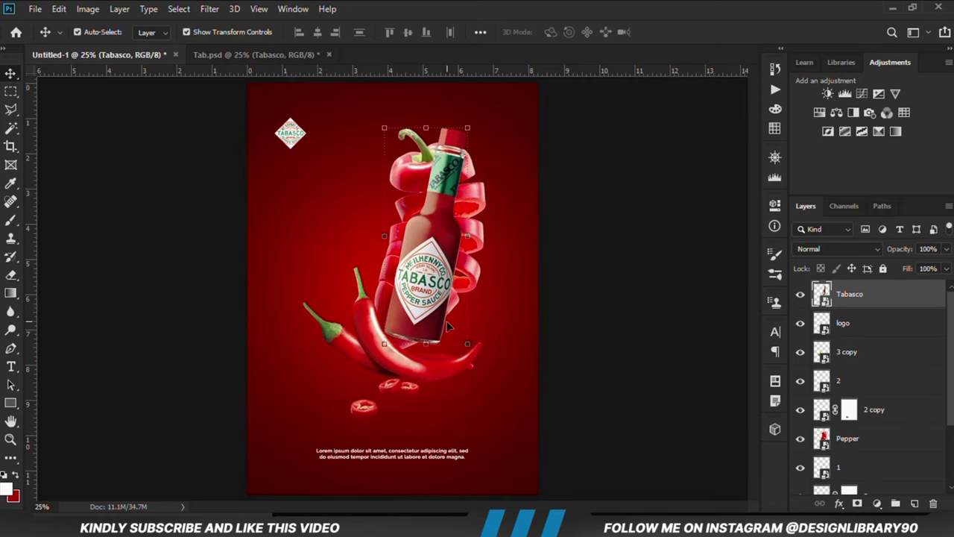
key(ctrl+t)
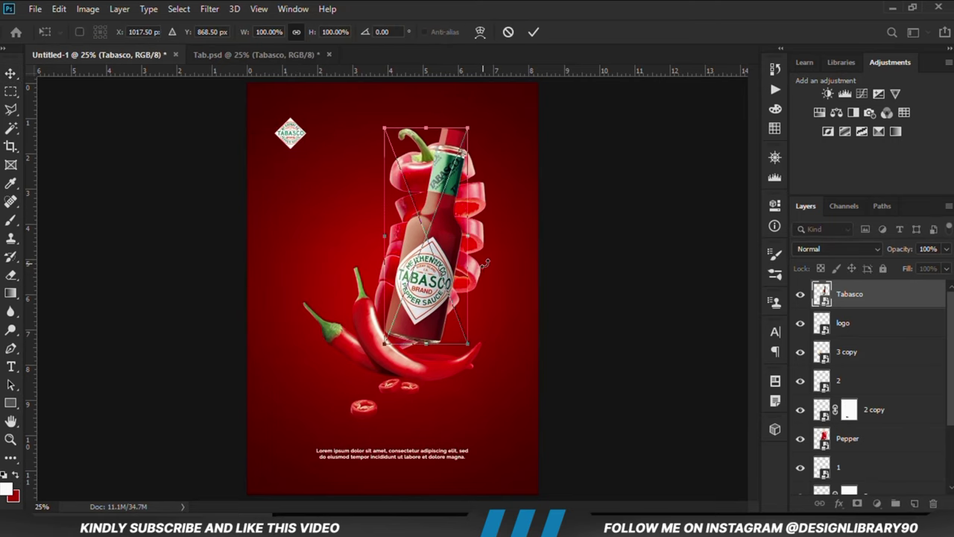
key(Return)
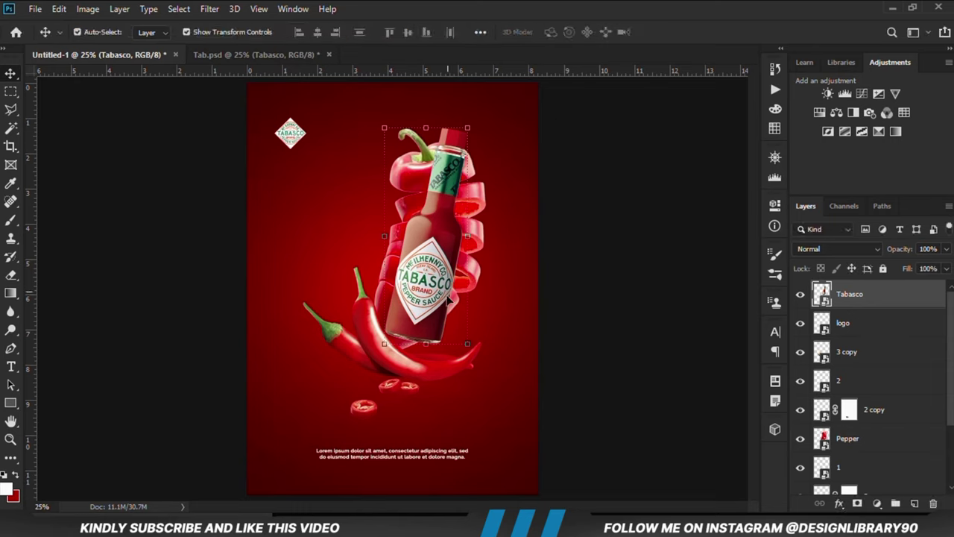
drag(447, 302, 423, 321)
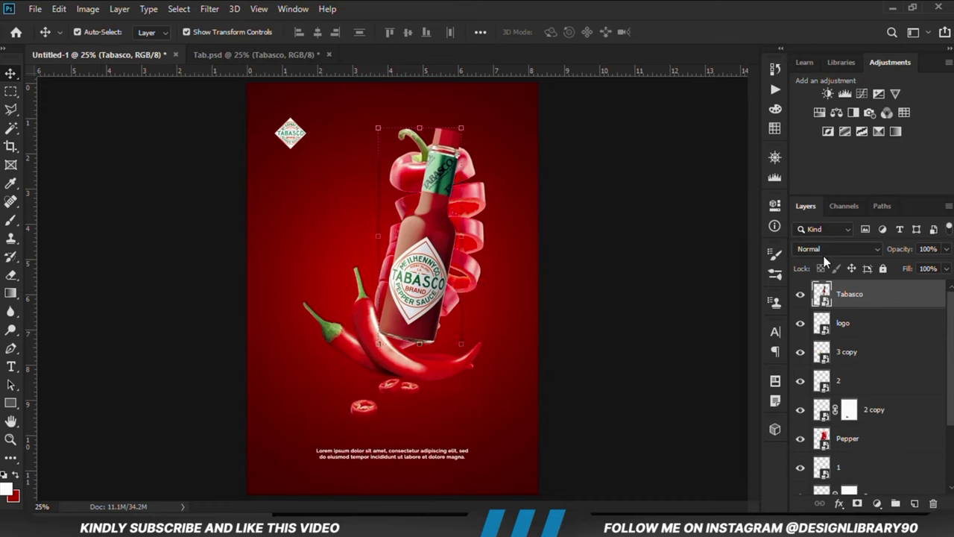
click(801, 295)
click(801, 294)
key(shift+Left)
- Align the bottle slightly lower and further right over the pepper while it is faded to 28%, and restore its opacity to 100%
click(947, 250)
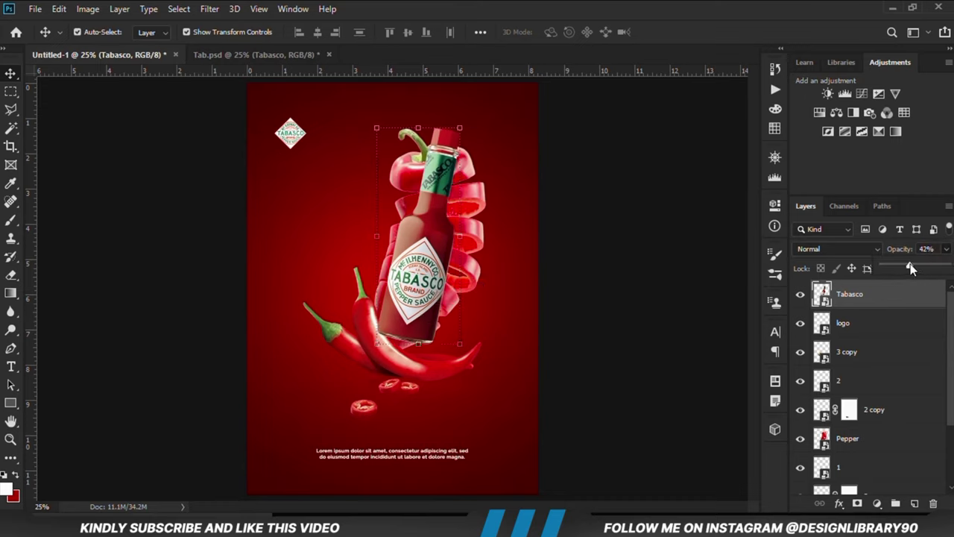
drag(911, 268, 907, 267)
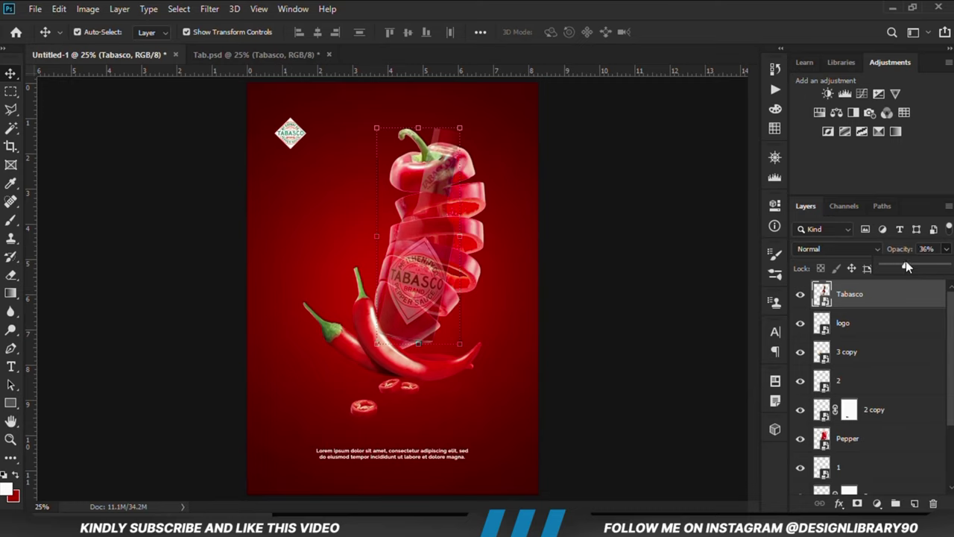
mouse_move(906, 262)
mouse_down()
mouse_move(947, 267)
mouse_move(900, 268)
mouse_up()
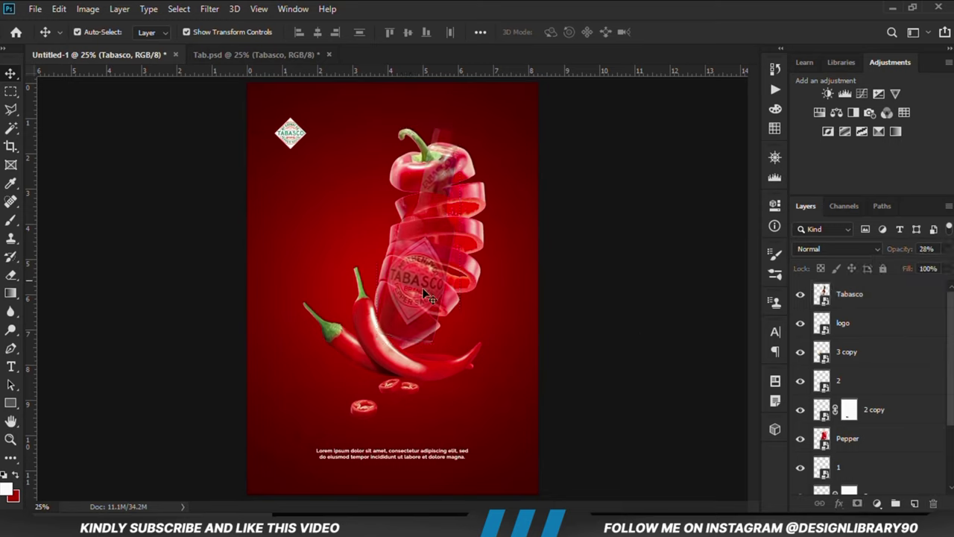
drag(422, 289, 422, 265)
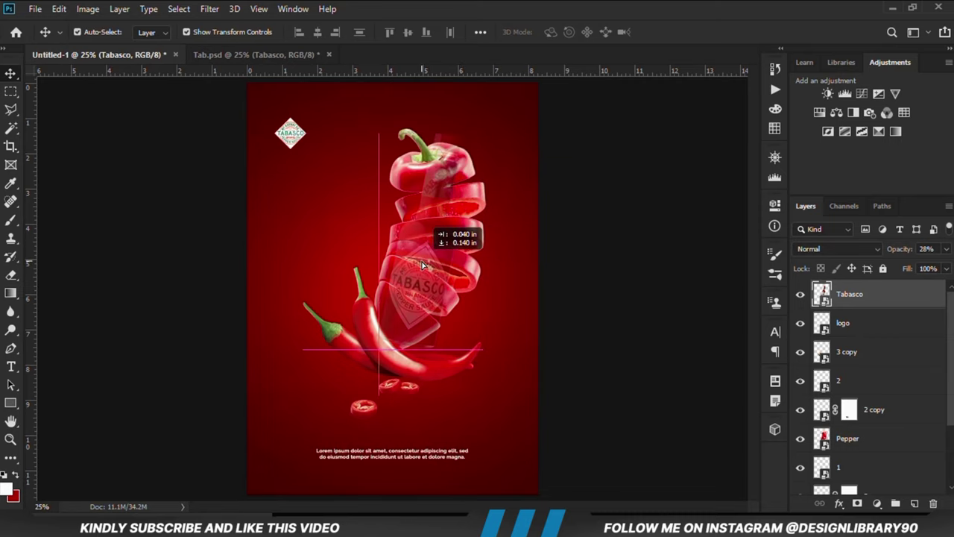
drag(422, 265, 422, 264)
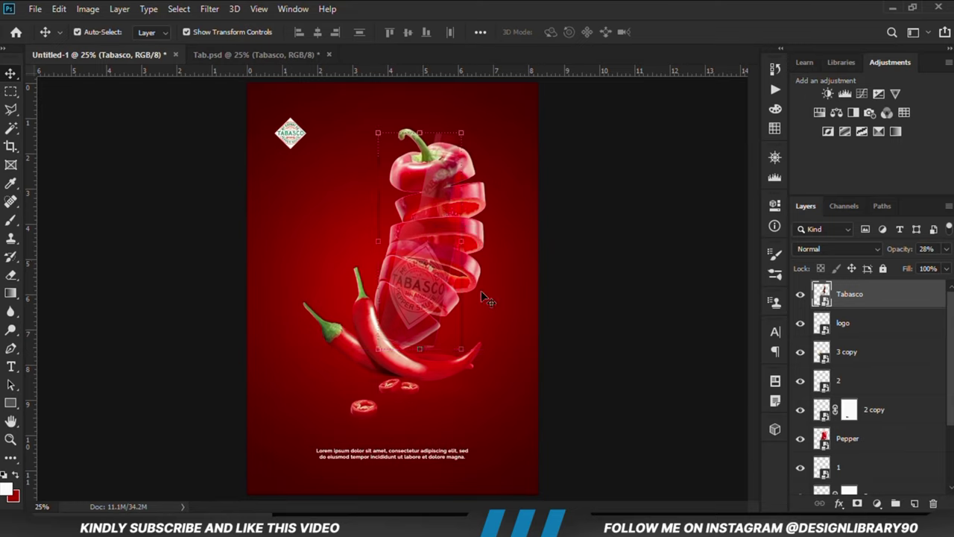
key(shift+Right)
key(shift+Right)
key(shift+Right)
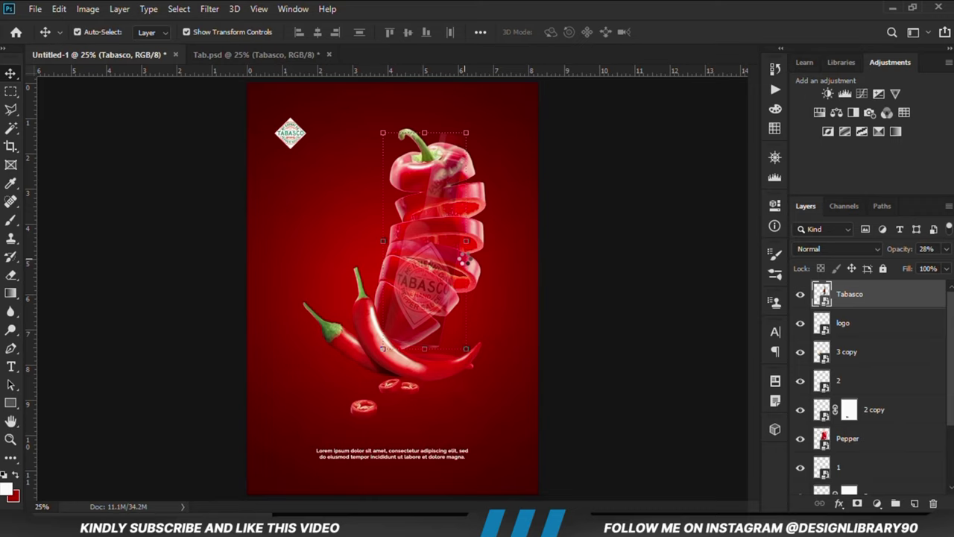
key(shift+Right)
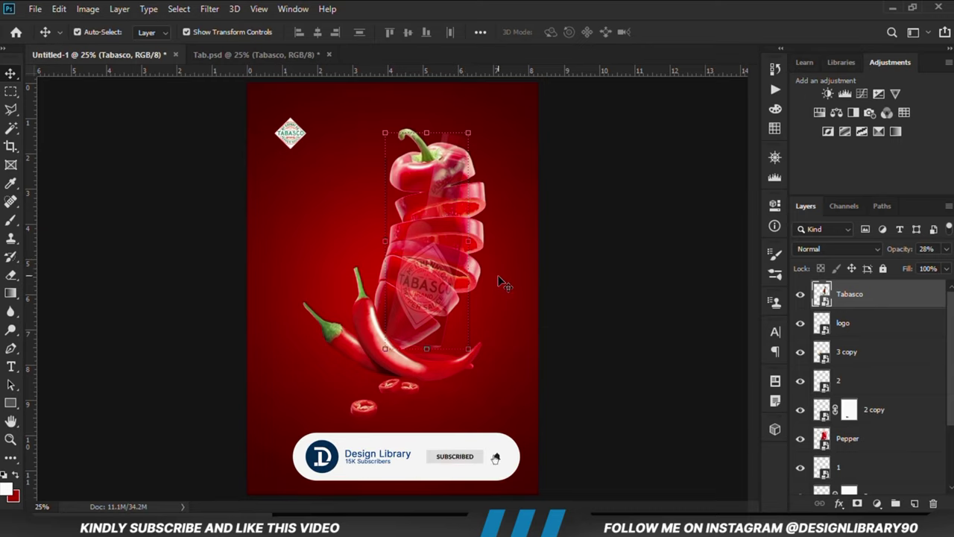
drag(946, 249, 953, 266)
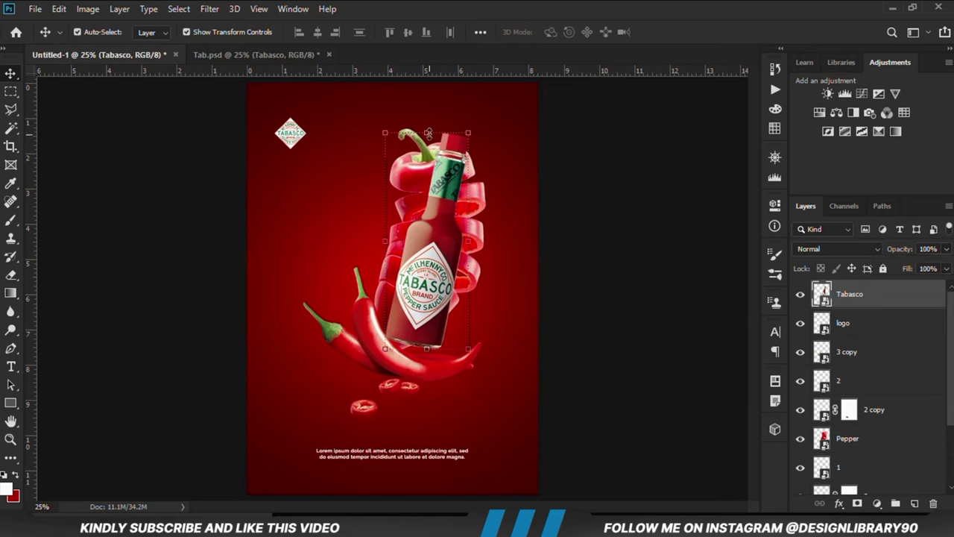
- Warp the Tabasco bottle so its neck, body and base follow the curve of the sliced pepper, and apply the transform
click(429, 133)
right_click(439, 212)
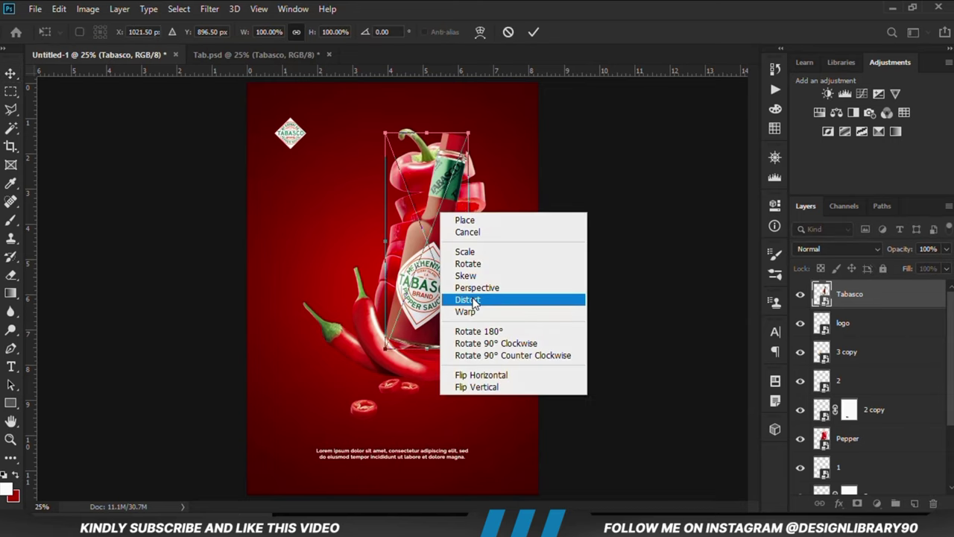
drag(417, 239, 425, 240)
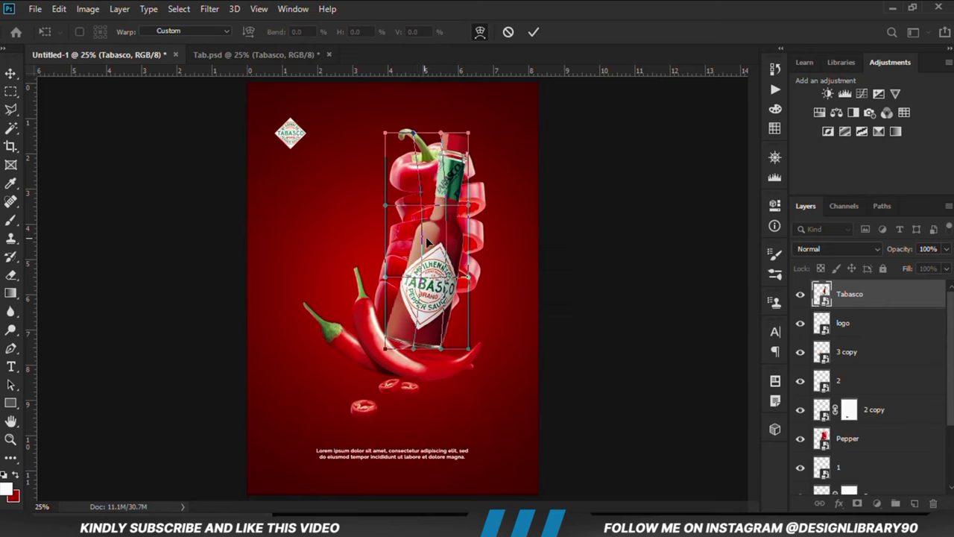
drag(400, 319, 402, 311)
drag(429, 342, 386, 310)
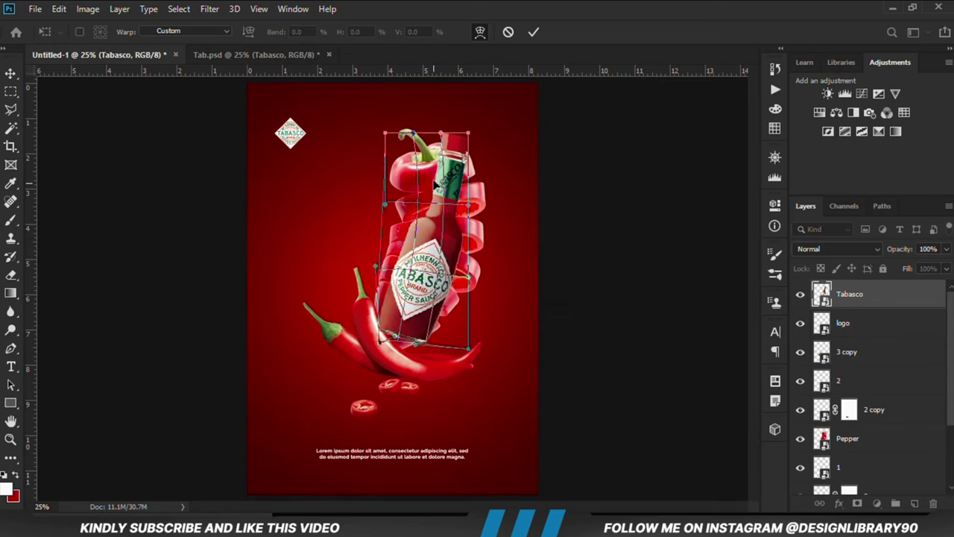
drag(448, 139, 447, 145)
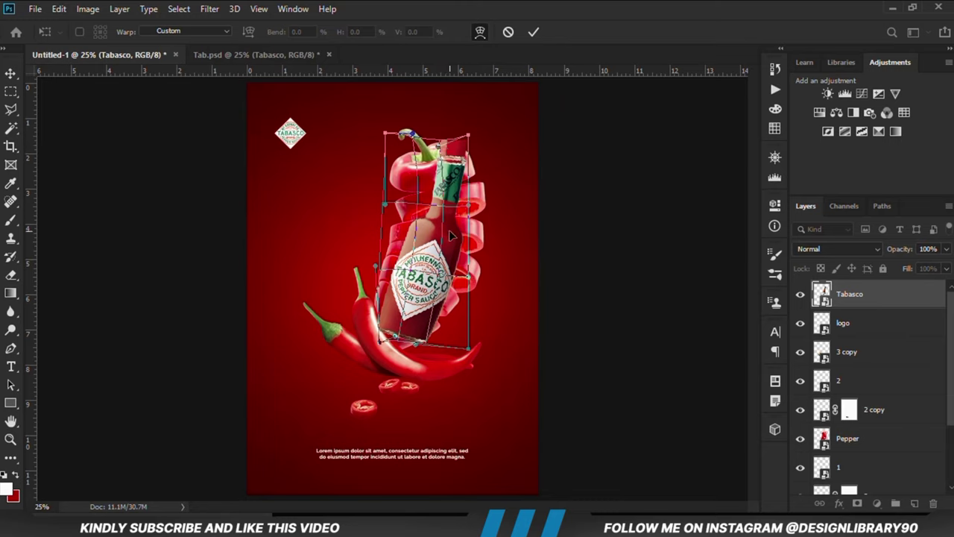
drag(449, 229, 406, 217)
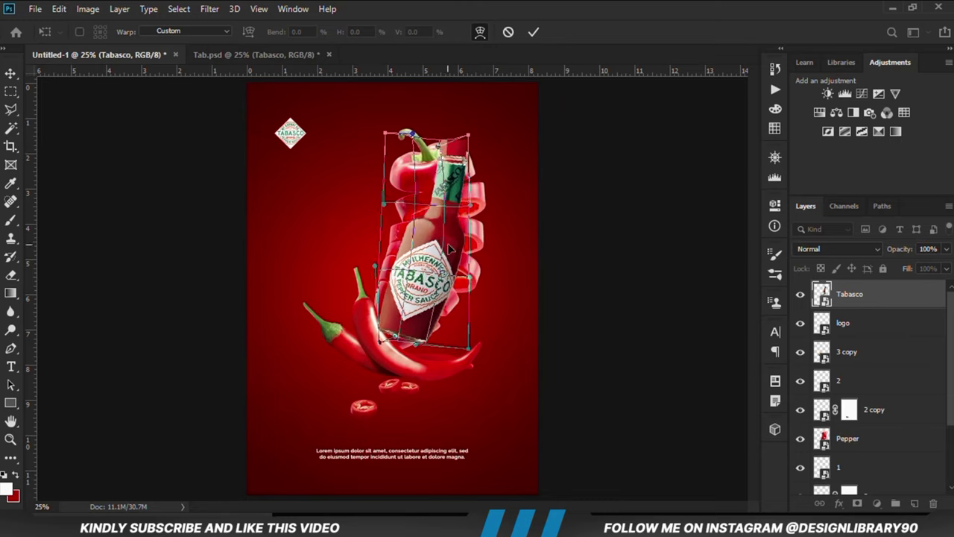
drag(458, 247, 429, 314)
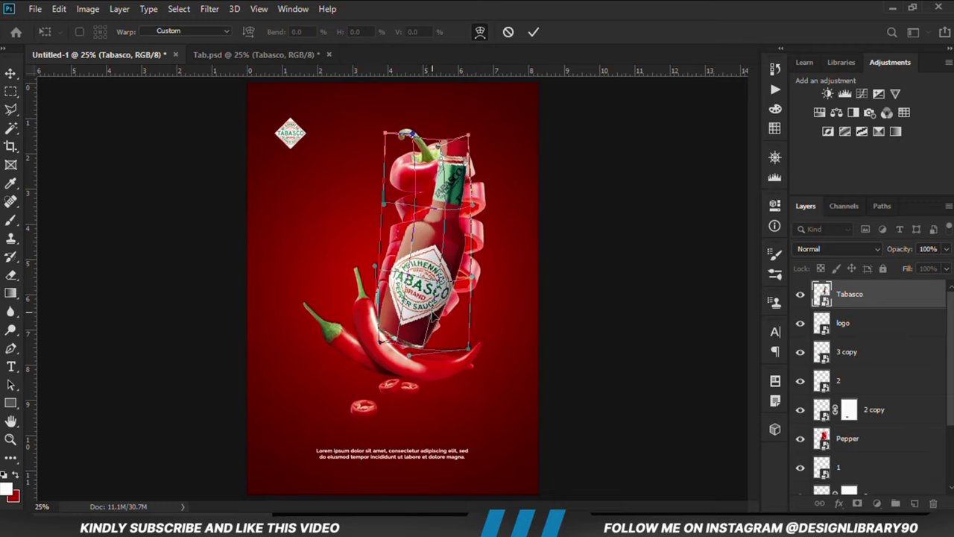
drag(443, 140, 448, 153)
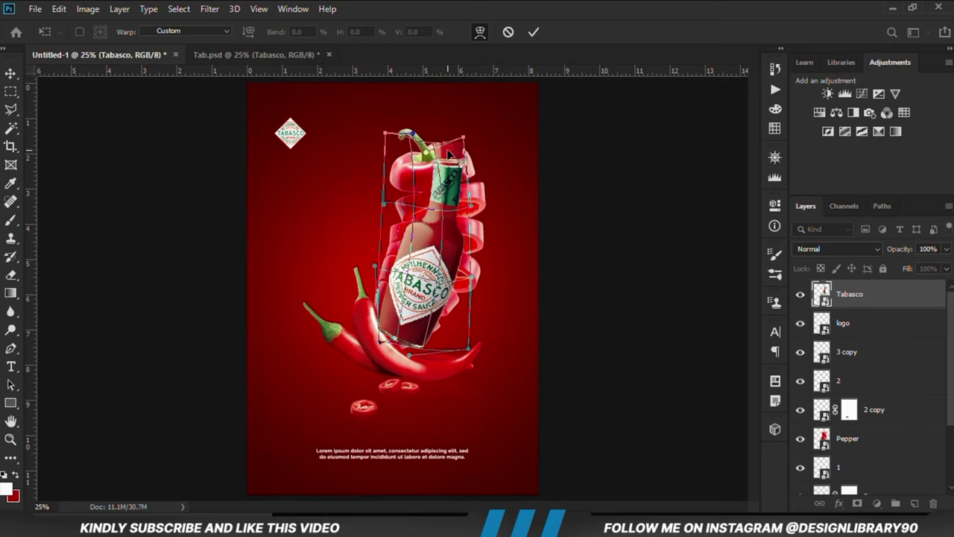
drag(386, 344, 372, 338)
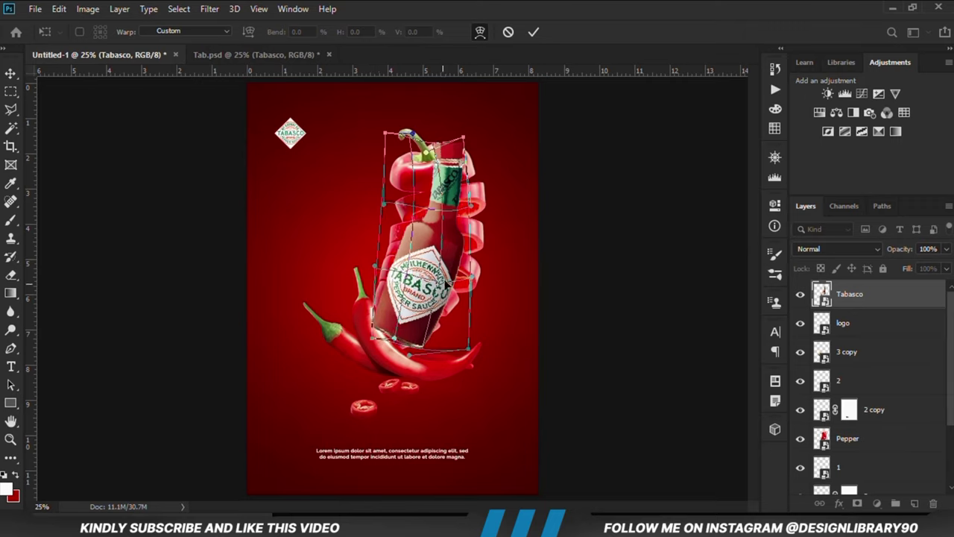
click(534, 33)
- Compare the pepper with and without the bottle, then add a layer mask to the Tabasco layer and invert it to black
click(801, 297)
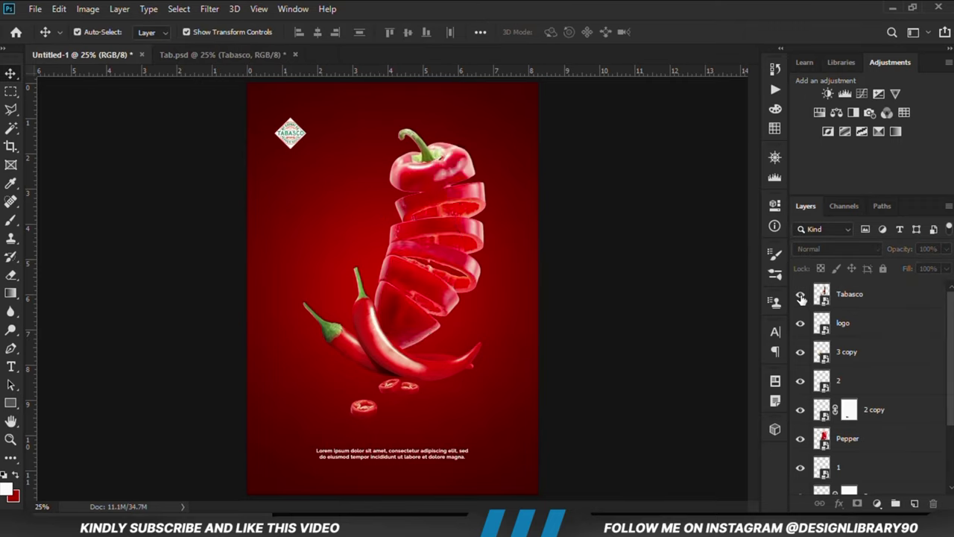
click(800, 296)
click(865, 298)
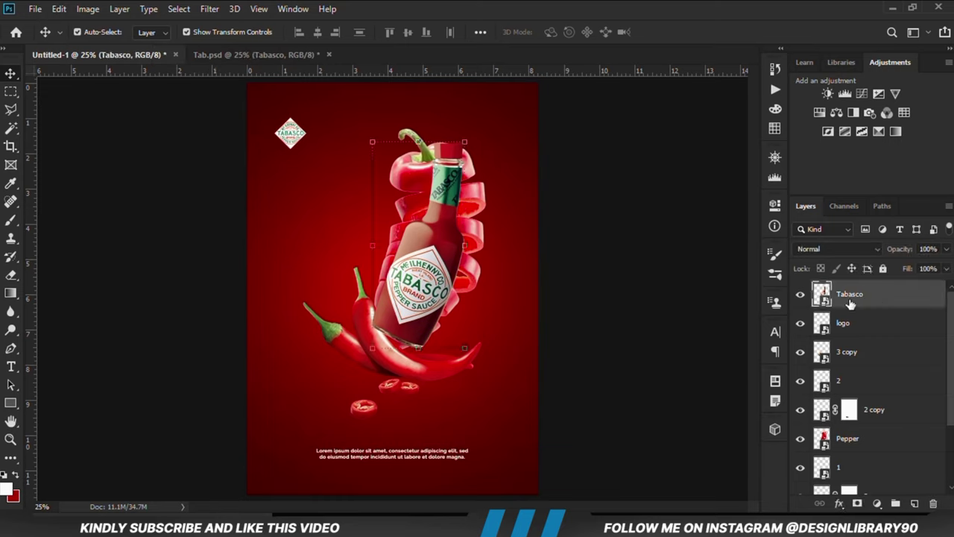
click(858, 503)
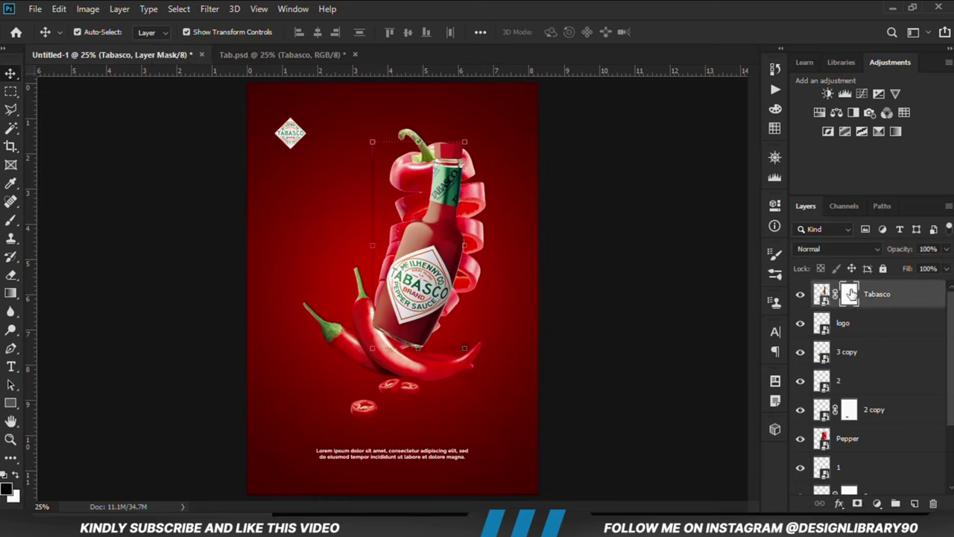
key(ctrl+i)
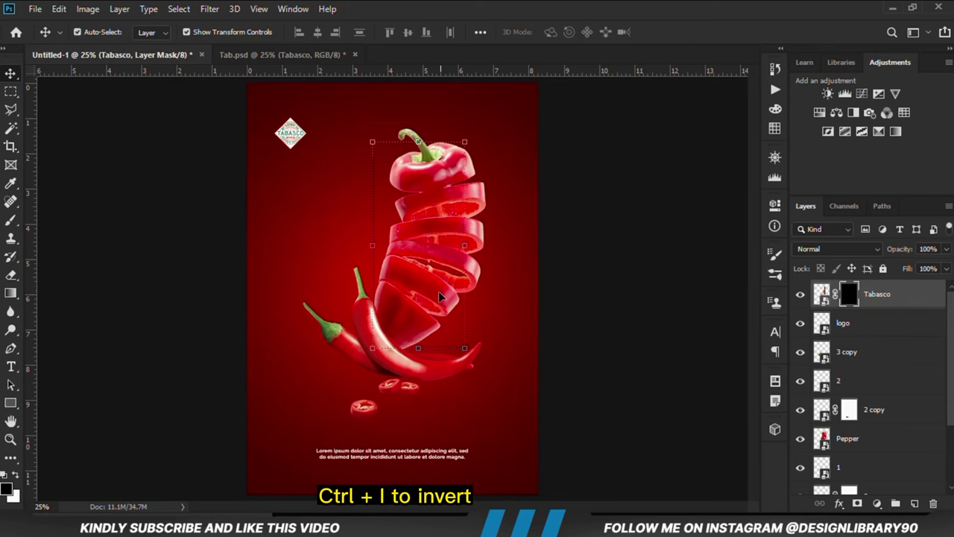
- Outline the lowest gap between the pepper slices with the Pen tool, convert the path to a selection, and set the Tabasco layer's opacity to 28%
scroll(437, 292, up, 5)
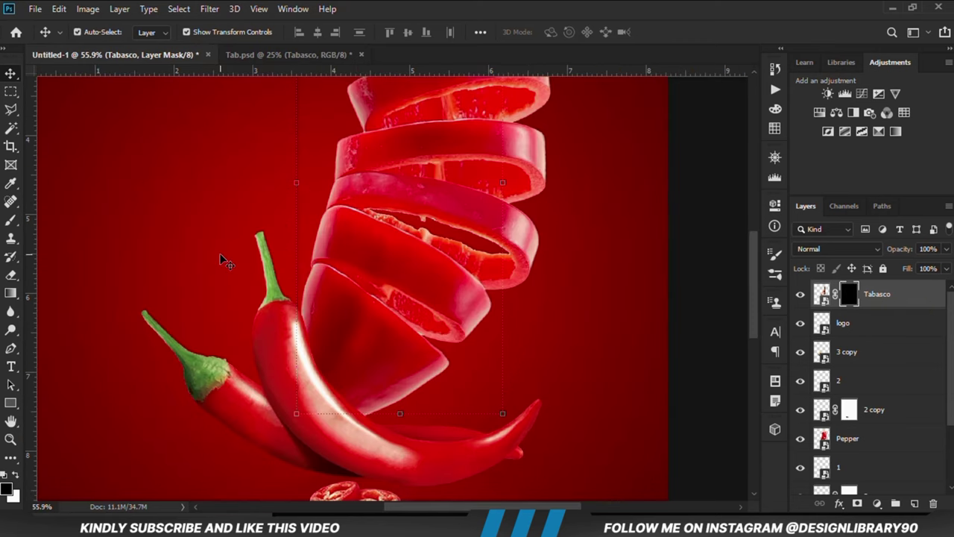
click(11, 348)
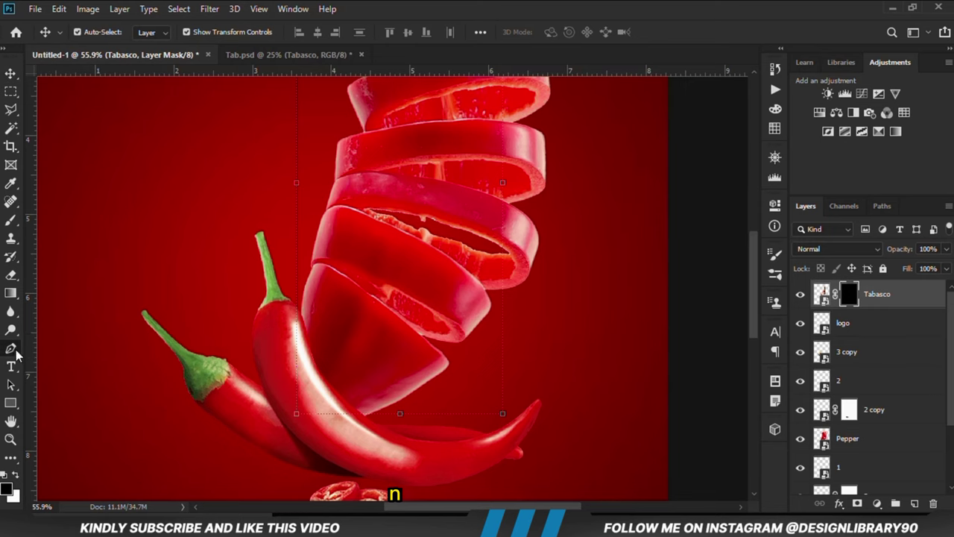
right_click(12, 350)
click(86, 348)
scroll(420, 261, up, 4)
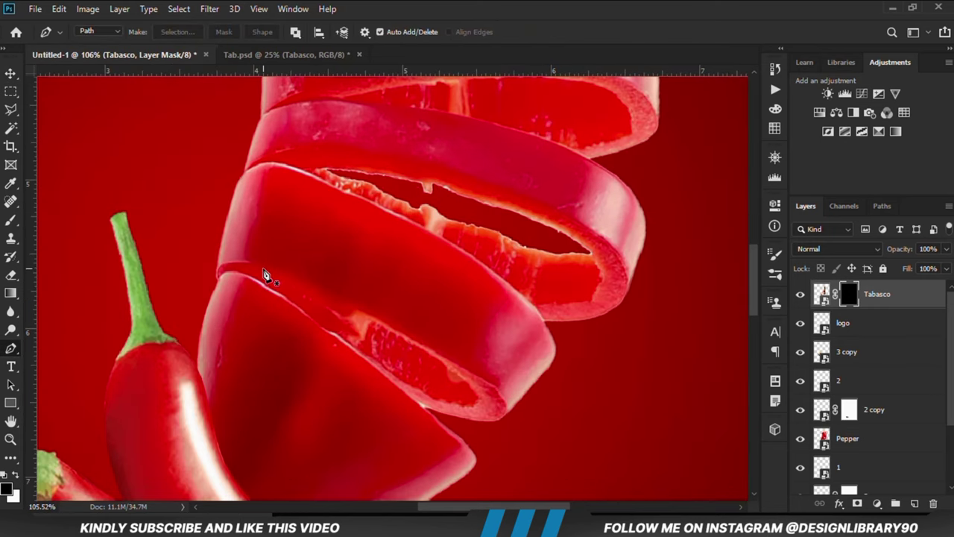
click(263, 268)
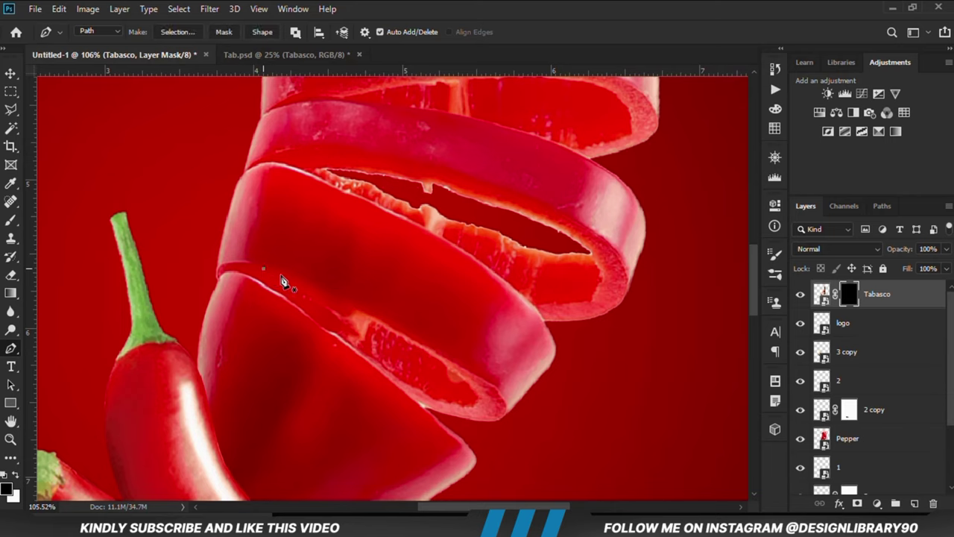
click(477, 394)
drag(383, 339, 396, 330)
click(493, 442)
drag(319, 337, 263, 278)
key(ctrl+Return)
click(946, 249)
drag(945, 268, 914, 268)
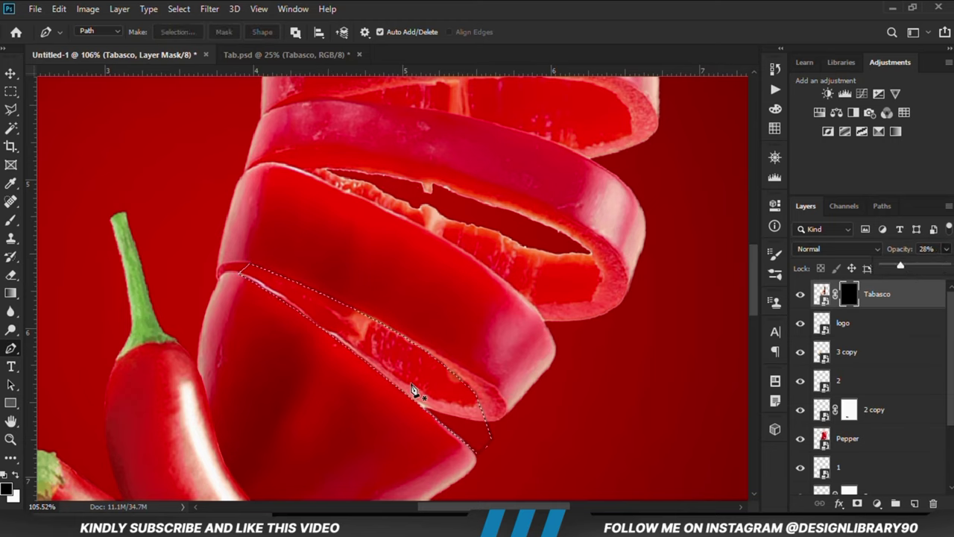
- Fill the selected lowest gap on the Tabasco mask with white as the foreground color at 100% opacity, and deselect
click(15, 475)
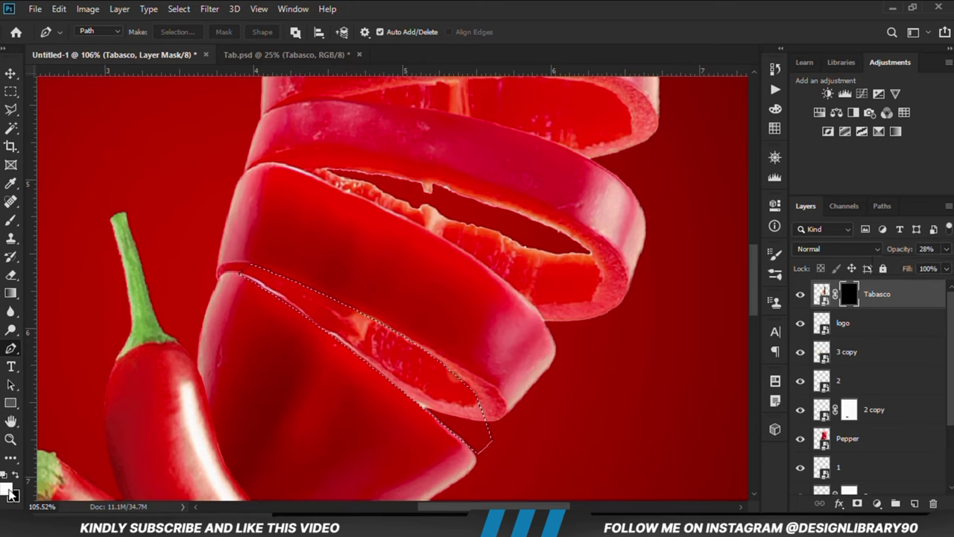
right_click(11, 91)
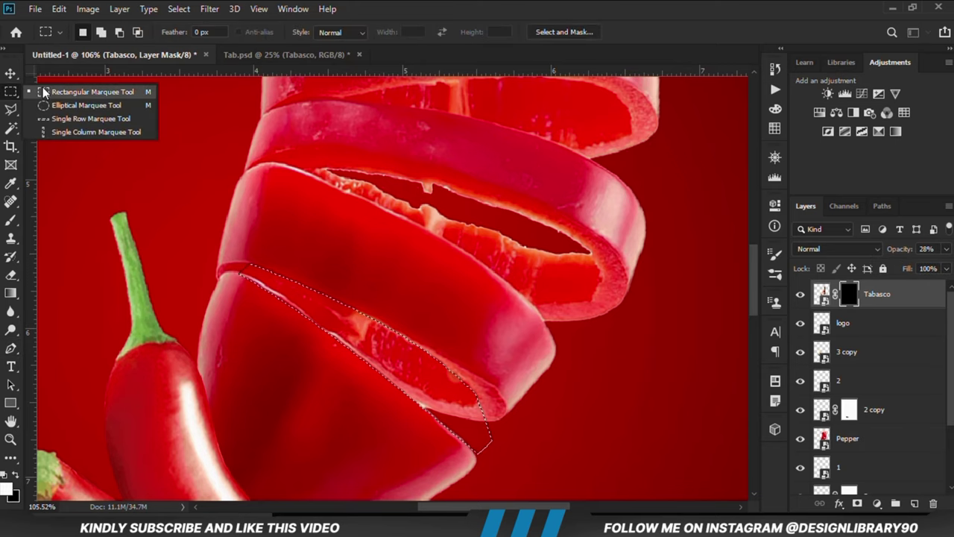
click(94, 94)
right_click(355, 338)
click(403, 255)
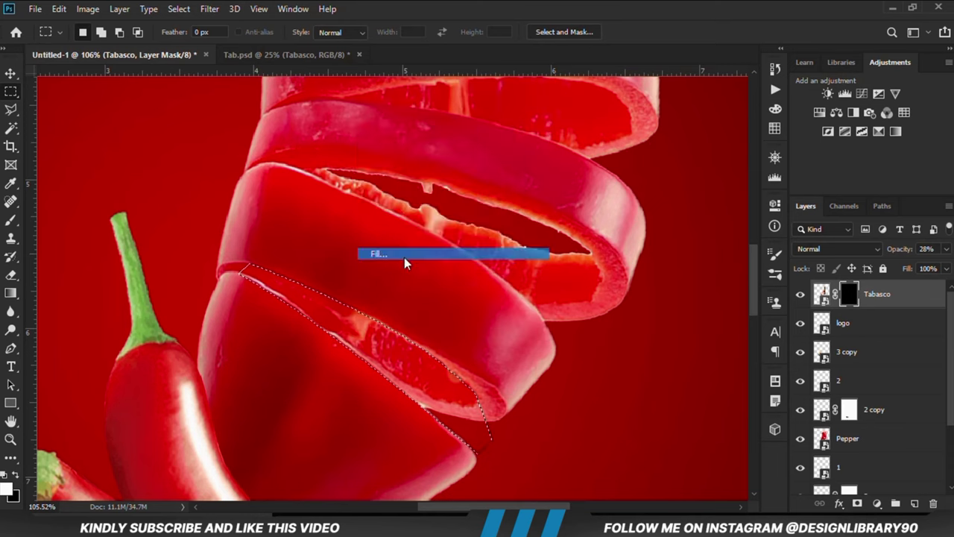
click(430, 164)
click(417, 177)
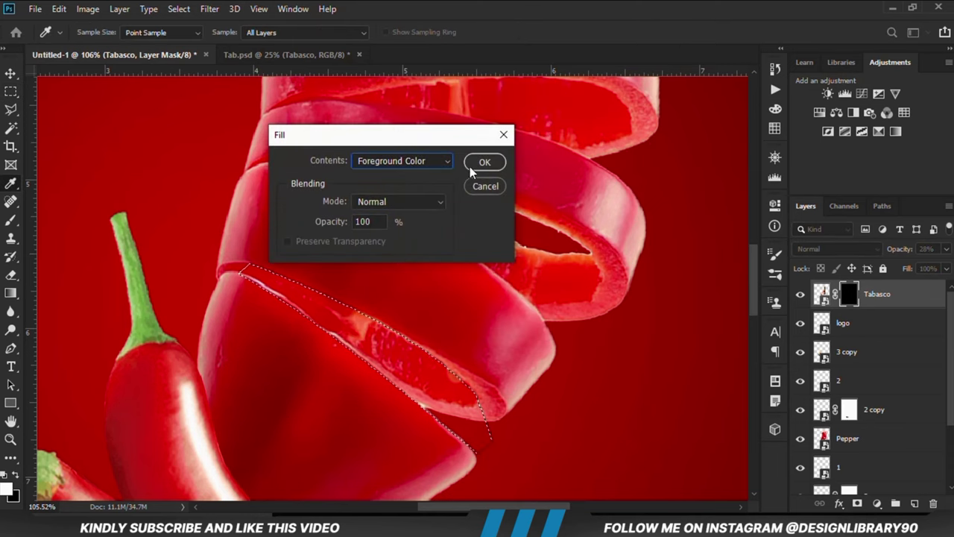
click(481, 162)
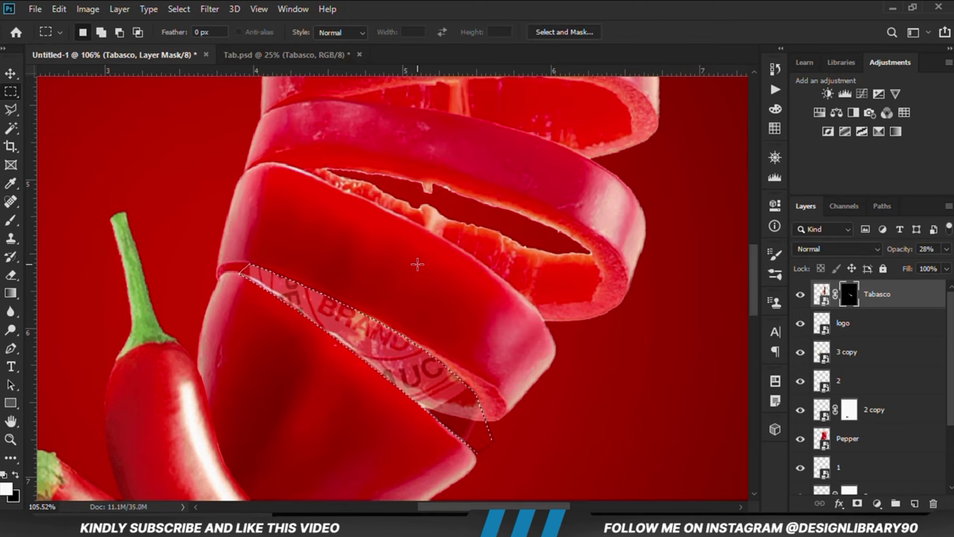
key(ctrl+d)
- Trace a closed Pen path around the second-lowest gap, following the upper slice's inner rim and the lower slice's top edge
click(11, 348)
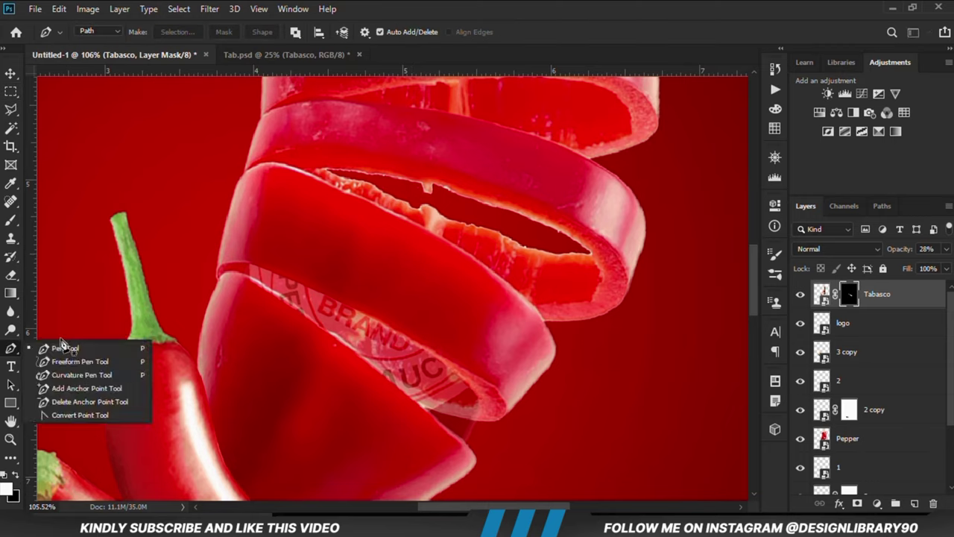
click(63, 345)
click(317, 170)
click(593, 253)
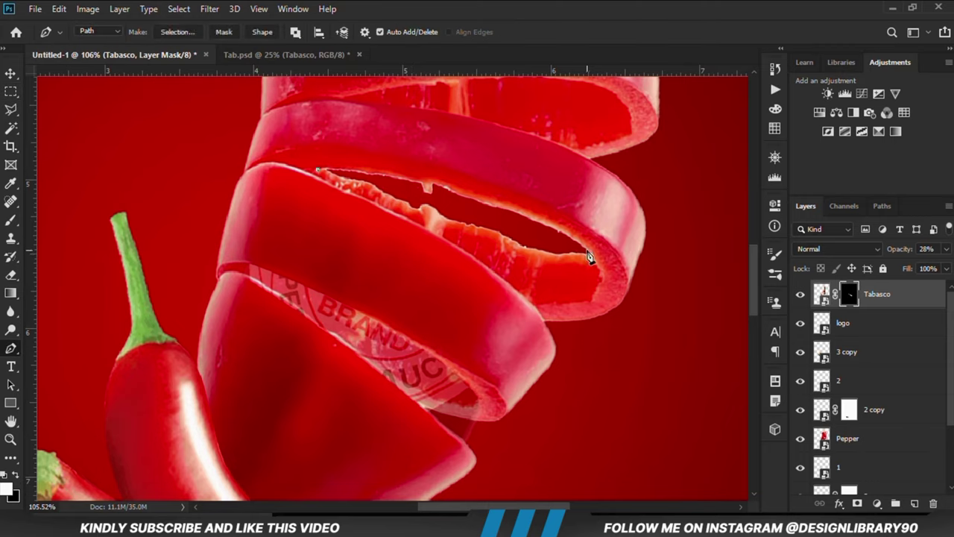
drag(446, 212, 431, 189)
drag(515, 217, 516, 210)
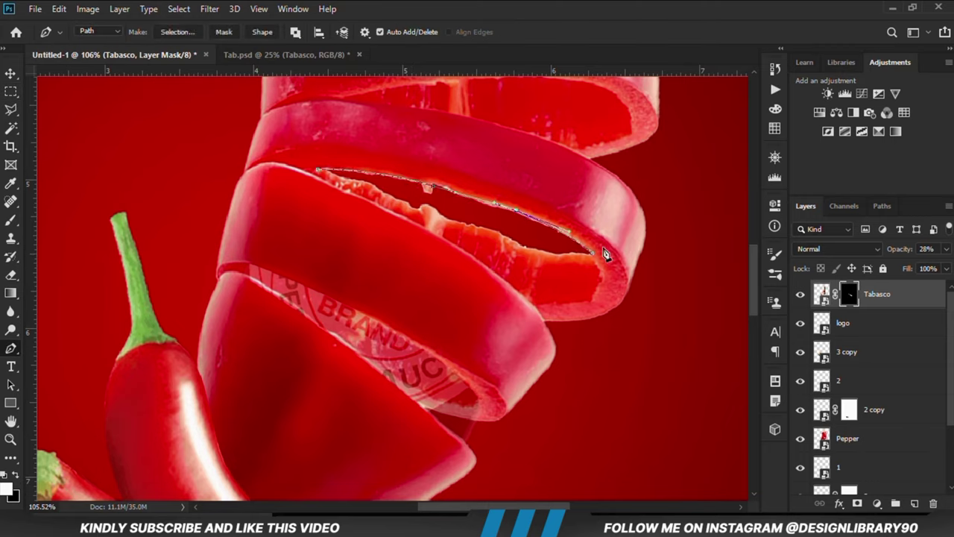
click(616, 309)
click(607, 339)
click(528, 301)
drag(552, 313, 558, 331)
click(305, 174)
drag(420, 239, 436, 234)
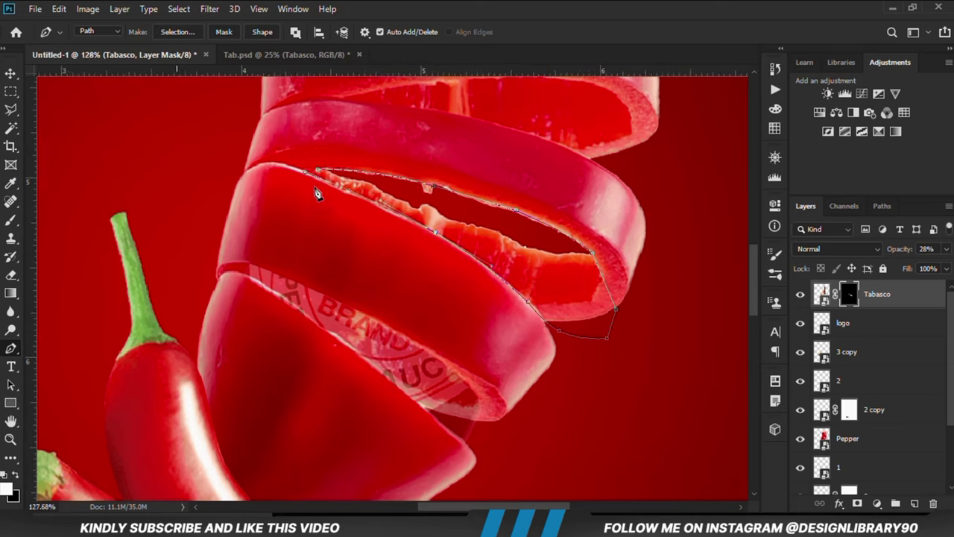
scroll(313, 192, up, 3)
drag(342, 185, 344, 188)
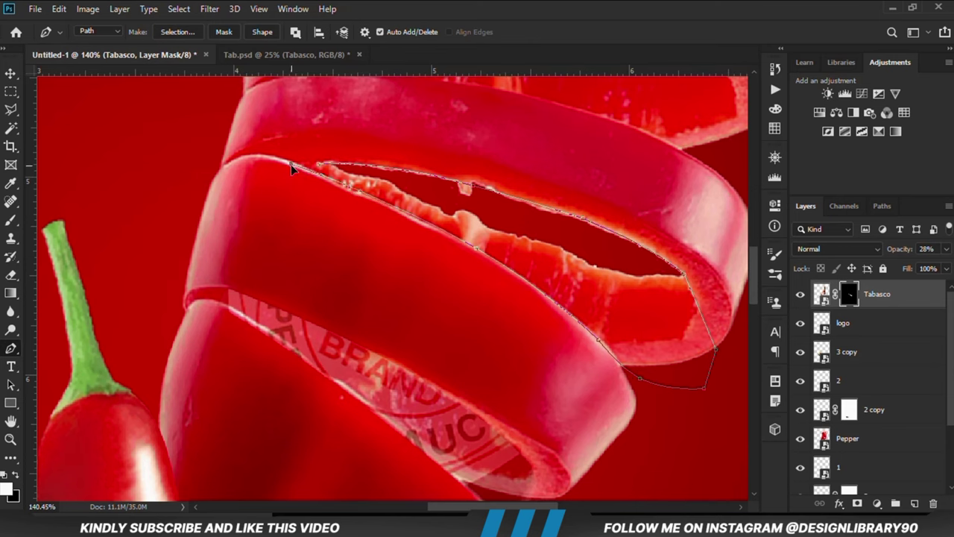
- Convert the path around the second-lowest gap to a selection, fill it with white on the Tabasco mask, and deselect
alt+scroll(394, 189, down, 2)
right_click(545, 200)
click(594, 259)
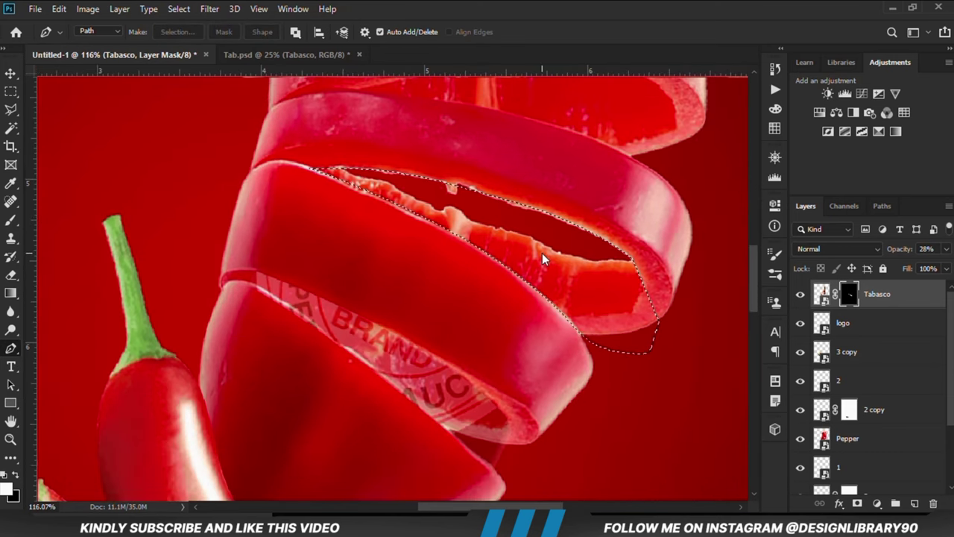
key(alt+BackSpace)
key(ctrl+d)
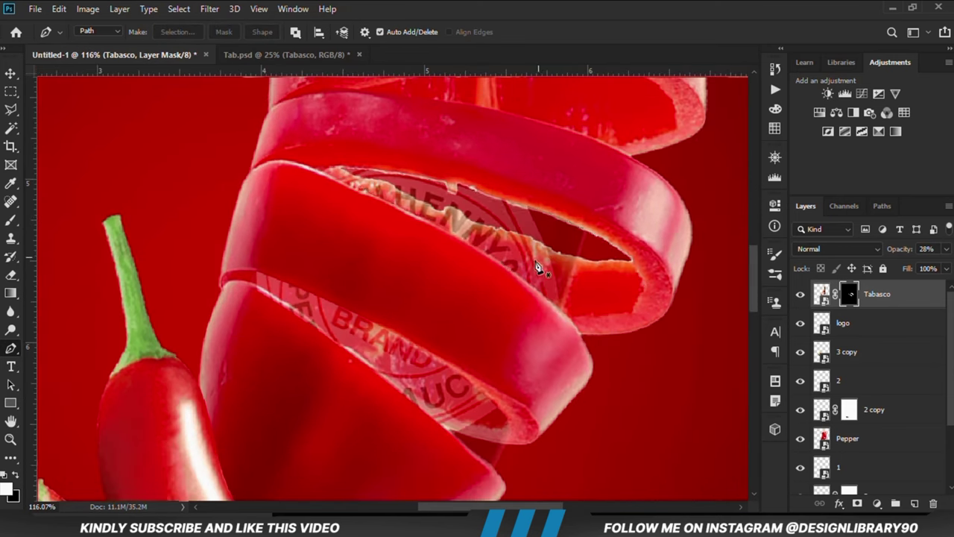
- Trace a closed Pen path around the third gap from the bottom, curving it along the inner rim and the slice below
alt+scroll(539, 254, down, 2)
drag(515, 97, 447, 168)
alt+scroll(359, 190, up, 2)
click(333, 192)
click(647, 221)
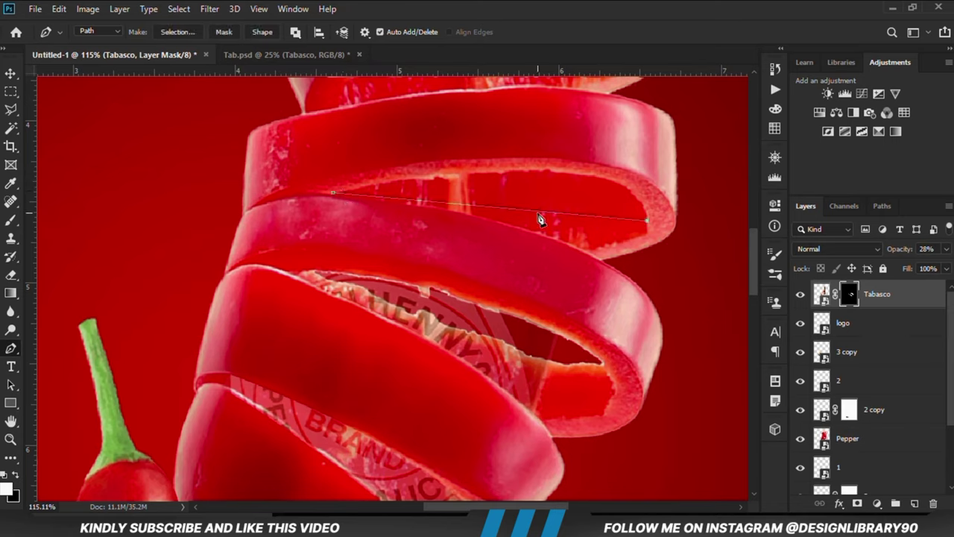
drag(538, 213, 561, 171)
drag(614, 189, 623, 185)
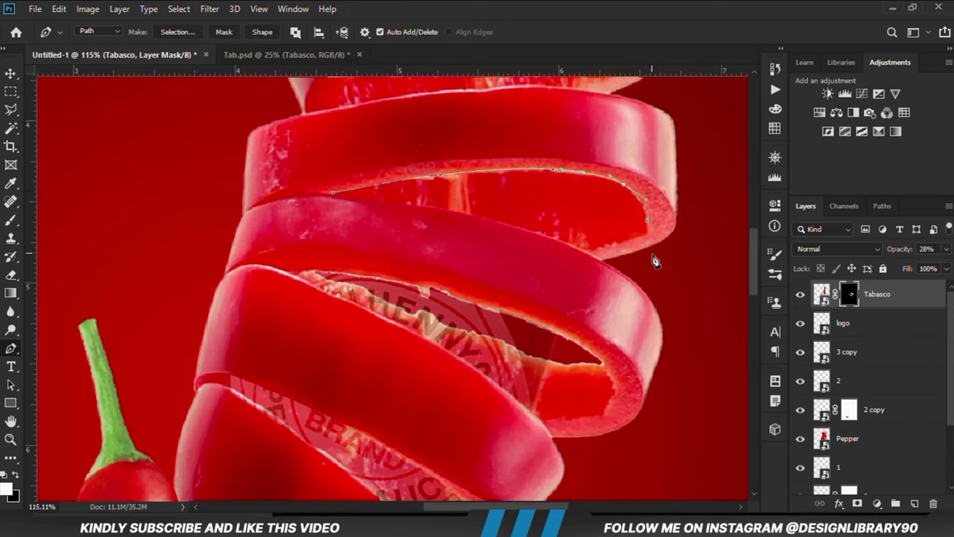
drag(668, 260, 674, 281)
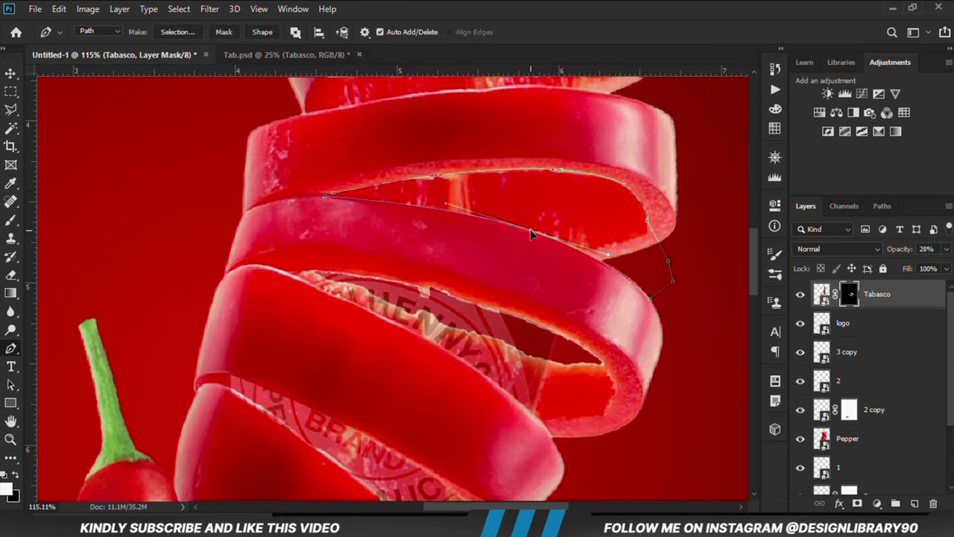
click(333, 193)
- Turn the third gap's path into a selection, fill it with white on the Tabasco mask, and deselect
key(ctrl+Return)
key(alt+Delete)
key(ctrl+d)
- Trace a closed Pen path around the uppermost open slice, following its inner rim and the top edge of the slice below
scroll(460, 273, down, 7)
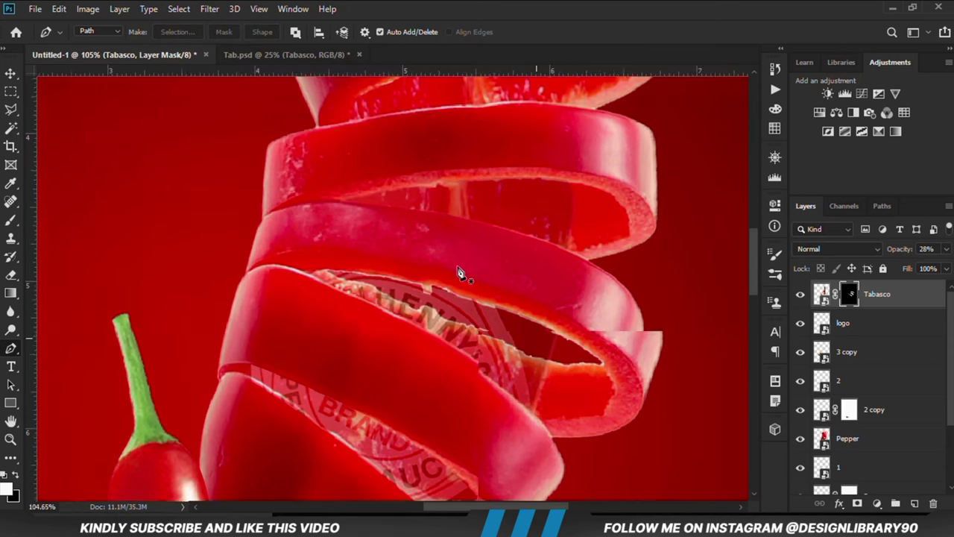
scroll(463, 116, up, 4)
click(343, 225)
click(573, 184)
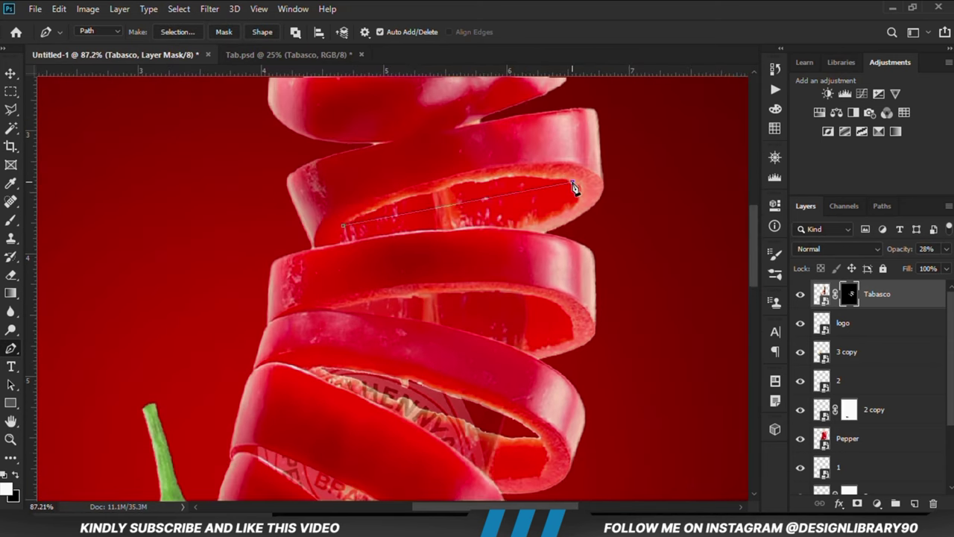
drag(441, 206, 422, 194)
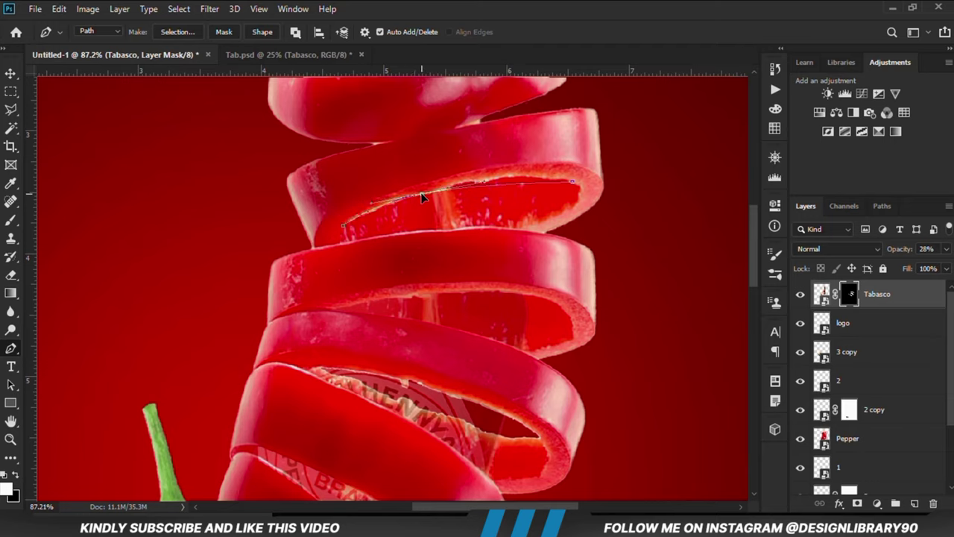
drag(513, 183, 461, 191)
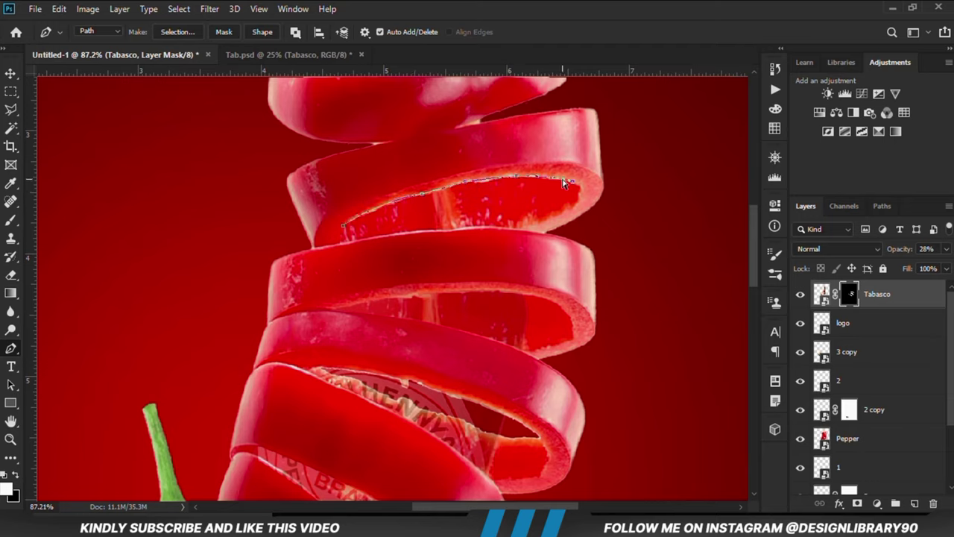
click(592, 199)
drag(343, 226, 469, 230)
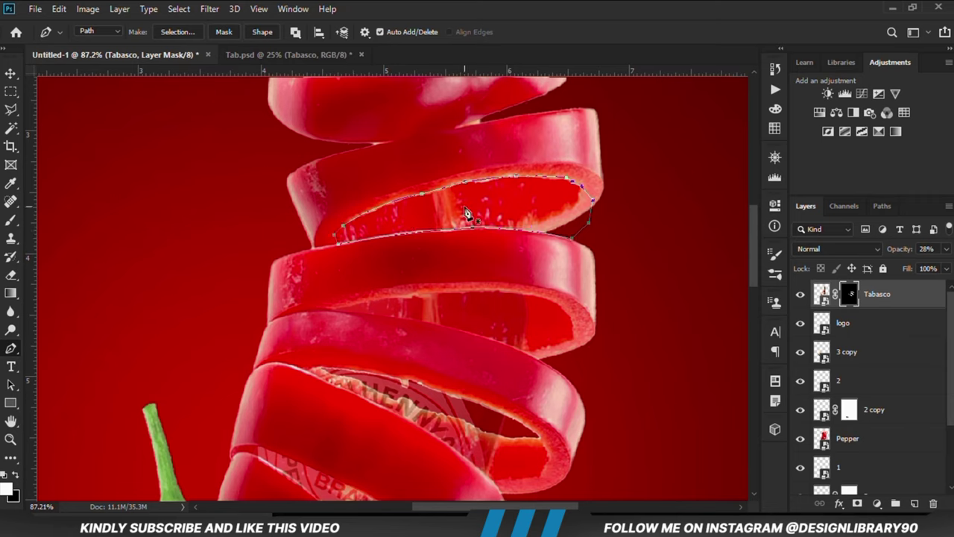
- Reveal the bottle inside the uppermost outlined gap on the mask, and restore the Tabasco layer's opacity to 100%
key(ctrl+Return)
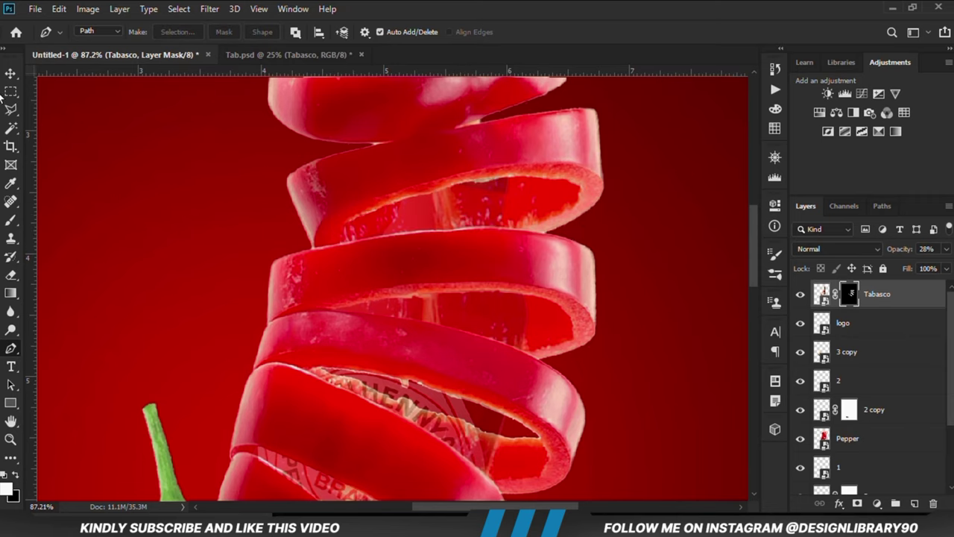
click(11, 73)
key(0)
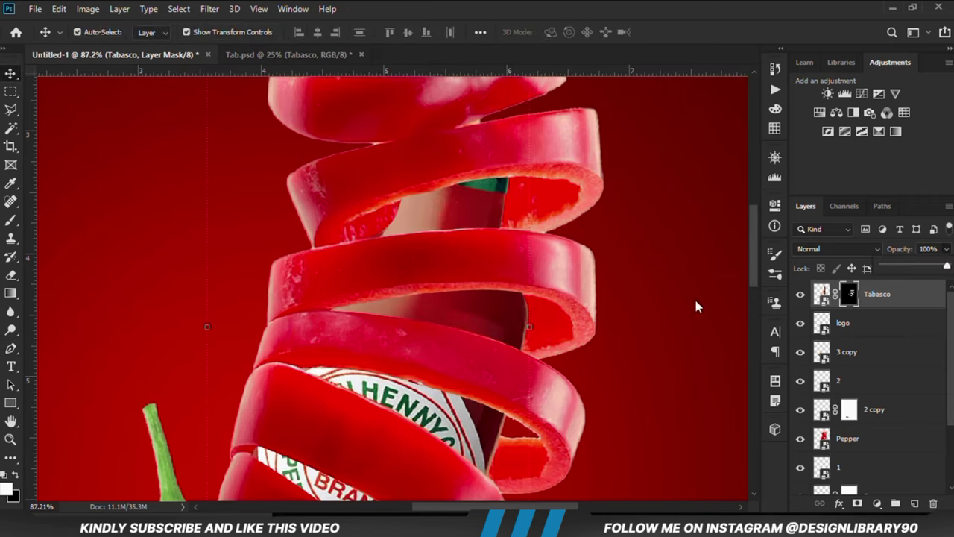
key(ctrl+0)
ctrl+click(654, 295)
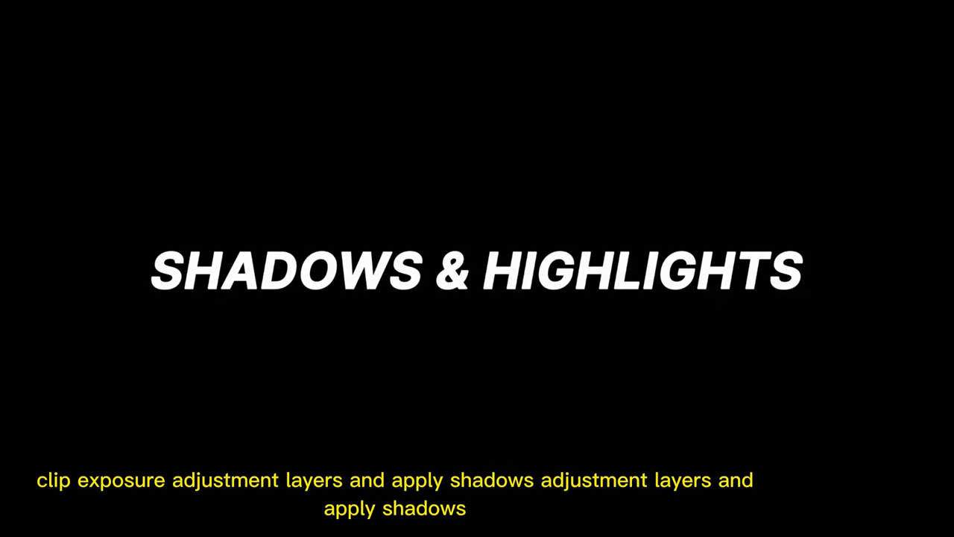
- Add an Exposure adjustment layer clipped to the Pepper layer and set its exposure to -3.67
click(802, 446)
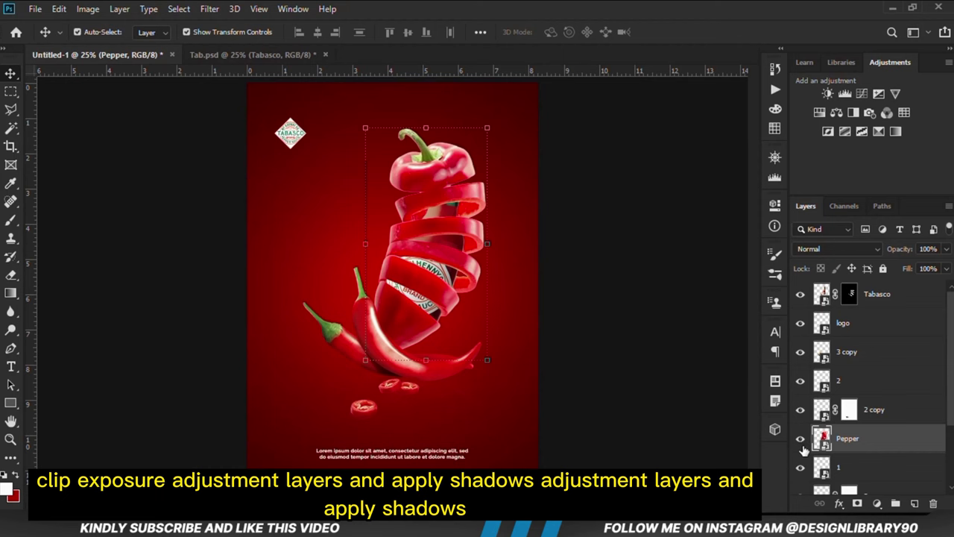
click(800, 441)
click(799, 440)
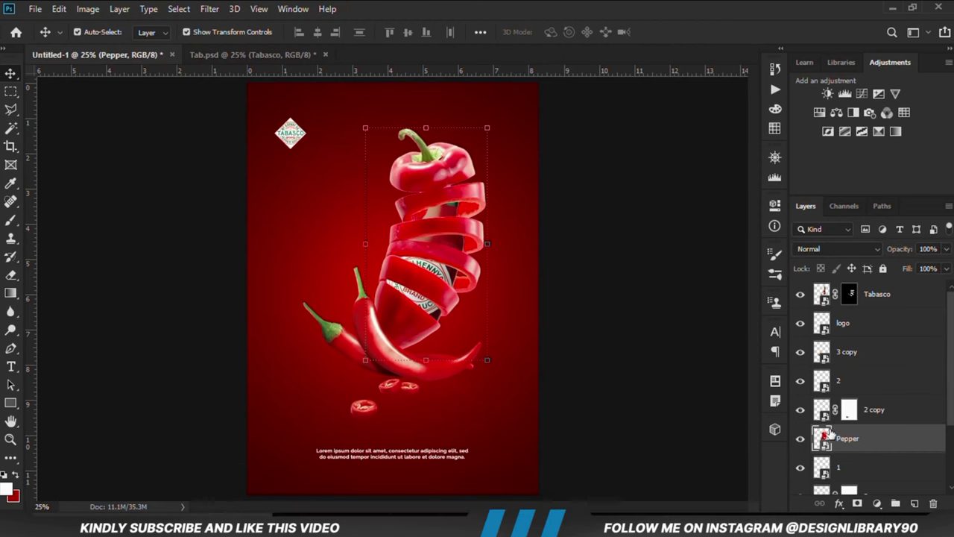
click(877, 504)
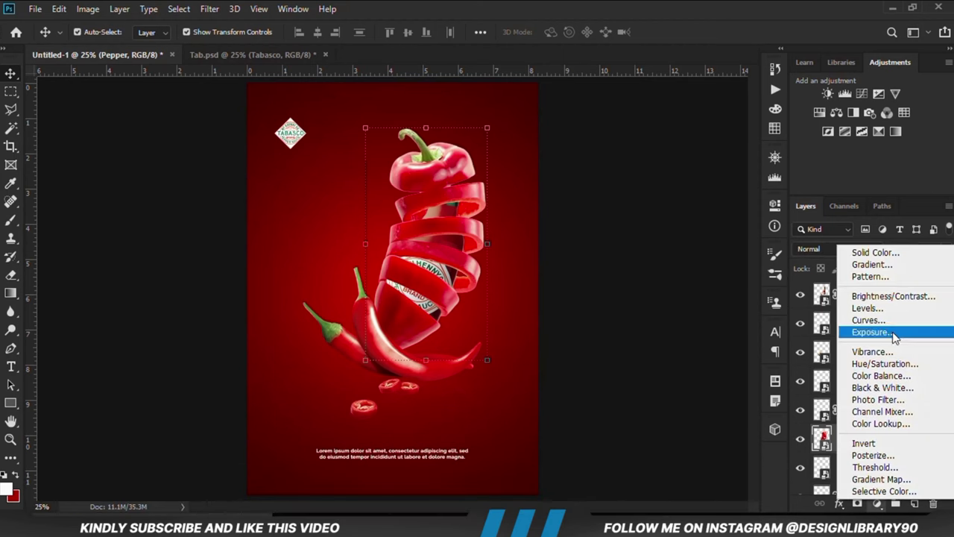
click(871, 331)
click(653, 439)
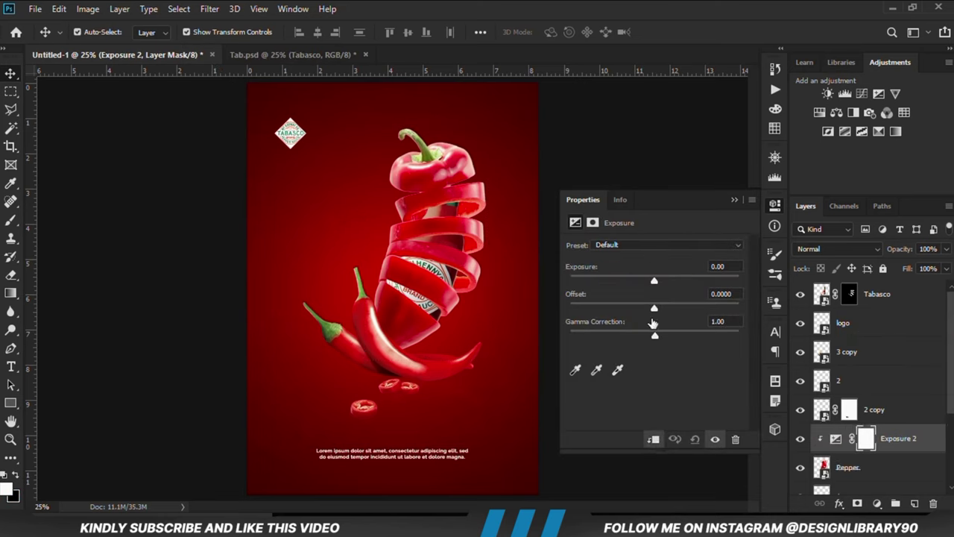
drag(655, 281, 611, 282)
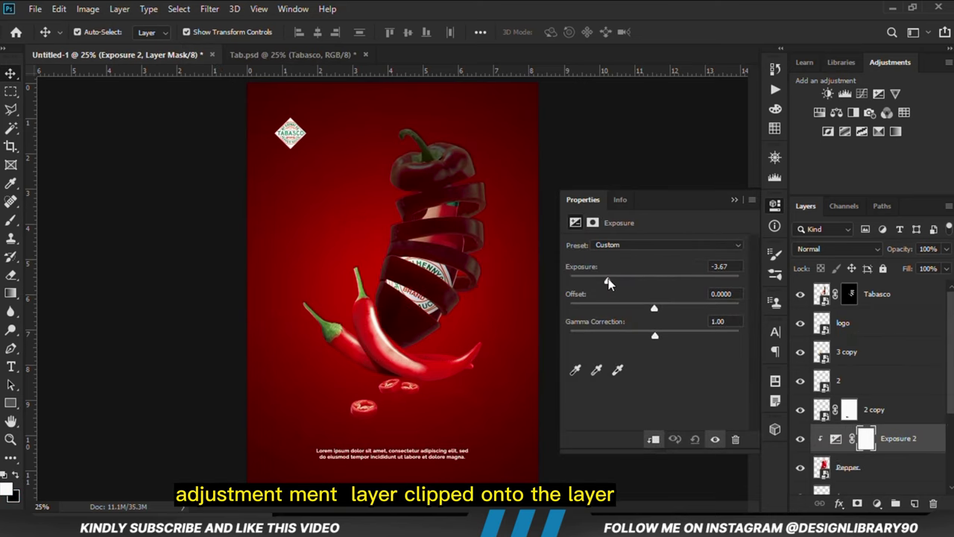
click(736, 200)
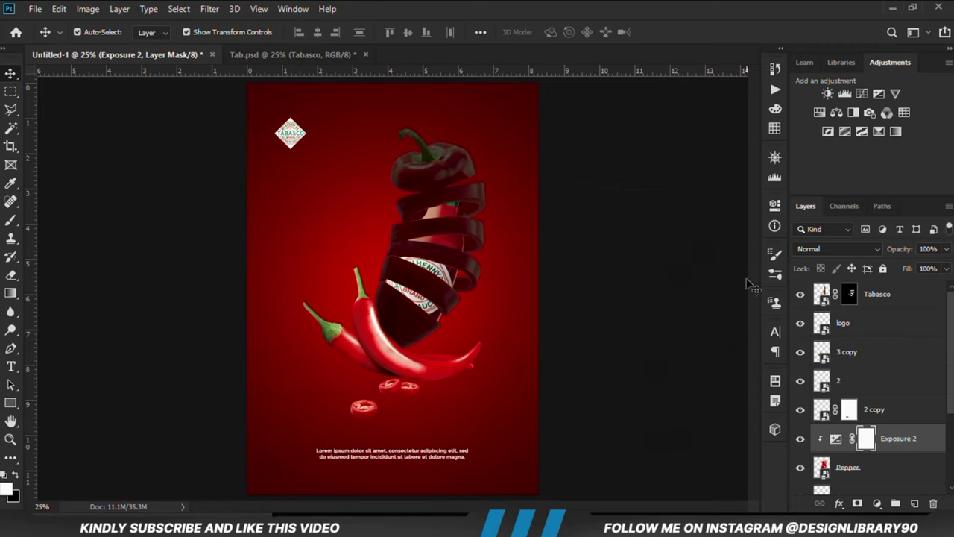
- Compare the pepper with and without the Exposure adjustment, and invert the adjustment's mask to black
click(801, 442)
click(801, 442)
key(ctrl+i)
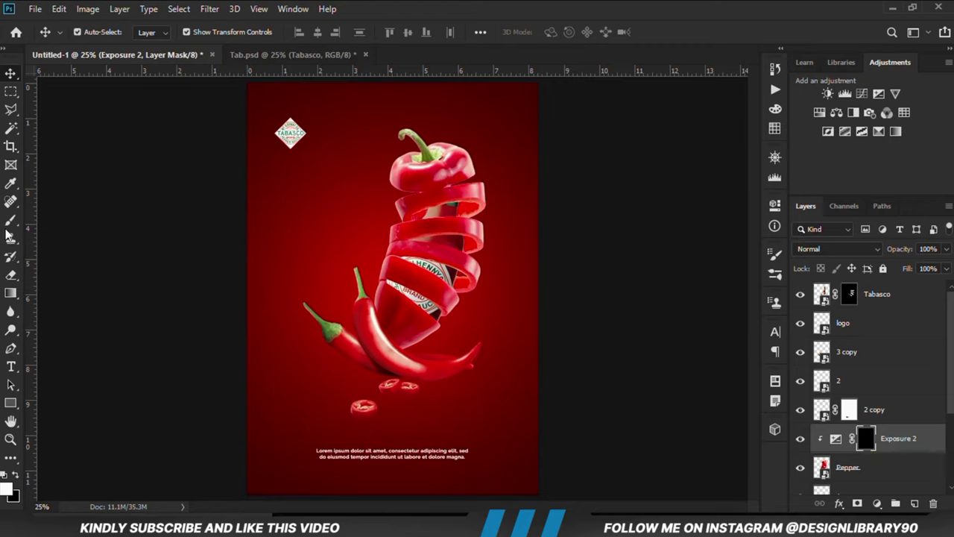
- Shade the pepper's outer parts on the Exposure mask in white with a soft brush at 8% opacity, sizes 700 and 500, and compare the result
drag(11, 220, 45, 225)
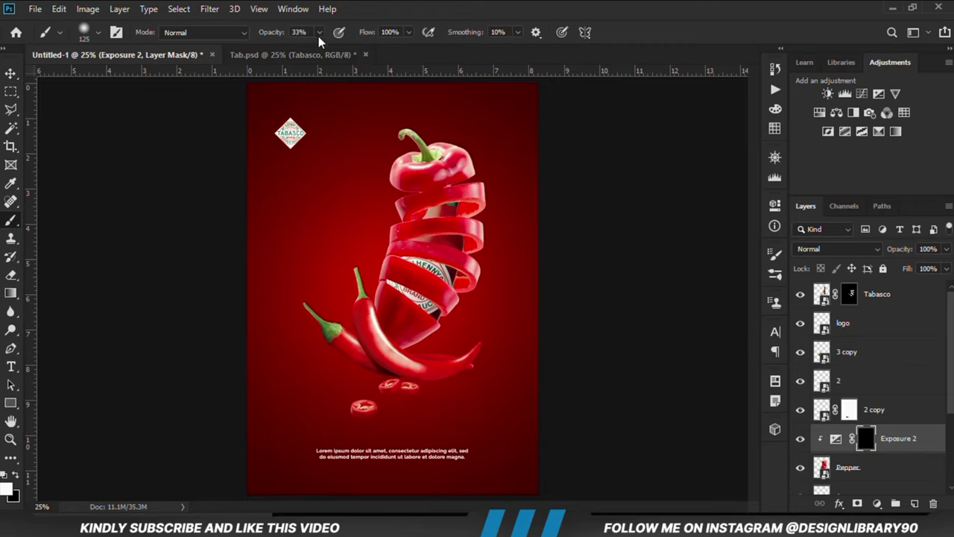
drag(307, 49, 303, 51)
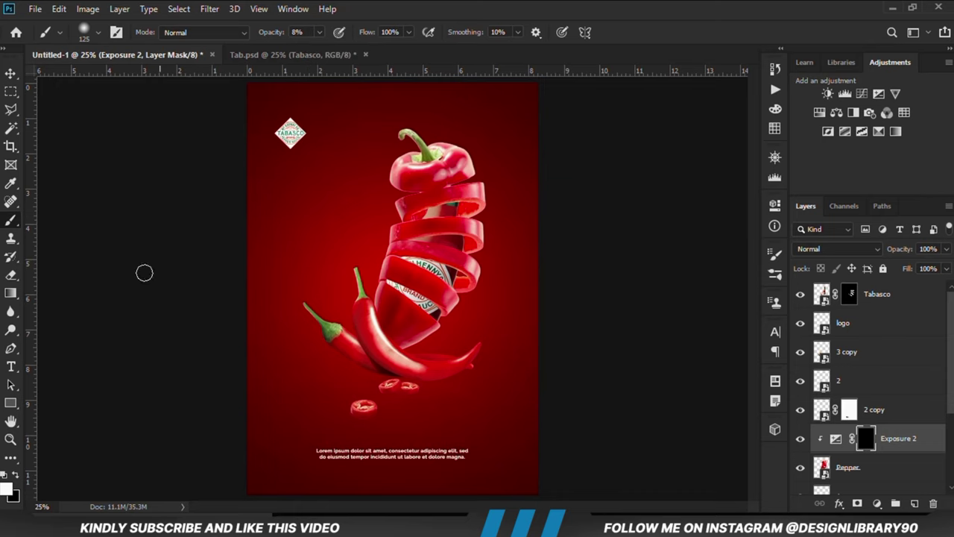
click(6, 489)
click(554, 195)
click(869, 199)
key(bracketright)
key(bracketright)
key(bracketright)
key(bracketright)
key(bracketright)
key(bracketright)
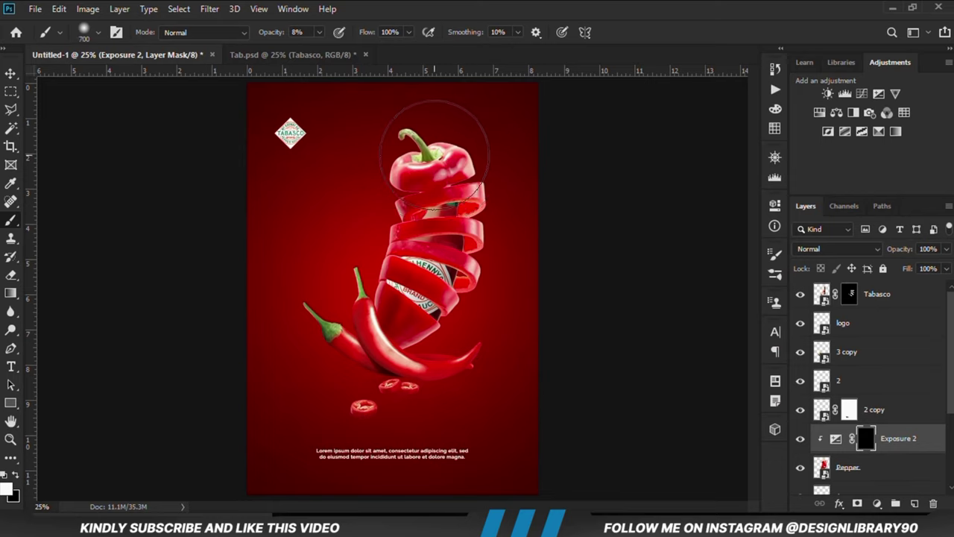
mouse_move(433, 148)
mouse_down()
mouse_move(499, 175)
mouse_move(419, 341)
mouse_move(388, 355)
mouse_move(365, 306)
mouse_move(370, 237)
mouse_move(467, 200)
mouse_move(474, 215)
mouse_up()
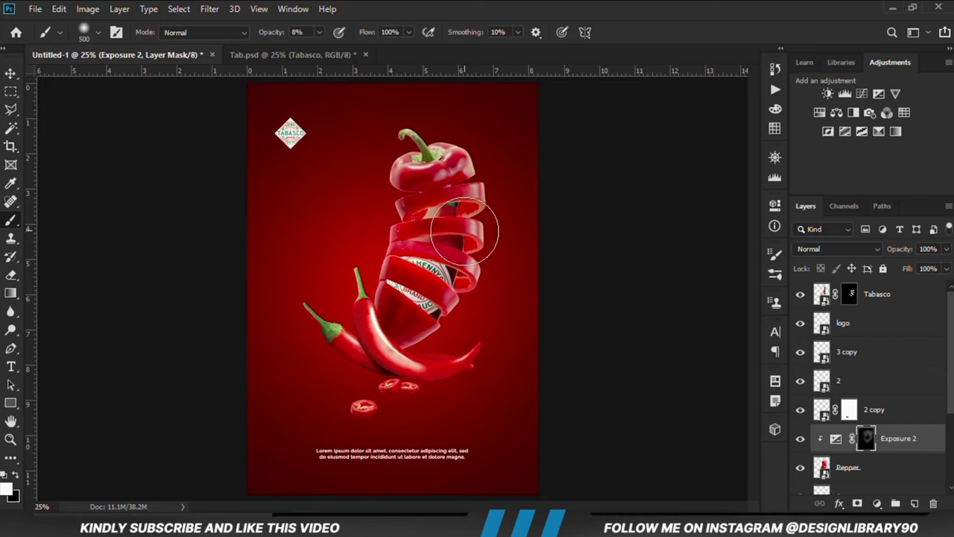
mouse_move(432, 366)
mouse_down()
mouse_move(372, 373)
mouse_move(356, 339)
mouse_move(360, 274)
mouse_up()
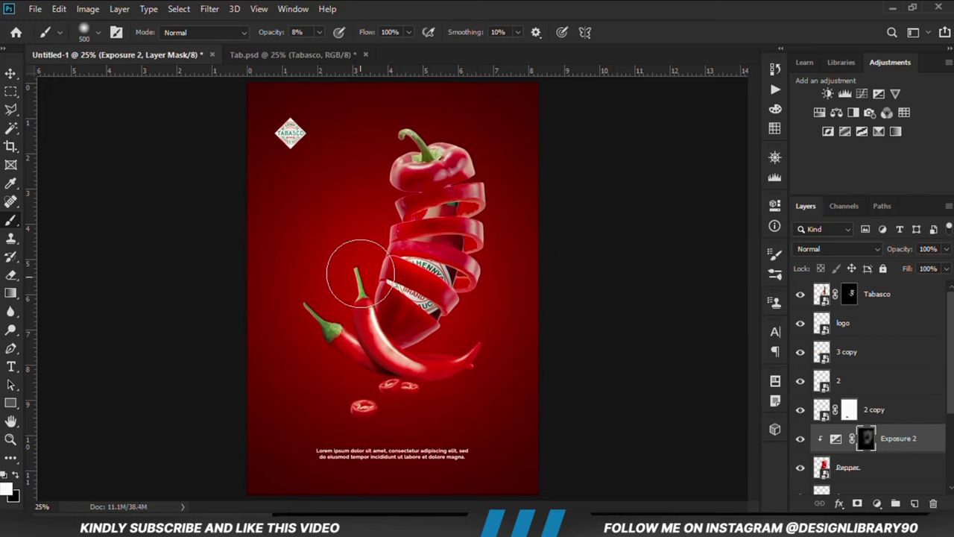
click(803, 442)
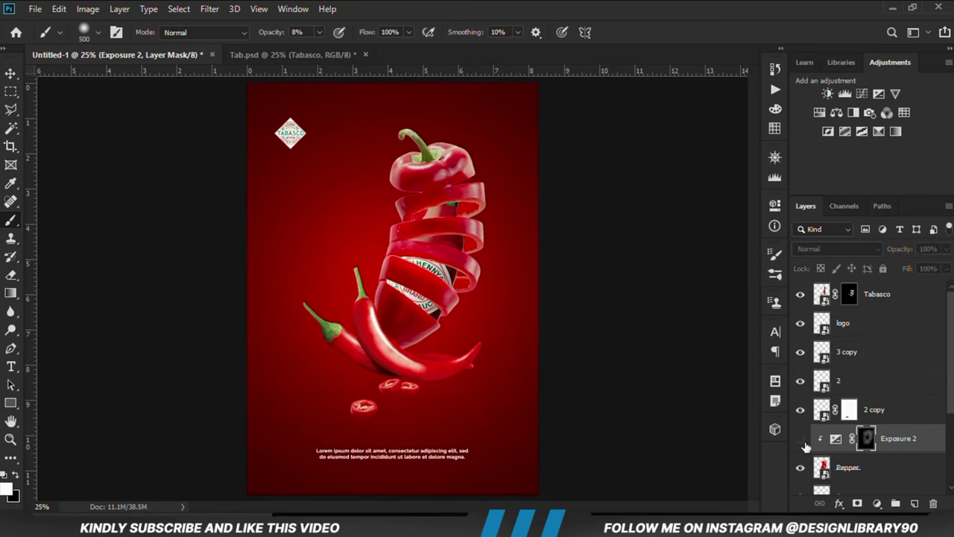
click(803, 441)
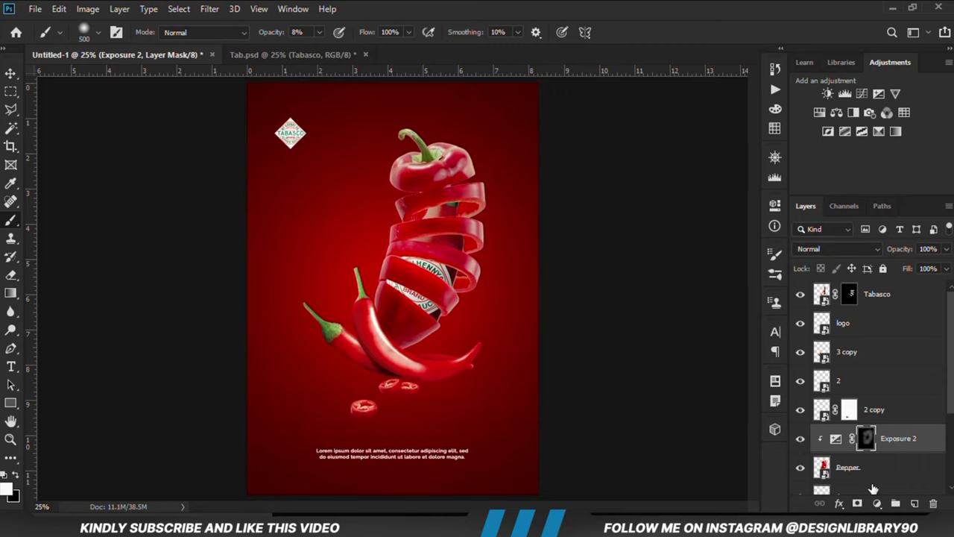
- Add a second Exposure adjustment clipped to the Pepper layer, set its exposure to -5.67, and invert its mask to black
click(877, 504)
click(874, 335)
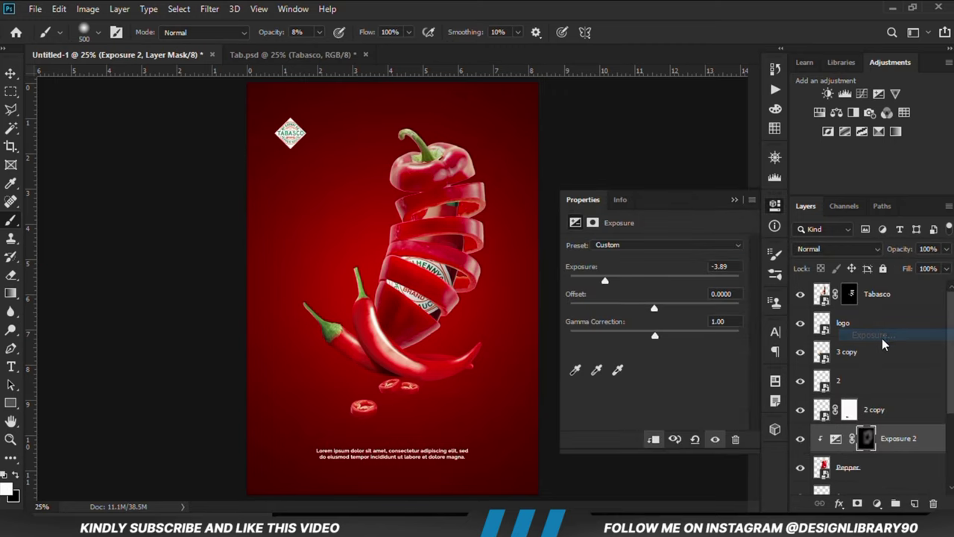
click(653, 440)
drag(631, 279, 606, 281)
click(733, 200)
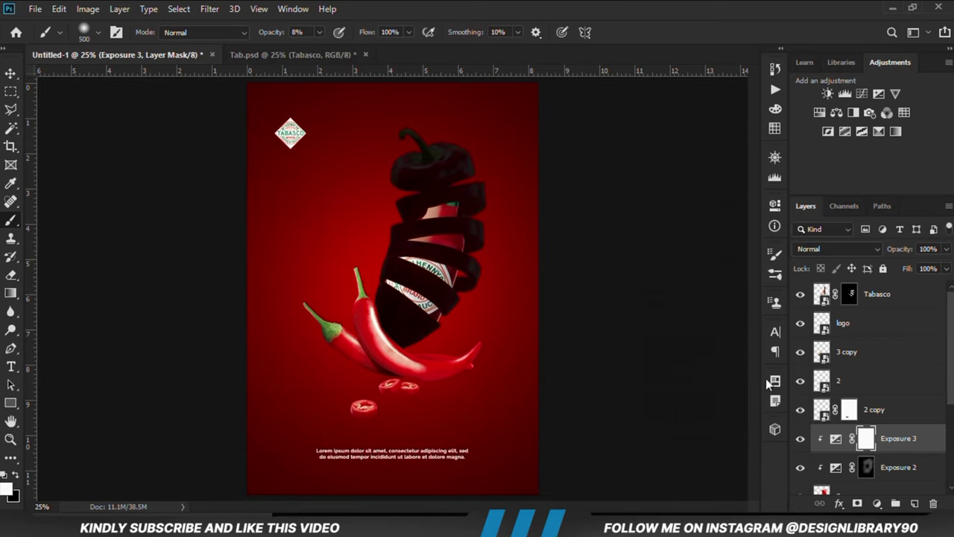
click(798, 440)
click(798, 440)
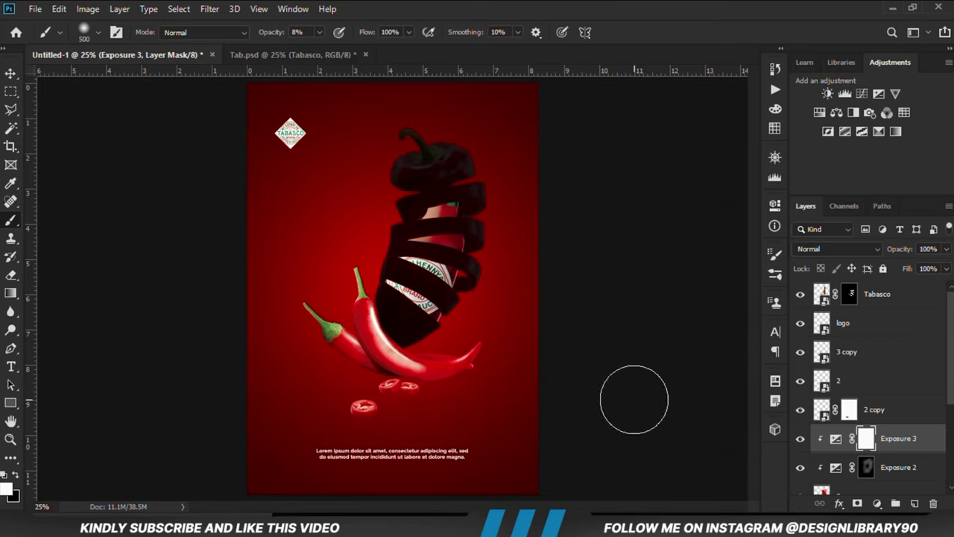
key(ctrl+i)
- Paint a soft shadow along the pepper's right side on the new Exposure mask, and set that adjustment's opacity to 82%
mouse_move(485, 164)
mouse_down()
mouse_move(486, 147)
mouse_move(501, 178)
mouse_move(494, 159)
mouse_up()
mouse_move(506, 291)
mouse_down()
mouse_move(509, 190)
mouse_move(490, 310)
mouse_move(453, 326)
mouse_move(505, 255)
mouse_move(457, 360)
mouse_move(467, 295)
mouse_move(408, 360)
mouse_move(491, 320)
mouse_move(516, 252)
mouse_move(501, 145)
mouse_move(489, 163)
mouse_move(483, 144)
mouse_move(529, 287)
mouse_move(524, 216)
mouse_move(511, 288)
mouse_move(406, 383)
mouse_move(438, 355)
mouse_move(388, 372)
mouse_move(450, 333)
mouse_move(517, 215)
mouse_move(519, 154)
mouse_move(492, 156)
mouse_up()
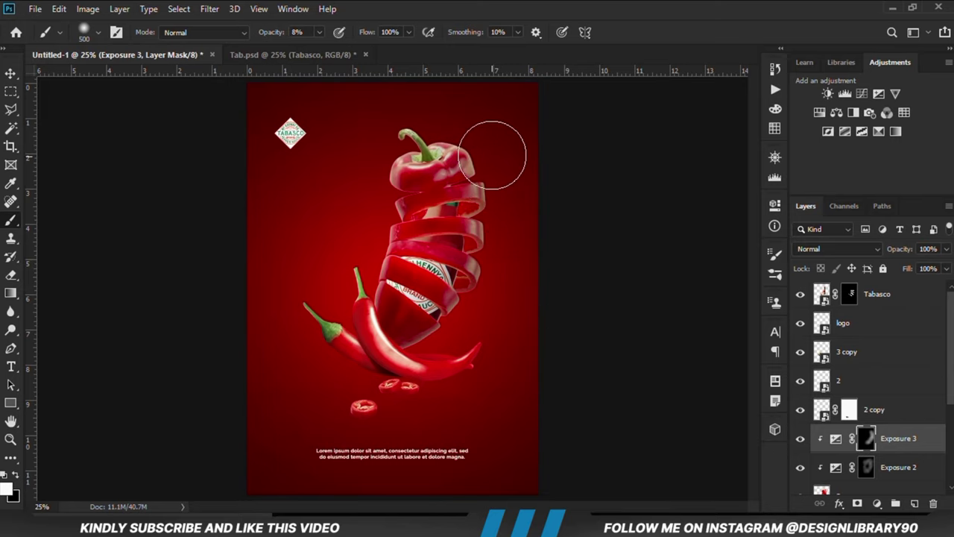
click(800, 439)
drag(945, 252, 938, 268)
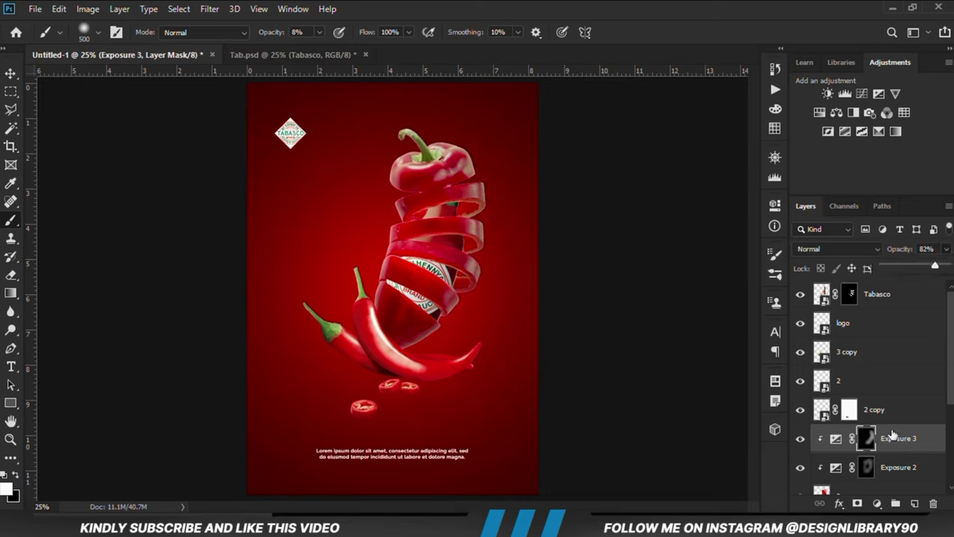
- Add a Curves adjustment clipped to the pepper and shape a gentle S-curve with slightly darker shadows and brighter highlights
click(893, 436)
click(881, 504)
click(874, 337)
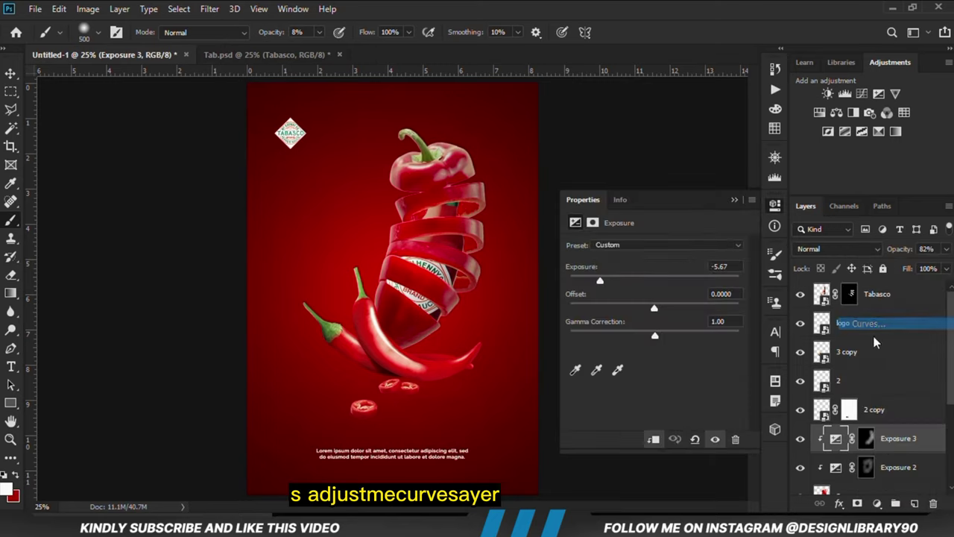
click(654, 440)
drag(630, 390, 628, 393)
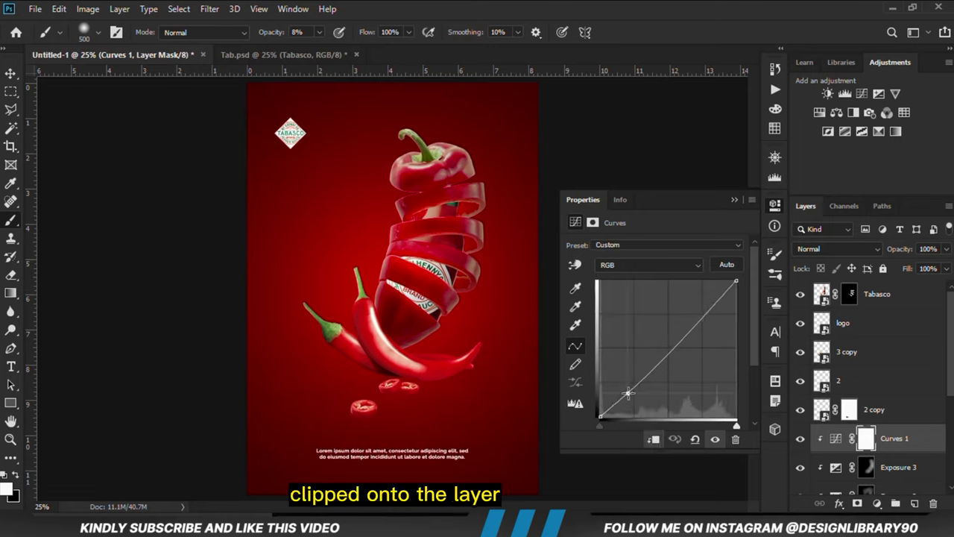
click(695, 316)
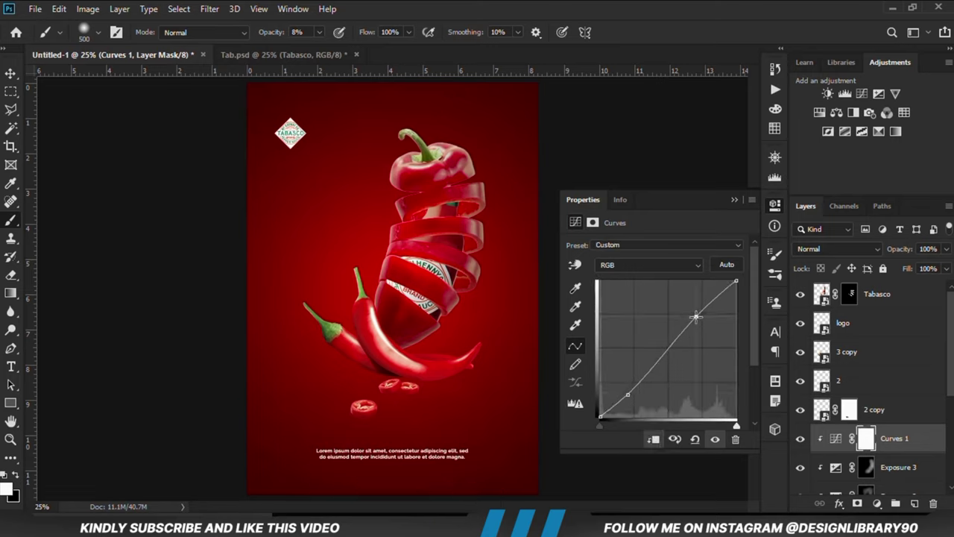
drag(695, 316, 695, 319)
click(734, 199)
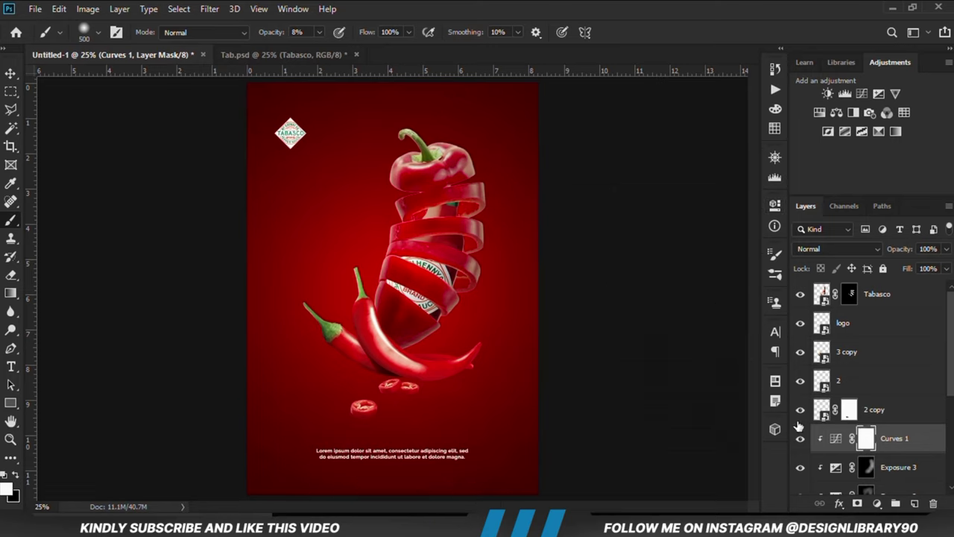
click(801, 440)
- Add a clipped Exposure adjustment above the Curves layer, lower its exposure strongly, and invert its mask to black
click(878, 505)
click(870, 335)
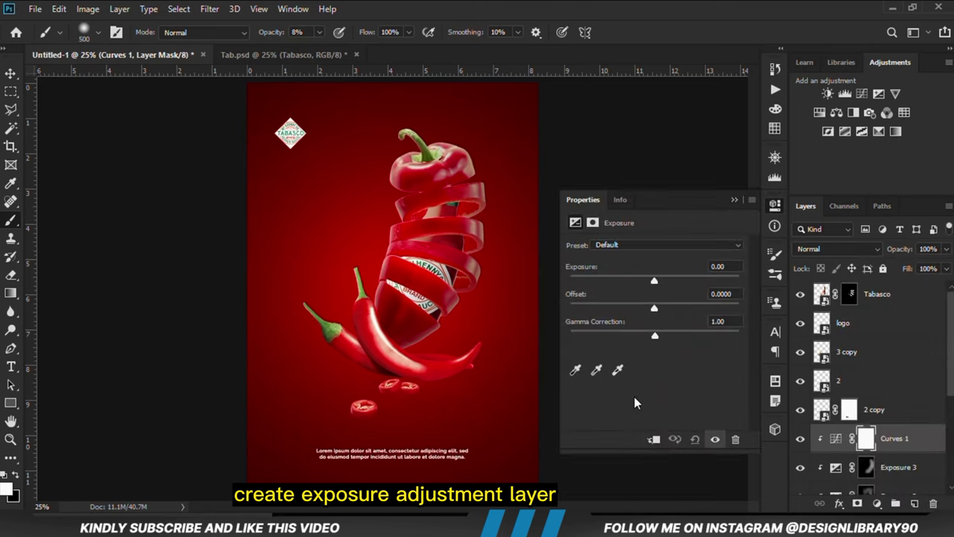
click(653, 440)
drag(655, 281, 608, 285)
click(735, 199)
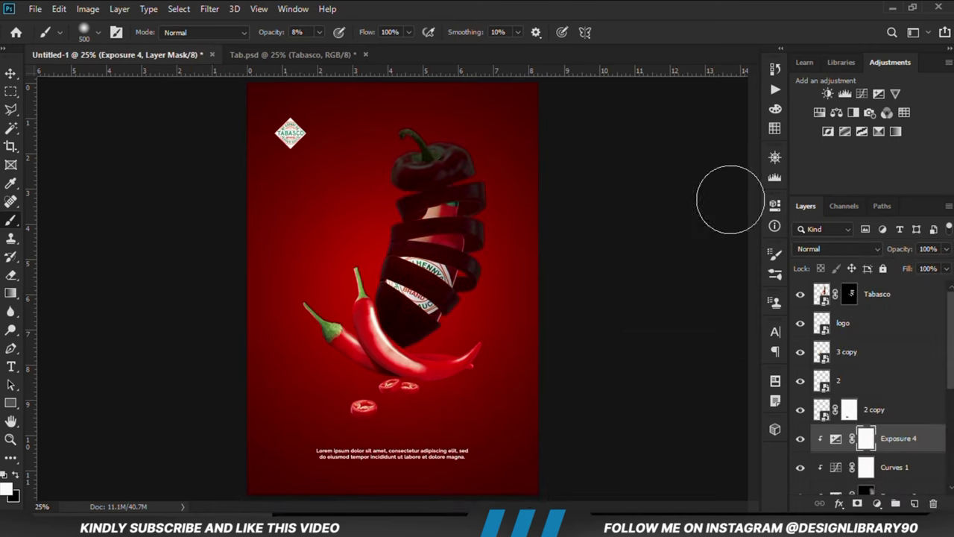
key(ctrl+i)
- Paint a contact shadow on the lower pepper behind the front chili, using a size 250 brush at 8% and 11% opacity
scroll(375, 335, up, 3)
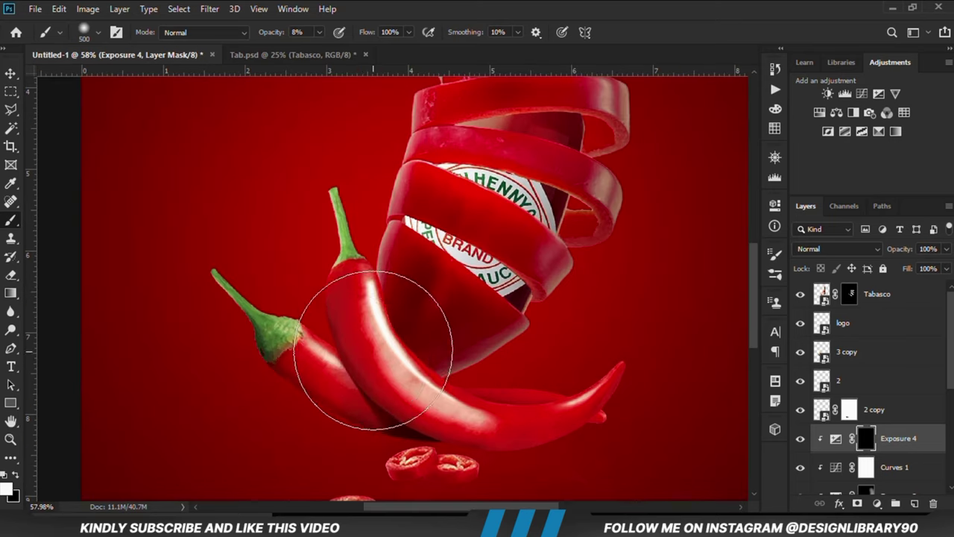
key(bracketleft)
key(bracketleft)
key(bracketleft)
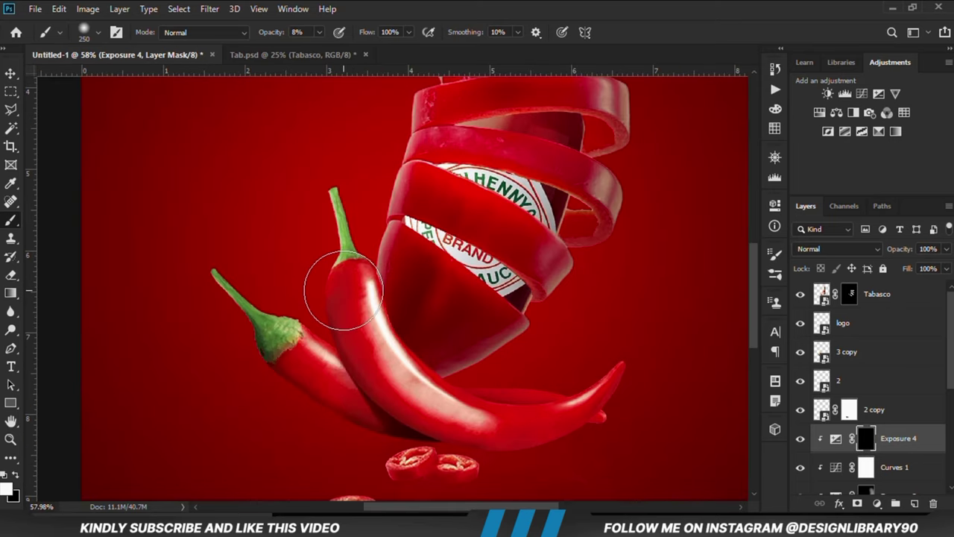
drag(344, 290, 356, 340)
click(319, 32)
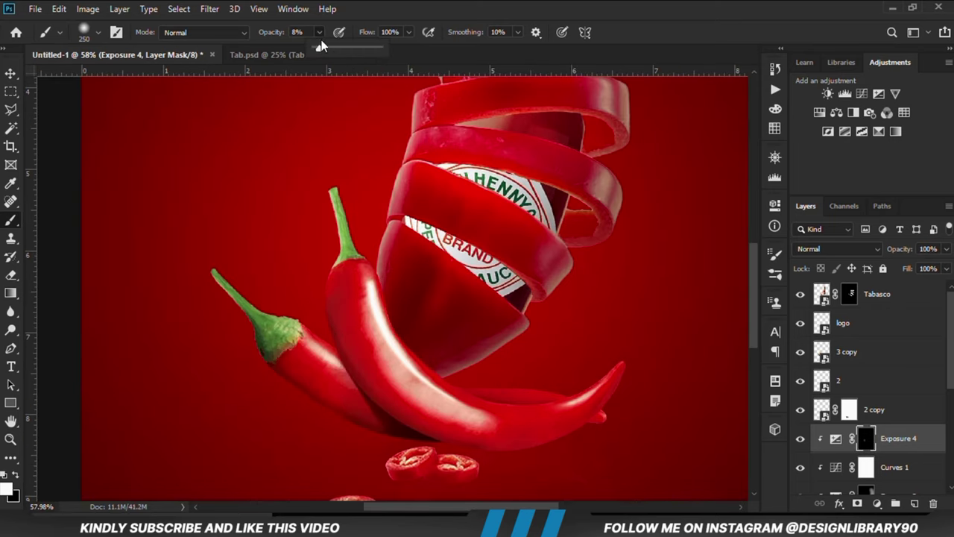
click(386, 11)
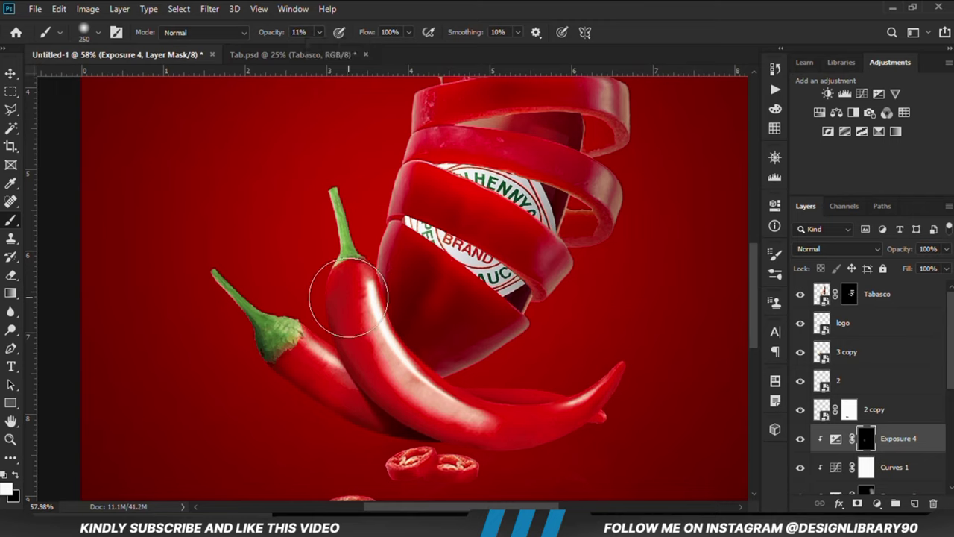
mouse_move(346, 298)
mouse_down()
mouse_move(410, 388)
mouse_move(406, 374)
mouse_move(404, 382)
mouse_move(434, 402)
mouse_move(376, 380)
mouse_move(350, 327)
mouse_move(353, 283)
mouse_move(349, 341)
mouse_move(353, 319)
mouse_move(365, 379)
mouse_up()
- Compare the contact shadow on and off, lower its Exposure adjustment's opacity to 76%, and deselect the layer
click(802, 442)
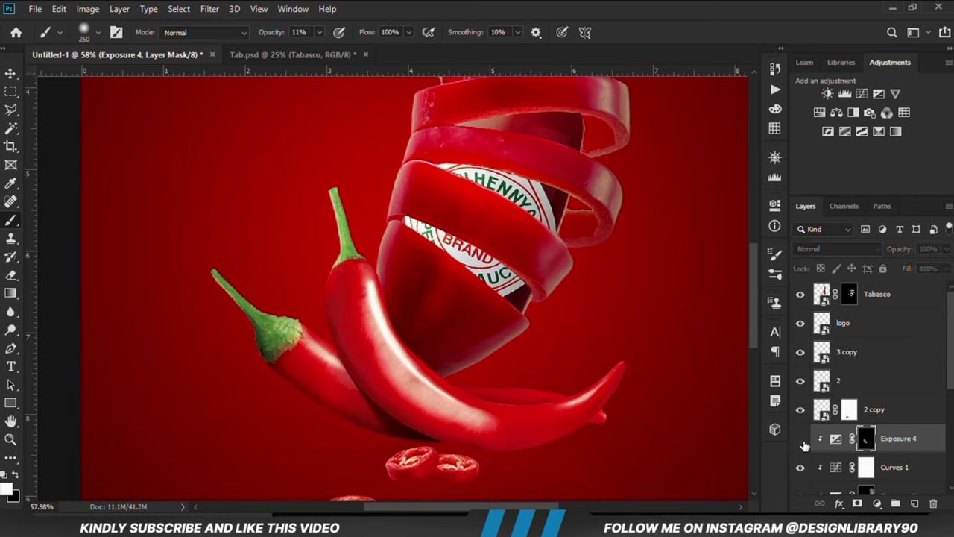
click(802, 441)
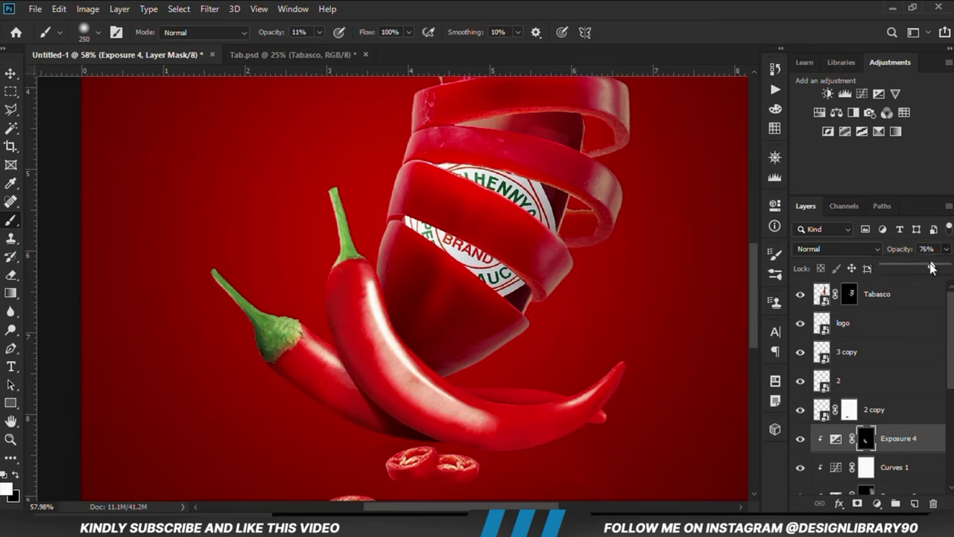
mouse_move(351, 277)
mouse_down()
mouse_move(374, 379)
mouse_move(398, 364)
mouse_move(441, 385)
mouse_up()
key(ctrl+0)
click(11, 73)
click(139, 257)
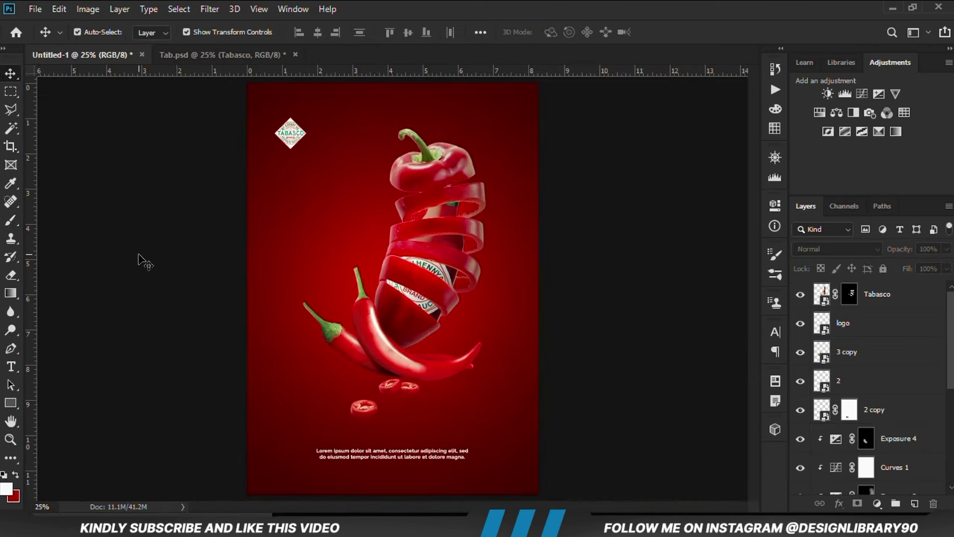
- Add a clipped Exposure adjustment directly above Exposure 2, lower its exposure slightly, and invert its mask to black
scroll(866, 441, down, 2)
click(440, 188)
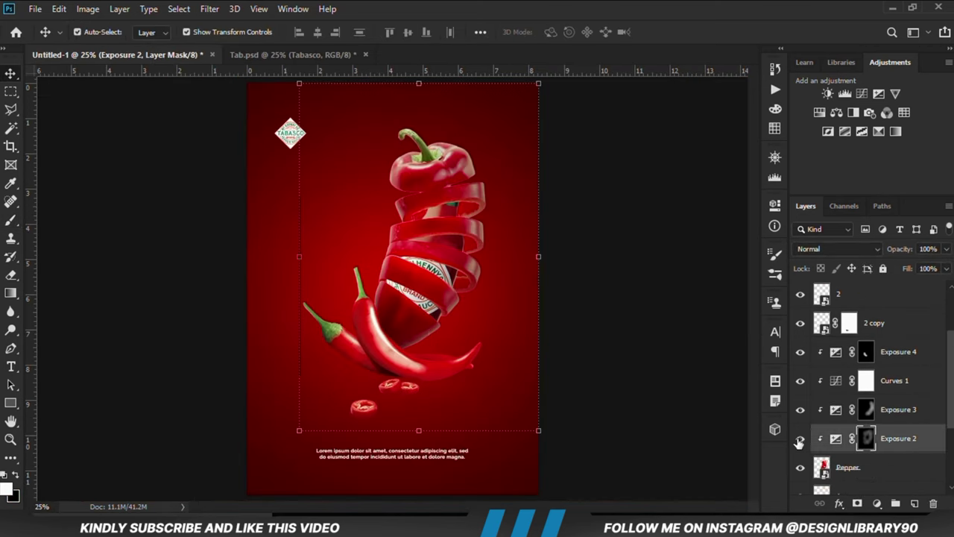
click(877, 503)
click(871, 337)
drag(654, 279, 642, 280)
click(746, 199)
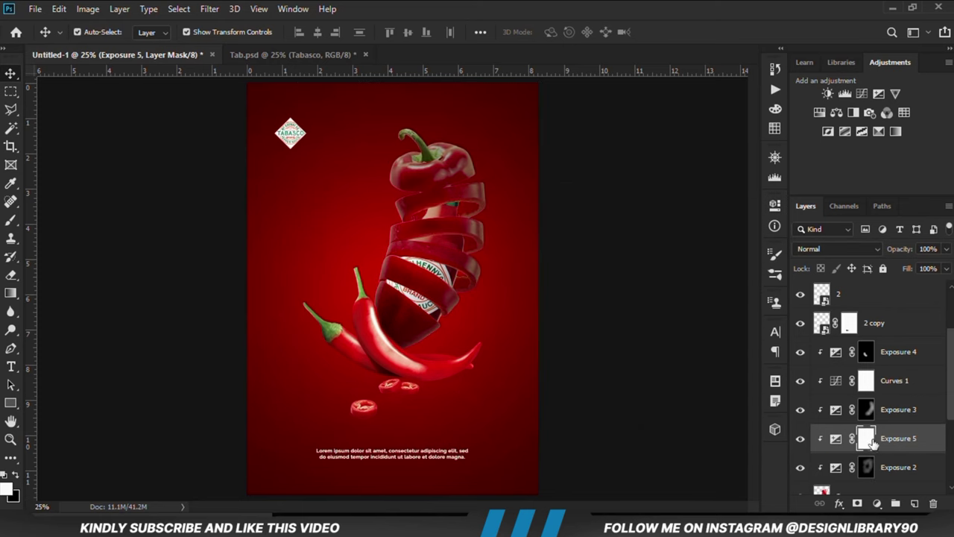
key(ctrl+i)
- Brush faint extra shading over the pepper on the Exposure 5 mask
key(b)
scroll(388, 142, up, 3)
scroll(552, 247, down, 1)
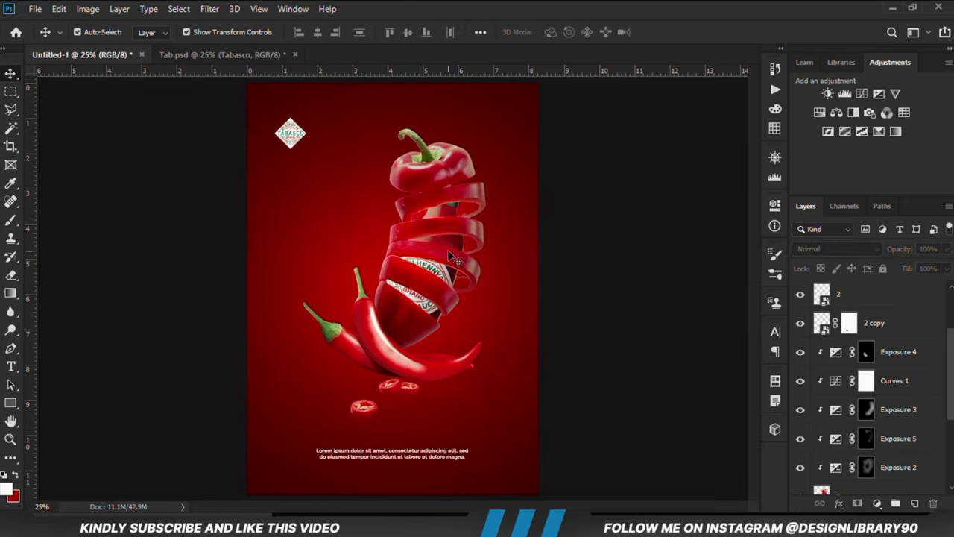
- Add an Exposure adjustment clipped to the Tabasco layer, set its exposure to -2.78, and invert its mask to black
click(877, 503)
click(873, 341)
key(ctrl+alt+g)
drag(654, 280, 620, 279)
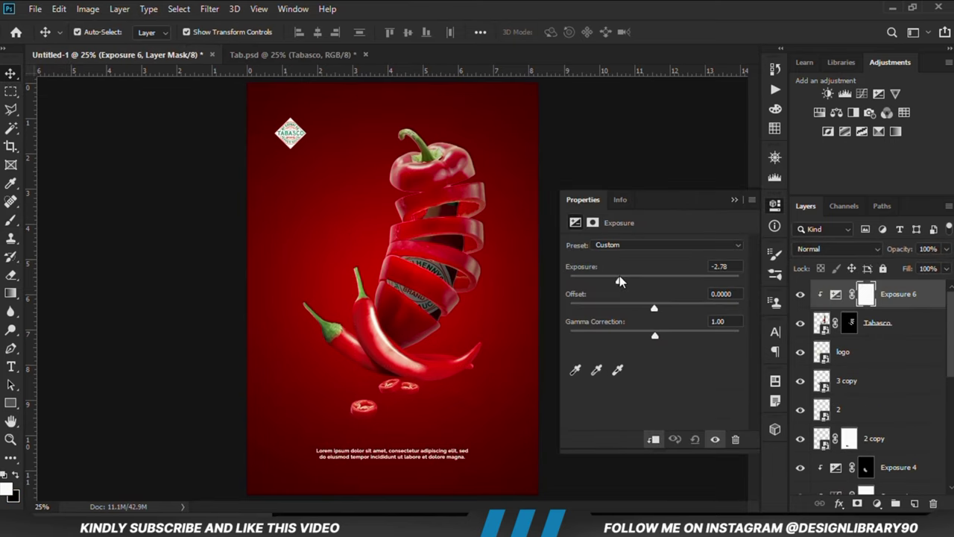
click(747, 200)
click(800, 294)
click(800, 295)
key(ctrl+i)
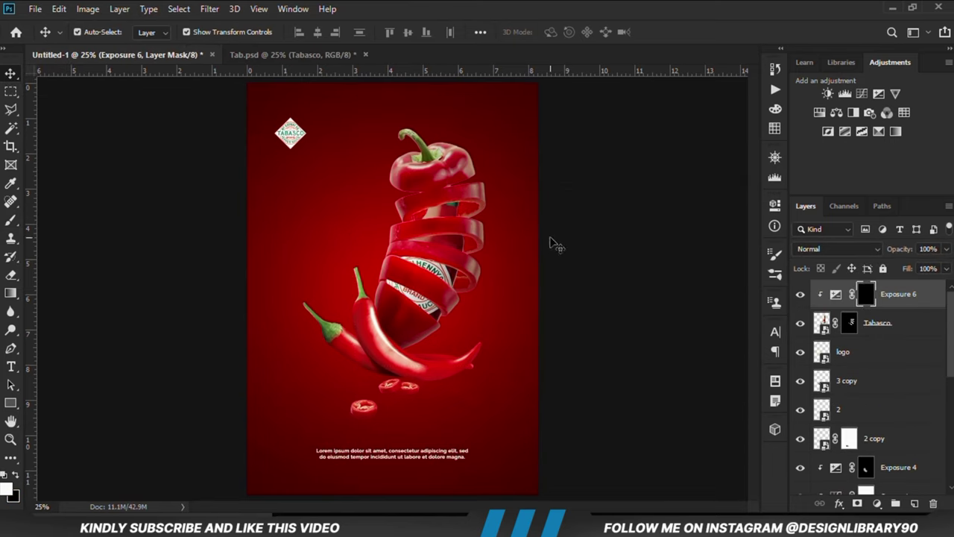
- Paint shadows over the bottle inside the pepper slices on the Exposure 6 mask with a size 300 brush at 8% opacity
key(b)
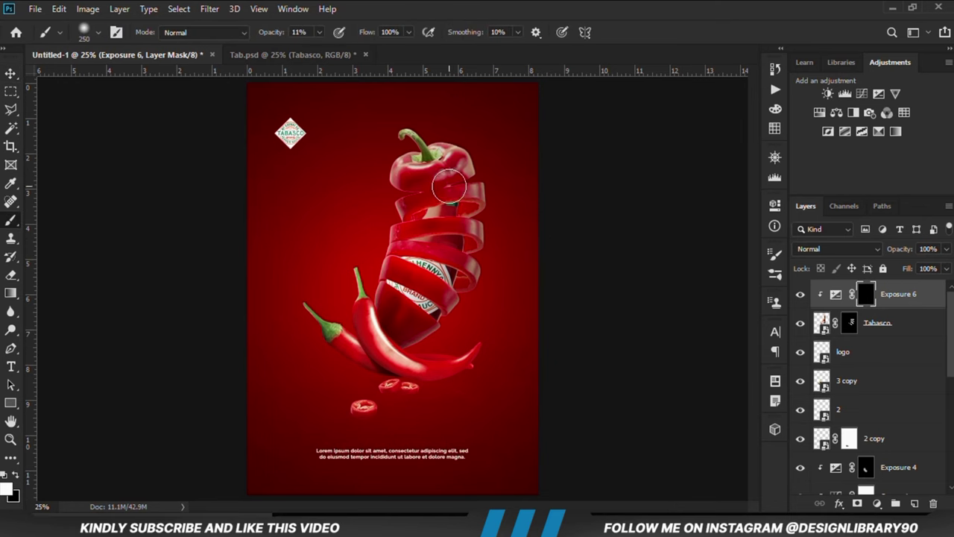
scroll(425, 217, up, 3)
mouse_move(395, 164)
mouse_down()
mouse_move(379, 229)
mouse_move(389, 246)
mouse_move(356, 341)
mouse_move(400, 319)
mouse_move(499, 307)
mouse_move(448, 195)
mouse_move(389, 244)
mouse_move(363, 319)
mouse_up()
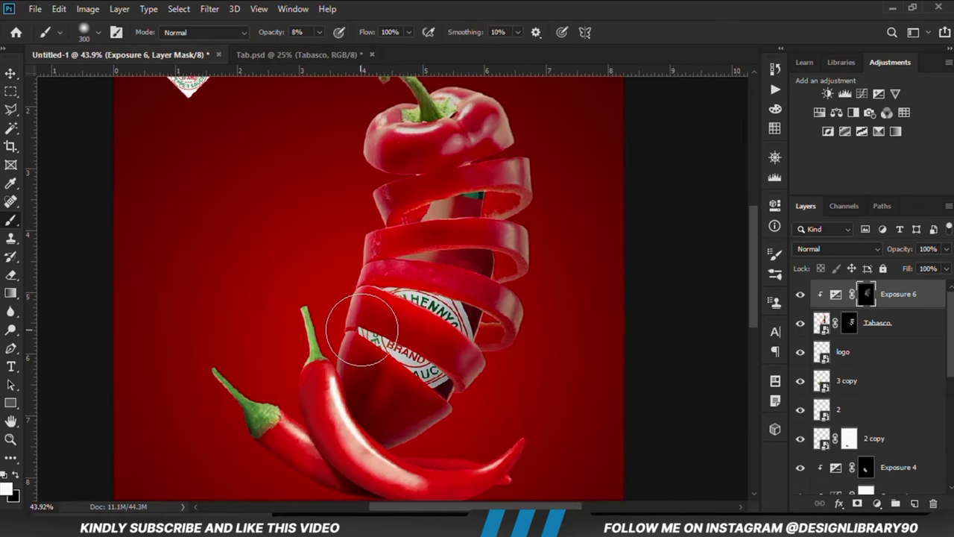
- Outline the narrow gap between the pepper cap and the top slice with the Polygonal Lasso and activate the Tabasco layer mask
key(v)
click(874, 328)
scroll(473, 150, up, 3)
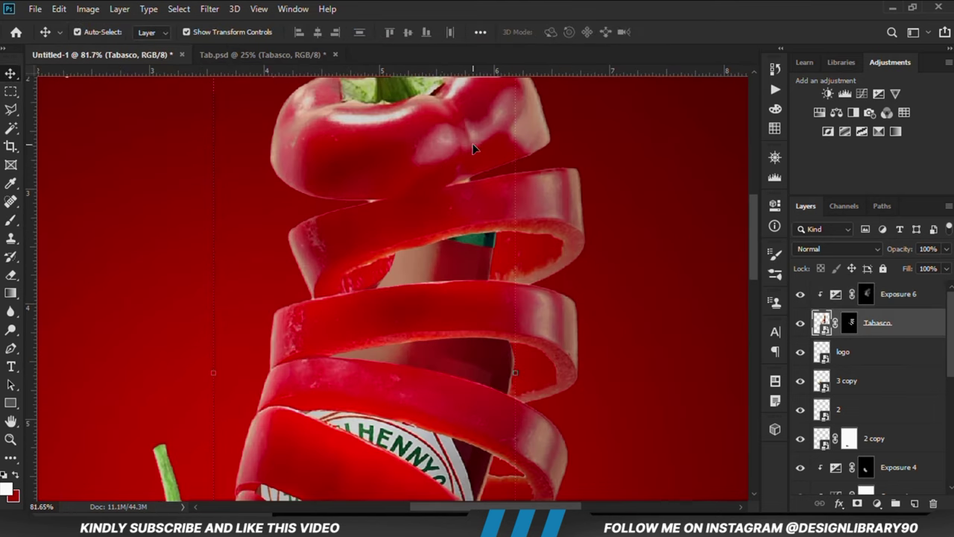
key(l)
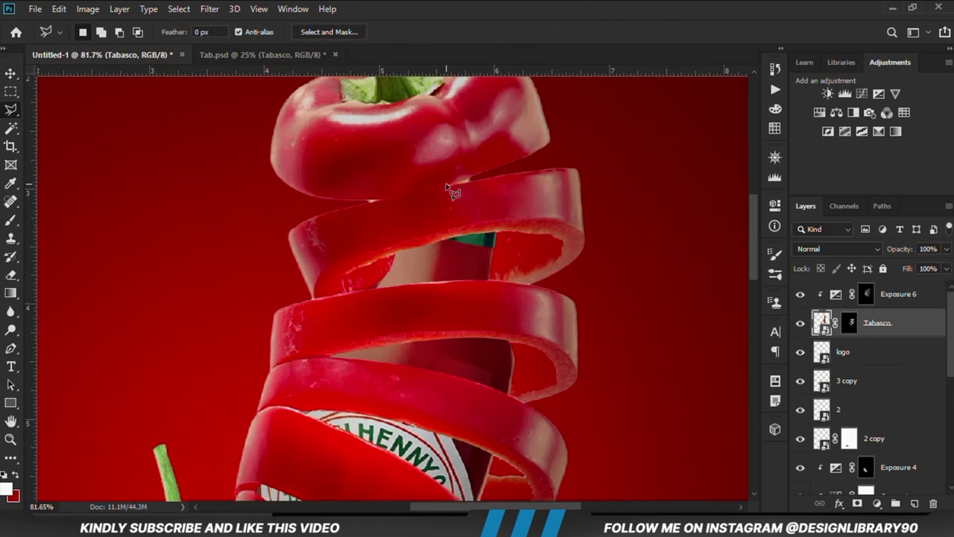
right_click(501, 171)
click(474, 254)
click(850, 323)
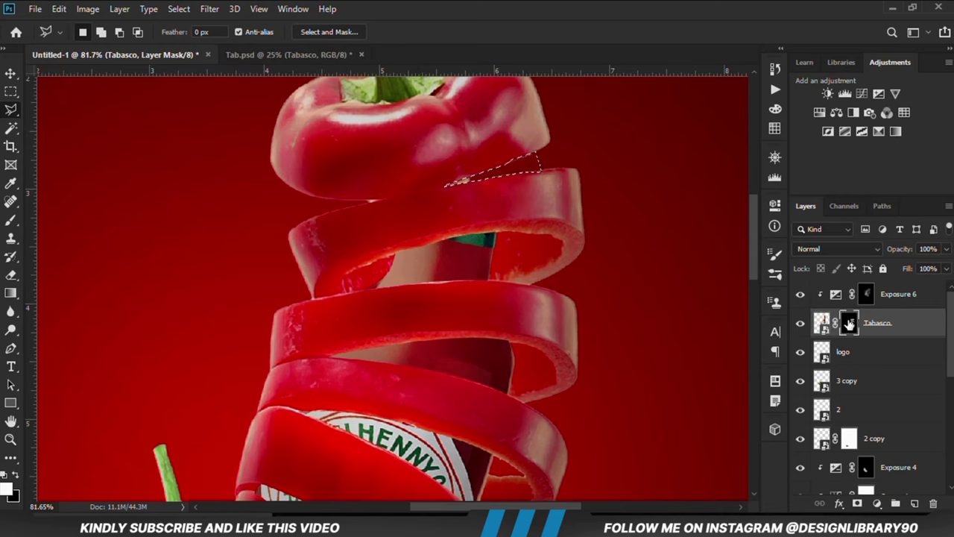
- Reveal the bottle neck inside the selected gap on the Tabasco layer mask and clear the selection
right_click(527, 167)
click(548, 337)
click(403, 161)
click(403, 174)
click(485, 162)
scroll(473, 194, down, 3)
click(12, 73)
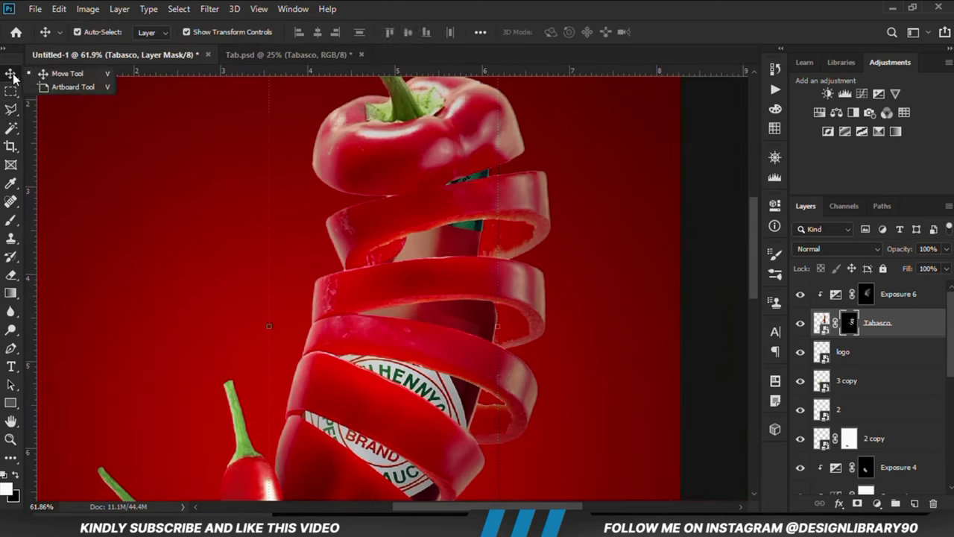
click(719, 296)
key(ctrl+0)
scroll(459, 221, up, 5)
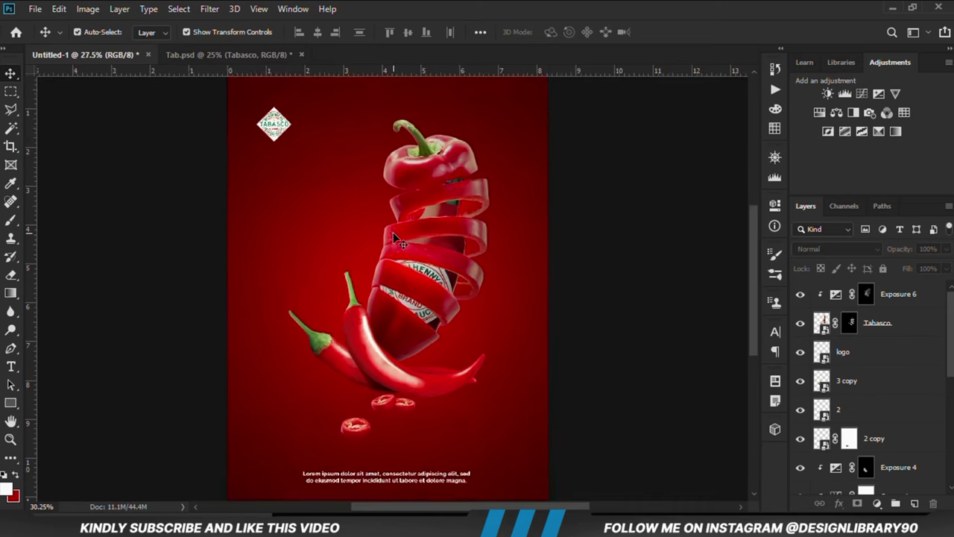
- Add a clipped Exposure adjustment above Exposure 6, lower its exposure, and invert its mask to black
click(895, 296)
click(878, 504)
click(873, 336)
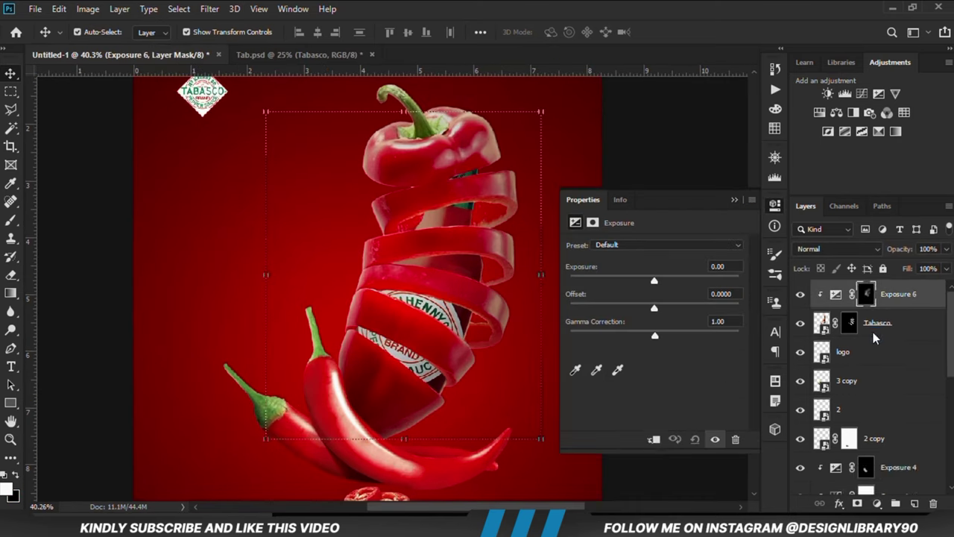
click(654, 439)
drag(654, 279, 598, 279)
click(737, 201)
key(ctrl+i)
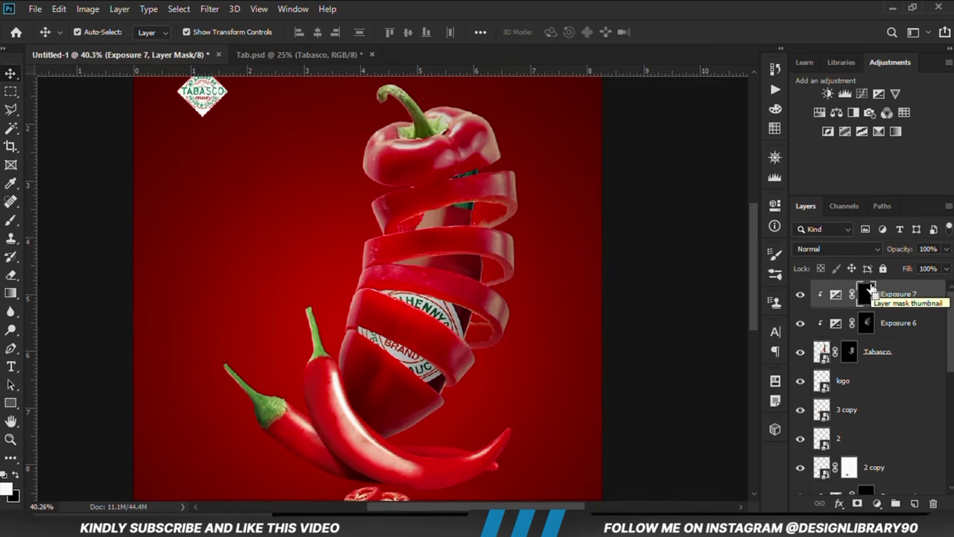
- Lasso the opening below the top pepper slice and shade the bottle there on the Exposure 7 mask with a size 125 brush at 19% opacity
key(b)
scroll(416, 287, up, 2)
click(319, 32)
drag(321, 52, 328, 53)
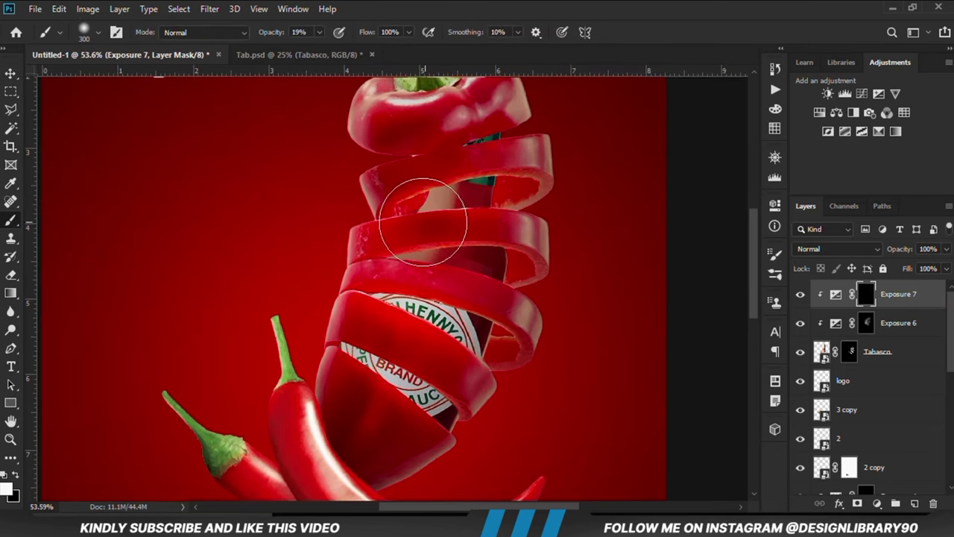
scroll(459, 185, up, 3)
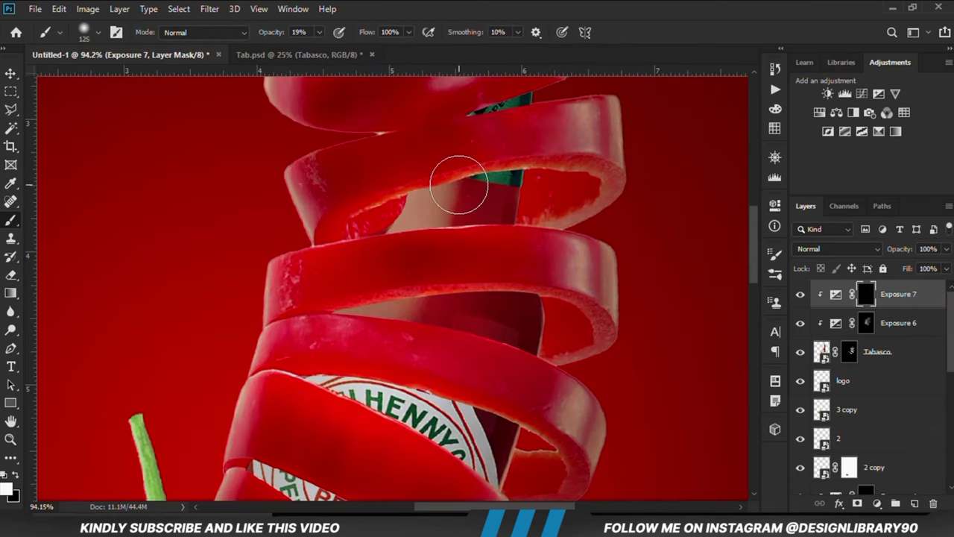
click(11, 109)
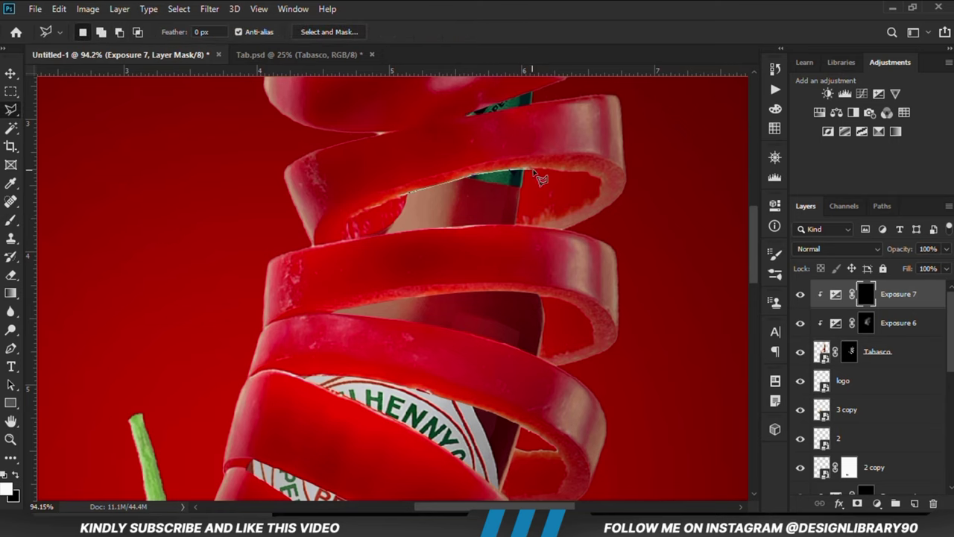
click(347, 240)
key(b)
scroll(234, 214, up, 2)
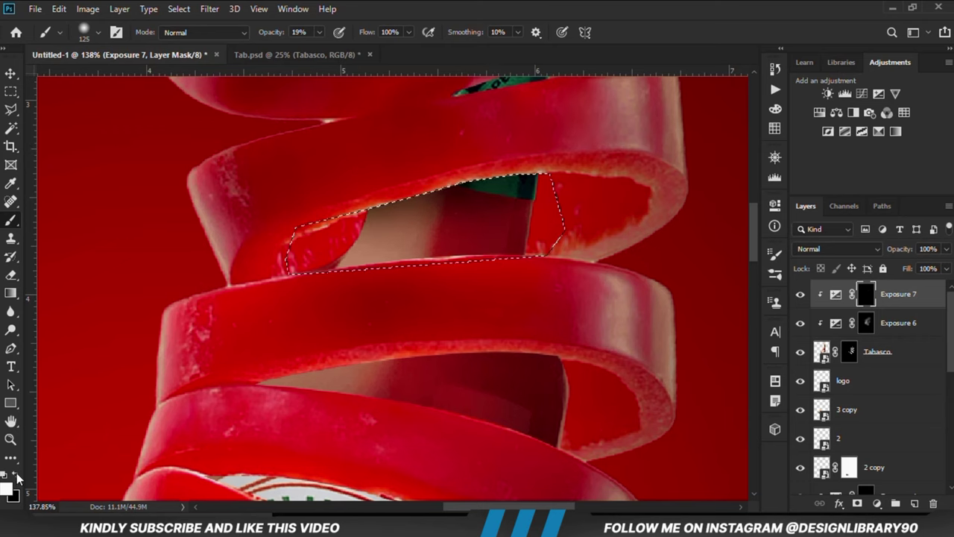
key(x)
scroll(405, 233, down, 4)
key(ctrl+d)
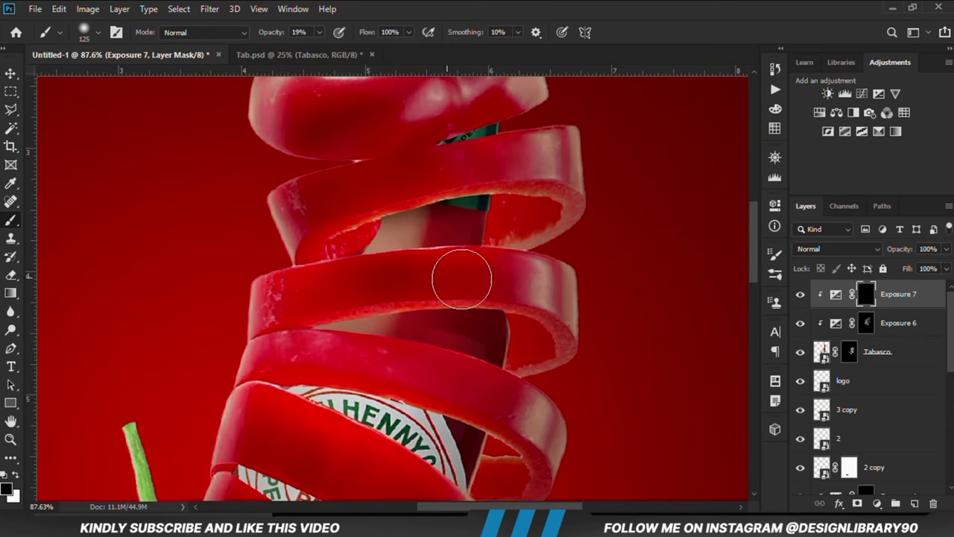
- Lower the Exposure 7 layer's opacity to 87% and outline the second bottle opening, below the next slice, with the Polygonal Lasso
drag(947, 249, 928, 279)
right_click(10, 109)
click(60, 121)
click(314, 327)
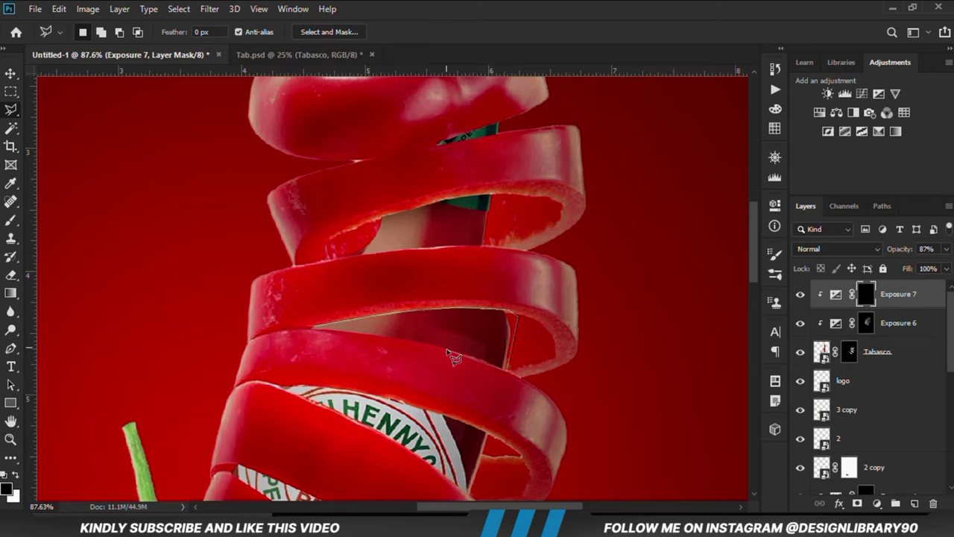
click(409, 347)
click(314, 327)
- Brush shading inside the selected opening on the Exposure 7 mask, alternating white and black at 19% opacity, and deselect
key(b)
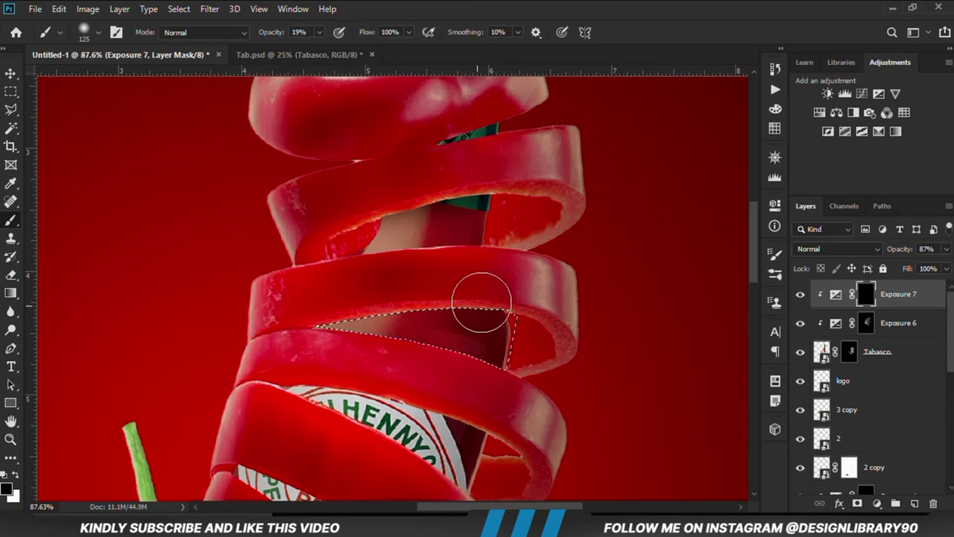
click(13, 474)
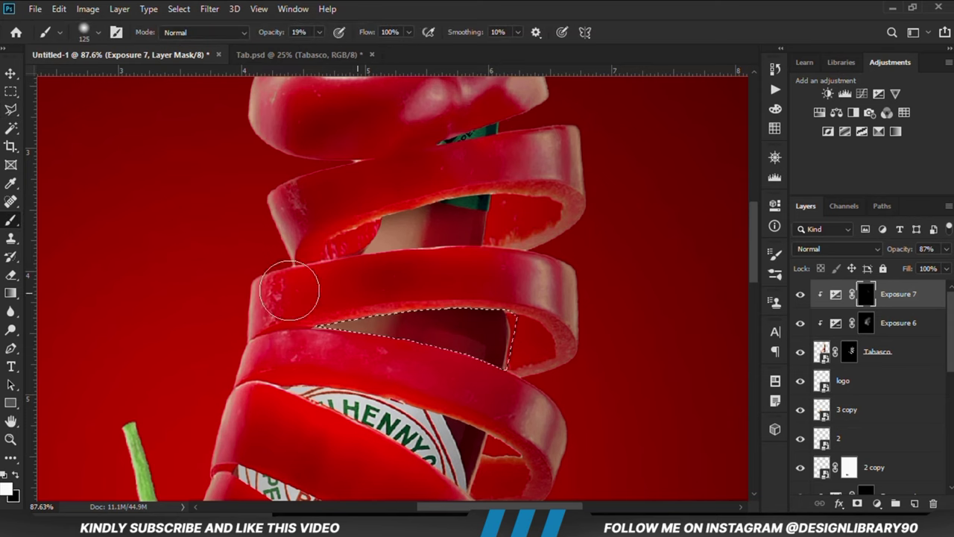
click(14, 476)
drag(447, 369, 393, 355)
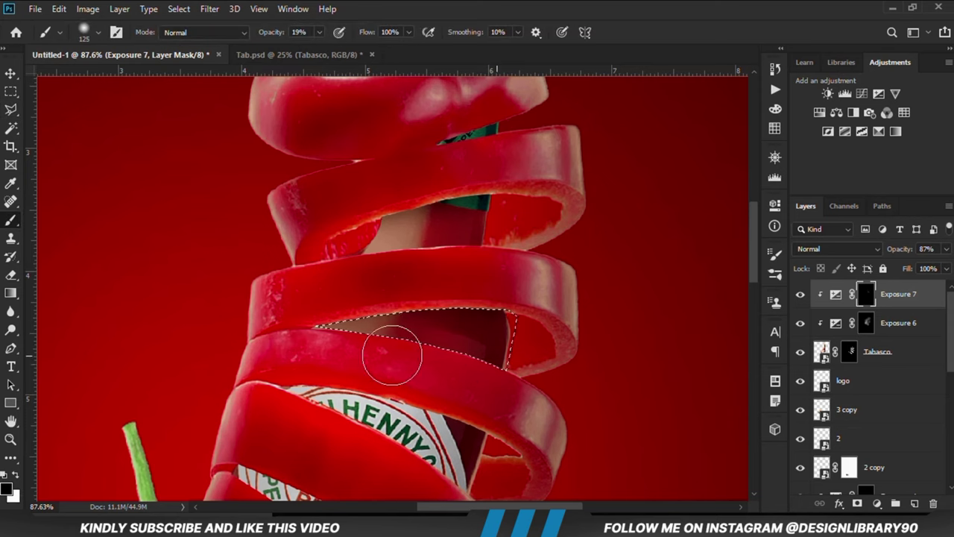
key(ctrl+d)
- Touch up the bottle shading on the Exposure 7 mask with black and white brushes sized 90 and 100
scroll(331, 360, up, 1)
key(bracketright)
key(bracketright)
key(bracketleft)
key(bracketleft)
key(bracketleft)
key(bracketleft)
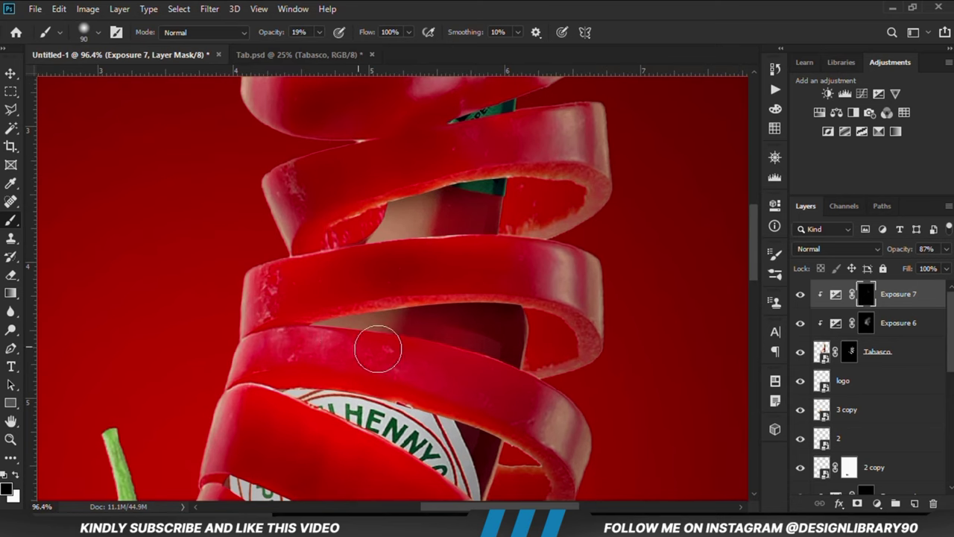
scroll(356, 332, down, 5)
scroll(326, 330, up, 5)
key(x)
key(bracketright)
scroll(394, 257, down, 5)
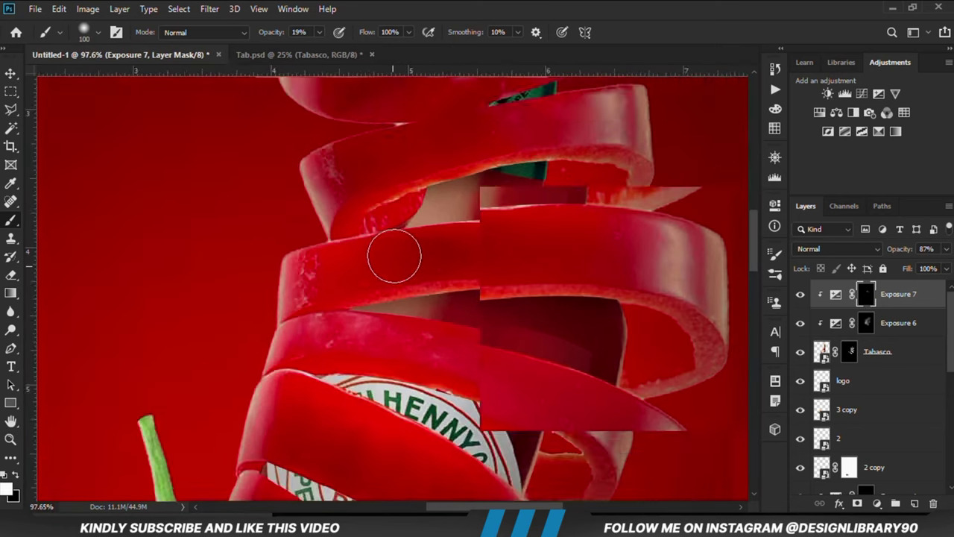
- Lasso the opening showing the upper half of the bottle label and paint shadow there with a size 150 brush at 19% opacity
click(11, 110)
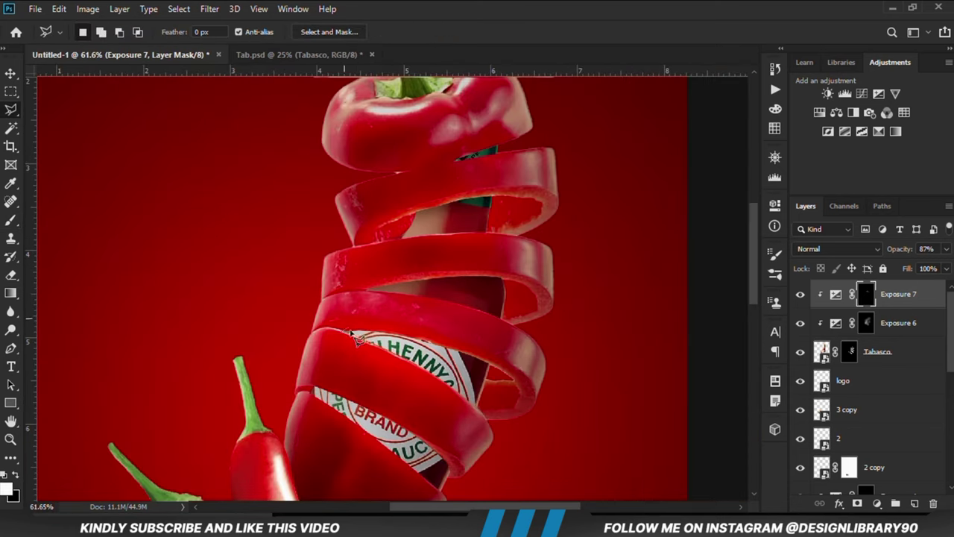
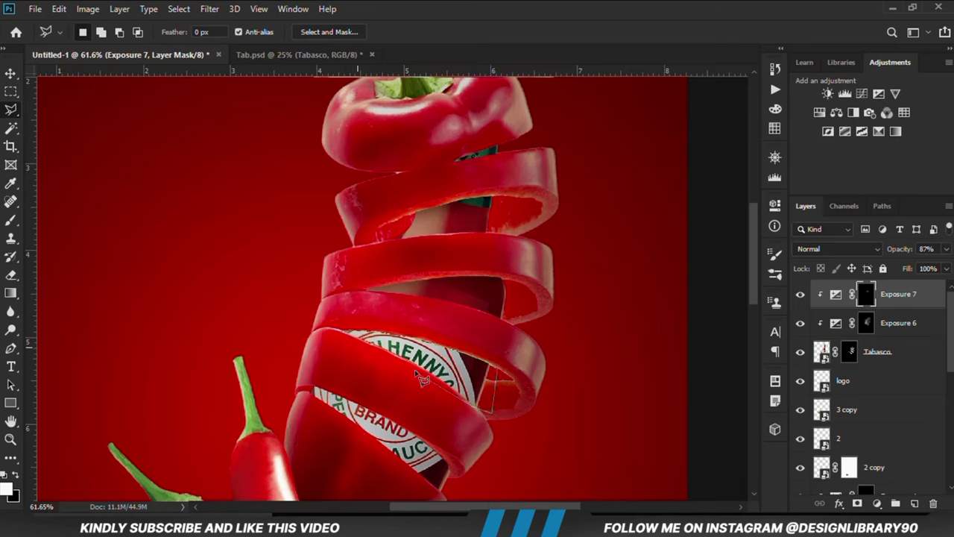
click(348, 339)
key(b)
scroll(488, 384, up, 1)
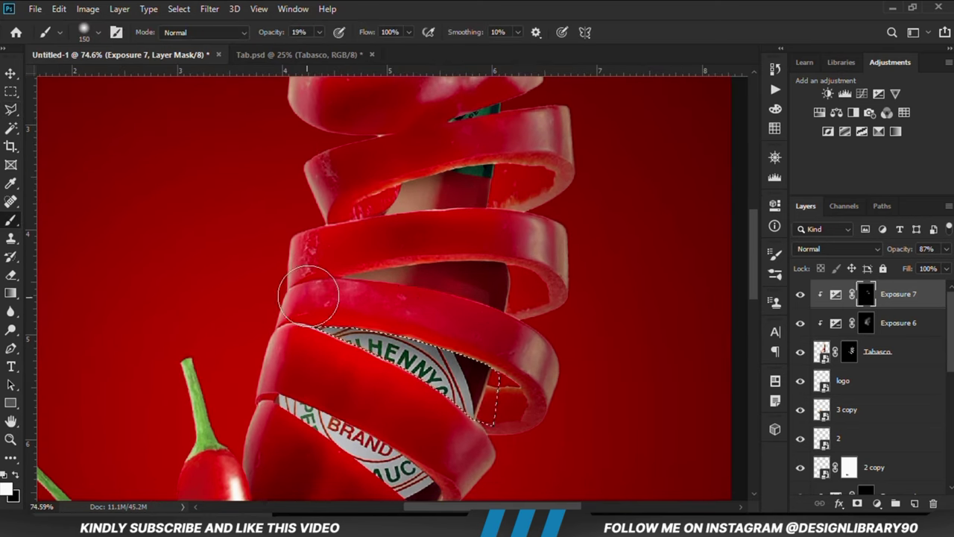
- Refine the upper label's shadow edges with black at 33% opacity and white at 18%, and clear the selection
key(x)
drag(271, 32, 278, 32)
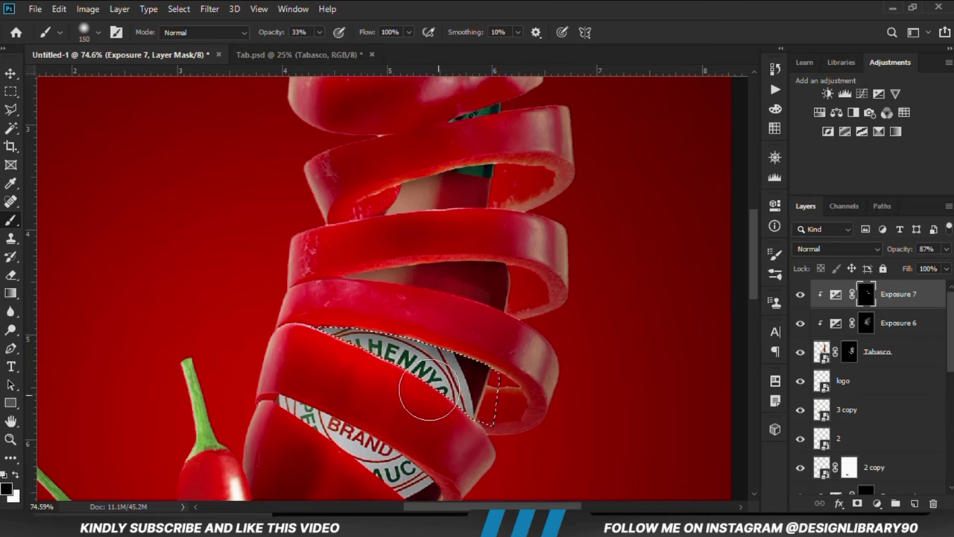
click(15, 475)
key(1)
key(8)
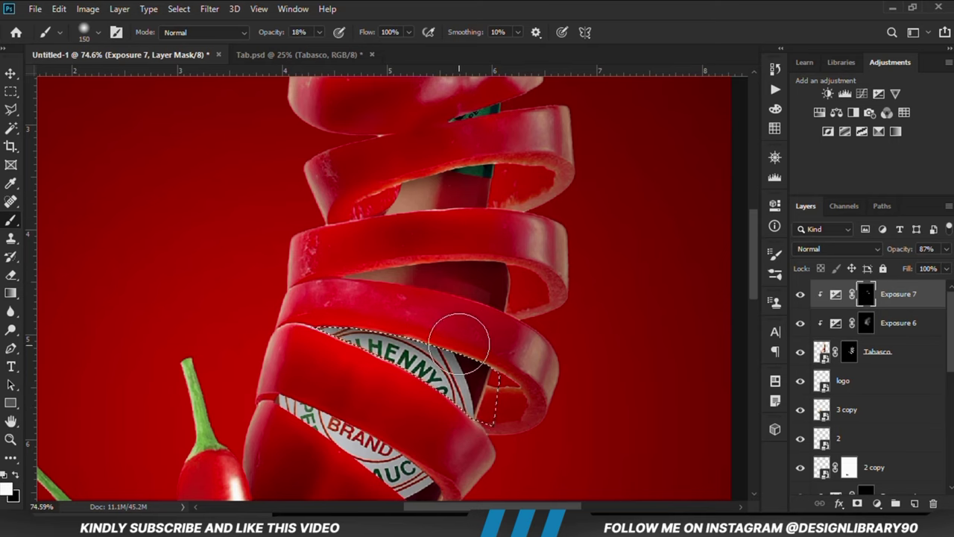
mouse_move(459, 344)
mouse_down()
mouse_move(417, 311)
mouse_move(510, 367)
mouse_up()
scroll(522, 365, down, 2)
key(ctrl+d)
scroll(361, 339, up, 1)
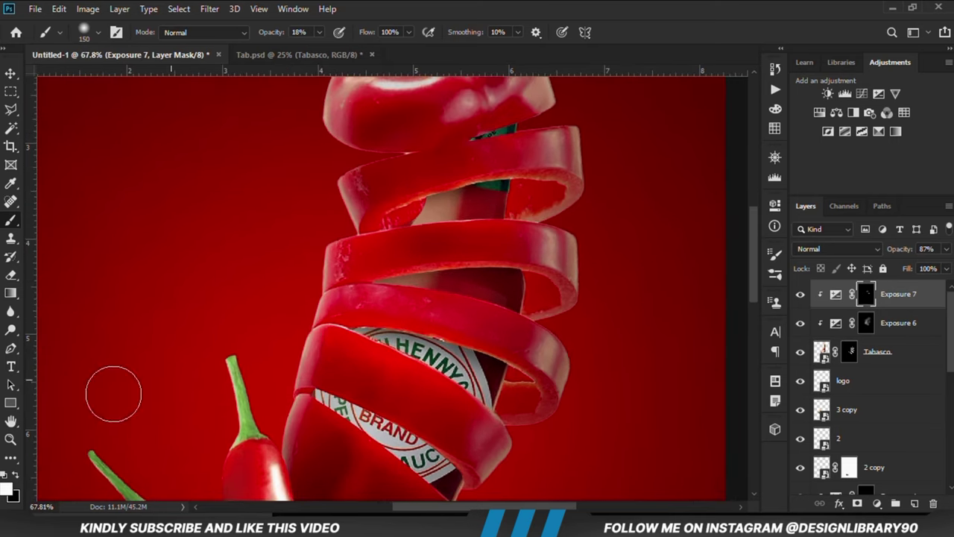
key(x)
scroll(537, 335, down, 3)
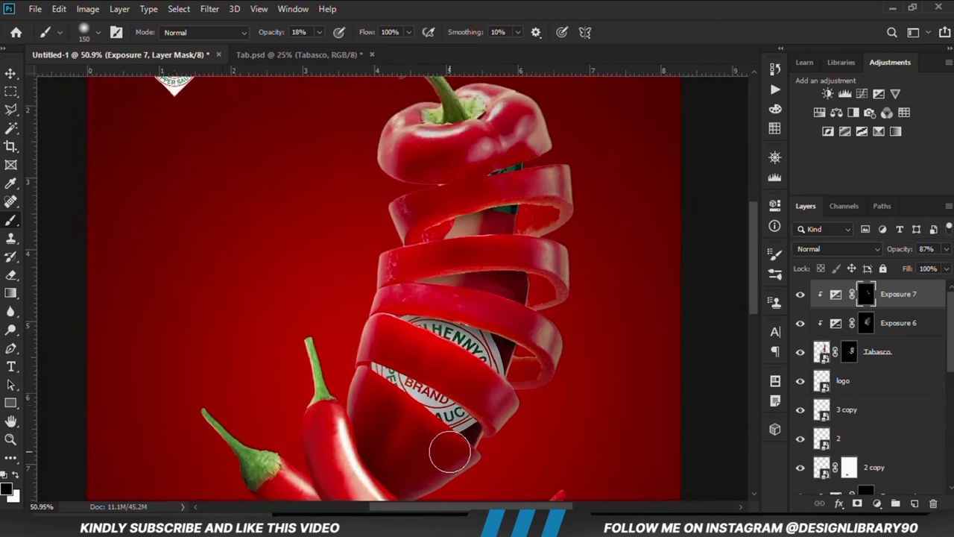
- Lasso the lowest opening around the BRAND label text, shade its edges with a size 150 brush at 21% opacity, and deselect
scroll(450, 452, up, 3)
click(11, 110)
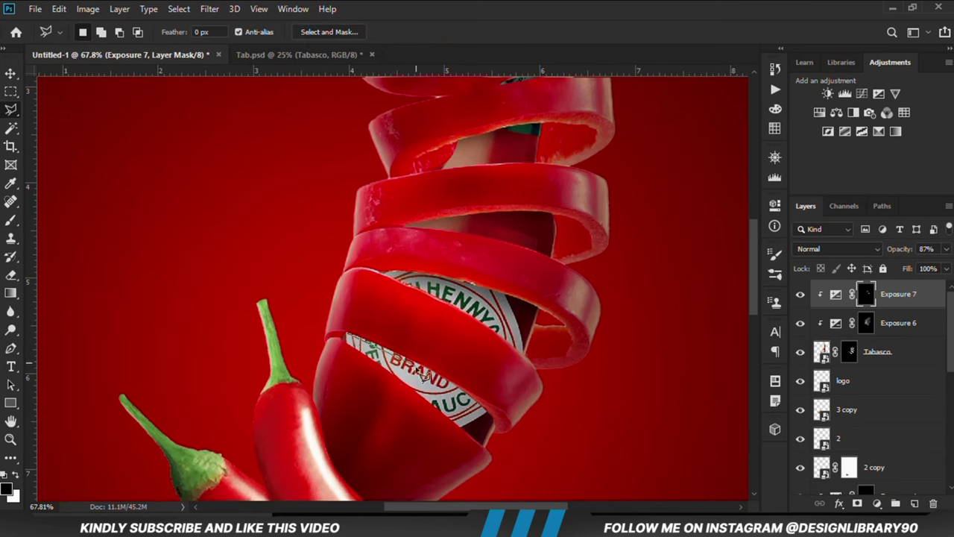
scroll(350, 343, up, 2)
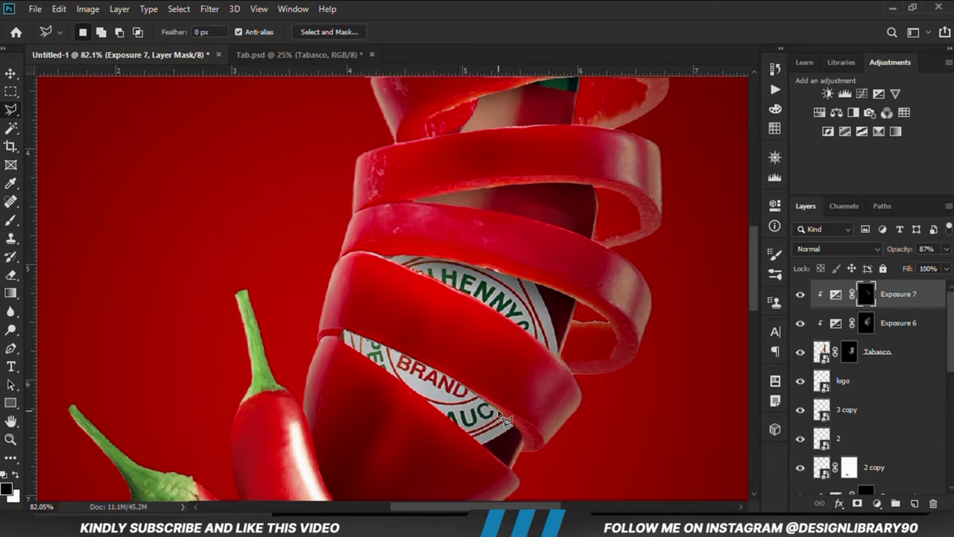
click(351, 337)
key(b)
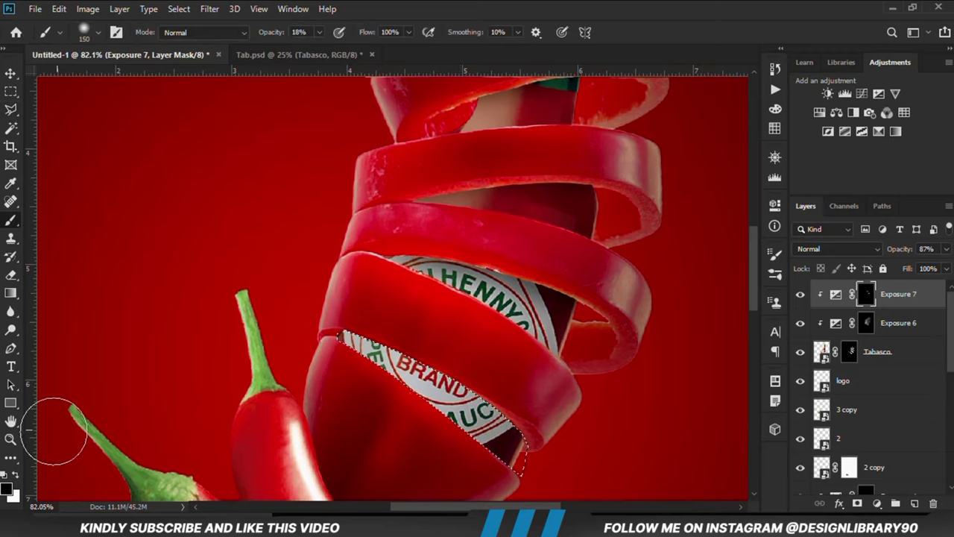
mouse_move(373, 313)
mouse_down()
mouse_move(540, 412)
mouse_move(411, 380)
mouse_move(450, 354)
mouse_move(357, 303)
mouse_move(570, 494)
mouse_move(390, 343)
mouse_move(389, 323)
mouse_move(439, 330)
mouse_up()
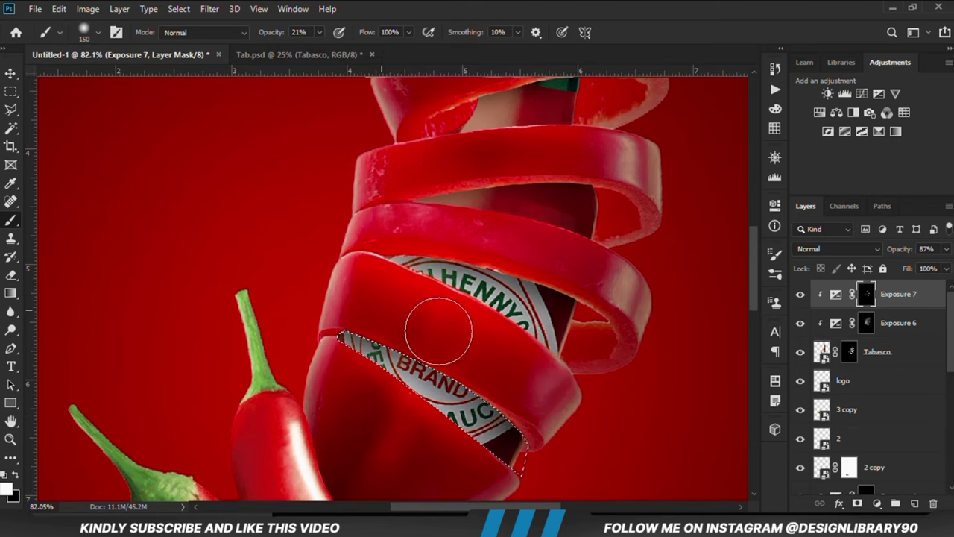
key(ctrl+d)
scroll(433, 343, down, 3)
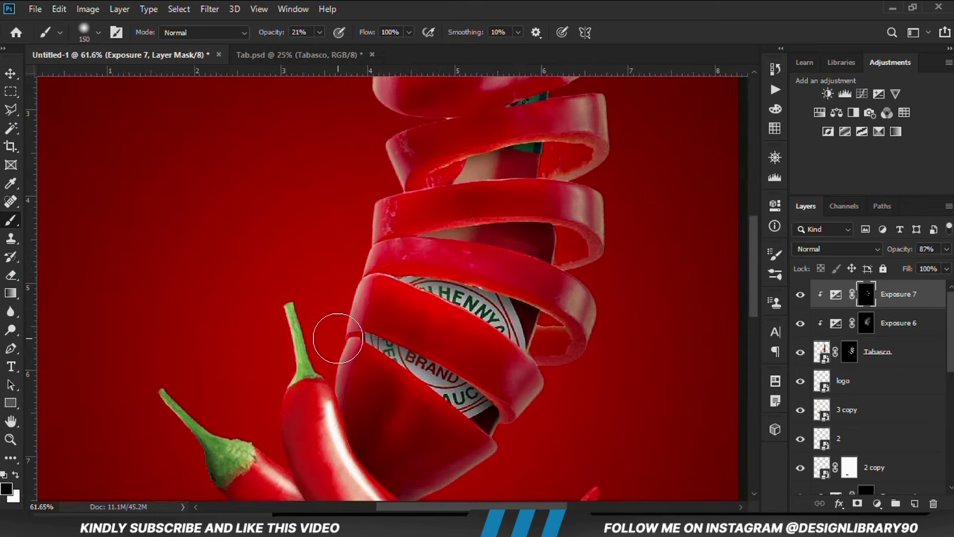
key(ctrl+0)
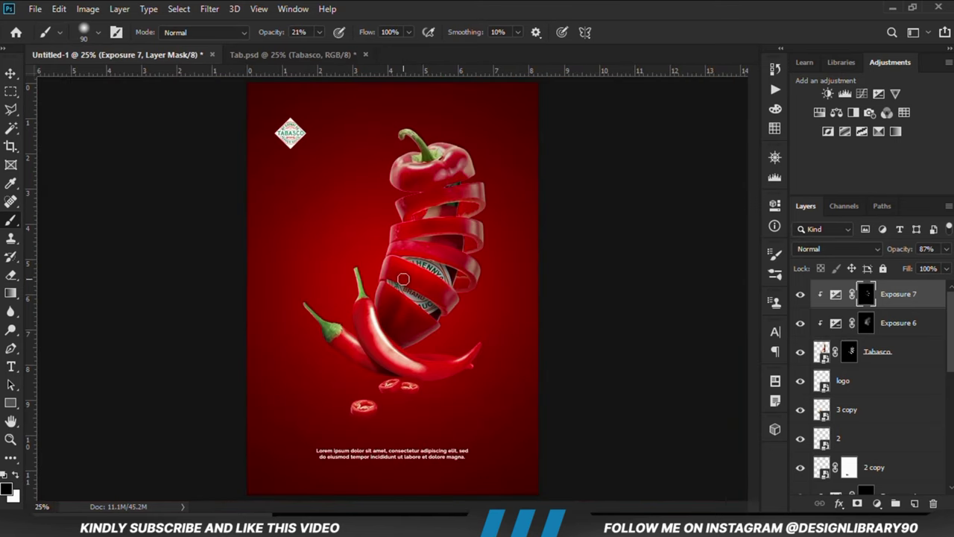
key(v)
click(214, 298)
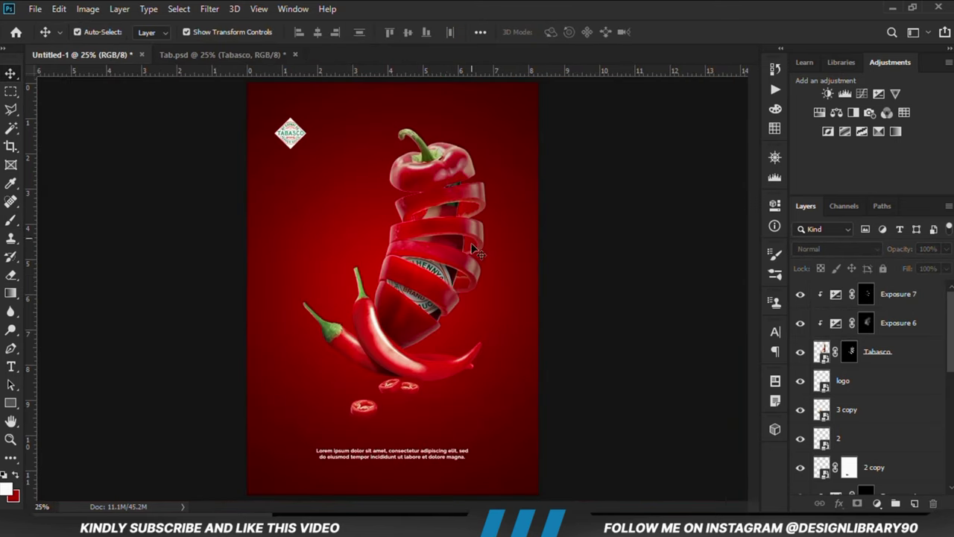
- Paint more shadow over the bottle on the Exposure 7 mask with a white size 100 brush at 26% opacity
scroll(474, 252, up, 5)
click(865, 296)
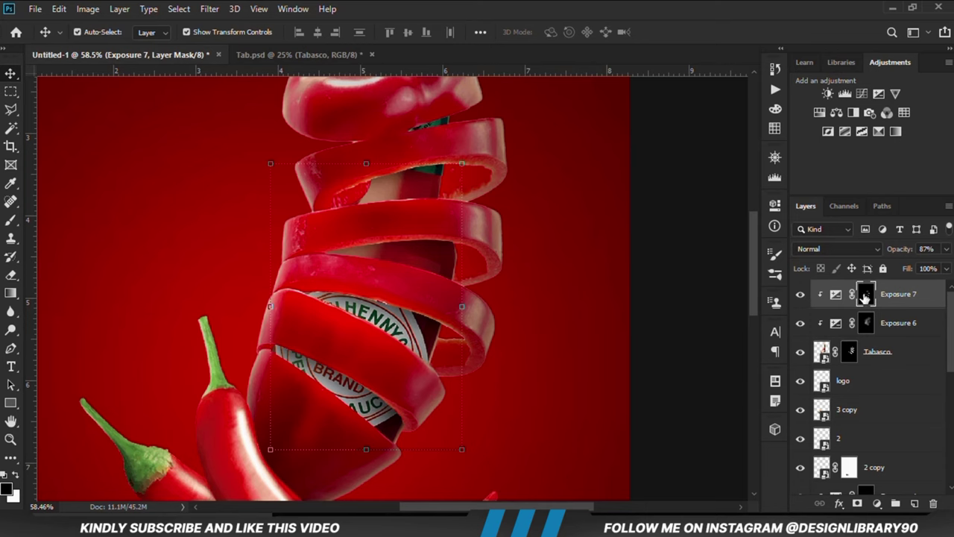
key(b)
scroll(359, 208, up, 3)
key(x)
drag(319, 32, 322, 48)
scroll(541, 356, down, 8)
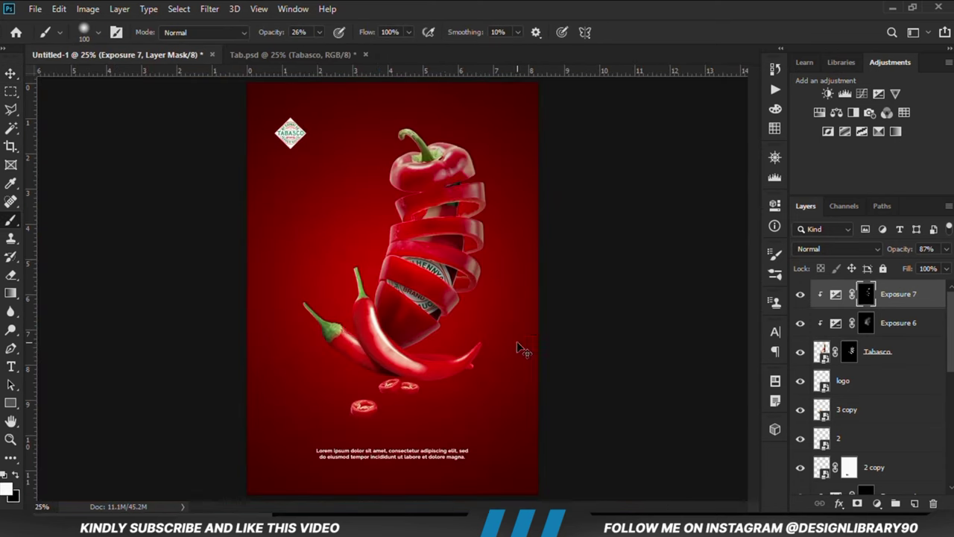
click(10, 73)
click(102, 275)
click(429, 309)
scroll(914, 445, down, 1)
click(558, 318)
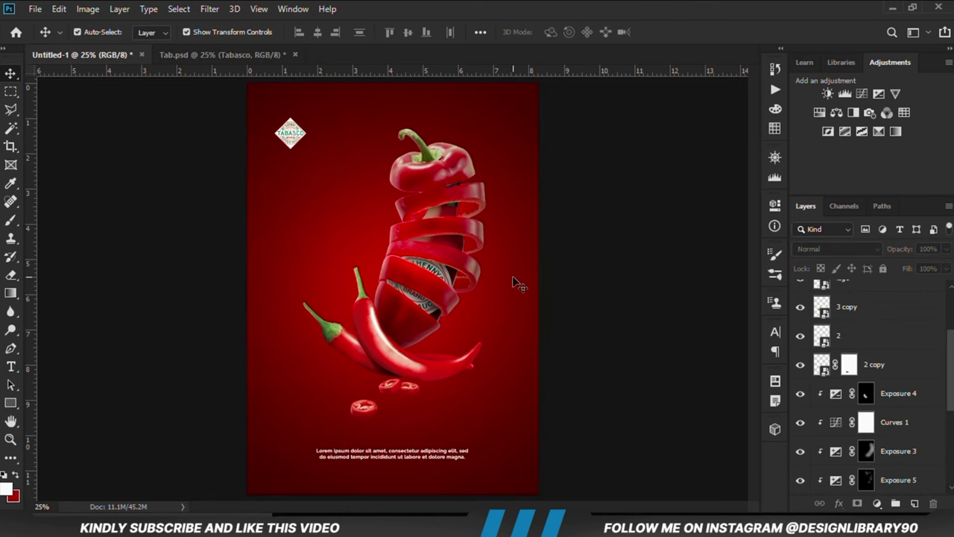
- Add a darkening Exposure adjustment clipped directly above the Pepper layer and invert its mask to black
scroll(472, 220, up, 4)
scroll(865, 387, down, 3)
click(850, 422)
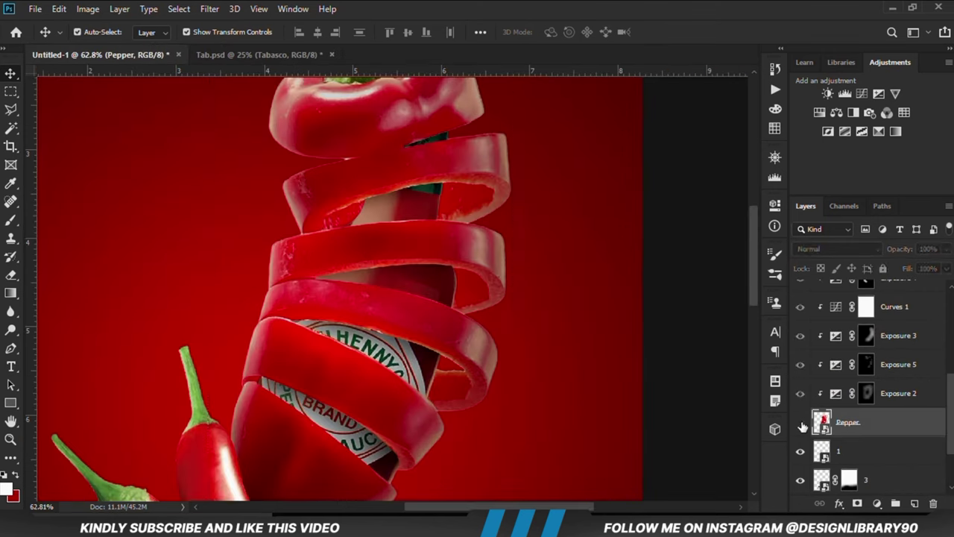
click(877, 504)
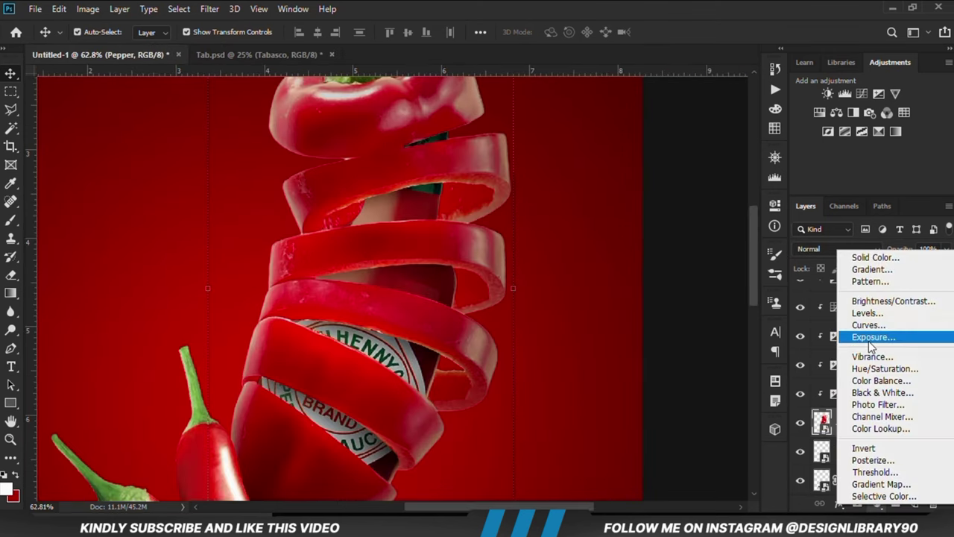
click(858, 337)
drag(654, 279, 609, 284)
click(734, 200)
key(ctrl+i)
scroll(295, 395, down, 1)
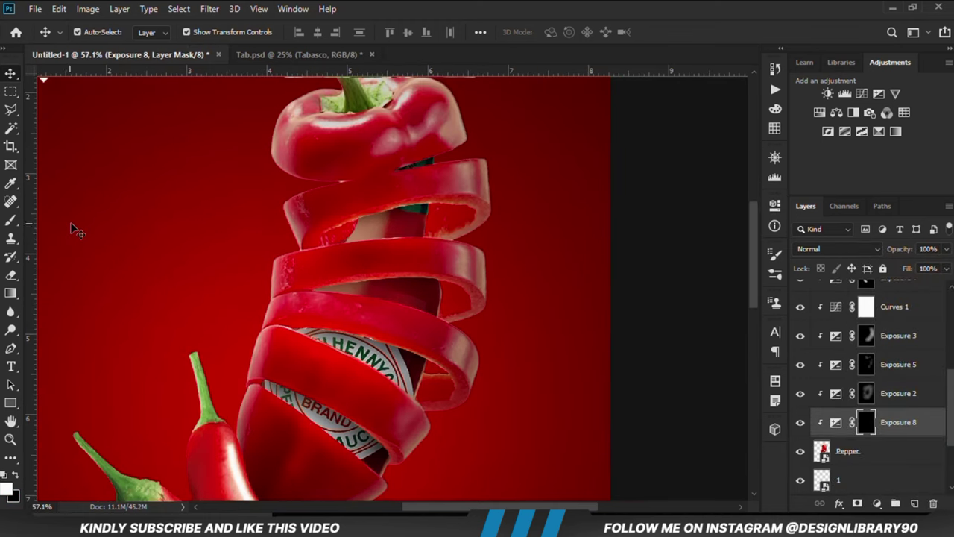
- Trace the inner wall visible through the uppermost pepper ring with the Pen tool, fill it white on the Exposure 8 mask, and deselect
click(12, 348)
scroll(445, 222, up, 6)
scroll(418, 215, up, 4)
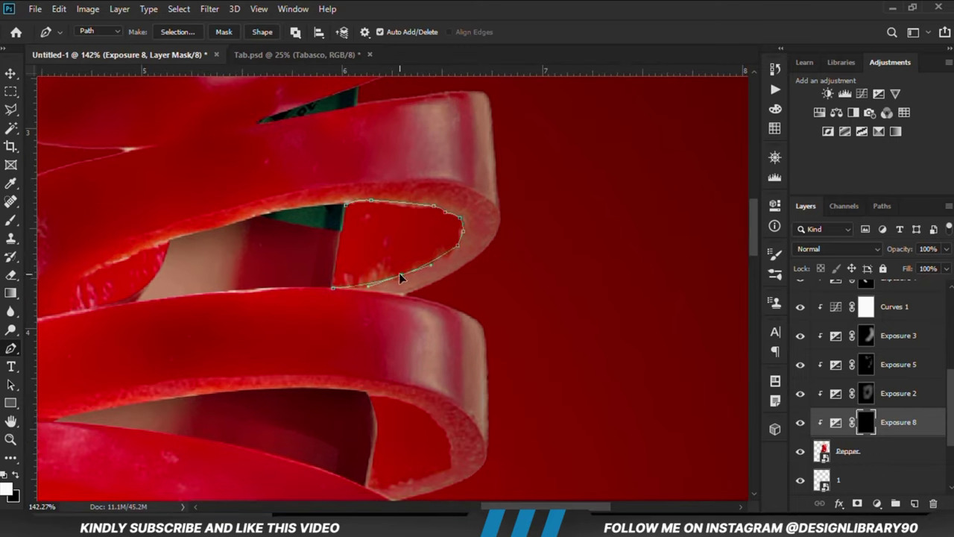
key(ctrl+Return)
key(alt+BackSpace)
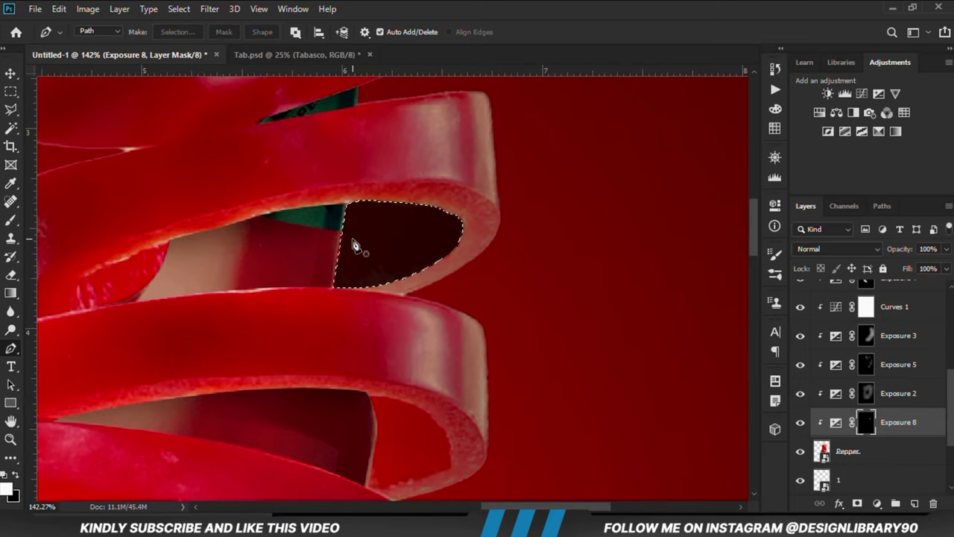
key(ctrl+d)
- Soften the uppermost ring's inner shadow on the mask with a black size 100 brush at 16% and 48% opacity
key(b)
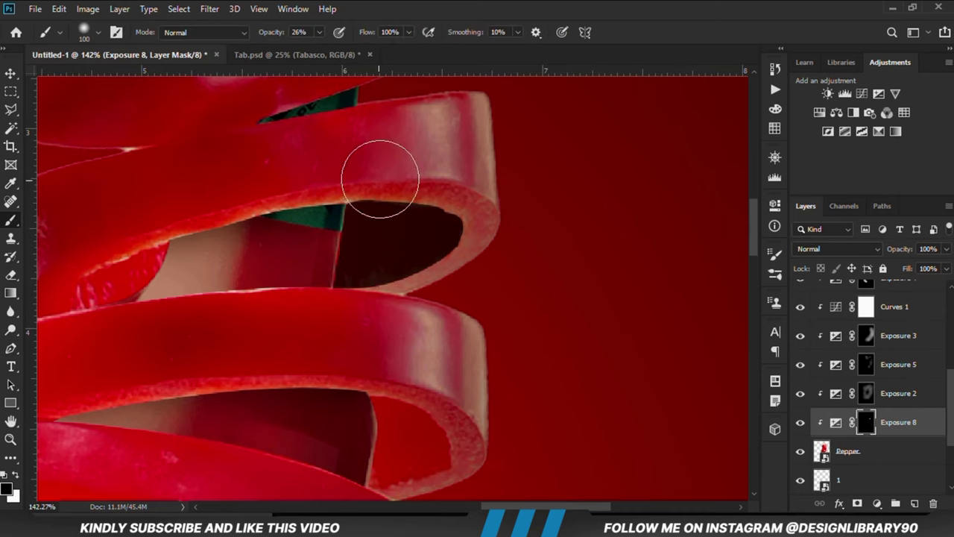
drag(315, 50, 312, 50)
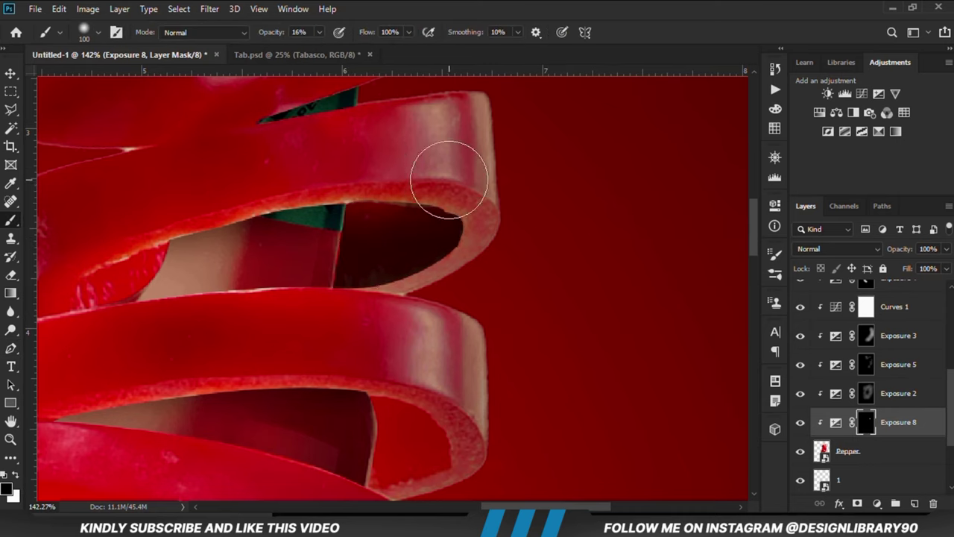
mouse_move(485, 238)
mouse_down()
mouse_move(326, 330)
mouse_move(352, 309)
mouse_move(468, 259)
mouse_move(472, 280)
mouse_move(437, 298)
mouse_up()
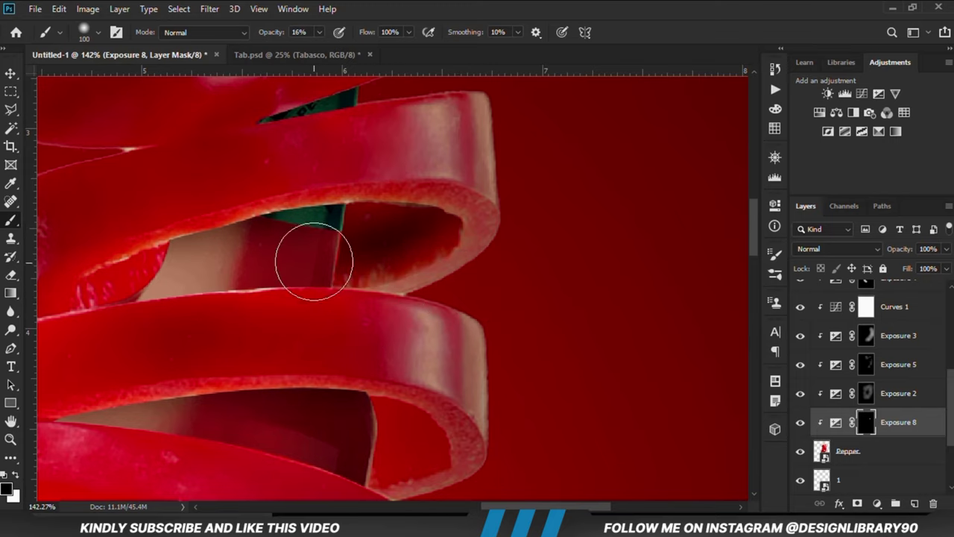
key(4)
key(8)
mouse_move(326, 204)
mouse_down()
mouse_move(300, 245)
mouse_move(318, 304)
mouse_move(469, 187)
mouse_up()
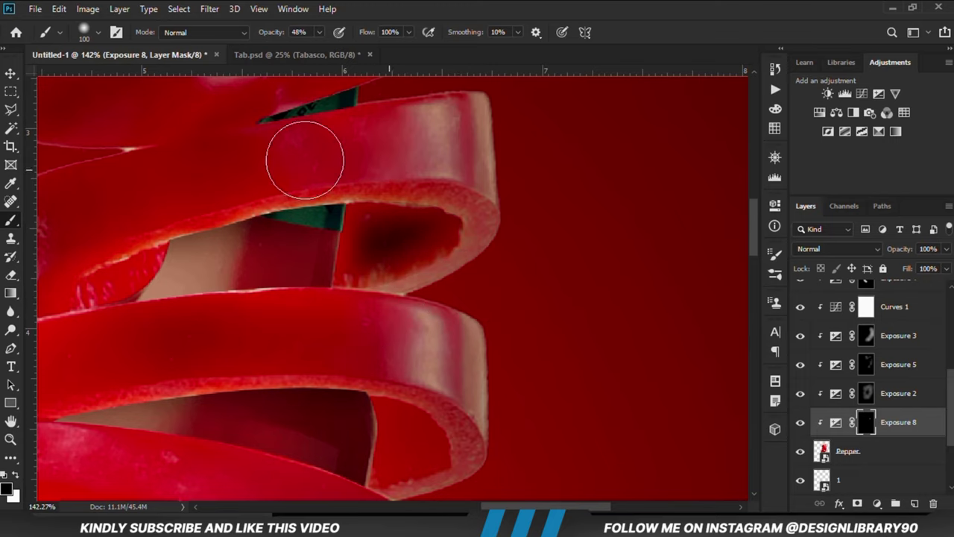
- Reselect the traced inner wall, refine its shadow with white and black at 10% brush opacity, and deselect
click(319, 32)
drag(319, 50, 293, 50)
scroll(439, 238, down, 4)
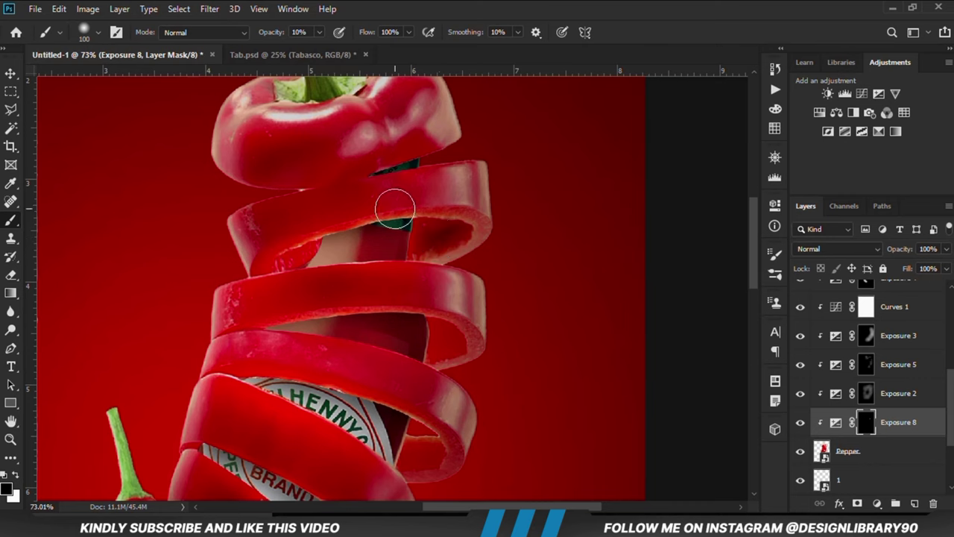
scroll(445, 217, up, 1)
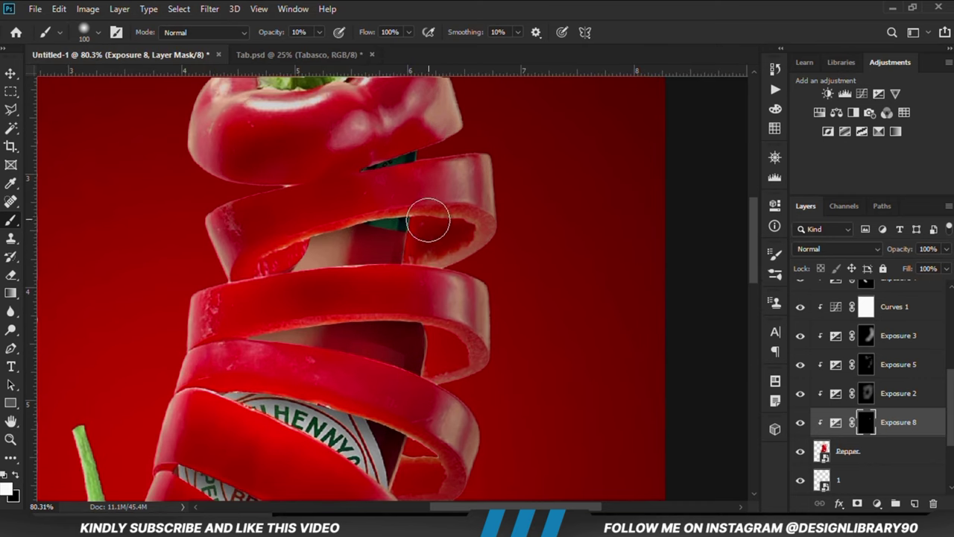
click(179, 9)
click(186, 56)
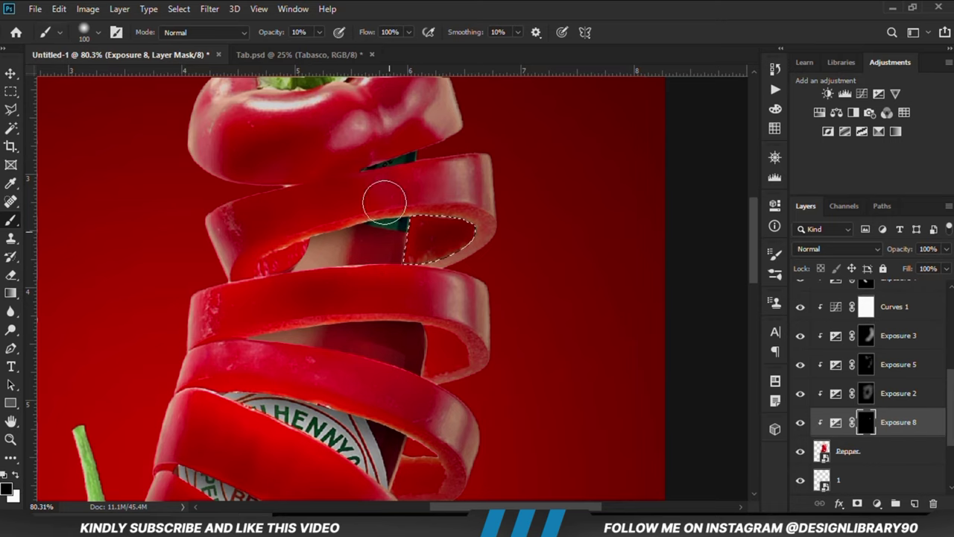
key(x)
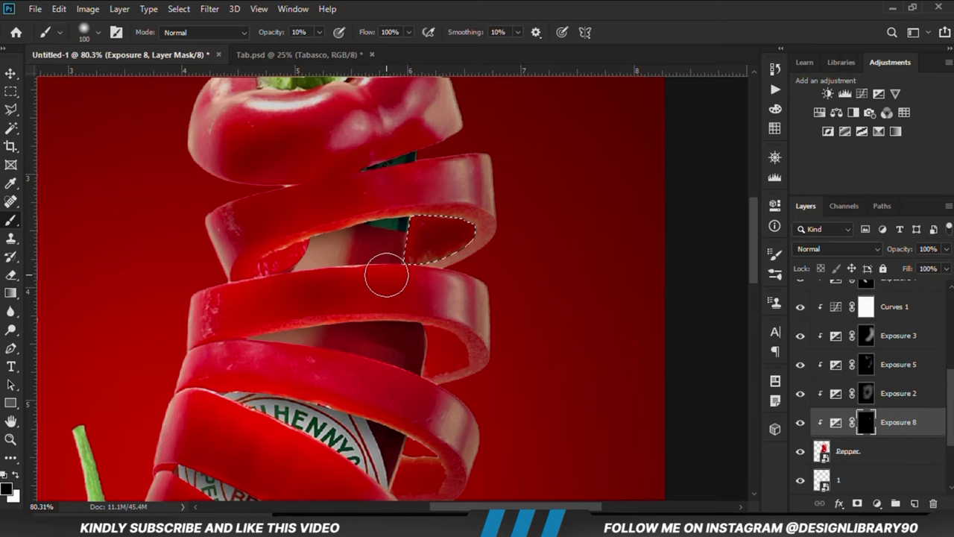
key(ctrl+d)
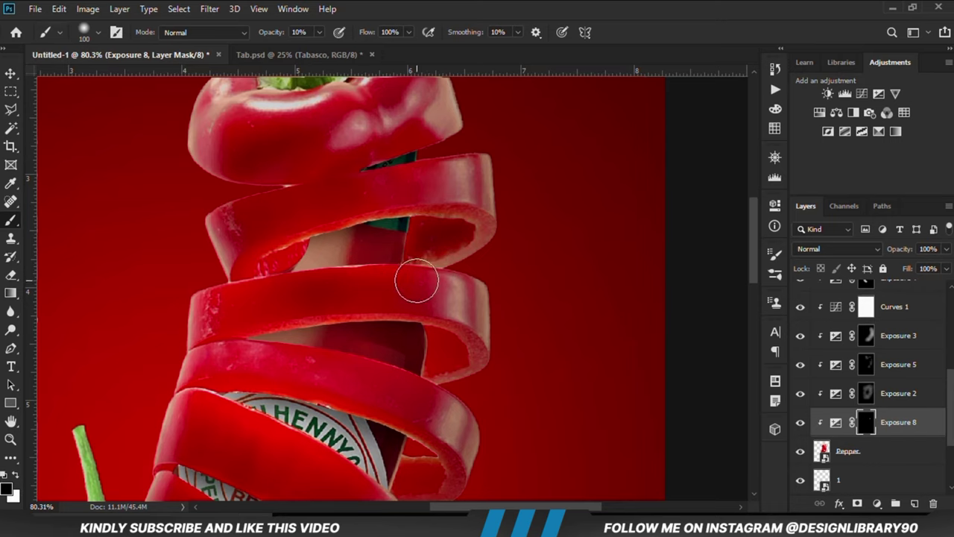
- Set the brush opacity to 28% and lower the Exposure 8 layer's opacity to 59%
key(2)
key(8)
scroll(373, 212, down, 3)
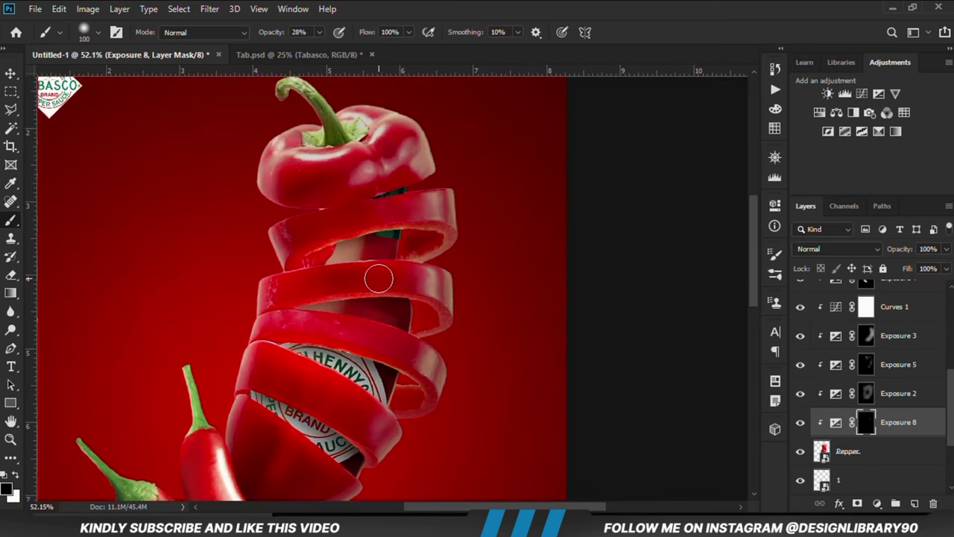
drag(946, 249, 916, 270)
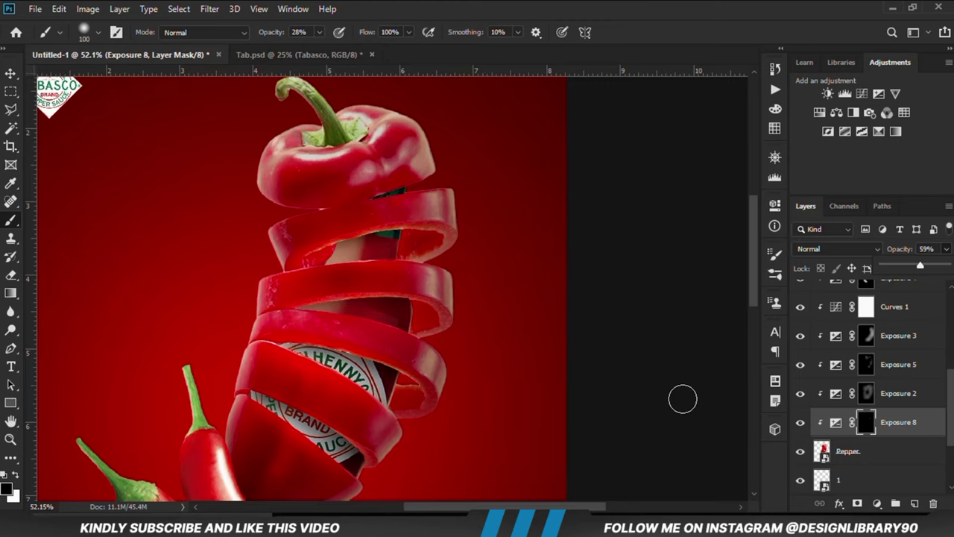
- Trace the inner wall visible through the second pepper ring with the Pen tool and convert the path to a selection
right_click(11, 348)
click(65, 346)
scroll(388, 286, up, 3)
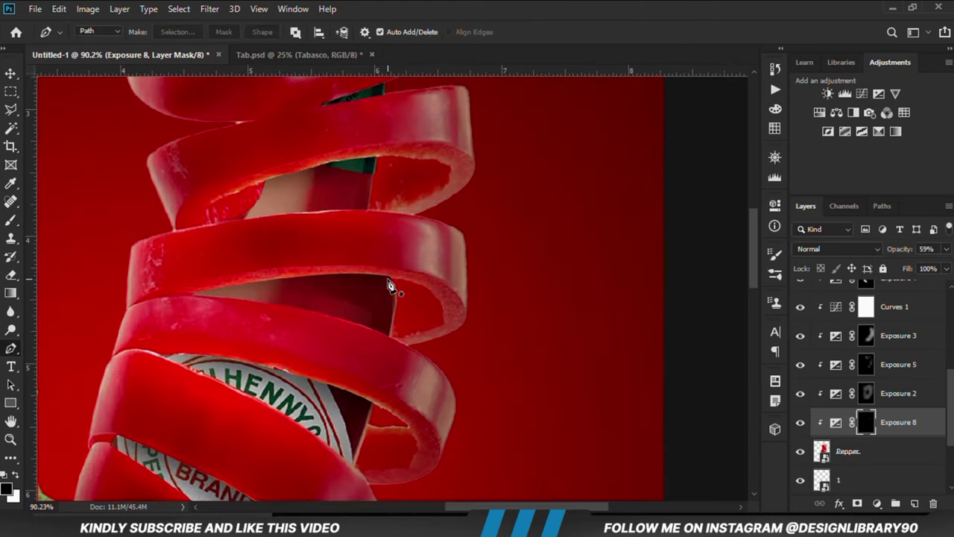
click(389, 338)
scroll(397, 283, up, 2)
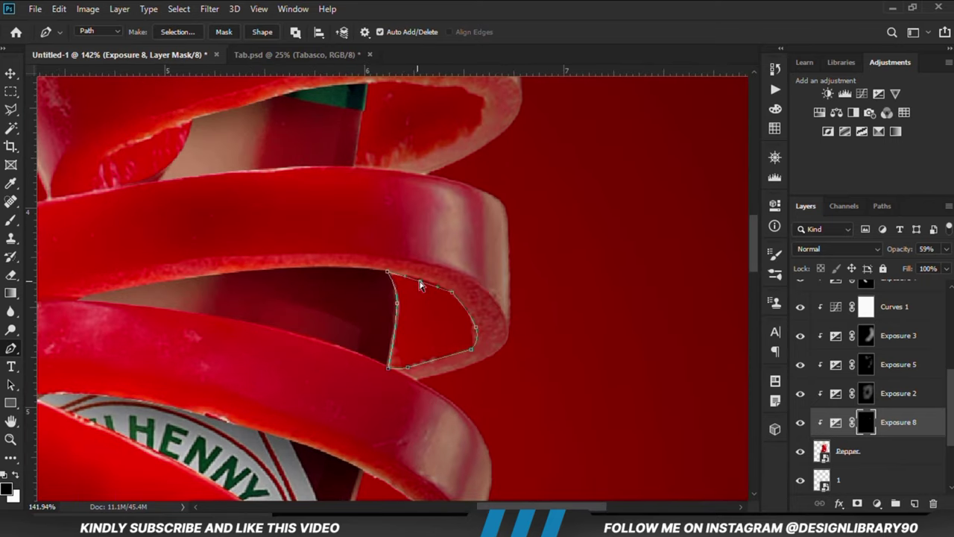
key(ctrl+Return)
- Add a darkening Exposure adjustment masked to the second ring's inner wall selection
click(878, 504)
click(850, 348)
drag(654, 281, 614, 282)
click(736, 200)
- Fade the second ring's inner shadow edges with a black size 100 brush at 28% and 6% opacity
key(b)
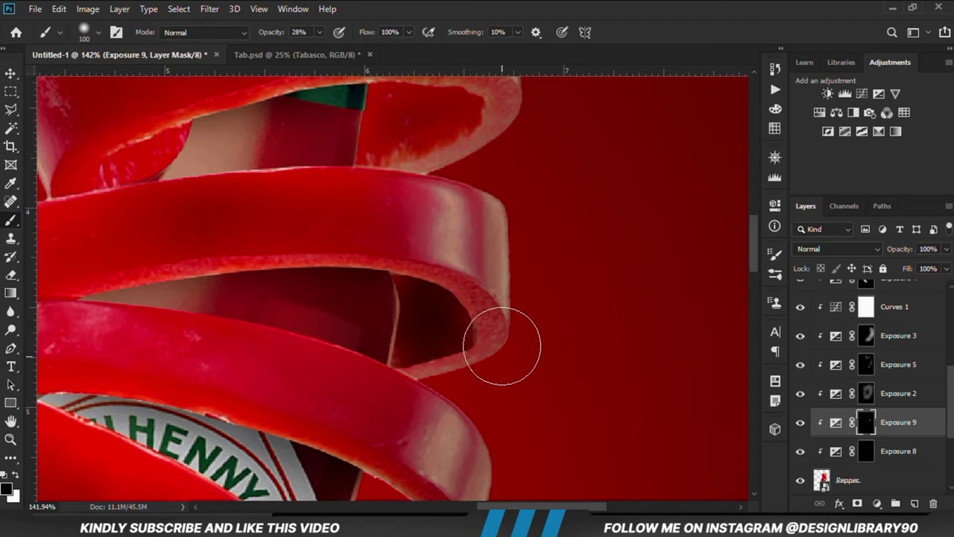
mouse_move(464, 387)
mouse_down()
mouse_move(475, 268)
mouse_move(408, 239)
mouse_move(487, 278)
mouse_move(513, 331)
mouse_move(458, 394)
mouse_up()
drag(319, 32, 305, 52)
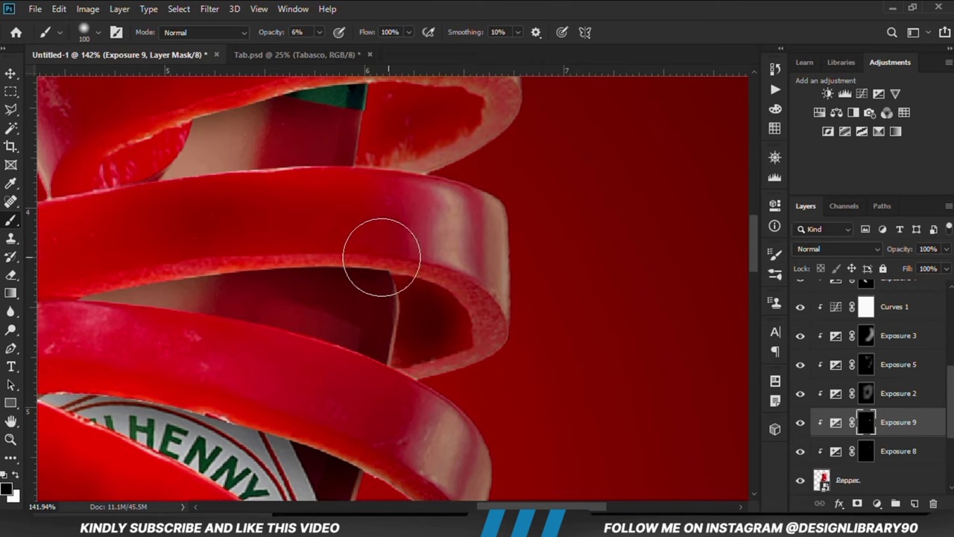
scroll(456, 292, down, 4)
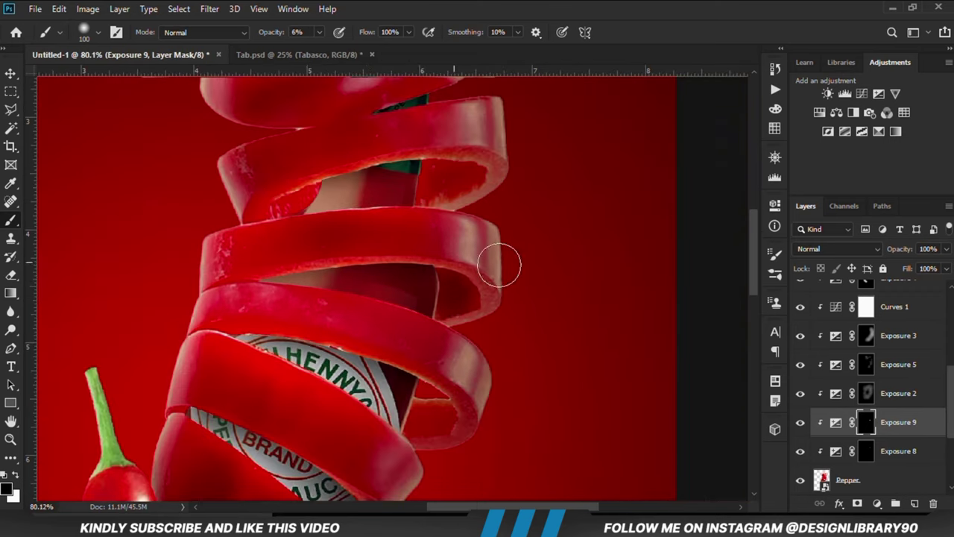
- Refine the lower edge of the second ring's inner shadow with a black size 50 brush at 34% opacity
scroll(460, 326, up, 3)
key(bracketleft)
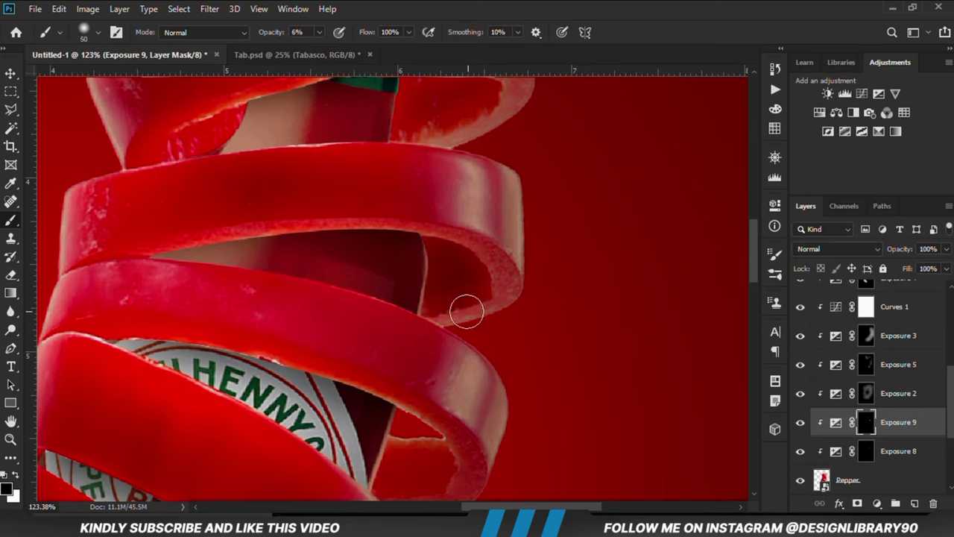
key(3)
key(4)
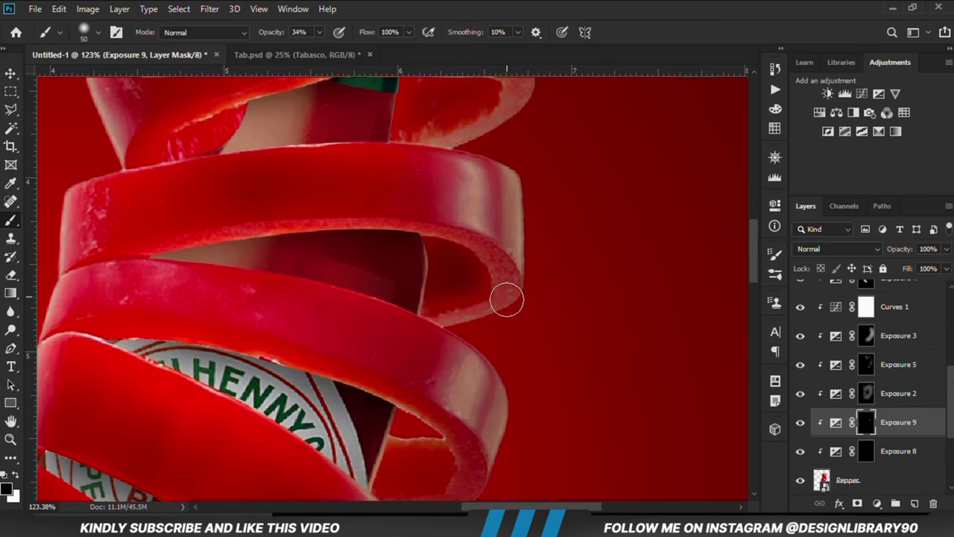
scroll(507, 300, down, 3)
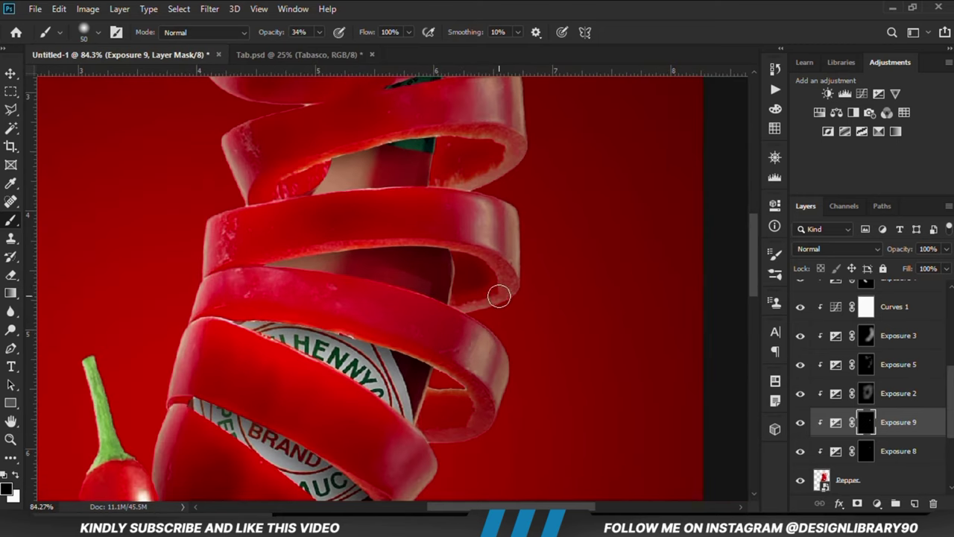
- Trace the inner wall visible through the third pepper ring with the Pen tool and darken the selection with a new Exposure adjustment
click(12, 350)
scroll(375, 247, down, 1)
scroll(430, 348, up, 2)
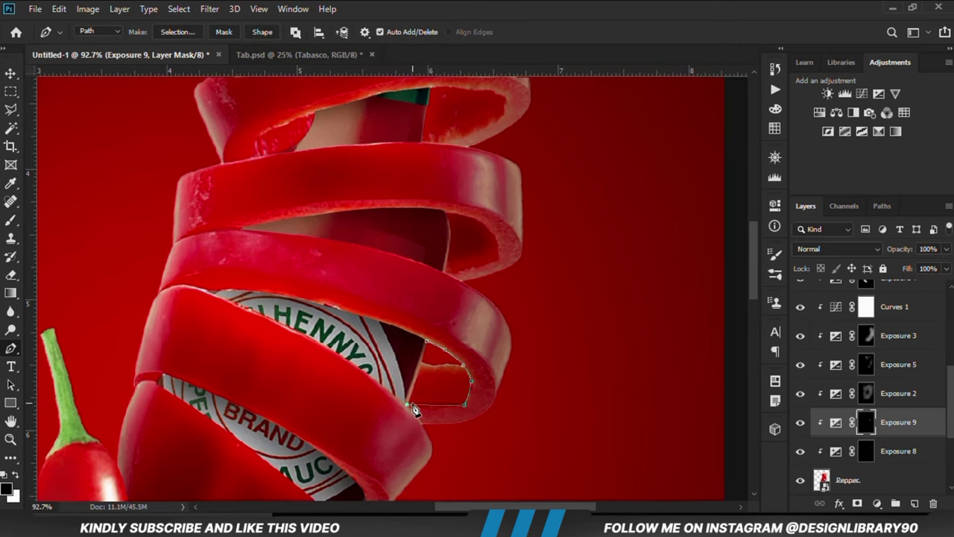
click(430, 348)
key(ctrl+Return)
click(857, 337)
drag(655, 281, 615, 281)
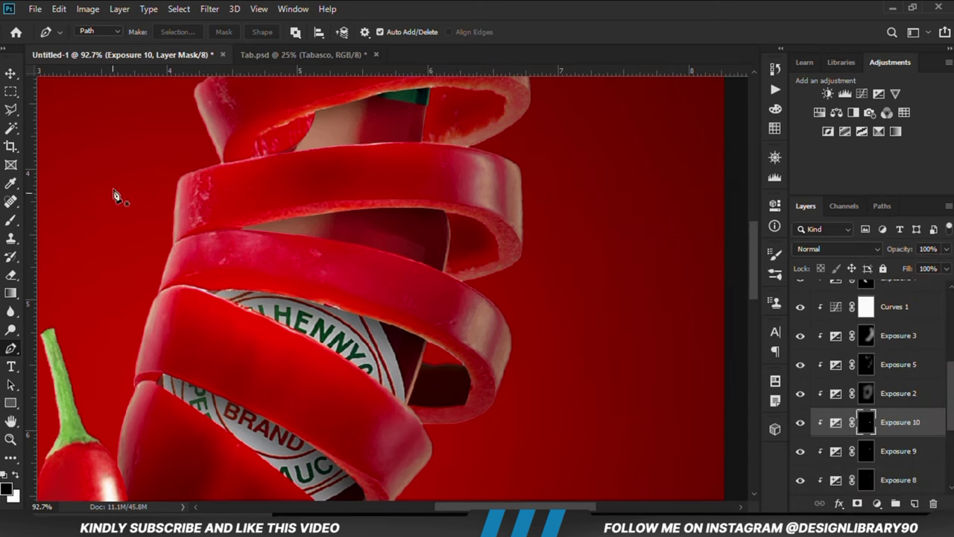
- Soften the third ring's inner shadow on the Exposure 10 mask with a black size 90 brush at 11% opacity
click(11, 220)
mouse_move(463, 418)
mouse_down()
mouse_move(404, 358)
mouse_move(479, 390)
mouse_move(468, 419)
mouse_up()
drag(319, 32, 326, 50)
key([)
mouse_move(470, 412)
mouse_down()
mouse_move(396, 432)
mouse_move(434, 425)
mouse_move(386, 403)
mouse_up()
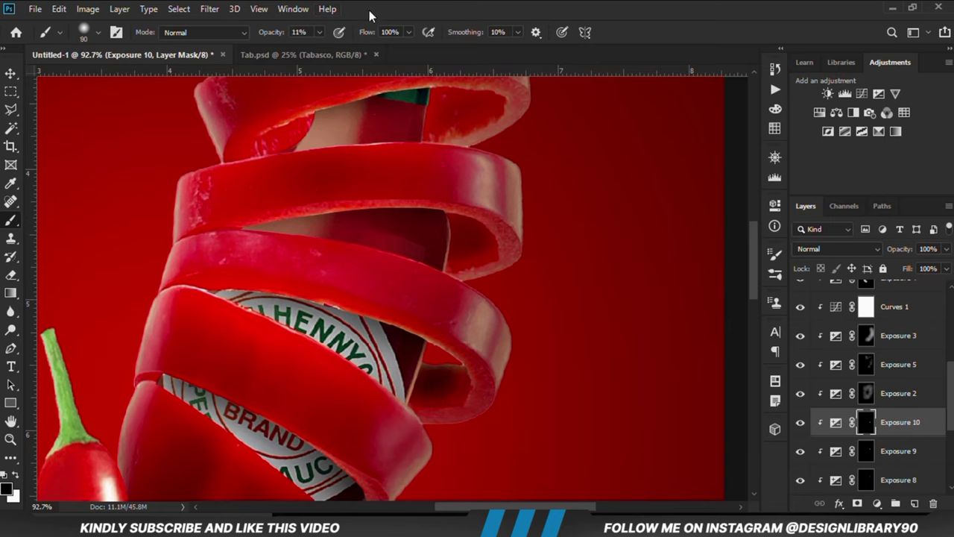
- Blend the third ring's inner shadow further with a black size 100 brush at 30% and 14% opacity
key(])
drag(319, 32, 331, 51)
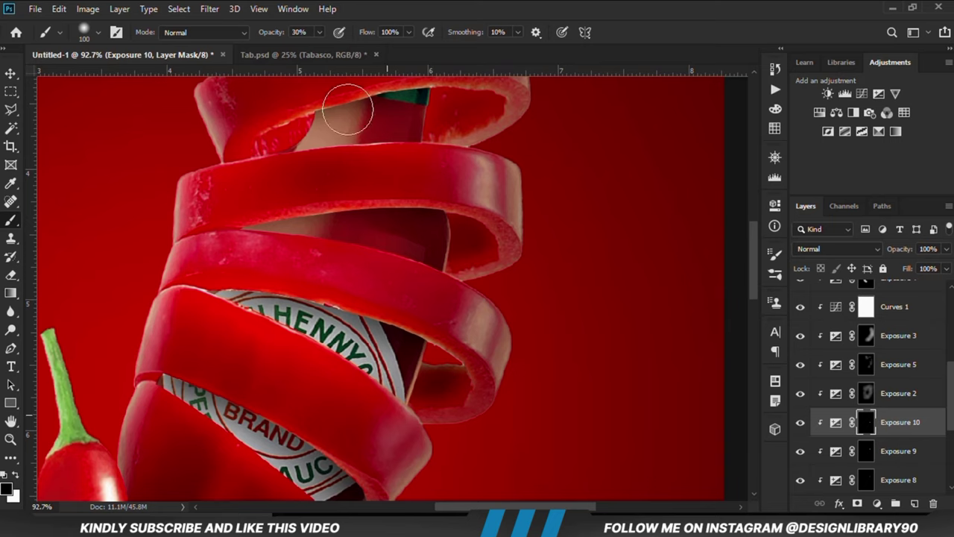
key(1)
key(4)
key(ctrl+0)
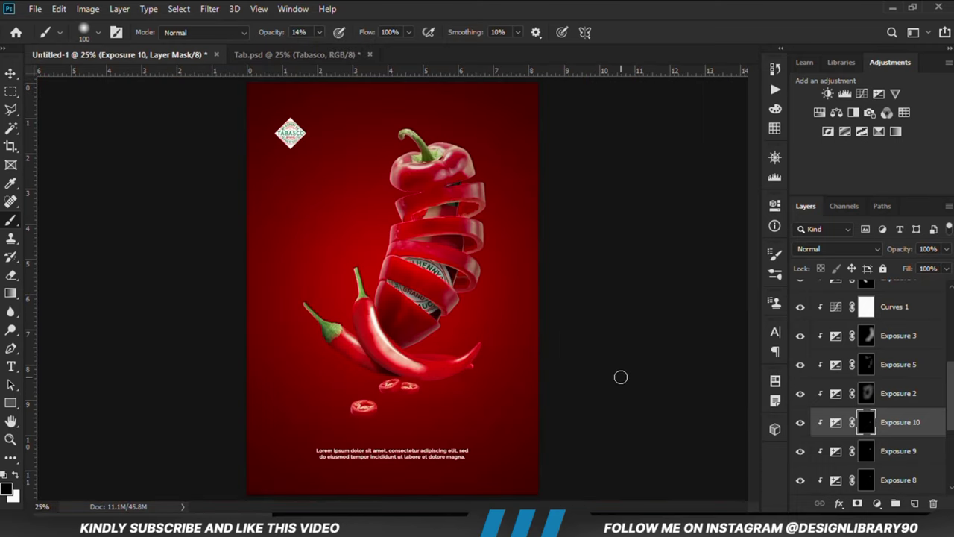
- Add an Exposure adjustment set to -3.89 directly above the Pepper layer and invert its mask to black
click(11, 73)
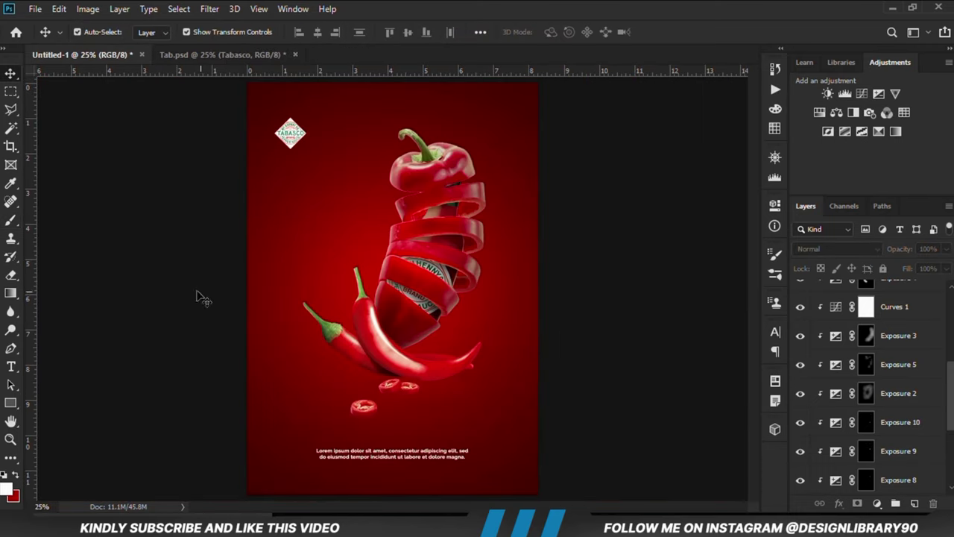
click(446, 214)
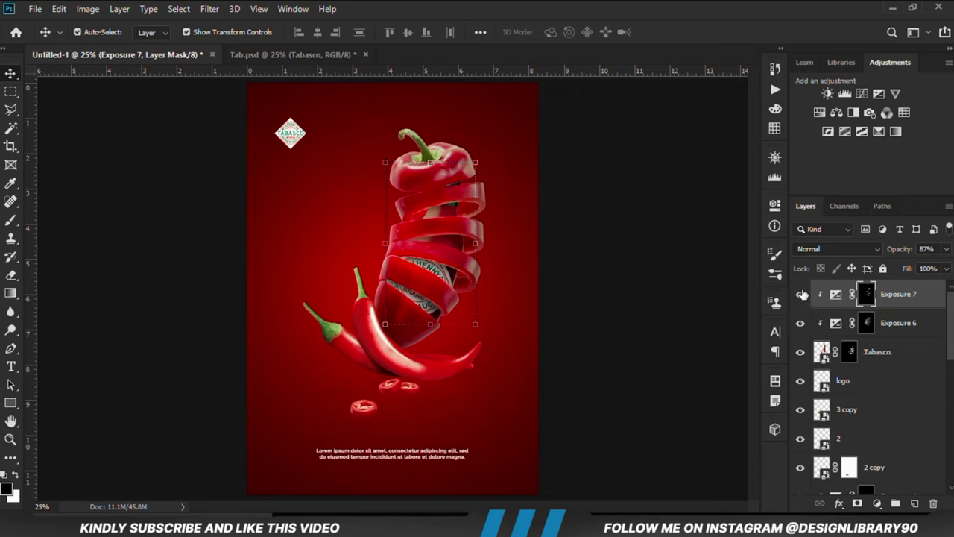
scroll(886, 403, down, 2)
click(909, 438)
scroll(913, 438, down, 7)
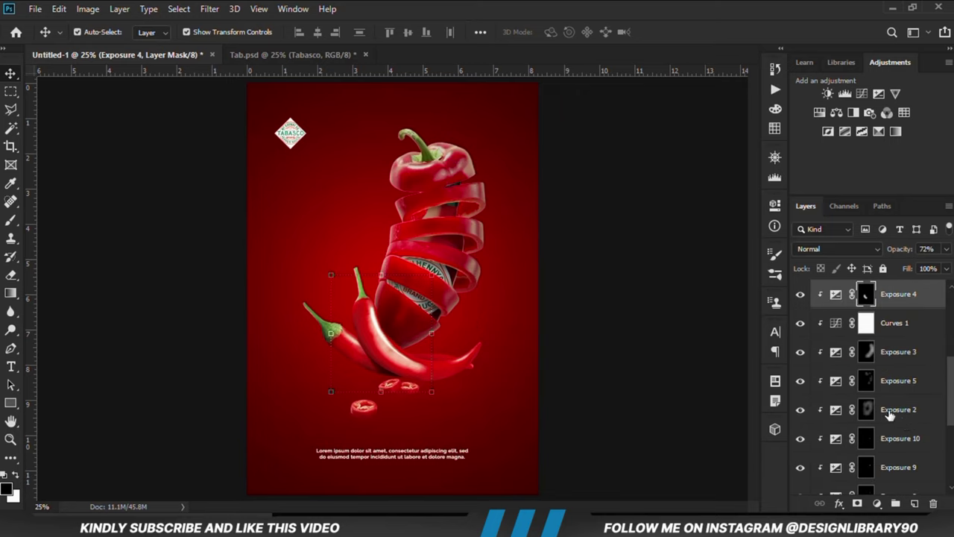
click(855, 465)
click(877, 503)
click(885, 335)
drag(654, 283, 605, 283)
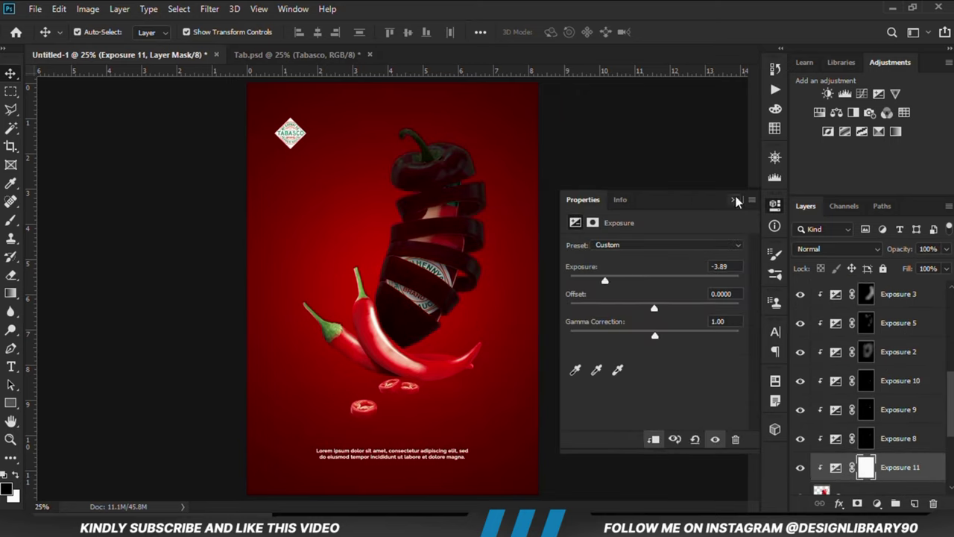
click(736, 200)
key(ctrl+i)
- Shade the third pepper ring beside the bottle on the Exposure 11 mask with a white size 80 brush at 14% opacity
right_click(11, 220)
click(74, 216)
scroll(455, 171, up, 2)
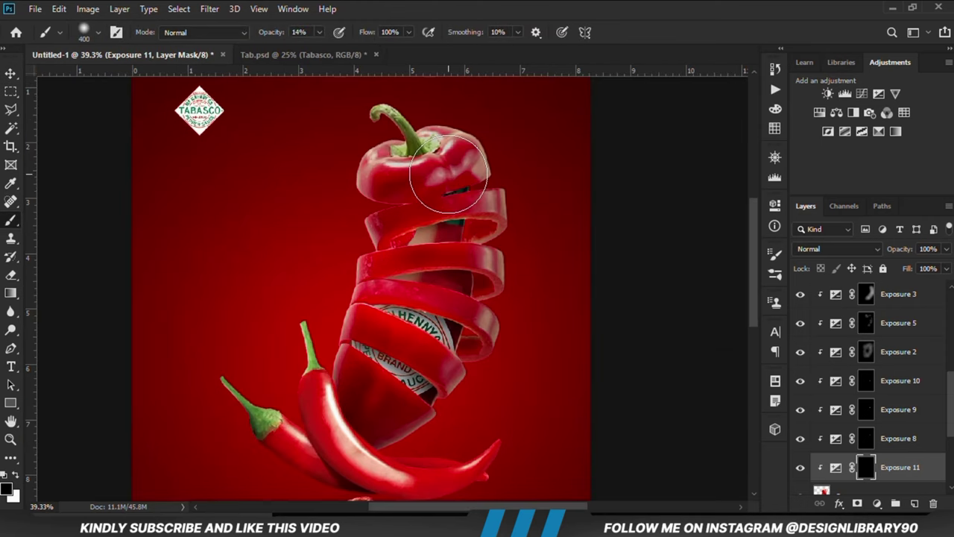
scroll(466, 175, up, 2)
key(bracketleft)
key(bracketleft)
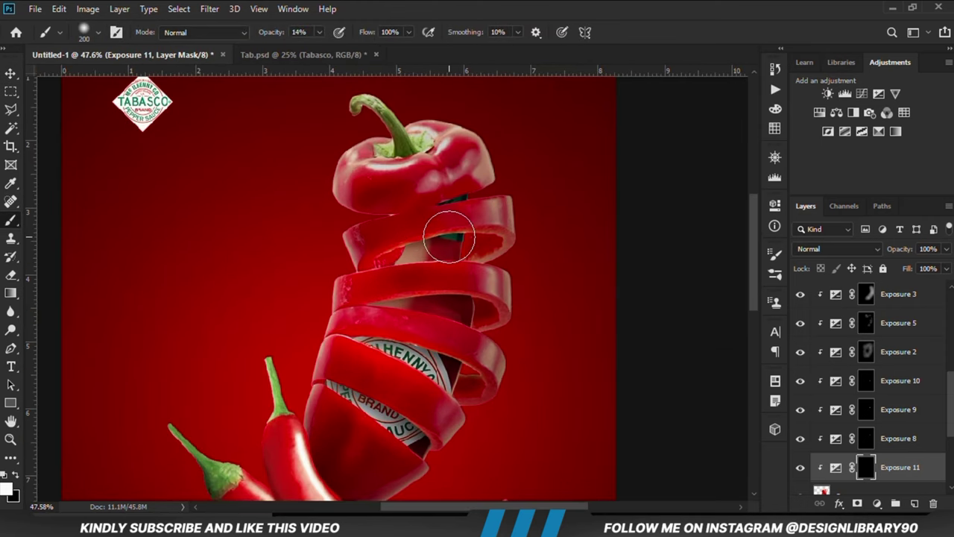
scroll(455, 233, up, 2)
scroll(455, 232, up, 1)
key(bracketleft)
key(bracketleft)
key(bracketleft)
key(bracketleft)
key(bracketleft)
key(bracketleft)
key(bracketleft)
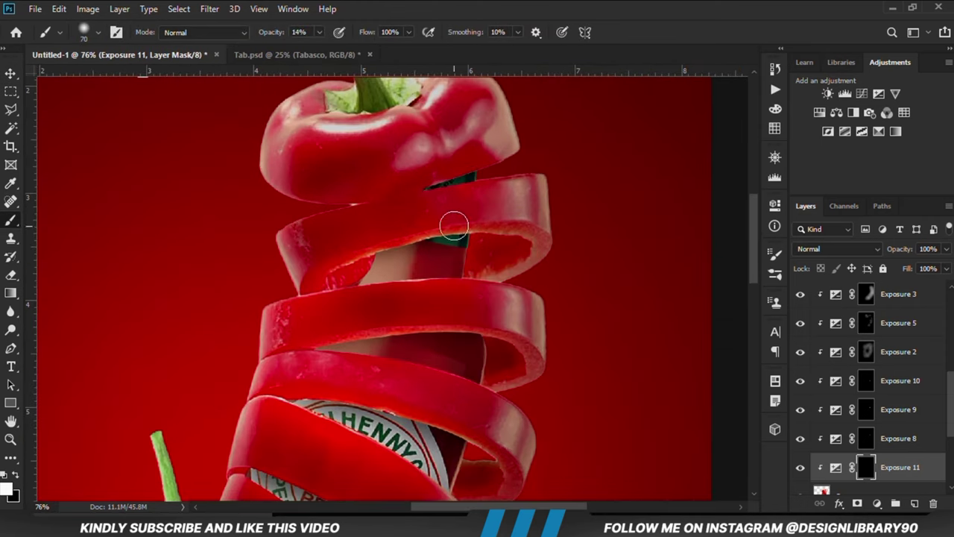
click(16, 475)
key(x)
key(x)
key(x)
scroll(477, 417, up, 1)
key(bracketright)
key(x)
mouse_move(449, 478)
mouse_down()
mouse_move(502, 341)
mouse_move(473, 431)
mouse_up()
key(x)
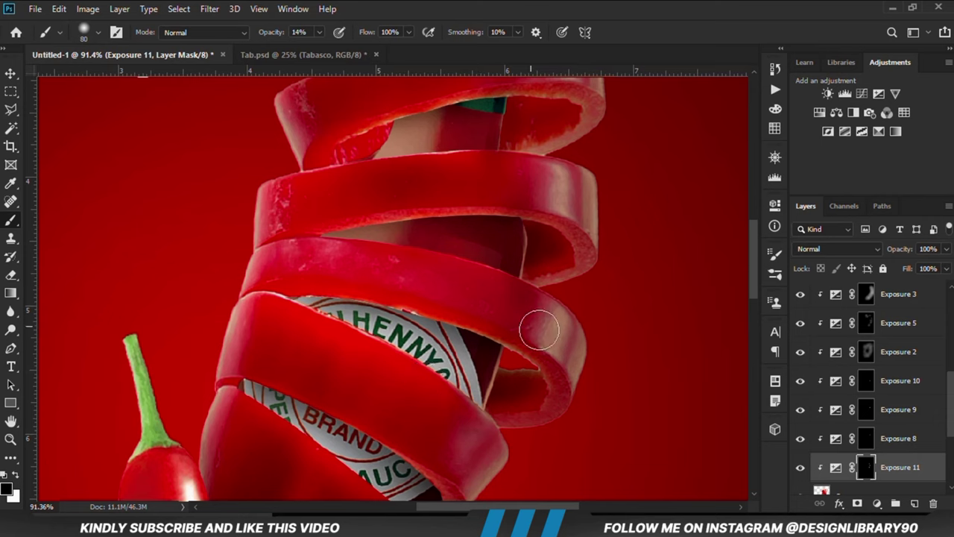
- Darken the inner left wall of the first pepper ring on the Exposure 11 mask with the size 80 brush and compare the layer's effect
scroll(515, 197, down, 3)
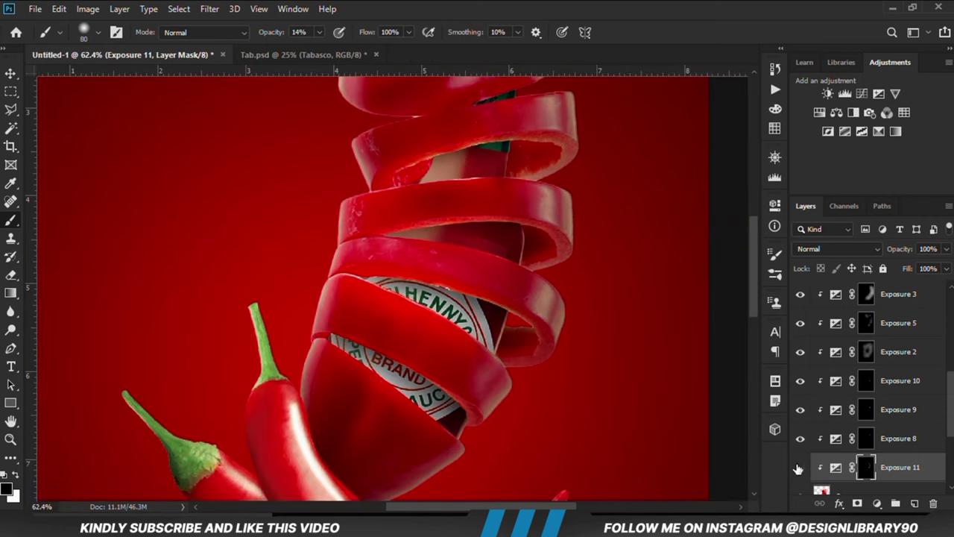
scroll(505, 196, up, 2)
scroll(524, 234, down, 2)
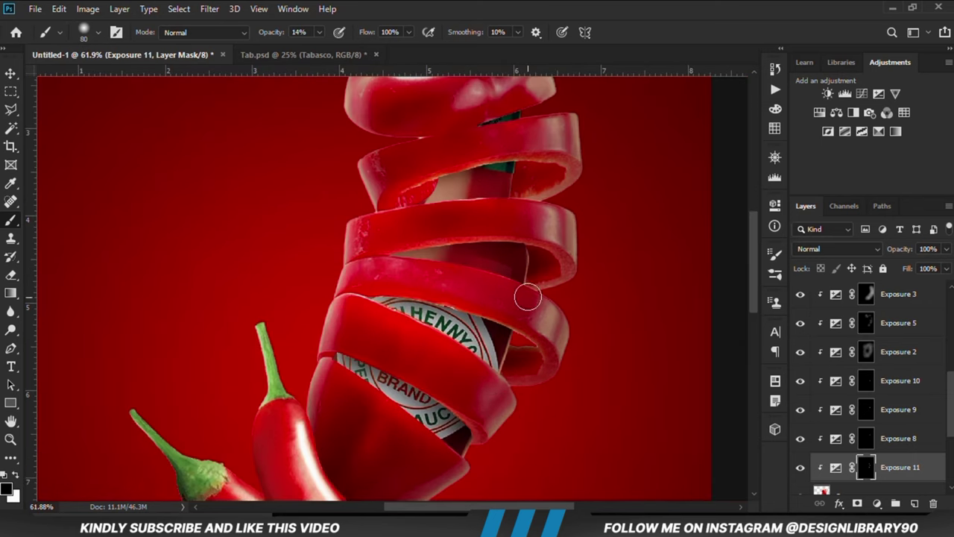
scroll(533, 324, down, 5)
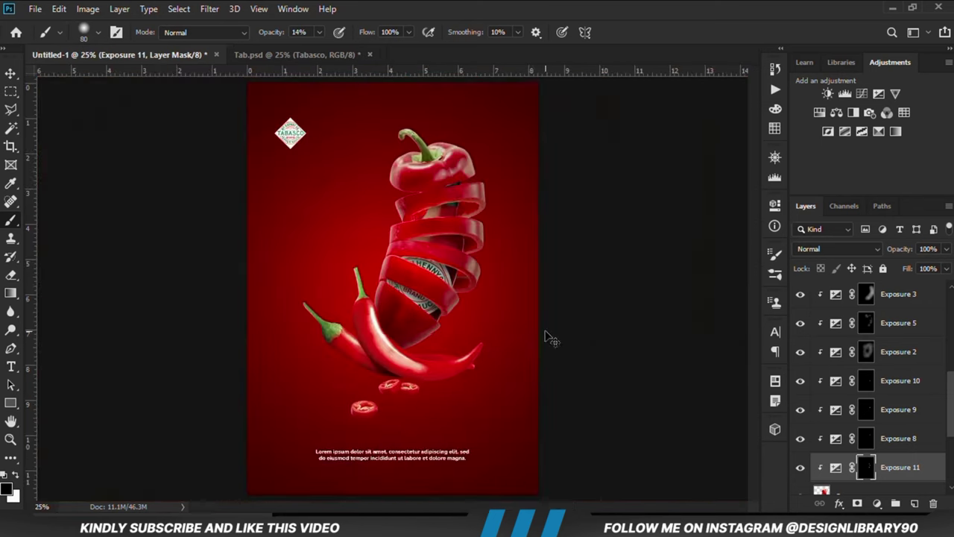
scroll(408, 208, up, 4)
scroll(408, 208, up, 2)
drag(486, 238, 456, 254)
key(x)
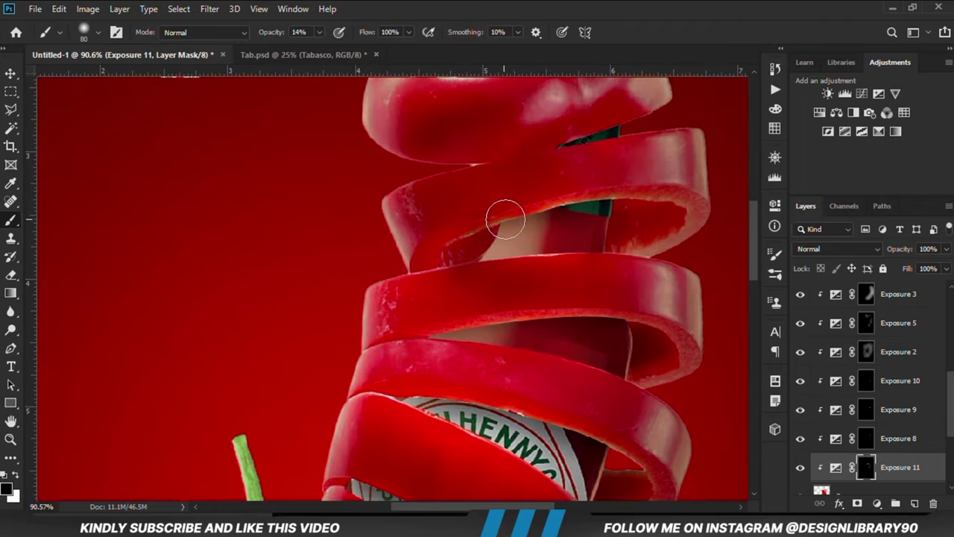
click(800, 467)
click(800, 467)
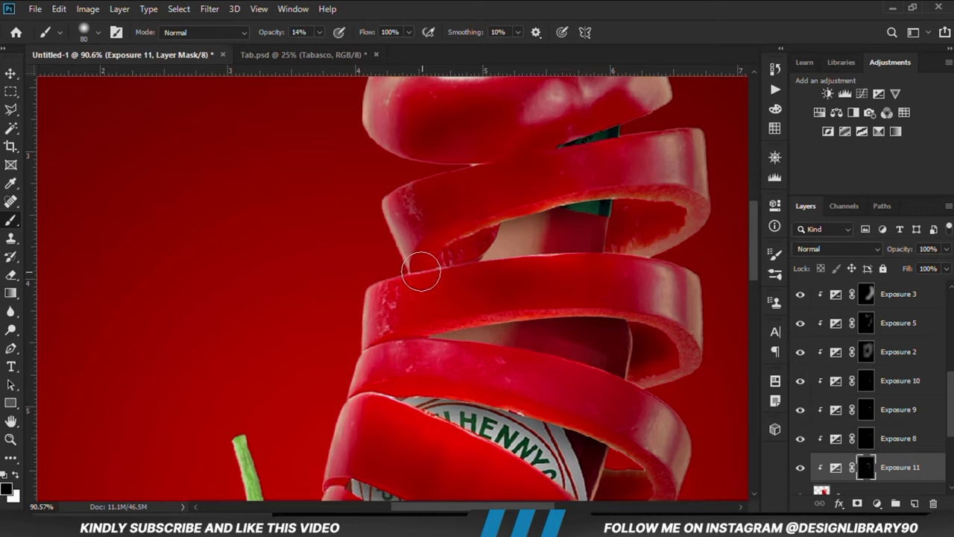
- Add an Exposure adjustment set to -3.67 clipped to the chillies' 3 copy layer and invert its mask to black
key(ctrl+0)
click(12, 74)
click(419, 372)
click(799, 298)
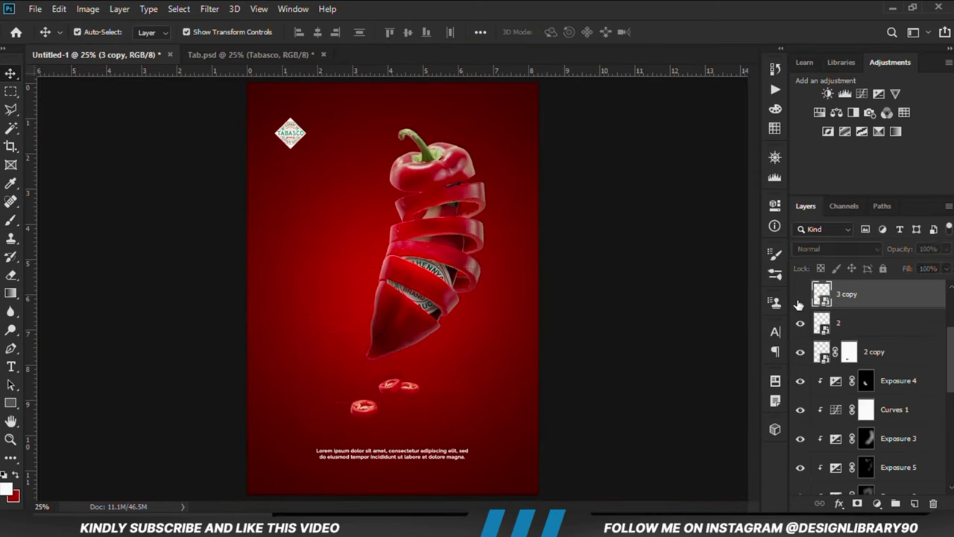
click(799, 299)
click(877, 505)
click(868, 344)
click(654, 439)
drag(654, 281, 608, 281)
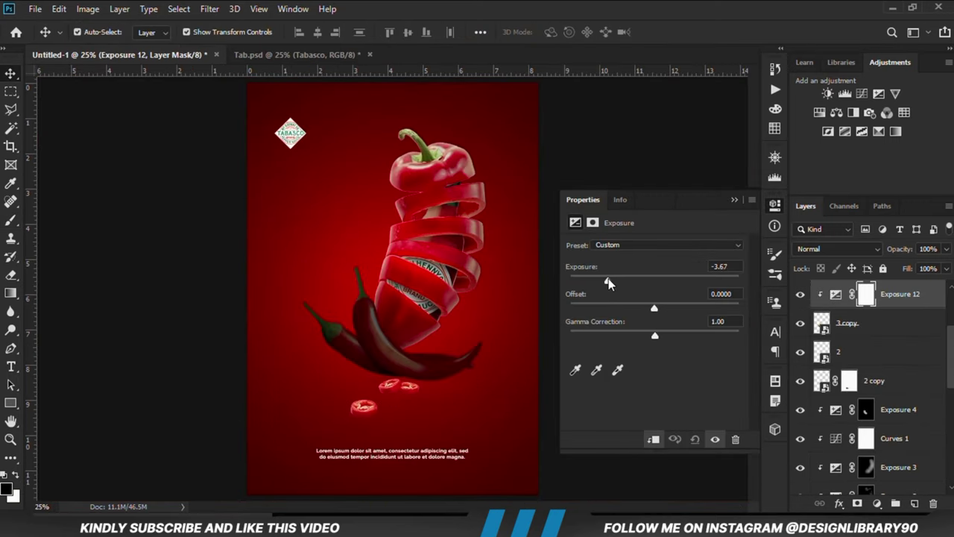
click(735, 203)
key(ctrl+i)
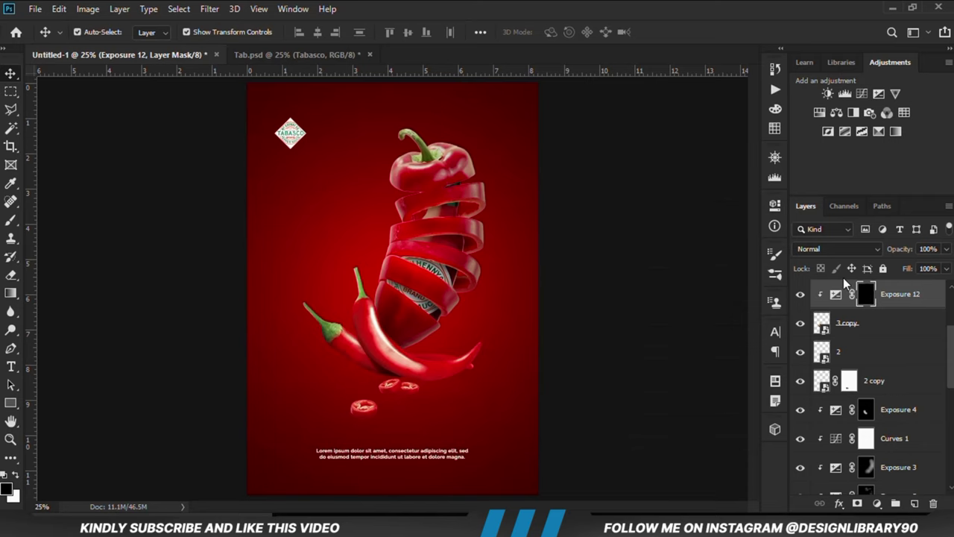
- Paint shading across the two chillies on the Exposure 12 mask with a white size 300 brush at 11% opacity
click(10, 222)
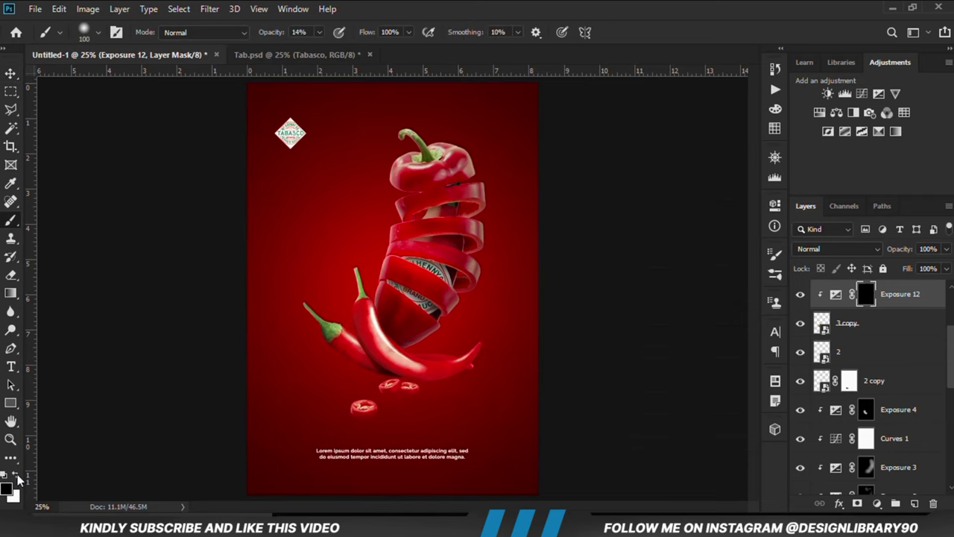
key(bracketright)
key(bracketright)
key(bracketright)
key(bracketright)
scroll(376, 258, up, 8)
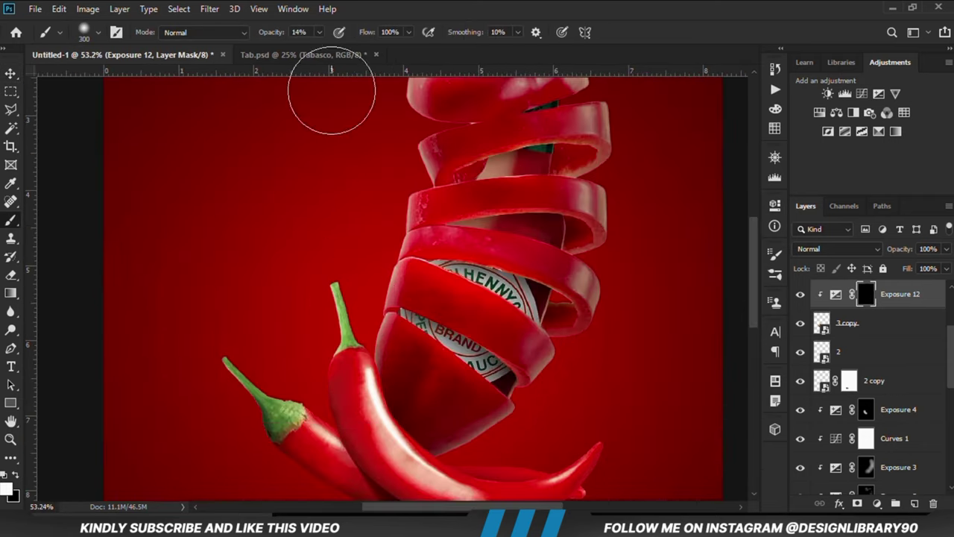
click(320, 33)
drag(318, 51, 314, 51)
scroll(351, 266, down, 2)
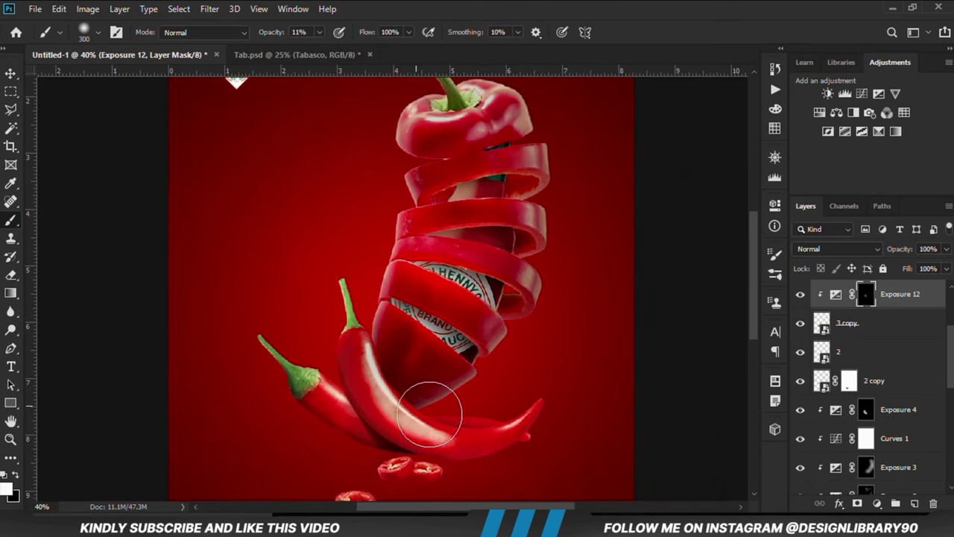
mouse_move(323, 381)
mouse_down()
mouse_move(507, 448)
mouse_move(561, 422)
mouse_up()
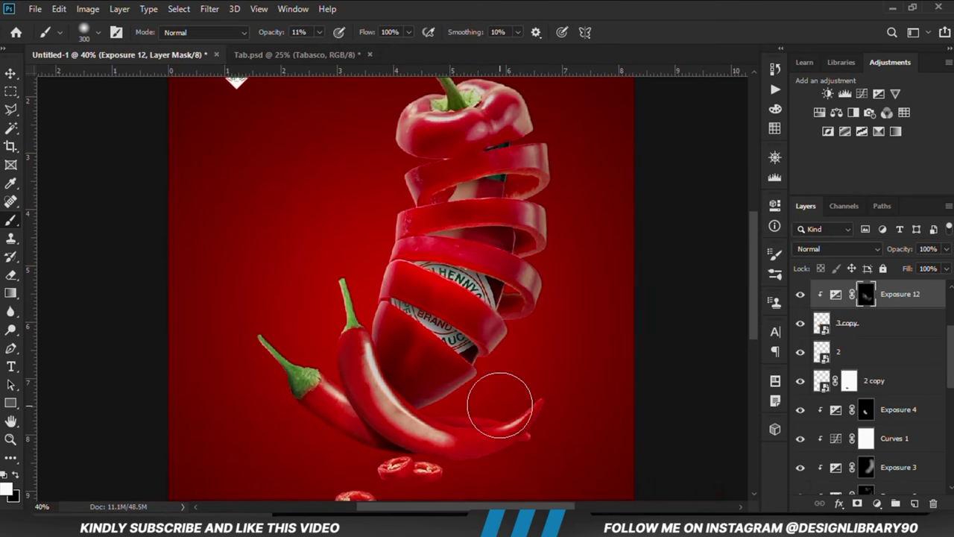
drag(500, 404, 395, 381)
- Refine the chillies' shading on the Exposure 12 mask with a size 100 brush and a black size 200 brush at 11% opacity
key(bracketleft)
key(bracketleft)
key(bracketleft)
key(bracketleft)
key(bracketleft)
key(bracketleft)
scroll(399, 384, up, 2)
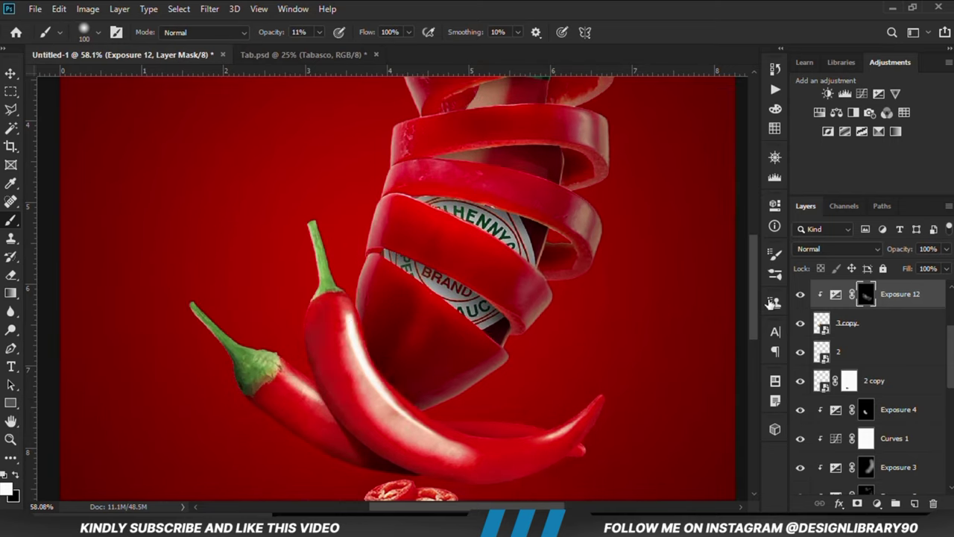
key(x)
key(bracketright)
key(bracketright)
key(bracketright)
key(bracketright)
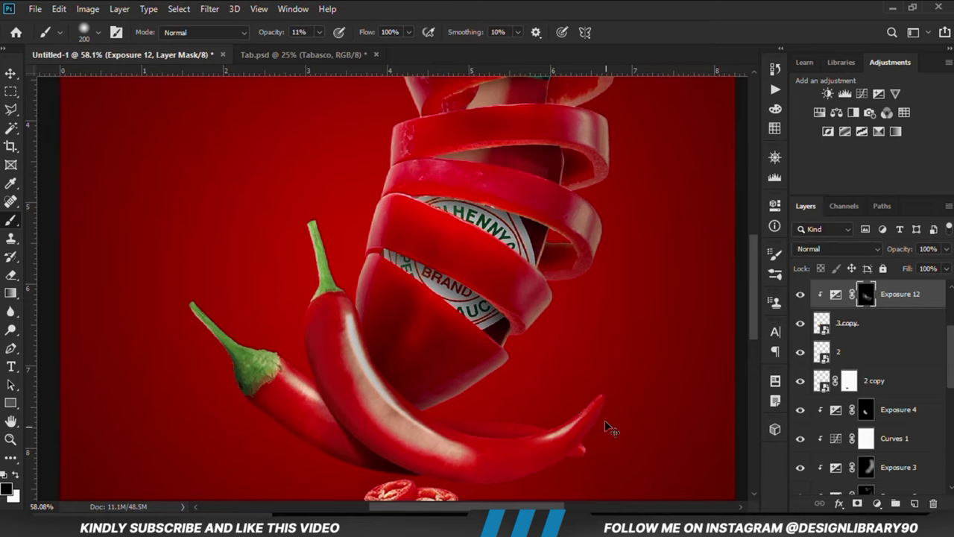
- Add an Exposure adjustment clipped to the single chilli slice's layer 2 and invert its mask to black
key(ctrl+0)
click(11, 73)
click(880, 351)
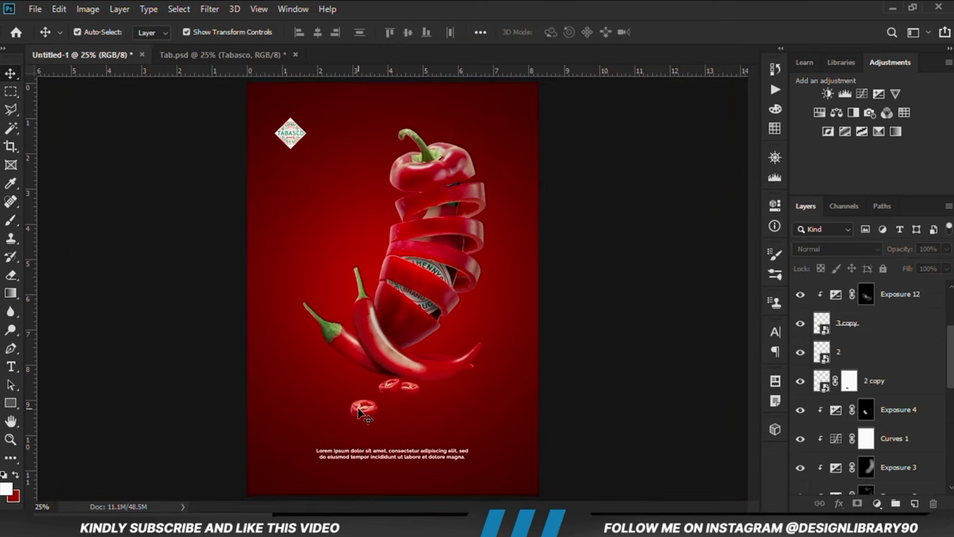
click(876, 503)
click(872, 332)
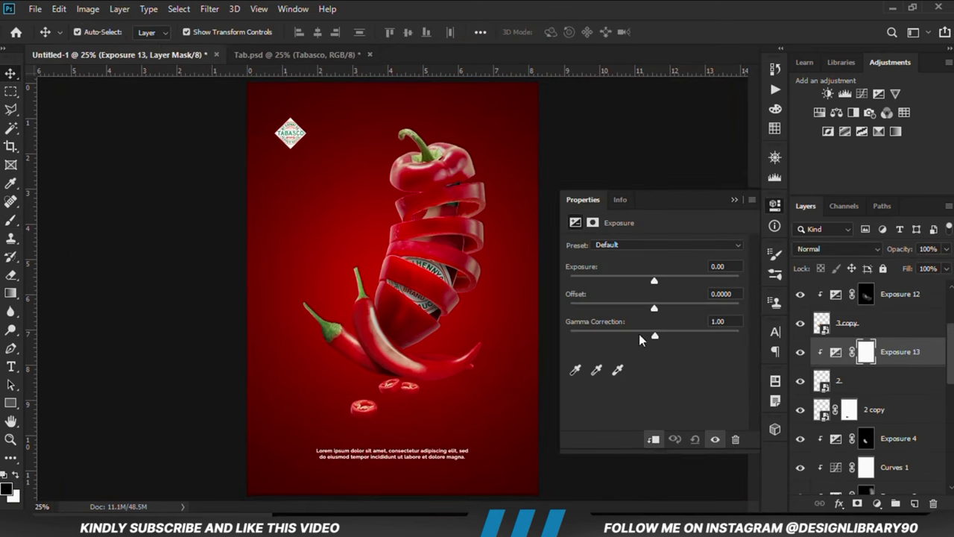
click(735, 200)
key(ctrl+i)
- Darken the lower part of the single chilli slice on the Exposure 13 mask with a white size 200 brush at 11% opacity
right_click(10, 220)
click(68, 223)
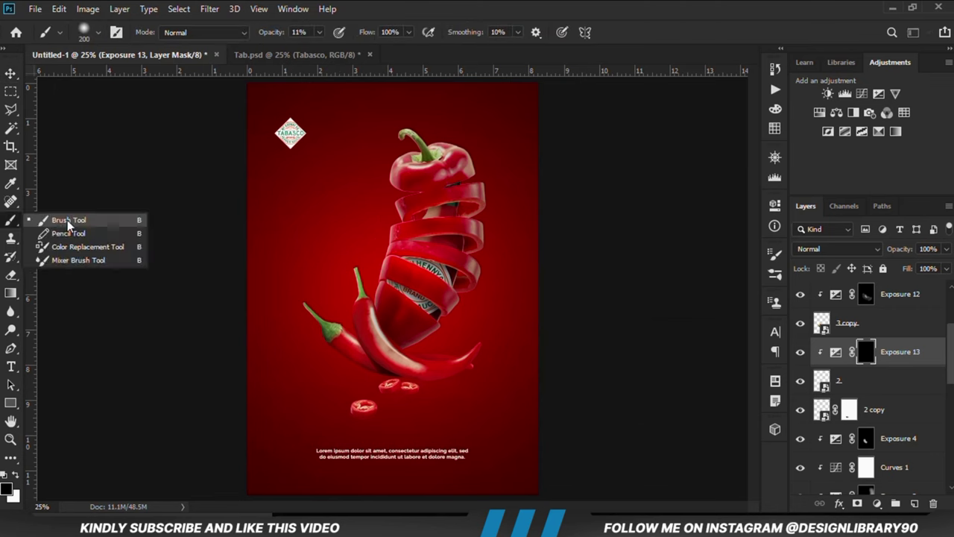
scroll(372, 419, up, 1)
scroll(372, 419, up, 3)
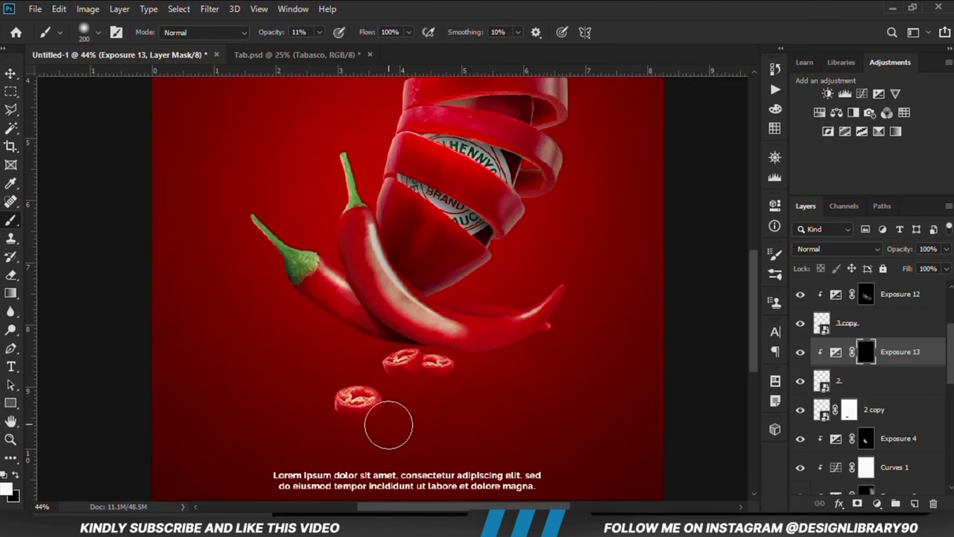
mouse_move(388, 426)
mouse_down()
mouse_move(322, 428)
mouse_move(345, 431)
mouse_move(387, 412)
mouse_up()
- Add a darkening Exposure adjustment clipped to the paired chilli slices' layer 1 and invert its mask to black
key(v)
click(417, 362)
click(877, 503)
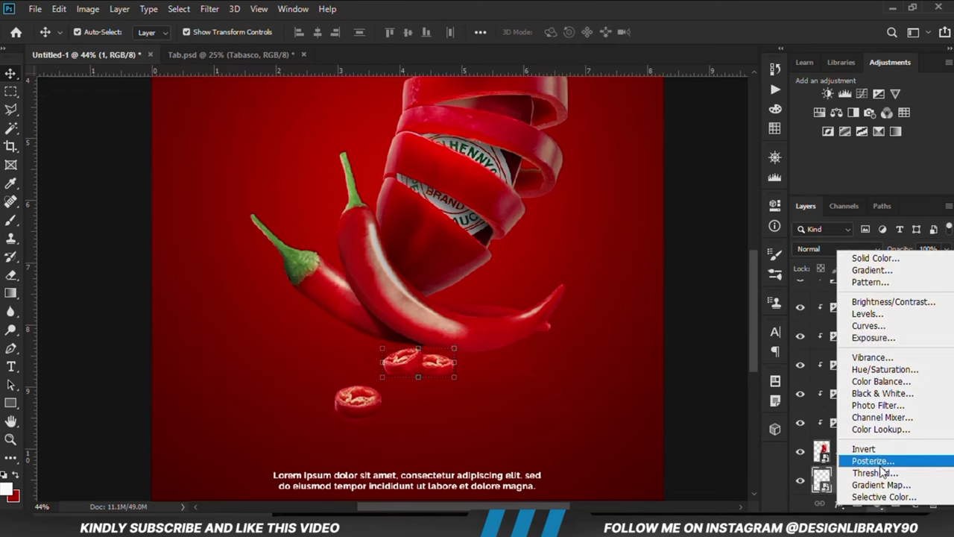
click(874, 338)
click(654, 439)
drag(654, 280, 613, 281)
click(739, 200)
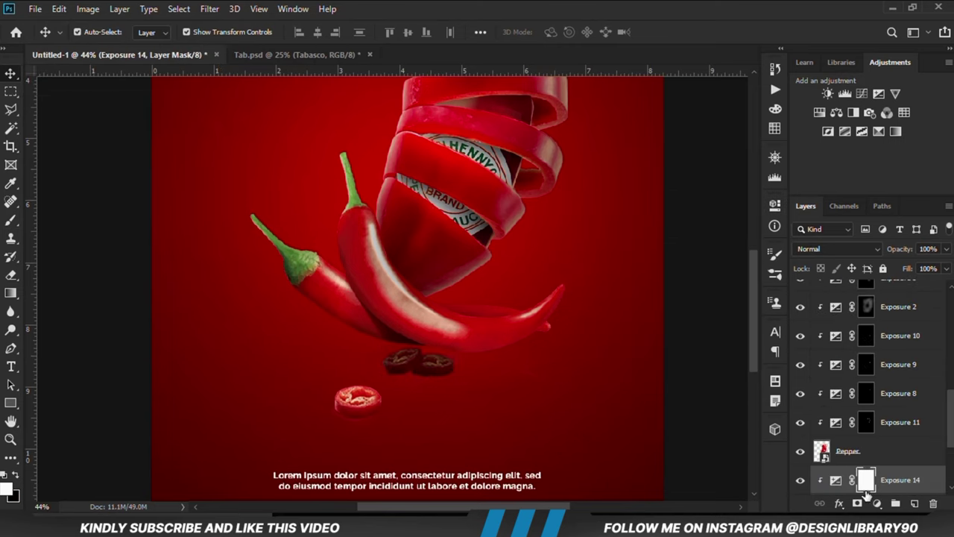
key(ctrl+i)
- Shade the paired chilli slices on the Exposure 14 mask with the white size 200 brush at 11% opacity
click(11, 221)
click(67, 217)
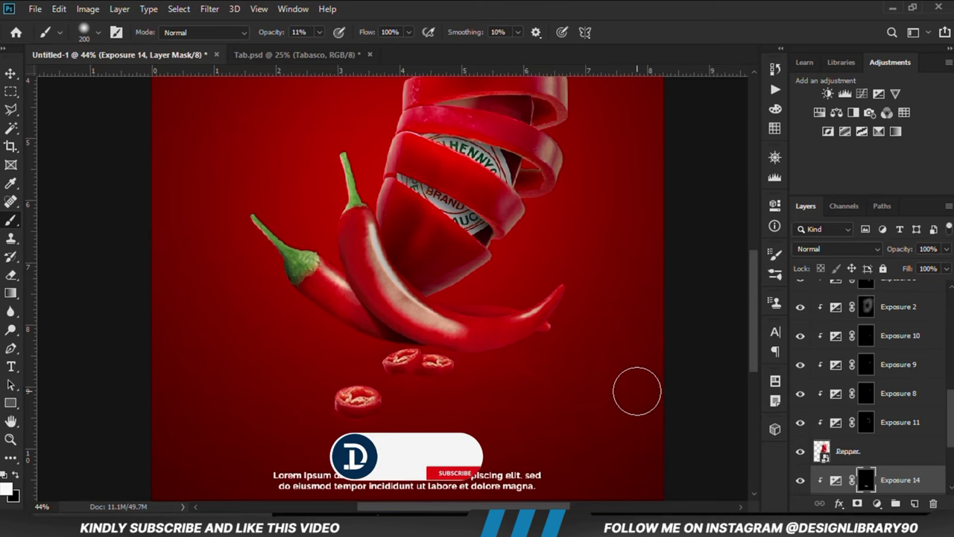
key(ctrl+0)
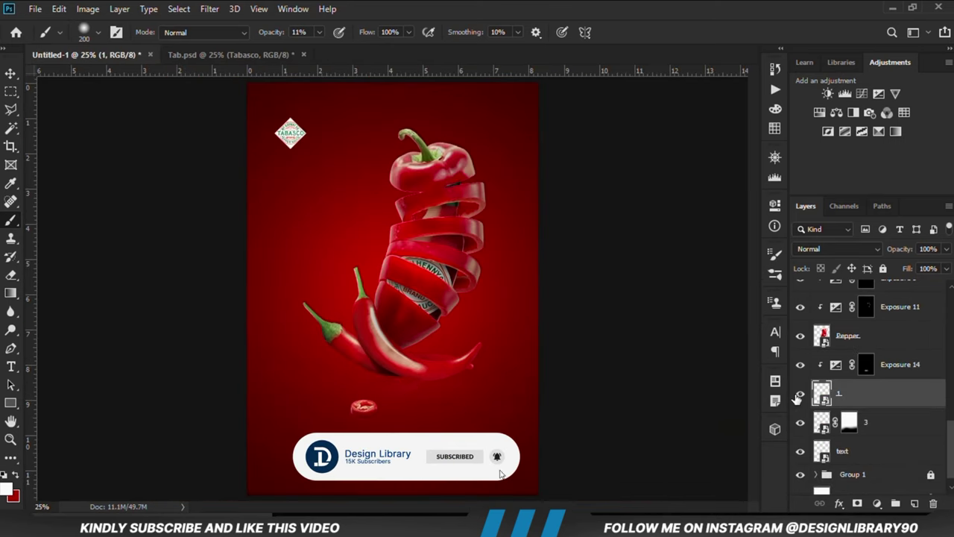
- Add a new layer directly below the paired slices' layer and flatten the brush into a thin size 500 ellipse at 100% opacity
click(914, 503)
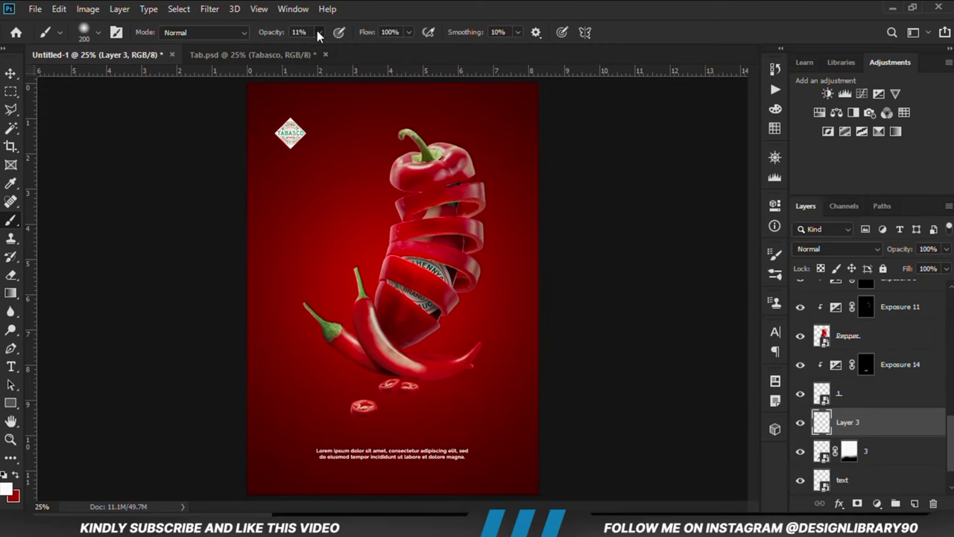
drag(319, 35, 438, 10)
key(bracketright)
key(bracketright)
key(bracketright)
click(775, 256)
drag(678, 315, 649, 317)
text(6)
click(736, 140)
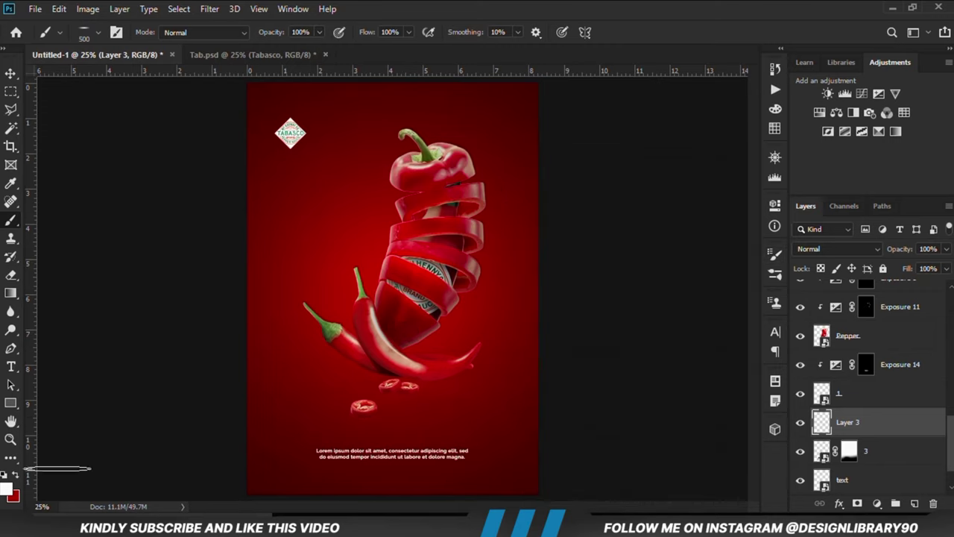
- Paint a black contact shadow under the left slice of the pair with the flattened brush at size 125
key(d)
scroll(403, 399, up, 5)
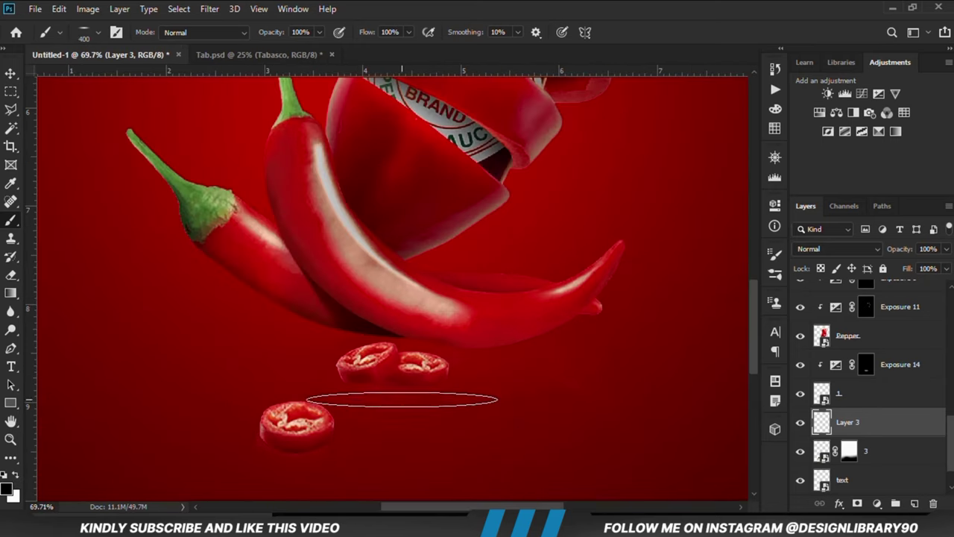
key(bracketleft)
key(bracketleft)
key(bracketleft)
key(bracketleft)
scroll(384, 388, up, 3)
key(bracketleft)
key(bracketleft)
key(bracketleft)
click(339, 377)
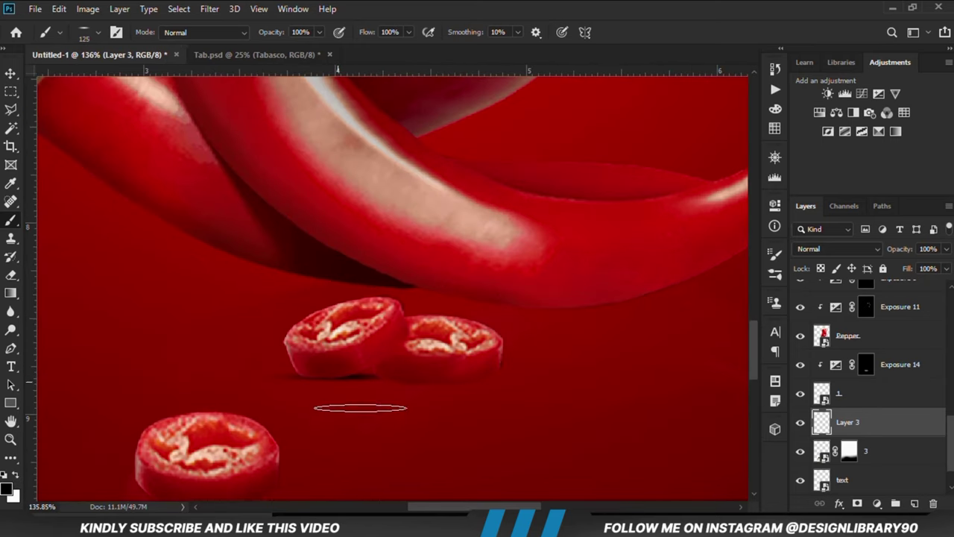
- Paint a contact shadow under the right slice of the pair on another new layer with the flattened brush at size 175
key(bracketright)
key(bracketright)
click(458, 377)
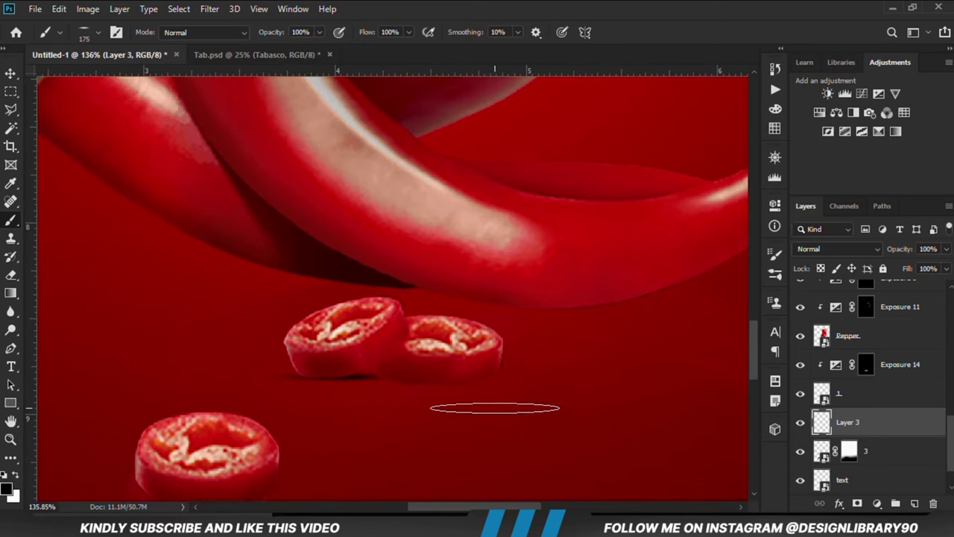
click(914, 504)
drag(448, 381, 453, 383)
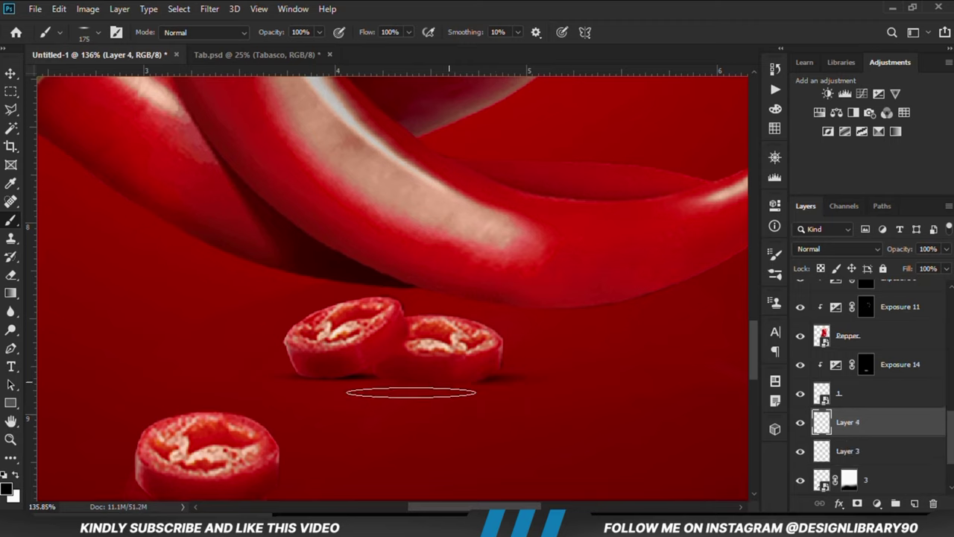
- Lower the opacity of both slice shadow layers, setting the left slice's shadow to 55%
click(945, 249)
drag(945, 266, 928, 269)
click(865, 451)
click(945, 249)
scroll(425, 388, down, 4)
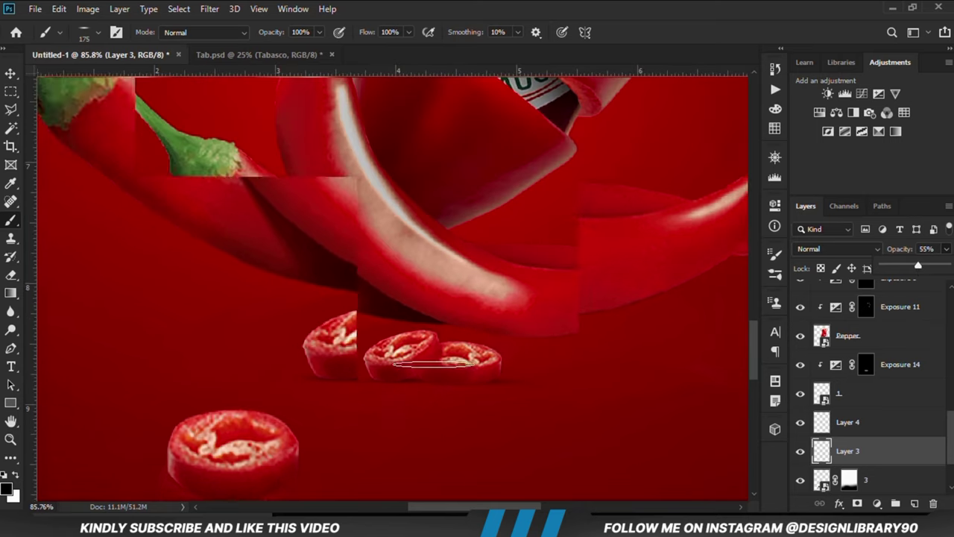
- Add a new empty layer directly below the single lower slice's layer
click(10, 73)
mouse_move(11, 63)
mouse_down()
mouse_move(20, 90)
mouse_move(1, 54)
mouse_up()
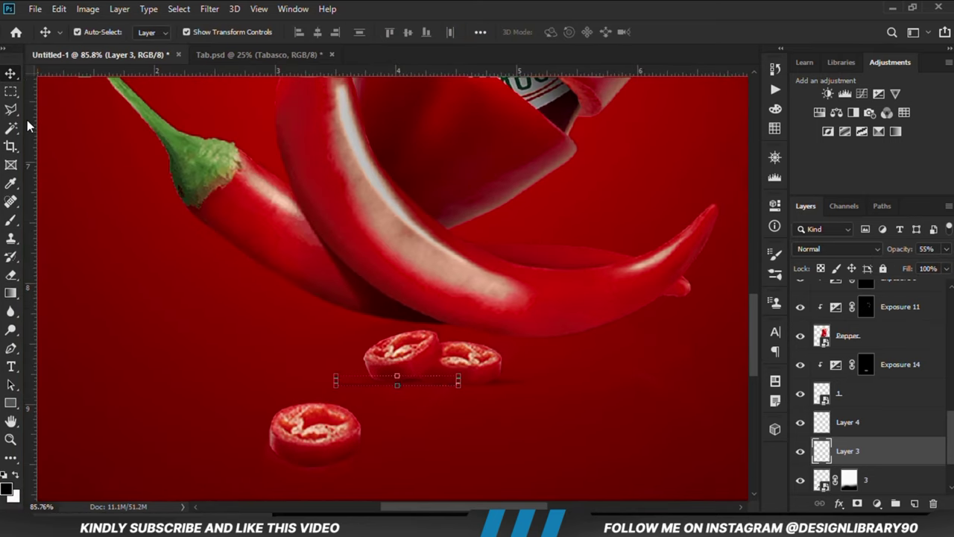
click(333, 461)
click(869, 332)
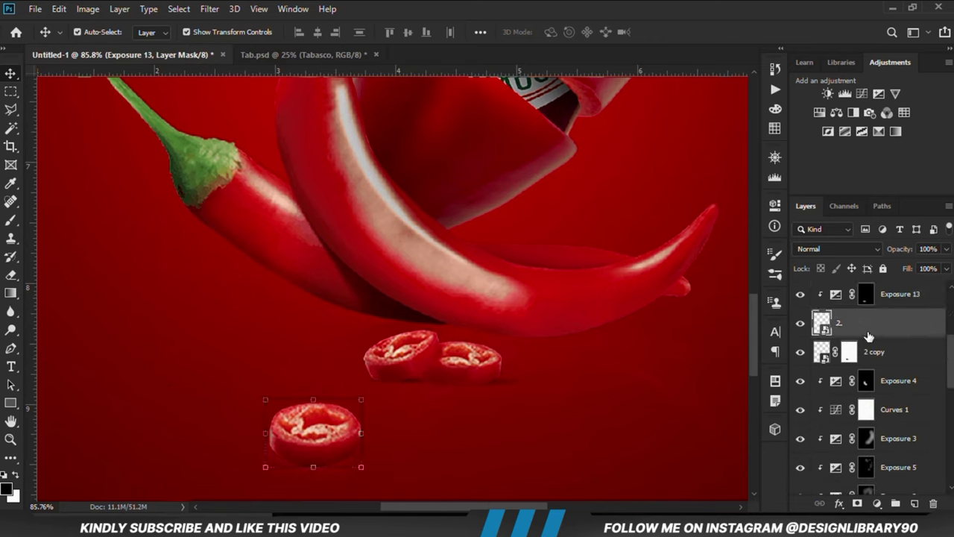
click(873, 351)
click(915, 504)
- Paint a black contact shadow under the single slice with the flattened brush at size 200 and lower its layer opacity to 50%
click(10, 219)
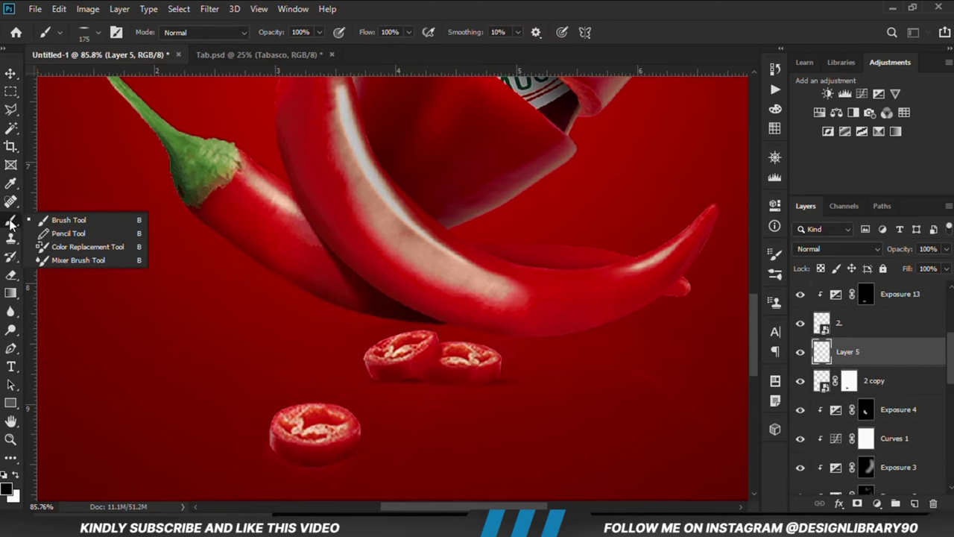
click(75, 220)
click(322, 458)
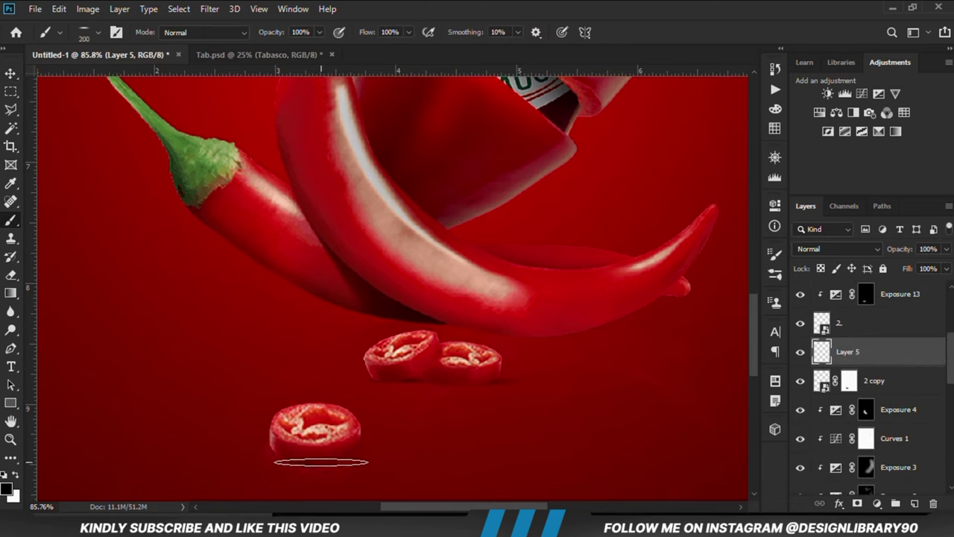
click(945, 249)
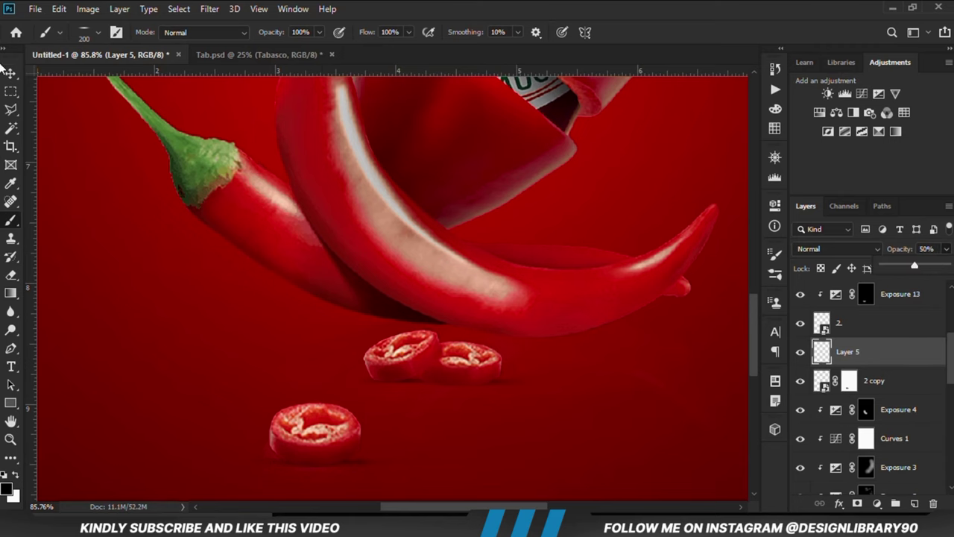
click(10, 73)
click(102, 143)
- Add a new empty layer directly below the two whole chillies' layer, above Exposure 13
key(ctrl+0)
key(ctrl+minus)
click(364, 352)
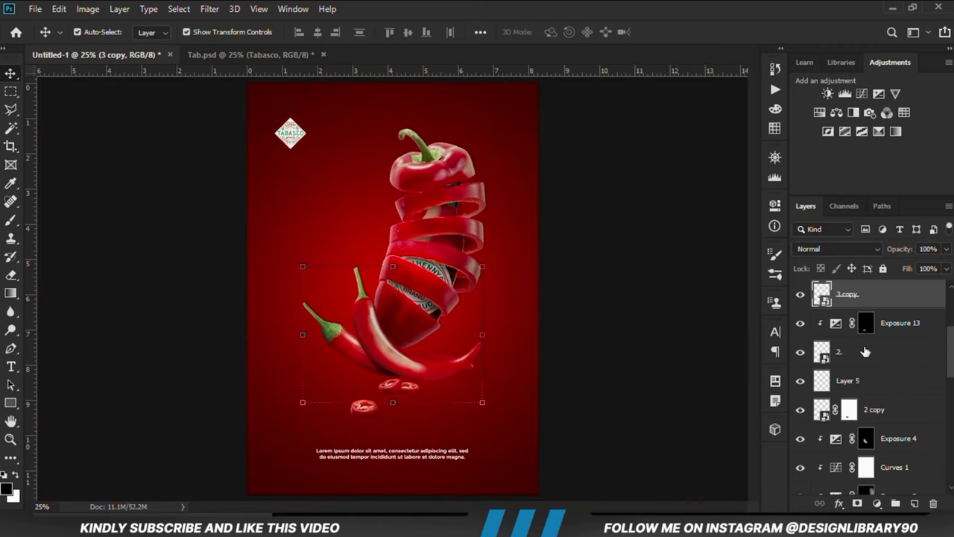
click(866, 349)
click(874, 305)
click(800, 295)
click(800, 295)
click(897, 329)
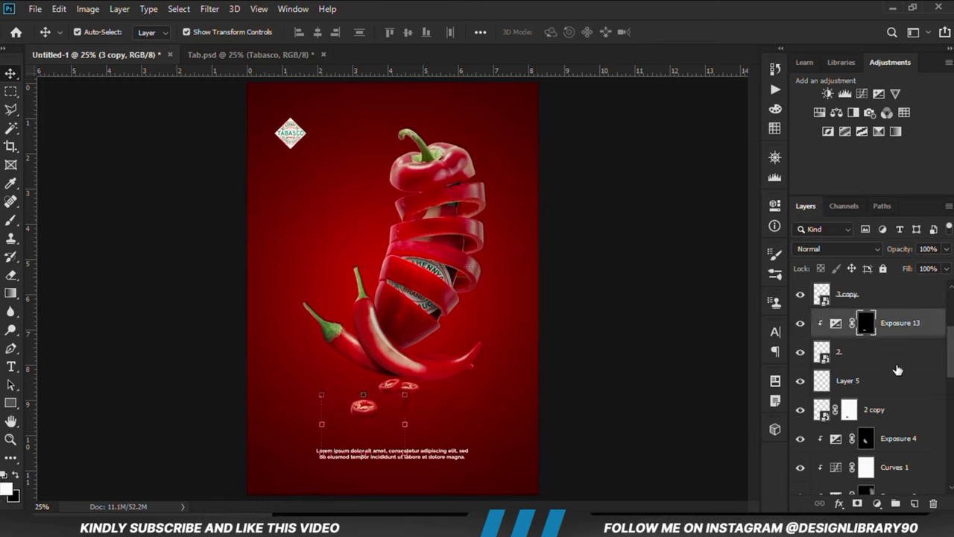
click(914, 504)
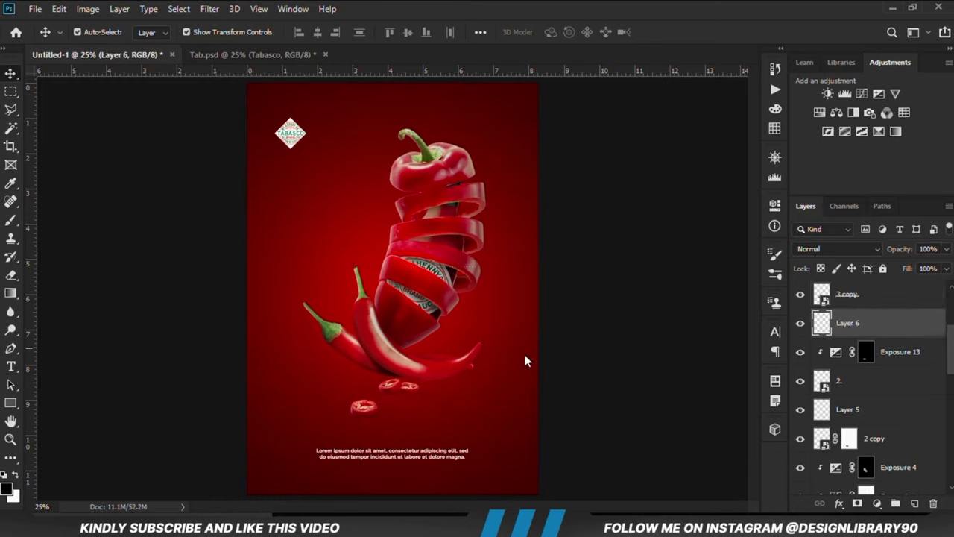
- Paint a black contact shadow beneath the left chilli with the flattened brush at size 400
click(10, 220)
click(60, 219)
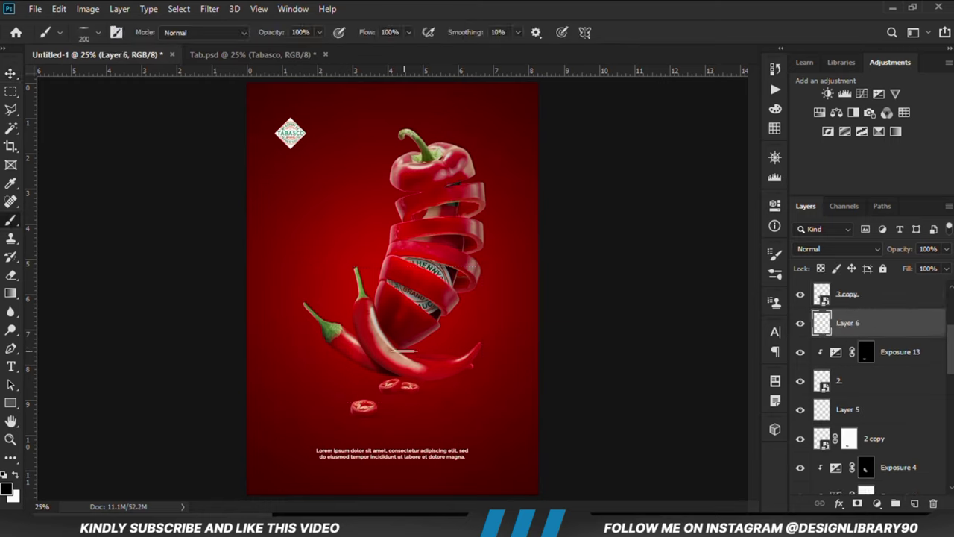
key(bracketright)
key(bracketright)
key(bracketright)
key(bracketright)
key(bracketright)
key(bracketright)
key(bracketright)
scroll(373, 384, up, 5)
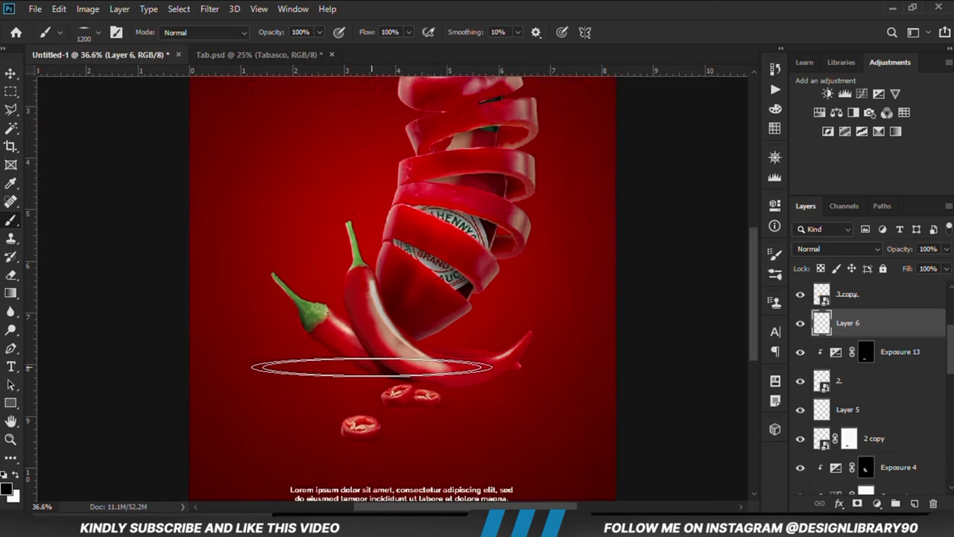
key(bracketleft)
key(bracketleft)
key(bracketleft)
key(bracketleft)
key(bracketleft)
key(bracketleft)
key(bracketleft)
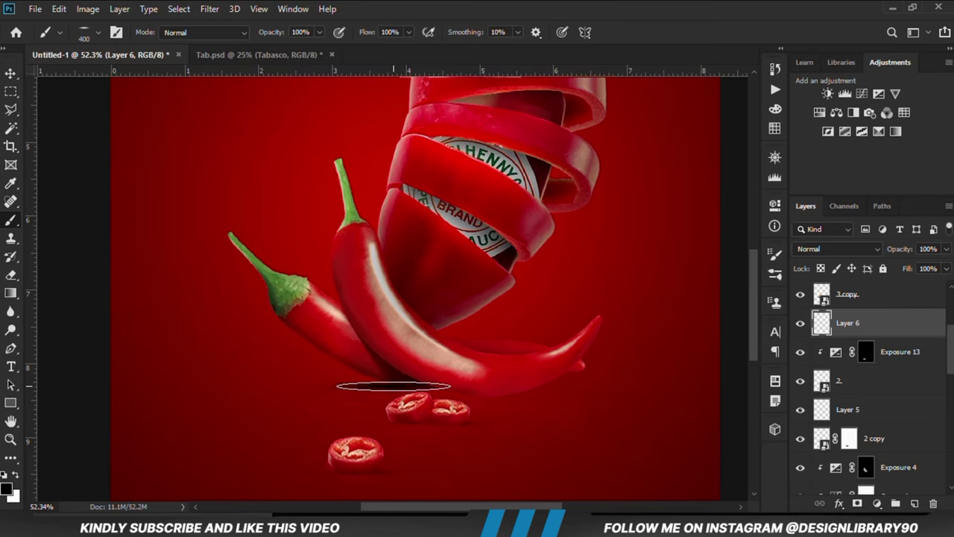
- Paint a contact shadow beneath the right chilli on another new layer and lower that layer's opacity to 39%
click(916, 504)
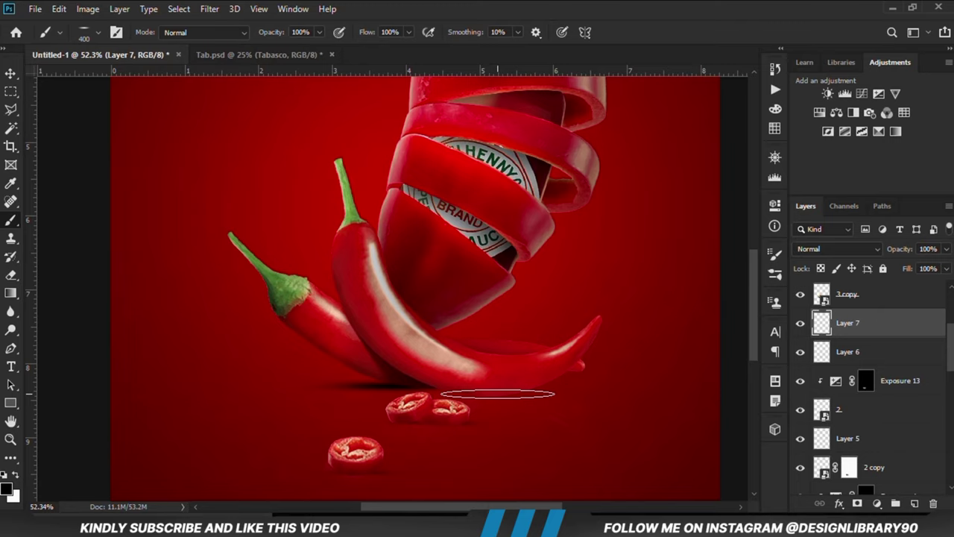
click(498, 394)
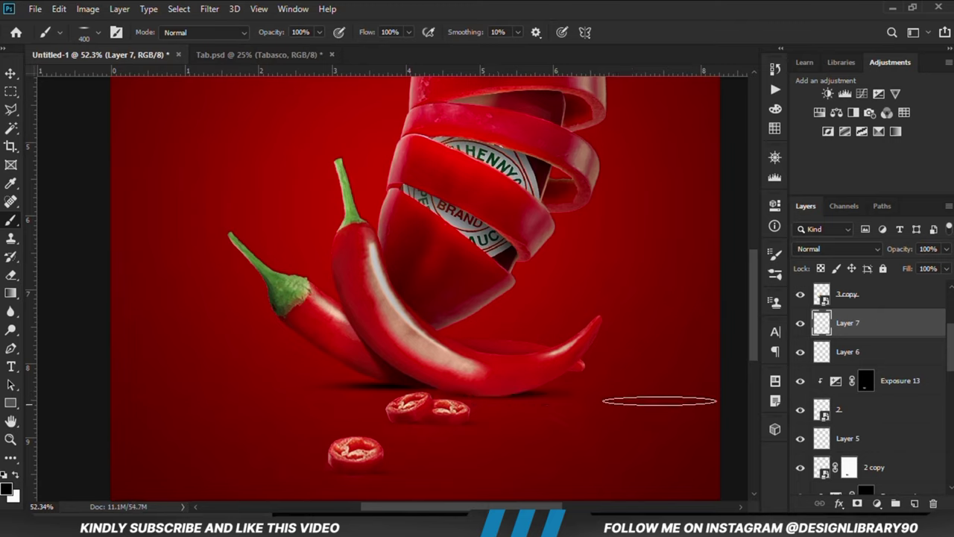
click(944, 251)
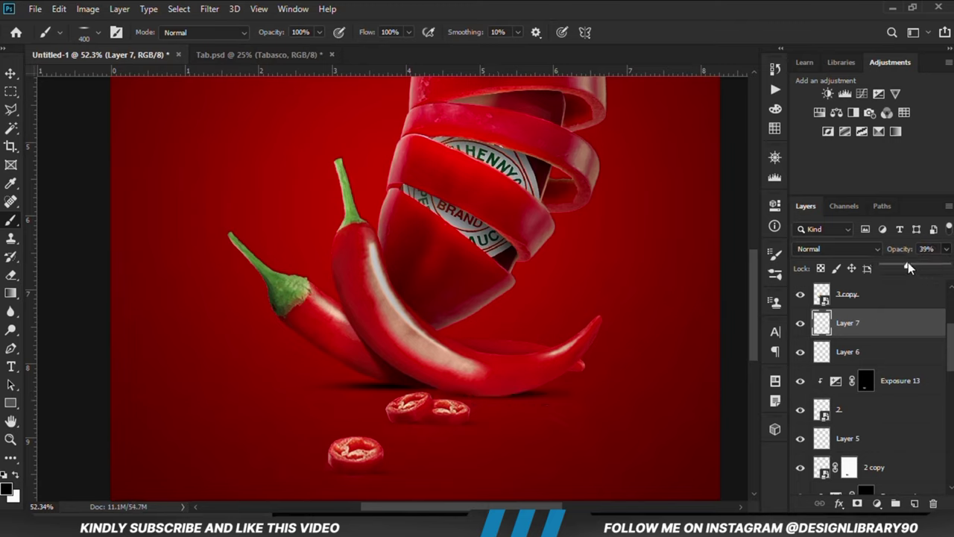
- Set the opacity of the left chilli's shadow layer to 48%
click(862, 352)
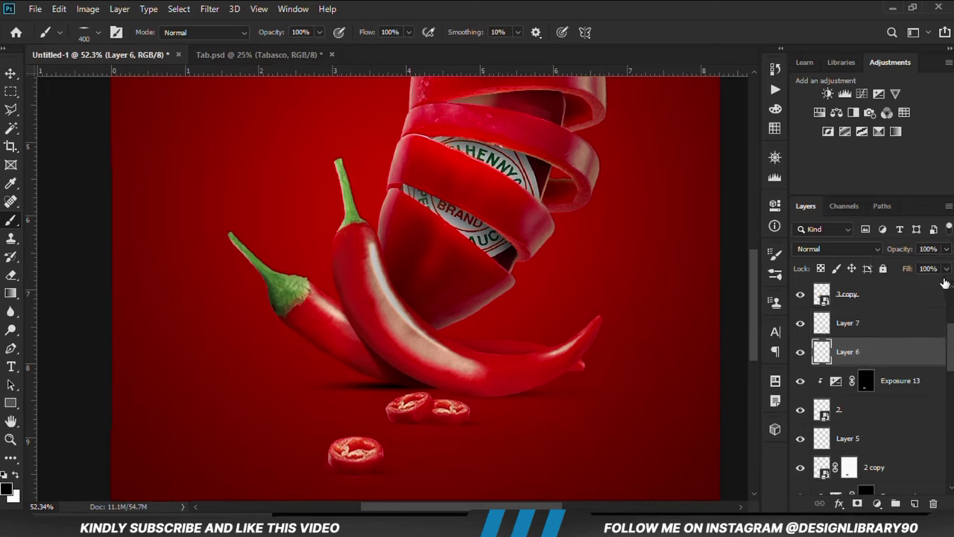
click(945, 250)
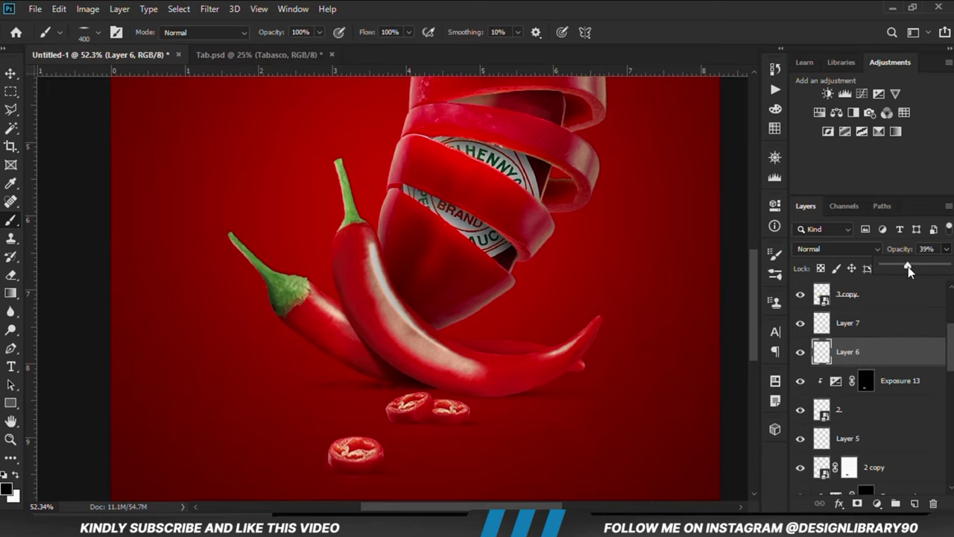
drag(908, 266, 913, 267)
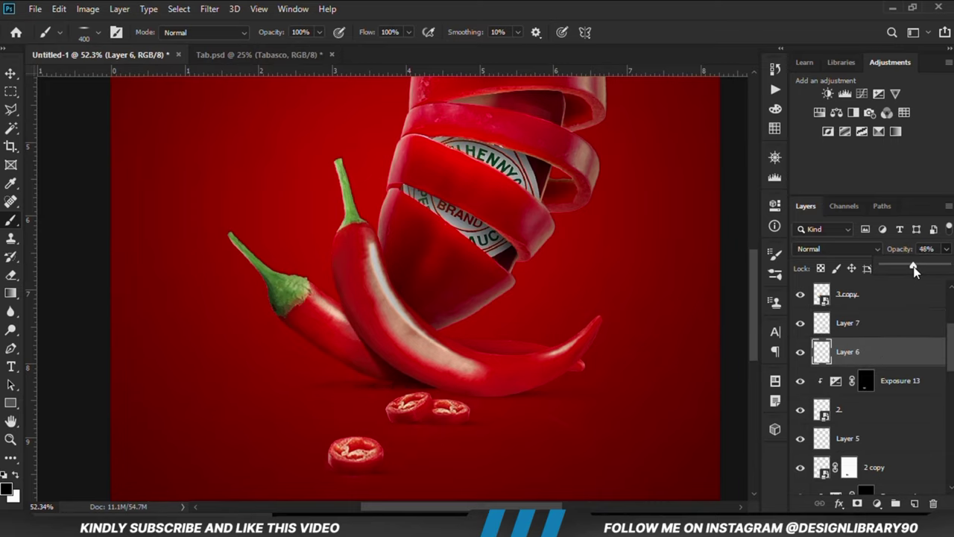
click(11, 74)
click(51, 118)
- Add an Exposure adjustment clipped to the sliced pepper, directly above Exposure 11
key(ctrl+0)
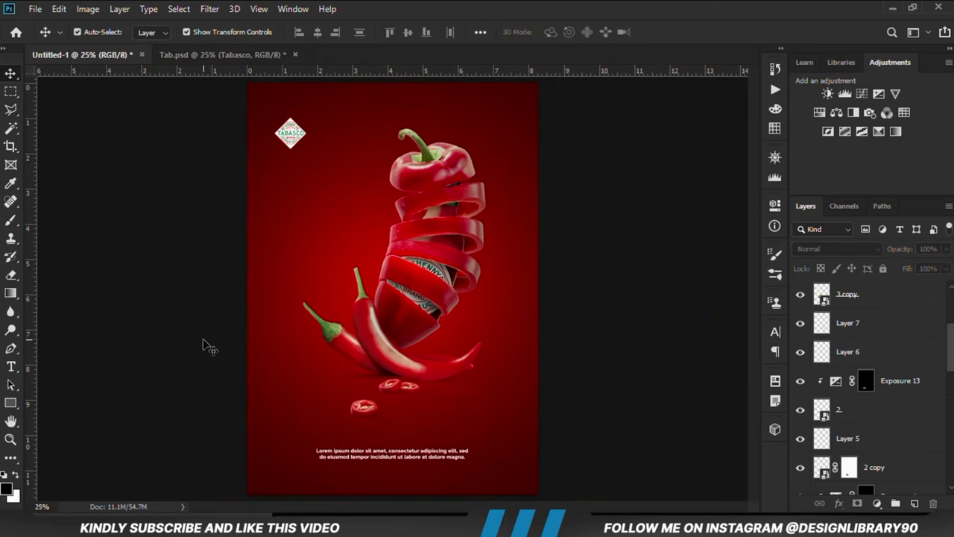
click(422, 183)
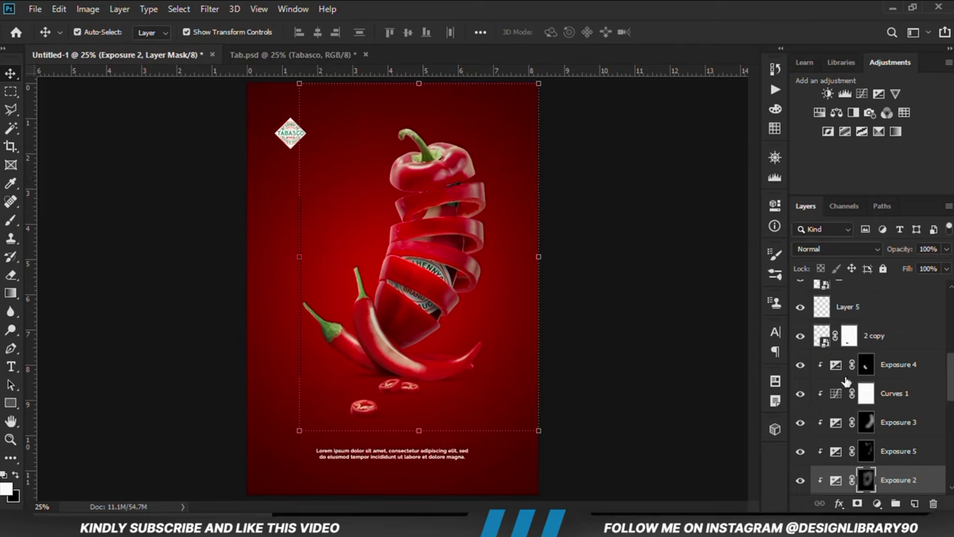
scroll(899, 449, down, 6)
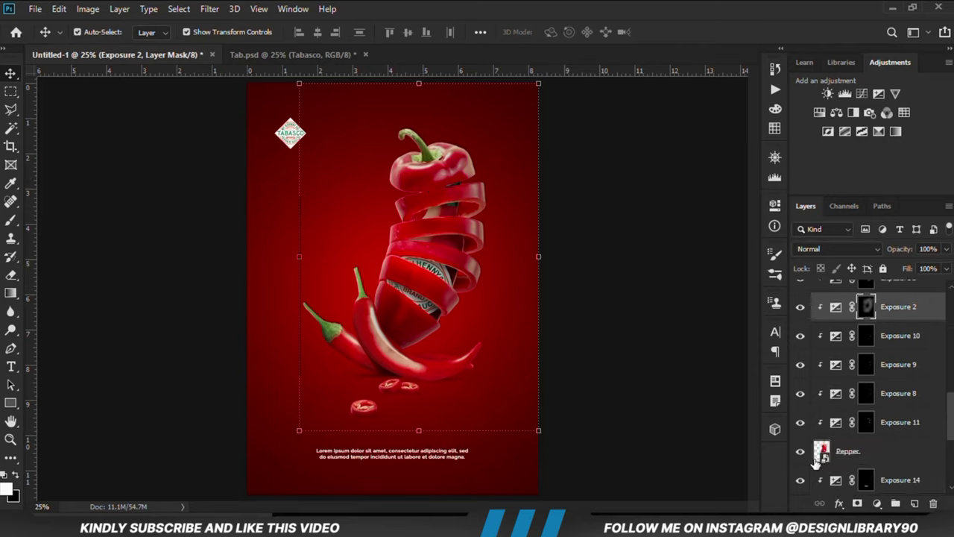
click(800, 451)
click(801, 451)
click(890, 425)
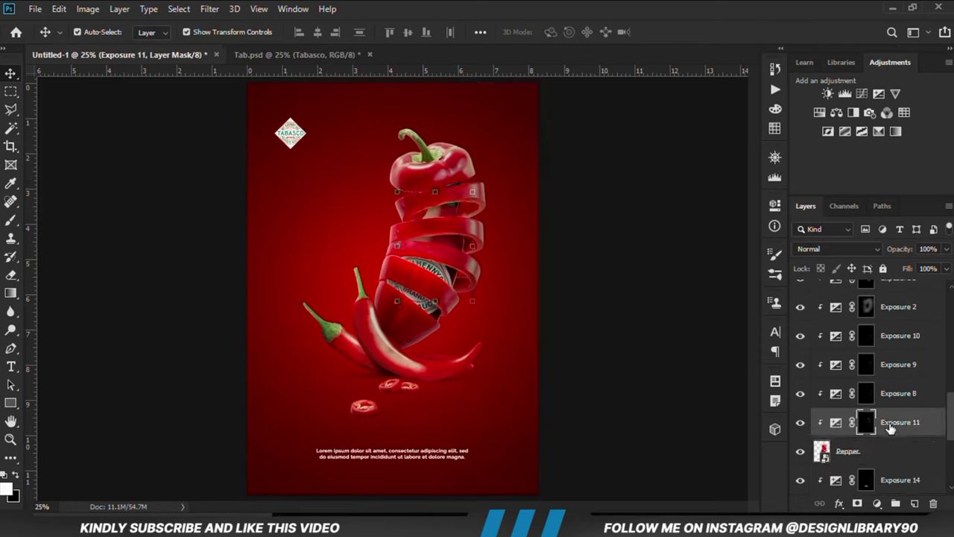
click(880, 504)
click(815, 330)
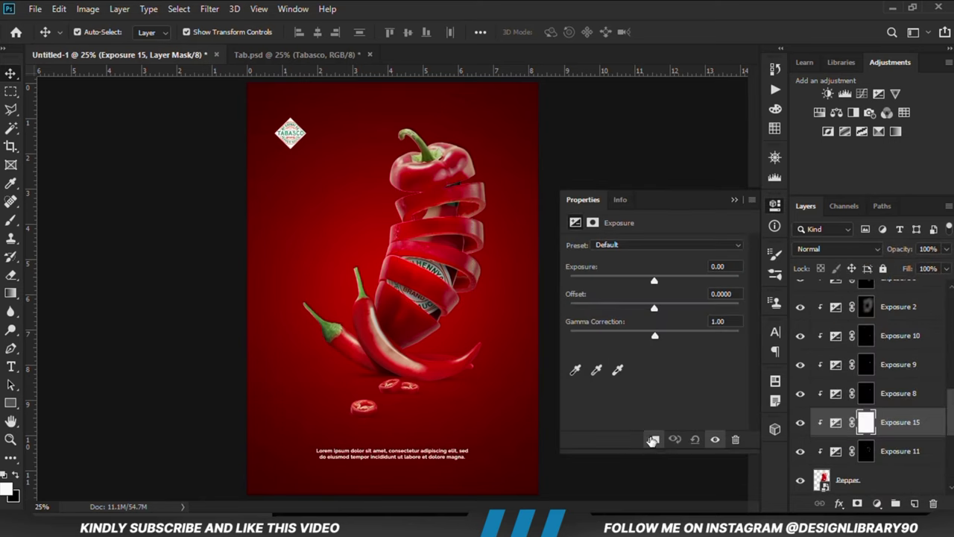
- Raise the new adjustment's exposure to brighten the pepper strongly and invert its mask to black
drag(666, 283, 688, 283)
click(734, 201)
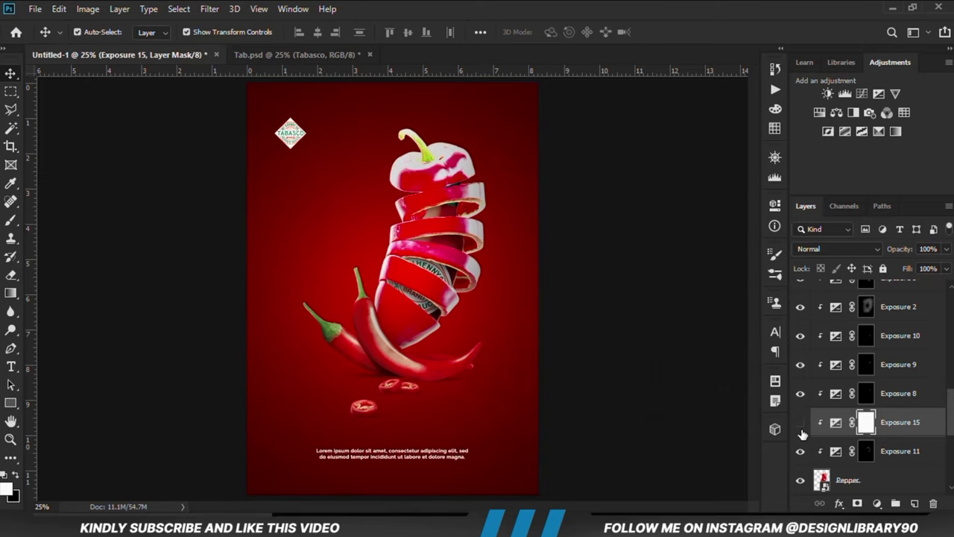
click(800, 423)
key(ctrl+i)
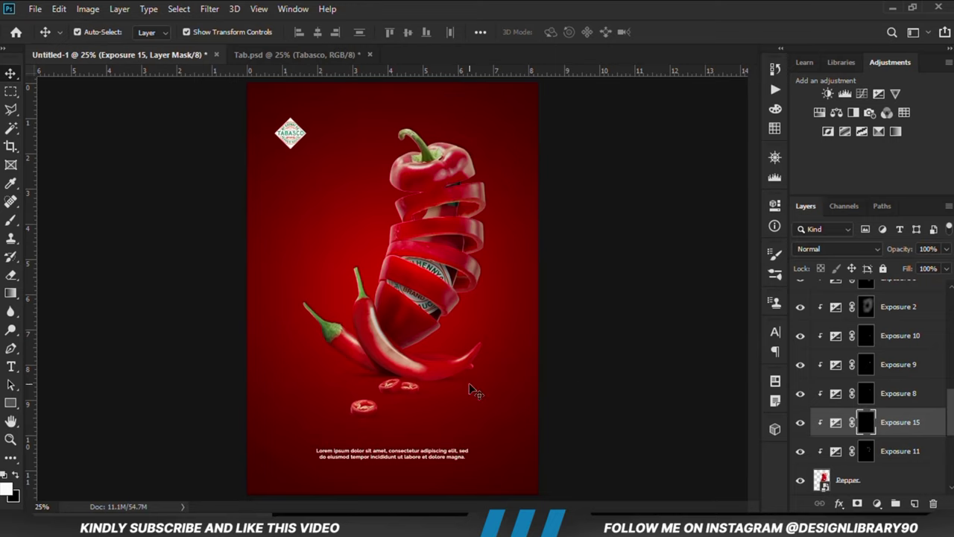
- Restore the brush to a round soft tip at size 200 with 35% opacity for painting the mask white
right_click(11, 219)
click(75, 218)
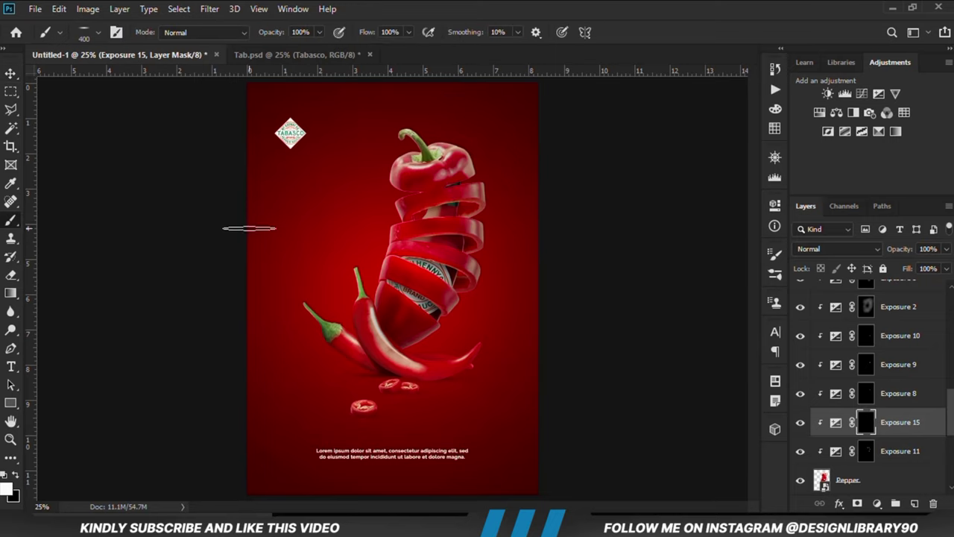
right_click(284, 232)
drag(311, 139, 311, 168)
click(448, 3)
key(bracketleft)
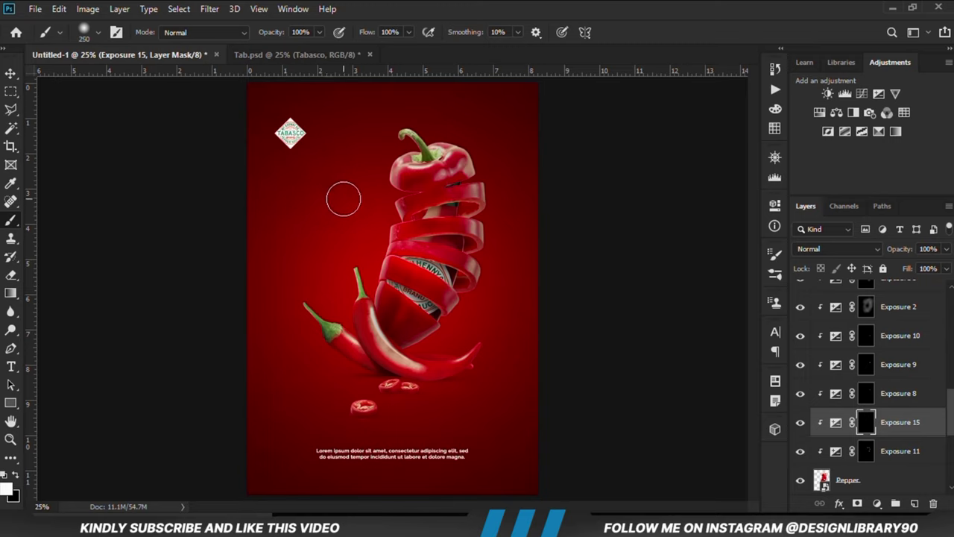
click(319, 32)
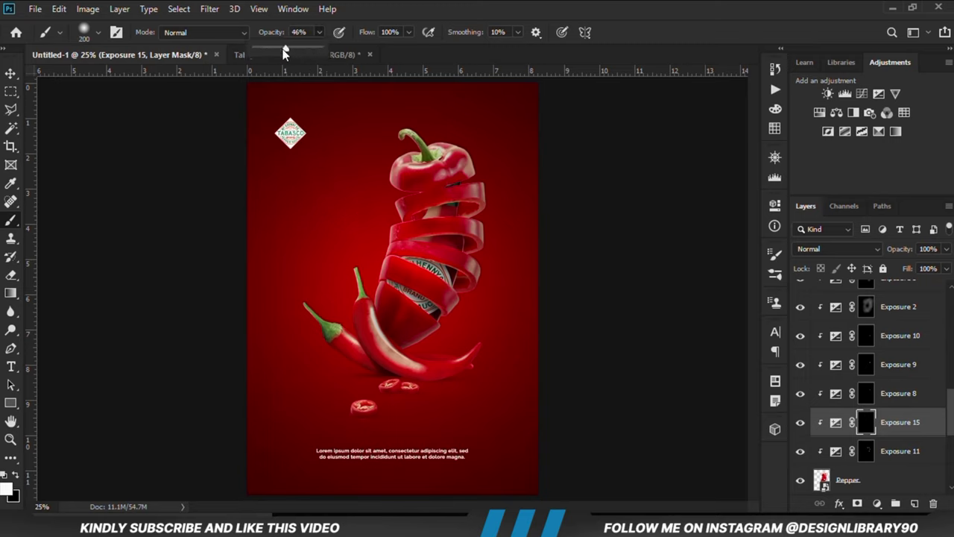
click(398, 5)
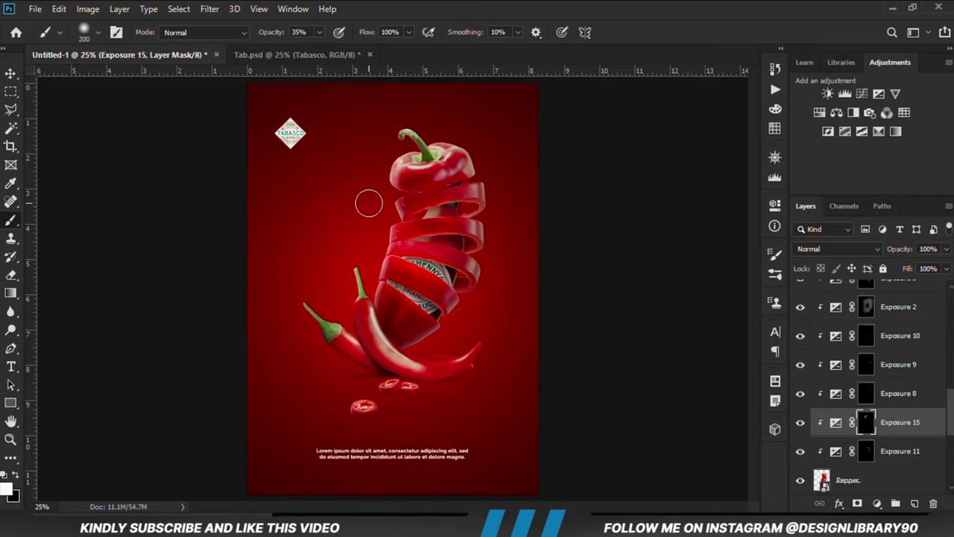
- Paint white on the Exposure 15 mask along the pepper's left edge with the brush at size 400 to add a highlight
key(bracketright)
key(bracketright)
drag(381, 179, 345, 275)
drag(370, 200, 334, 310)
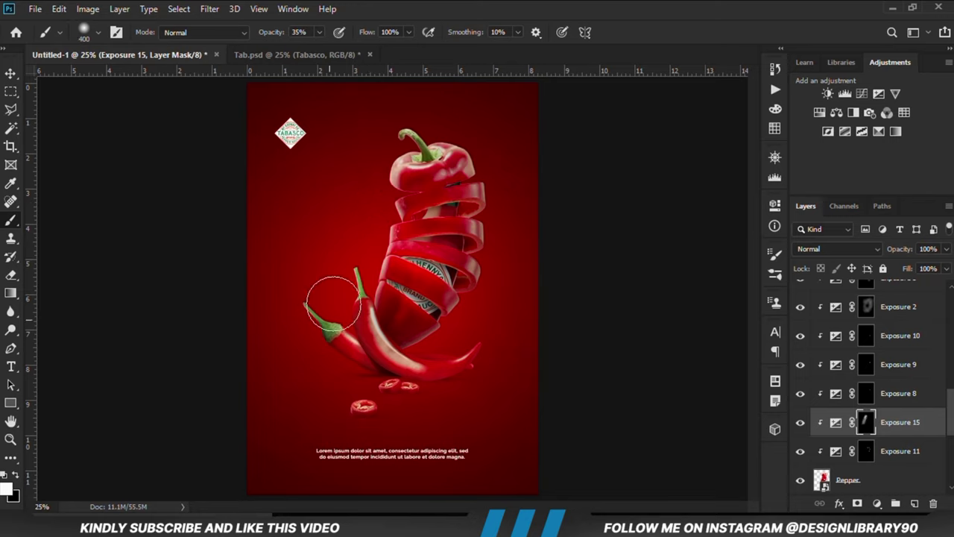
mouse_move(369, 155)
mouse_down()
mouse_move(397, 191)
mouse_move(372, 242)
mouse_up()
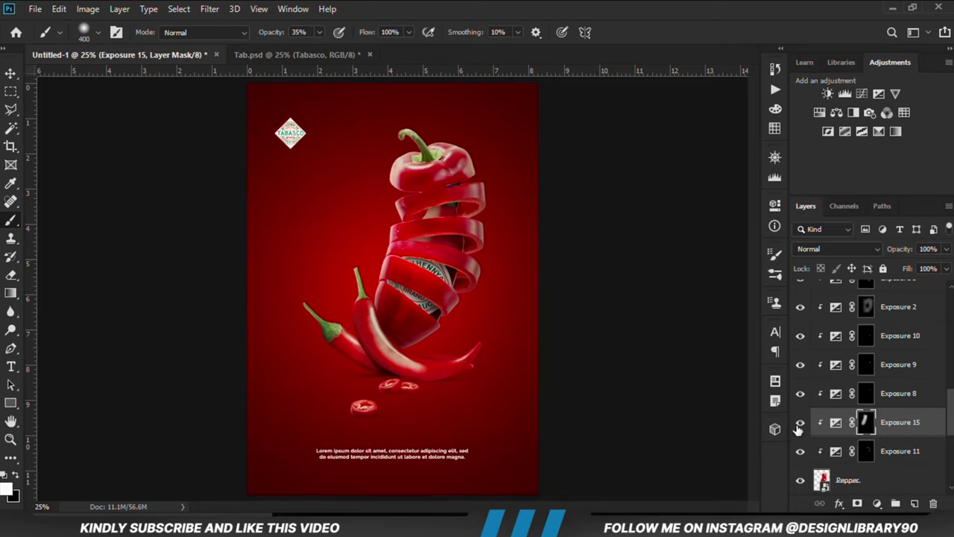
- Compare the pepper with and without the Exposure 15 highlight and lower that layer's opacity to 83%
click(800, 423)
click(799, 423)
click(947, 249)
mouse_move(942, 266)
mouse_down()
mouse_move(919, 263)
mouse_move(936, 265)
mouse_up()
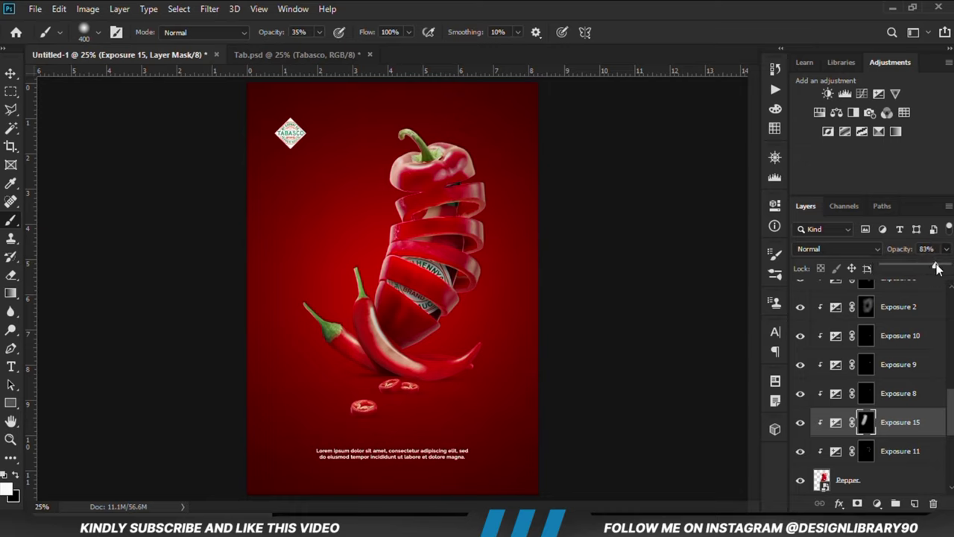
click(11, 74)
click(121, 182)
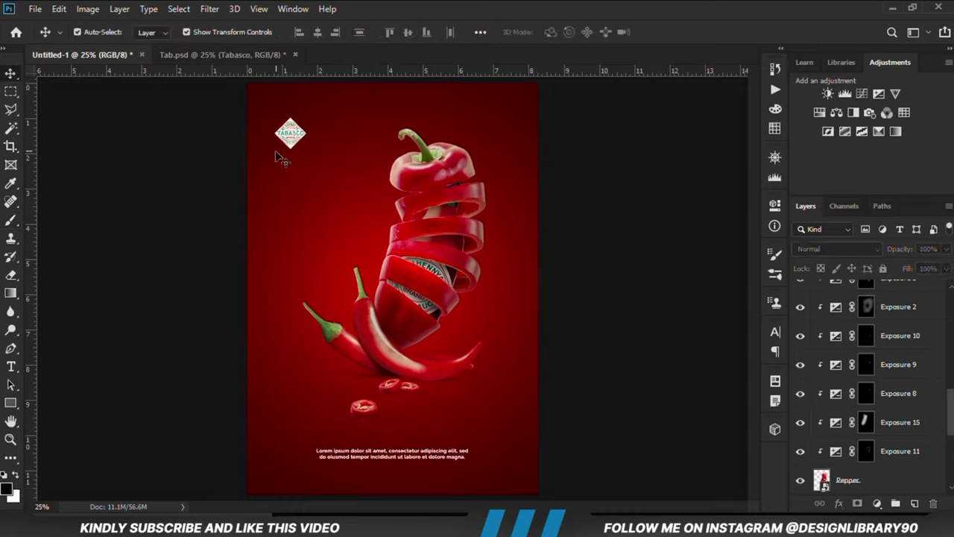
- Duplicate the Tabasco logo and place the copy over the pepper's top piece, beside the stem
click(289, 132)
key(ctrl+j)
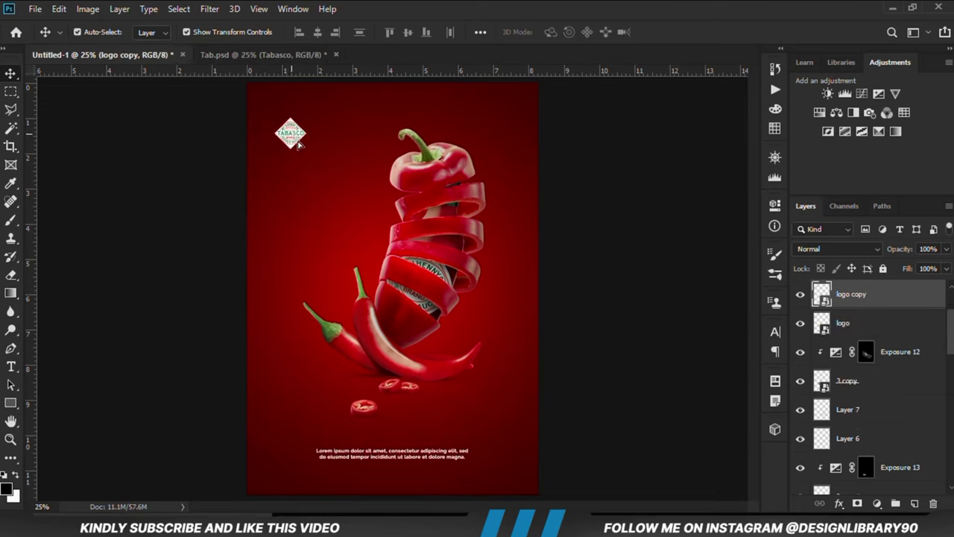
drag(297, 144, 450, 171)
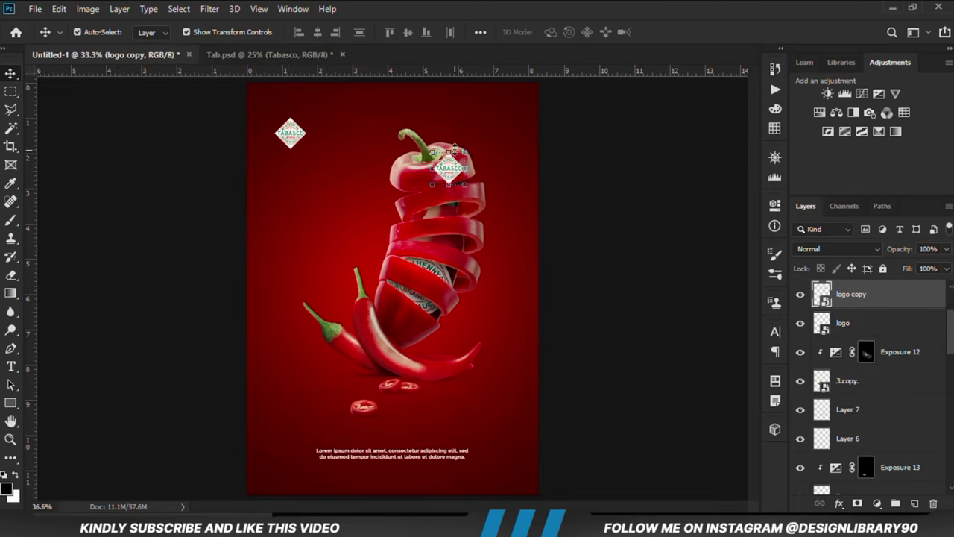
scroll(450, 170, up, 5)
scroll(453, 149, up, 1)
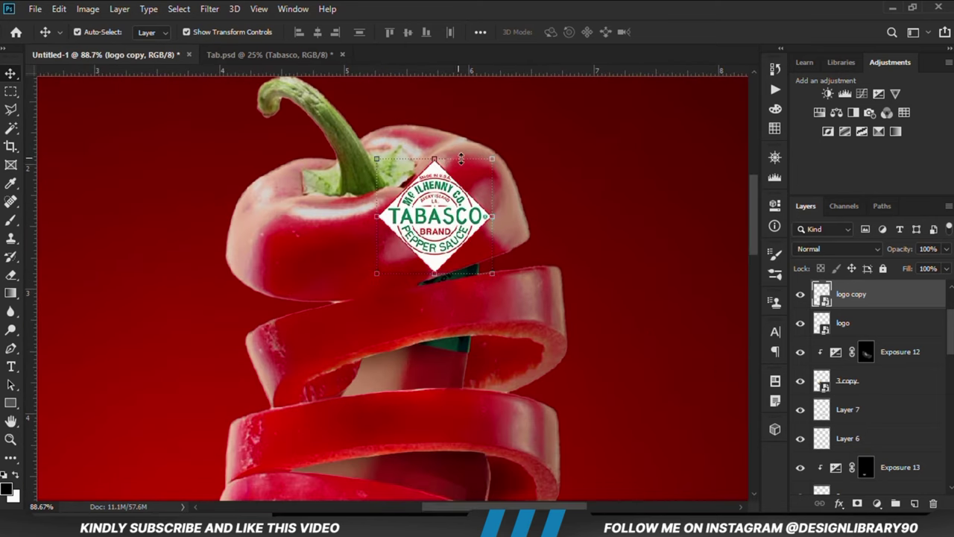
- Rotate the logo copy to about -33° and scale it to 8% on the pepper's top piece
drag(489, 158, 466, 186)
drag(457, 288, 492, 243)
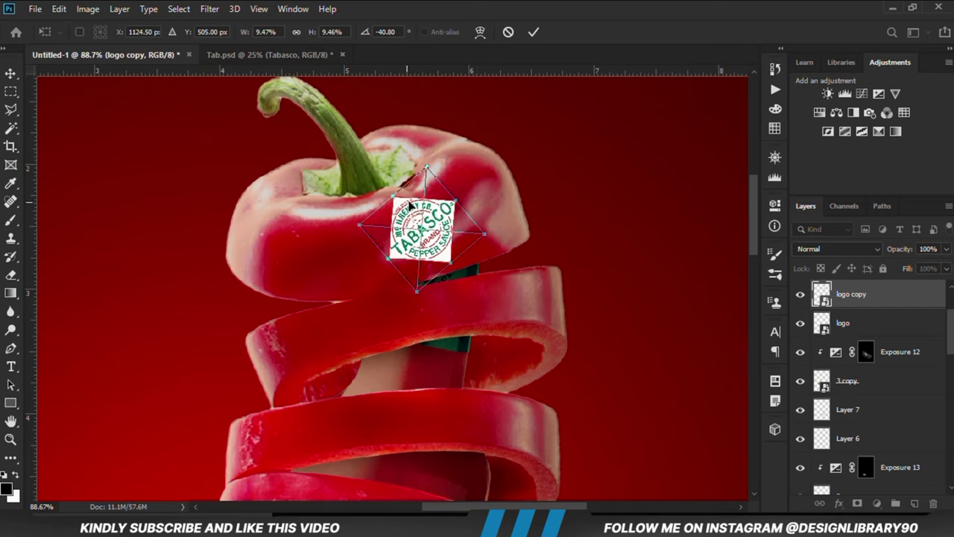
drag(414, 203, 429, 205)
drag(544, 219, 523, 238)
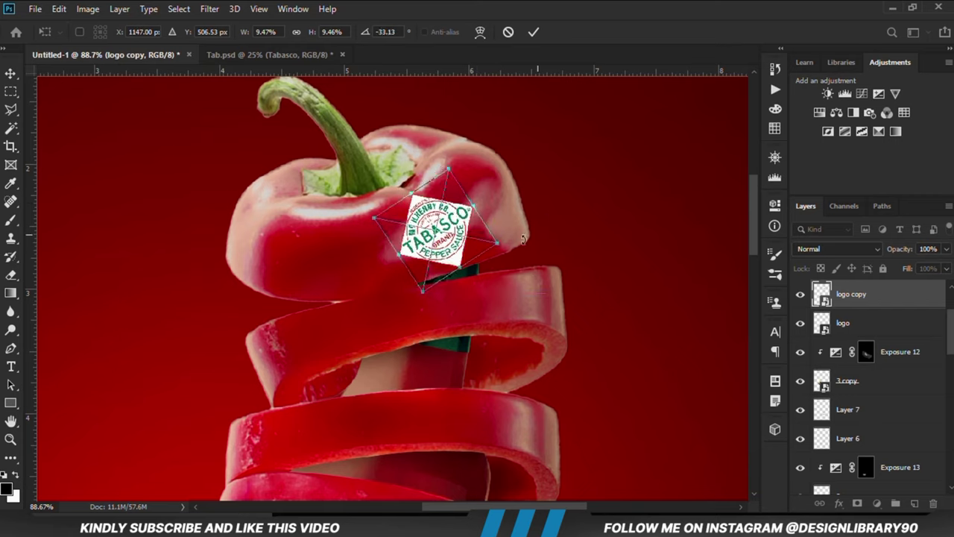
drag(460, 267, 452, 255)
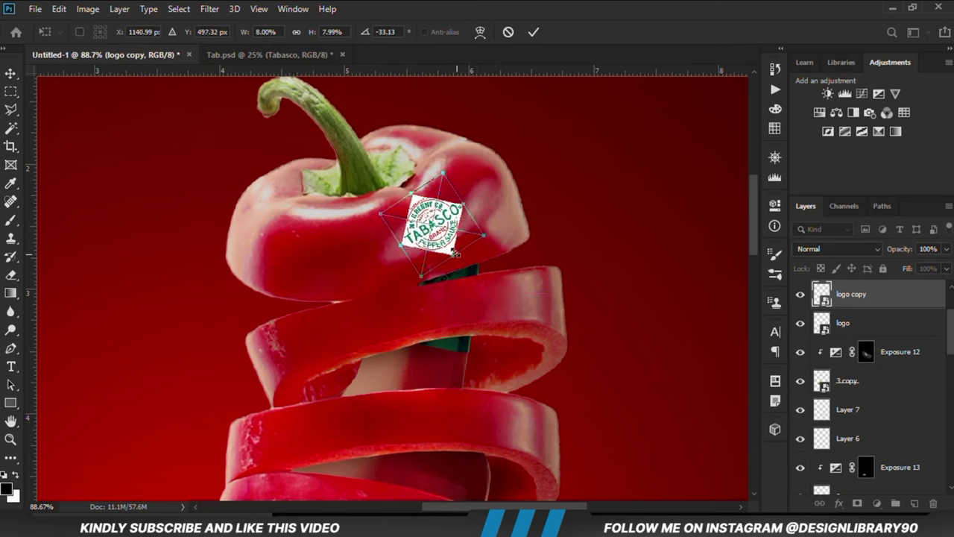
key(Return)
- Warp the logo copy so its shape follows the curve of the pepper's top piece
key(ctrl+t)
right_click(425, 210)
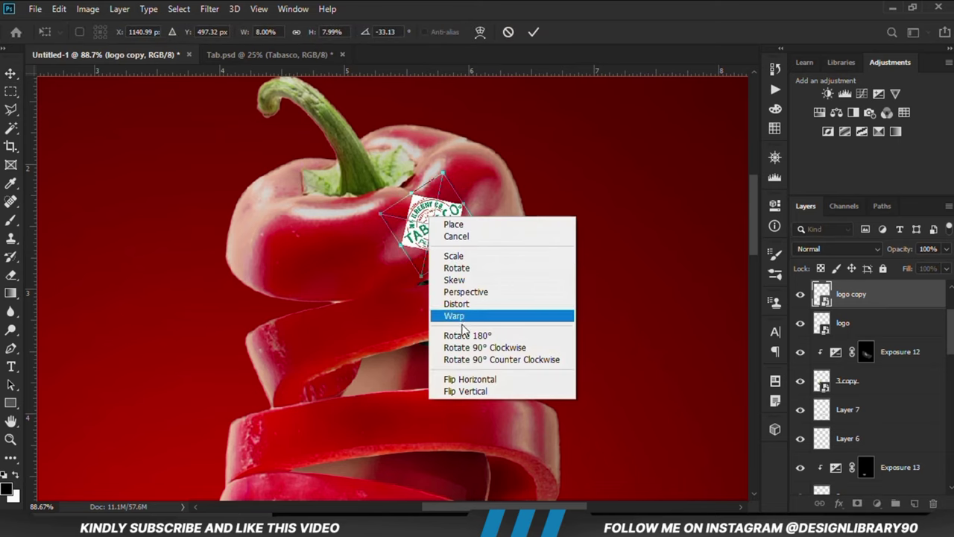
click(464, 318)
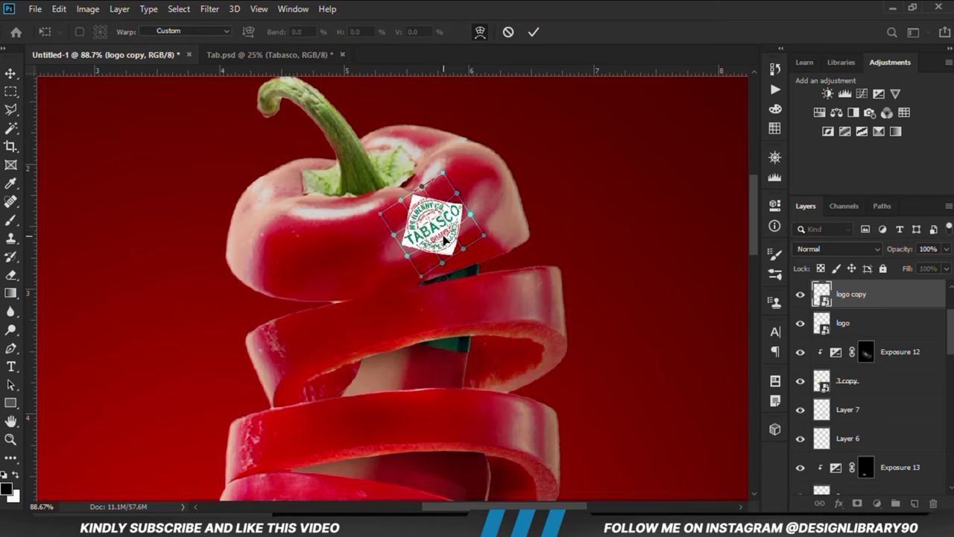
drag(455, 210, 422, 218)
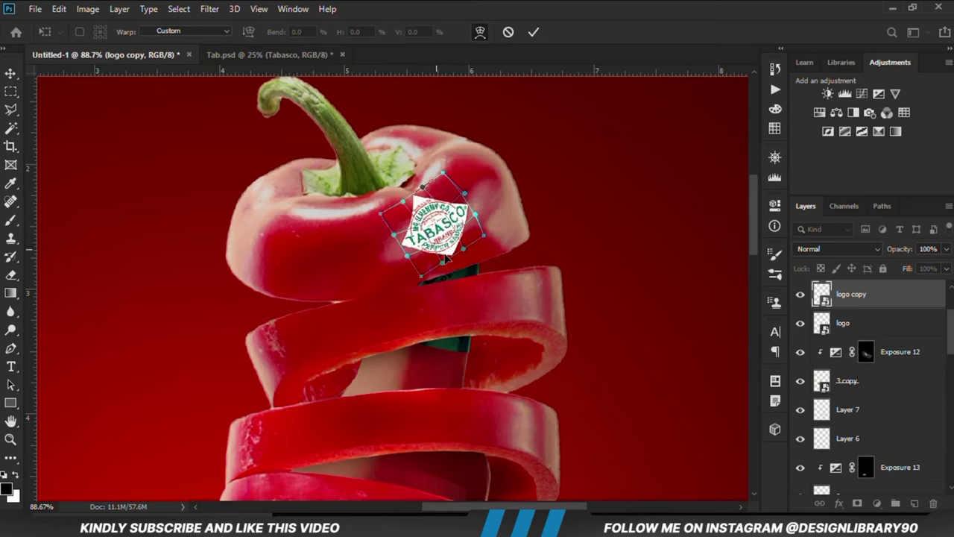
click(533, 32)
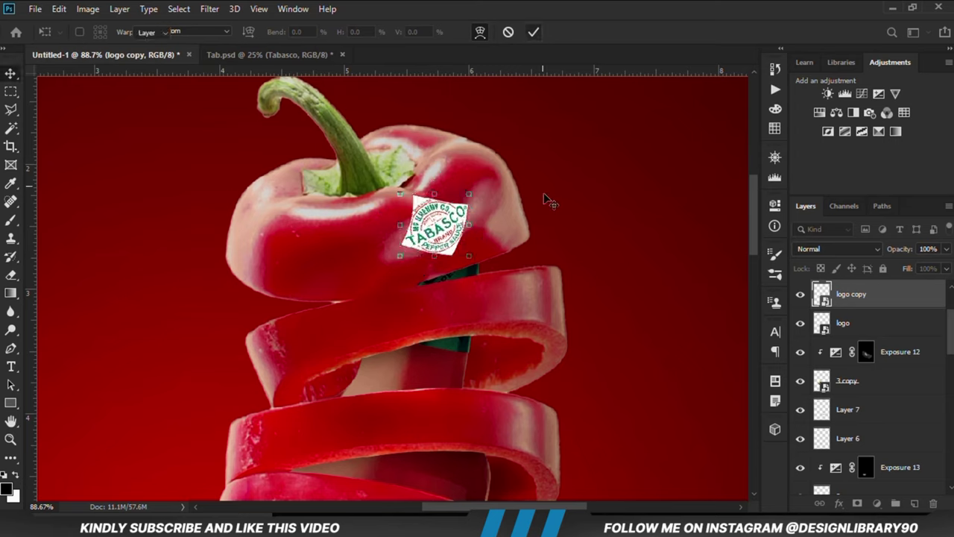
- Compare the pepper with and without the logo copy, and nudge the logo slightly right and down
click(802, 295)
click(801, 296)
key(Right)
key(Right)
key(Right)
key(Right)
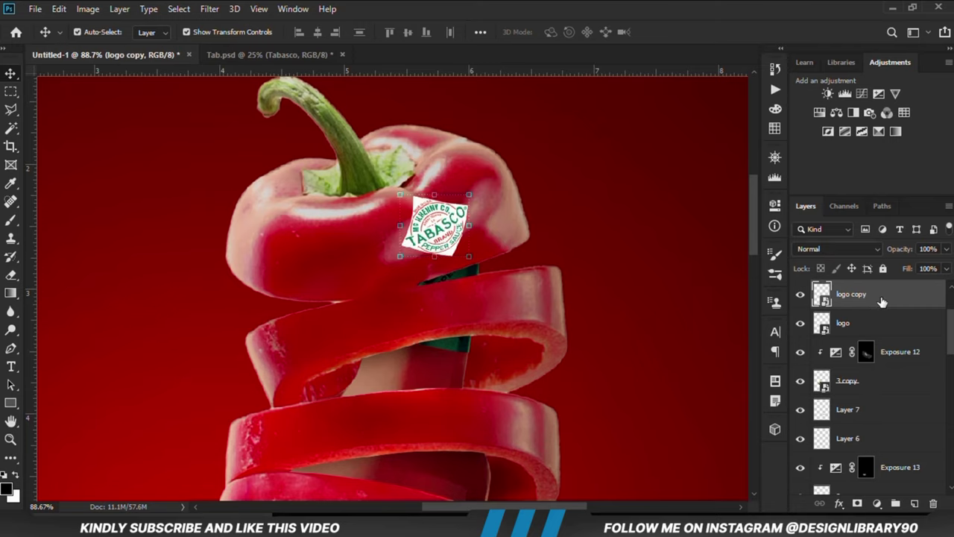
key(Down)
key(Down)
key(Down)
key(Down)
key(Down)
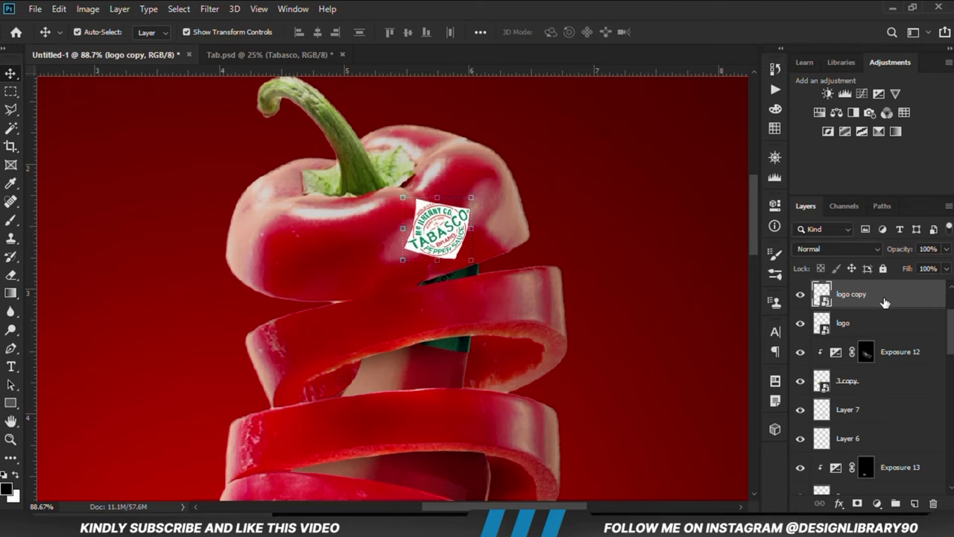
- Blend the logo copy into the pepper's highlights by splitting the underlying layer's black Blend If slider, and compare the result
click(839, 504)
click(858, 371)
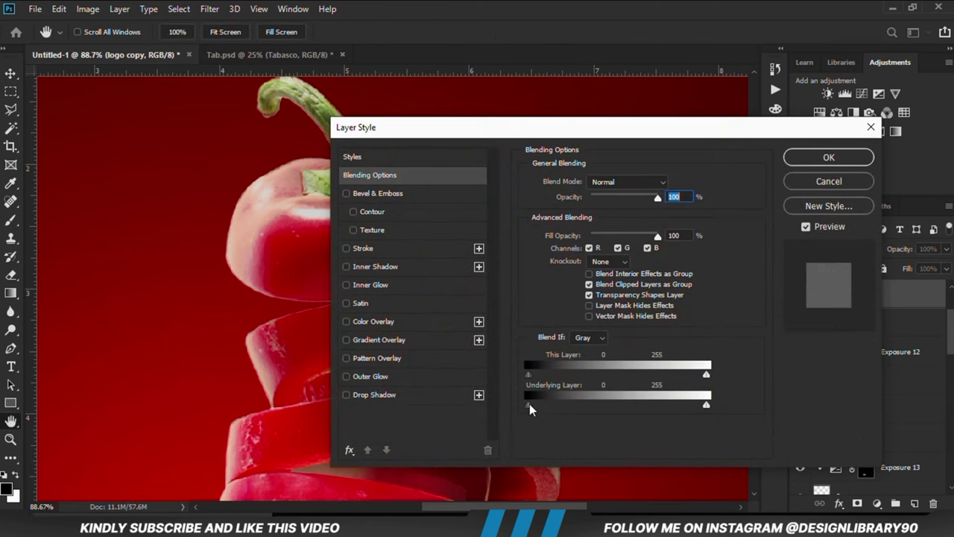
drag(529, 407, 572, 411)
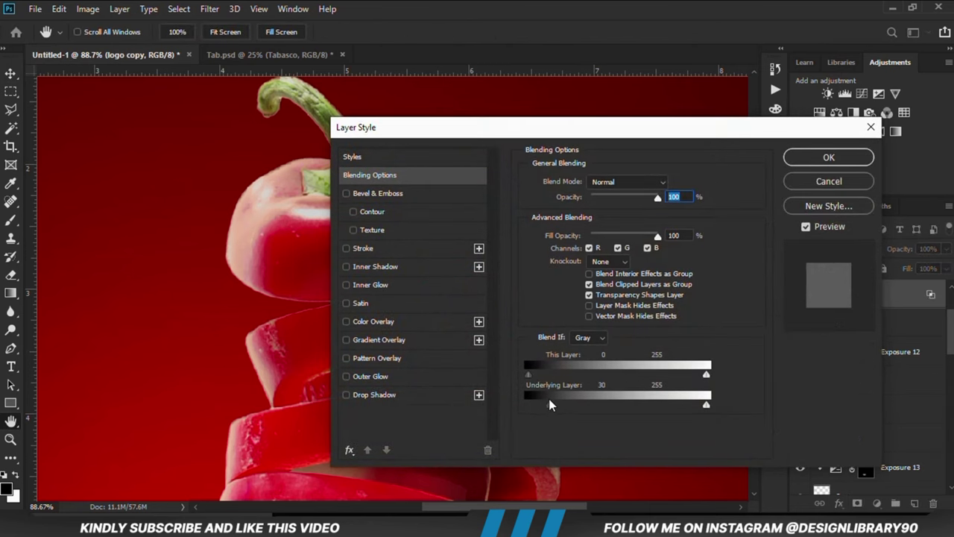
drag(550, 407, 570, 406)
click(813, 160)
click(800, 296)
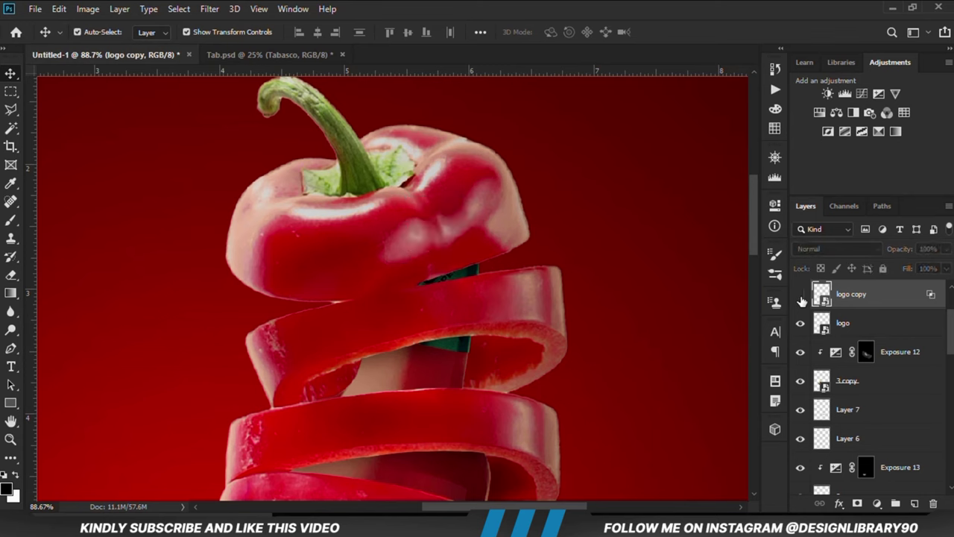
click(800, 296)
- Duplicate the poster's logo onto the upright chilli below its stem, scaled to about 6.7% and rotated to about -27°
scroll(522, 202, down, 3)
scroll(516, 198, down, 2)
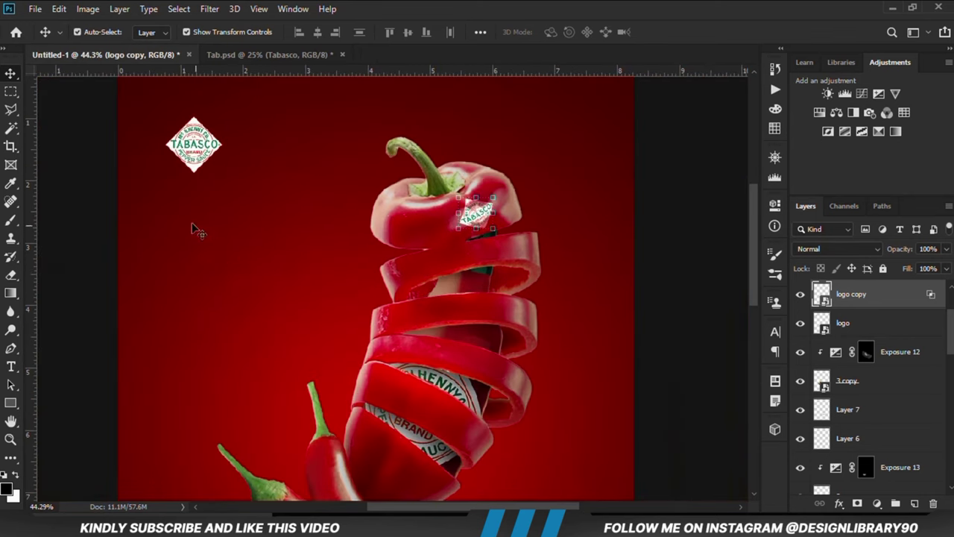
click(192, 153)
drag(192, 153, 320, 457)
scroll(742, 275, down, 3)
drag(757, 279, 753, 256)
drag(349, 381, 317, 454)
scroll(313, 460, up, 3)
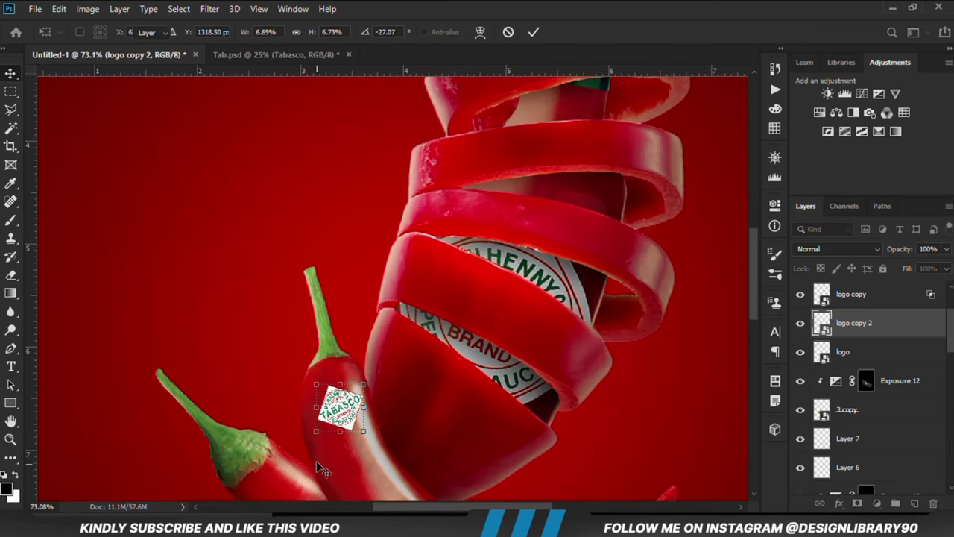
- Warp the upright chilli's logo to follow its rounded surface
right_click(332, 403)
click(361, 314)
drag(332, 405, 344, 410)
click(533, 32)
- Blend logo copy 2 into the chilli by splitting the underlying layer's black Blend If slider to 33 / 82
click(838, 504)
click(853, 360)
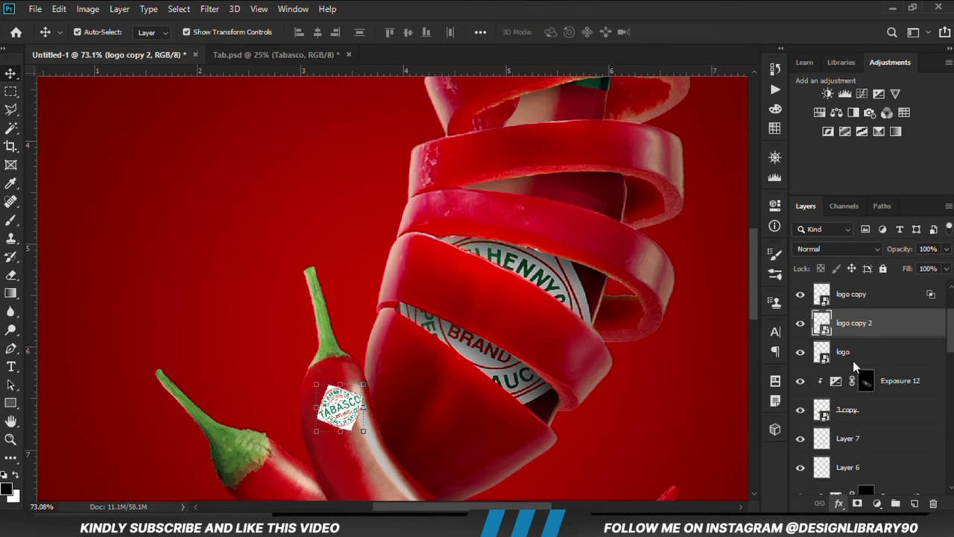
drag(529, 405, 586, 407)
click(801, 160)
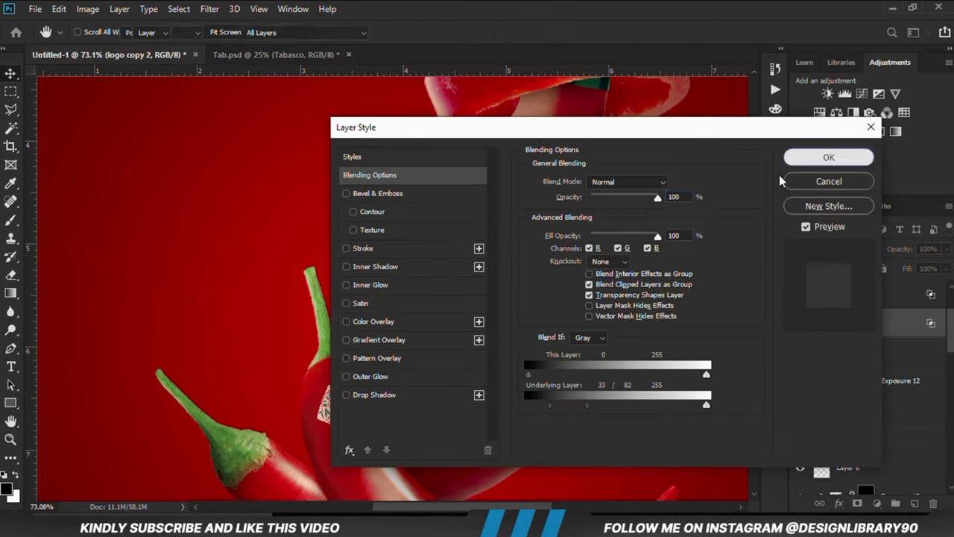
- Duplicate the logo again onto the lower chilli beside its green cap, scaled to about 6% and rotated to about -45°
scroll(484, 321, down, 4)
scroll(483, 321, down, 3)
click(291, 95)
key(ctrl+j)
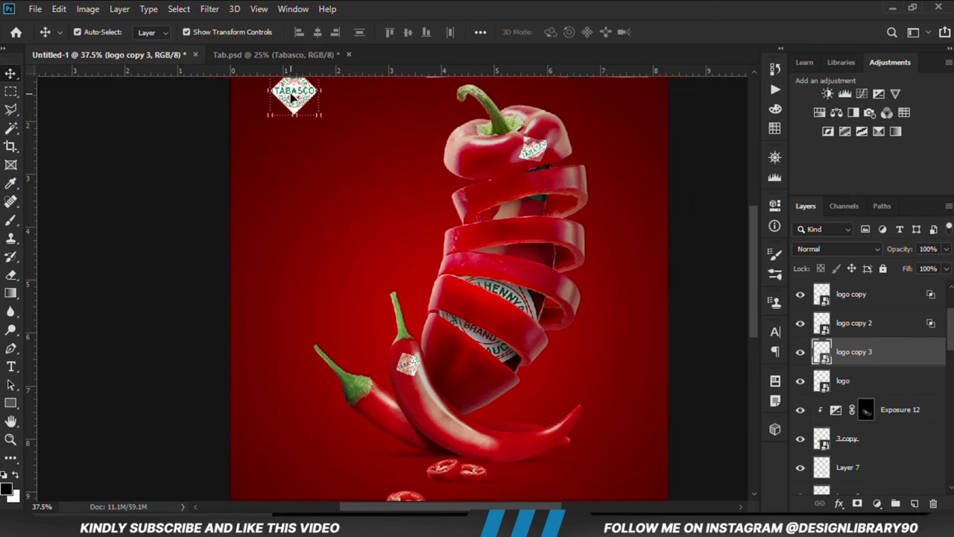
drag(292, 95, 393, 408)
key(ctrl+t)
scroll(377, 439, up, 1)
scroll(377, 439, up, 3)
drag(339, 385, 369, 410)
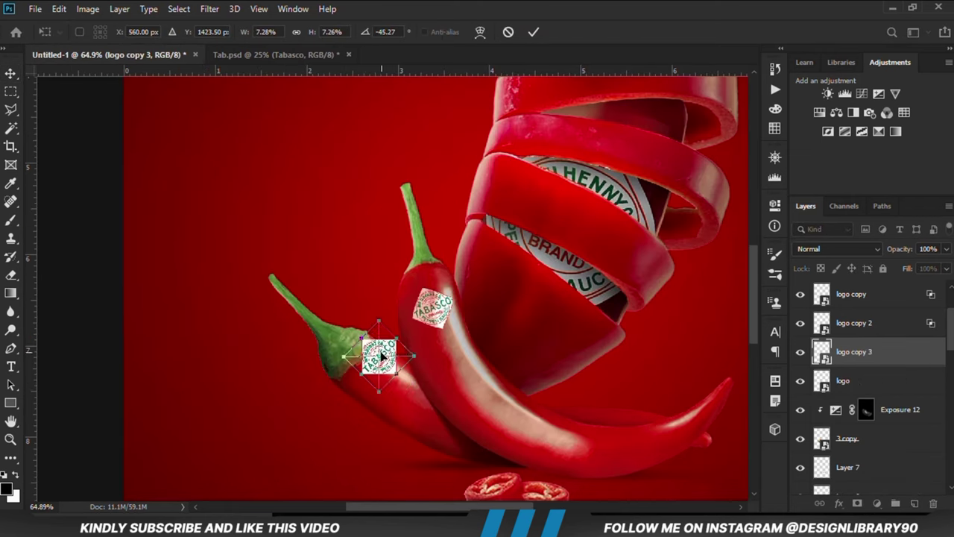
drag(383, 358, 364, 396)
key(Return)
- Warp logo copy 3 to the lower chilli and blend it in by splitting the underlying layer's black Blend If slider
key(ctrl+t)
right_click(379, 384)
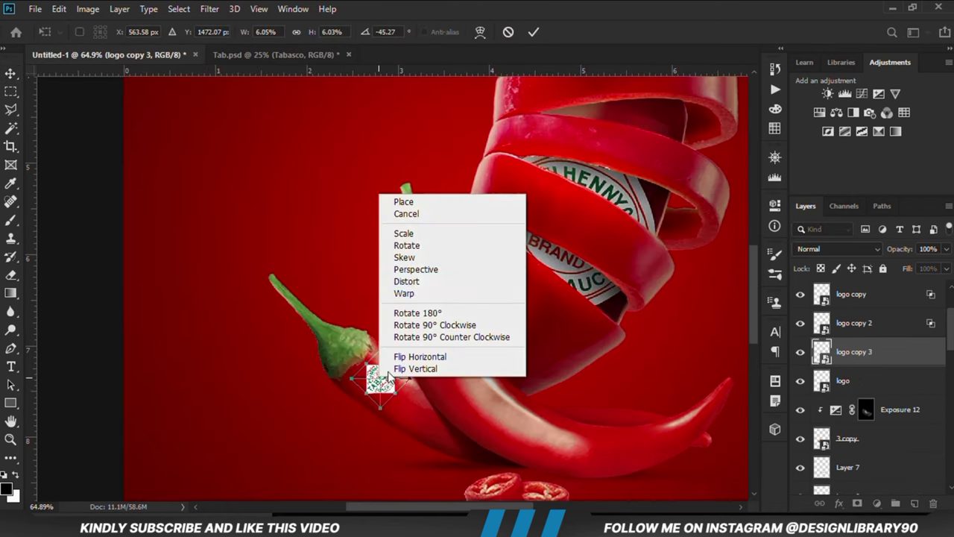
click(407, 292)
key(Return)
click(838, 503)
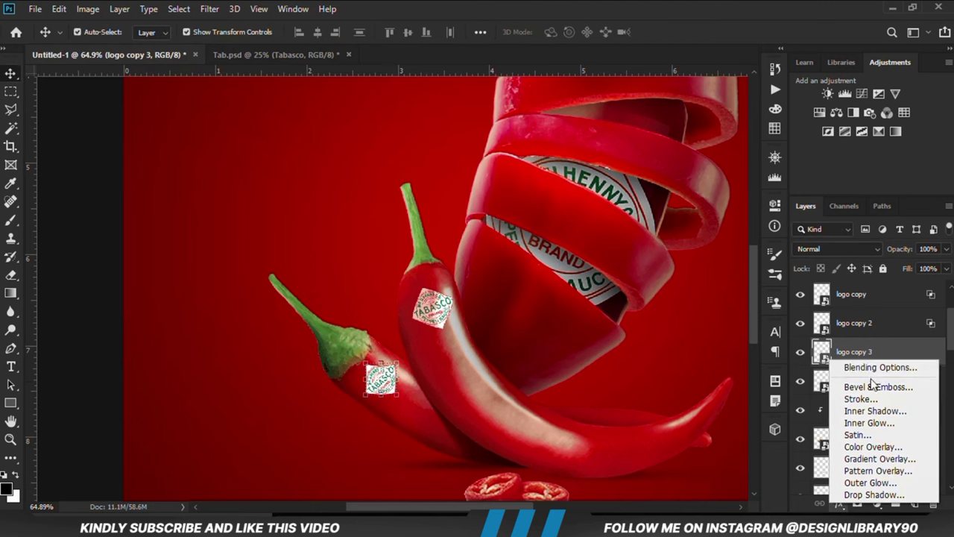
click(858, 365)
drag(529, 406, 589, 408)
click(829, 157)
click(75, 368)
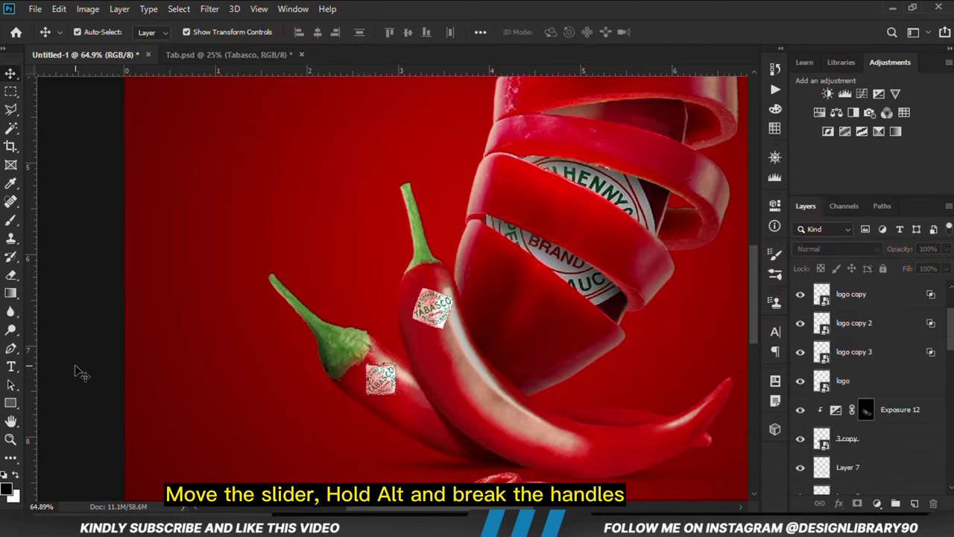
- Add a new layer at the top of the stack and set the brush's foreground colour to the red code copied from another window
key(ctrl+0)
click(916, 505)
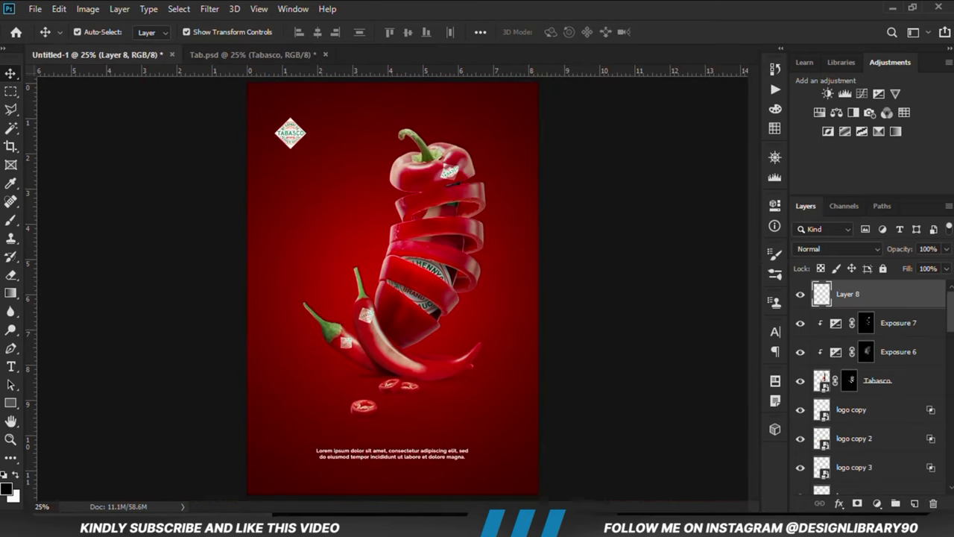
click(420, 526)
double_click(388, 329)
right_click(389, 330)
click(418, 159)
key(ctrl+c)
key(alt+Tab)
click(10, 220)
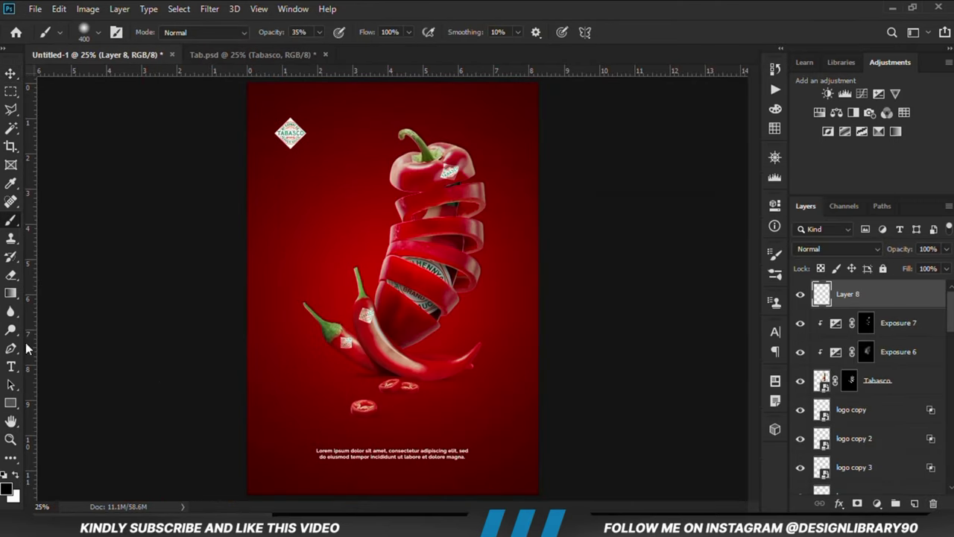
click(8, 489)
key(ctrl+v)
key(Return)
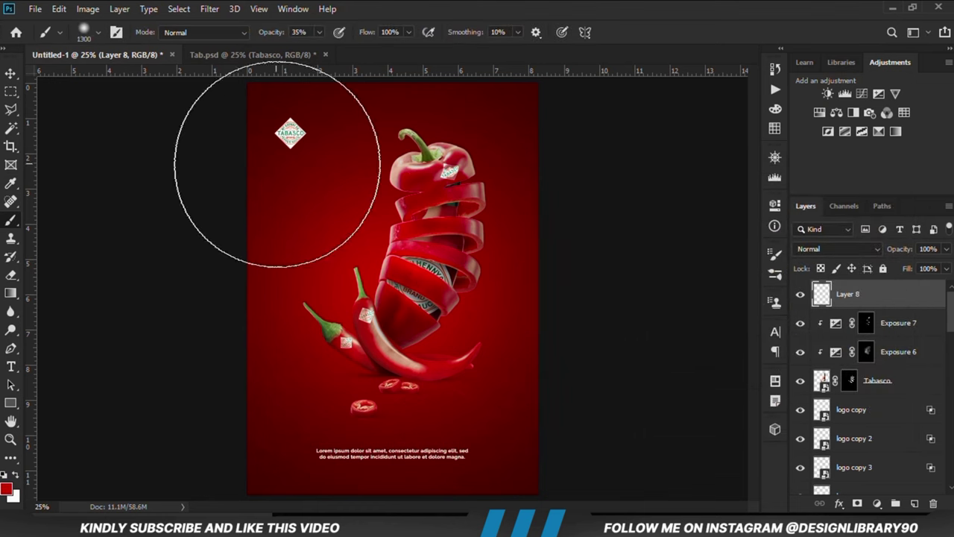
- Paint a soft red glow over the poster's upper-left area on Layer 8 with the brush at size 2400 and 100% opacity
key(bracketright)
key(bracketright)
key(bracketright)
key(bracketright)
scroll(323, 205, down, 1)
click(324, 191)
key(ctrl+z)
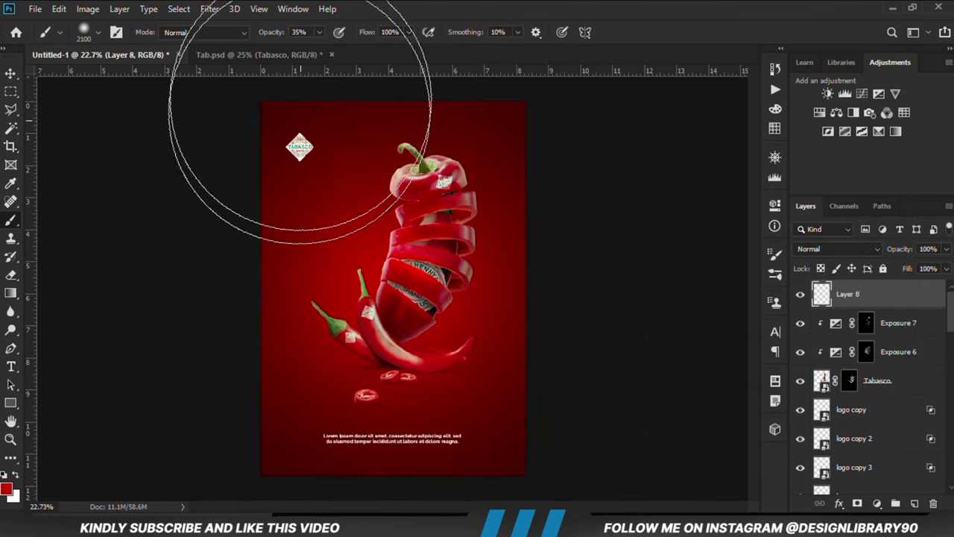
drag(319, 32, 417, 22)
click(319, 202)
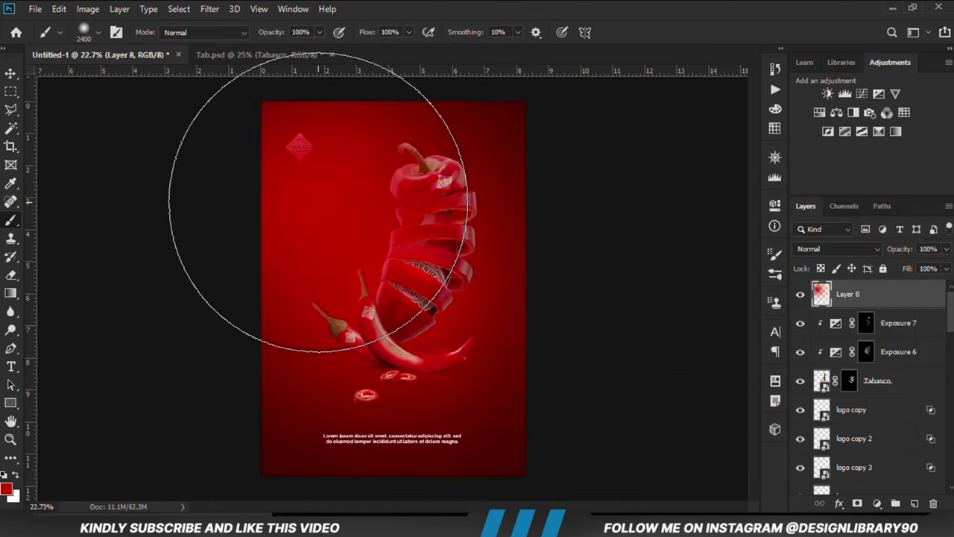
- Set Layer 8 to Linear Dodge (Add) at 58% opacity and move it beneath the logo layer, above Exposure 12
key(v)
click(800, 295)
click(801, 295)
click(829, 249)
click(826, 300)
drag(946, 249, 920, 270)
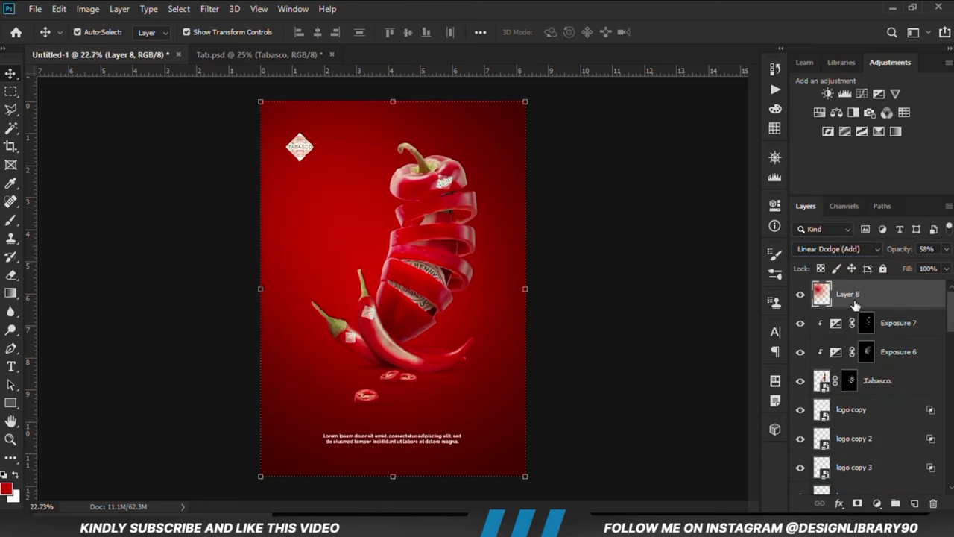
drag(854, 306, 876, 385)
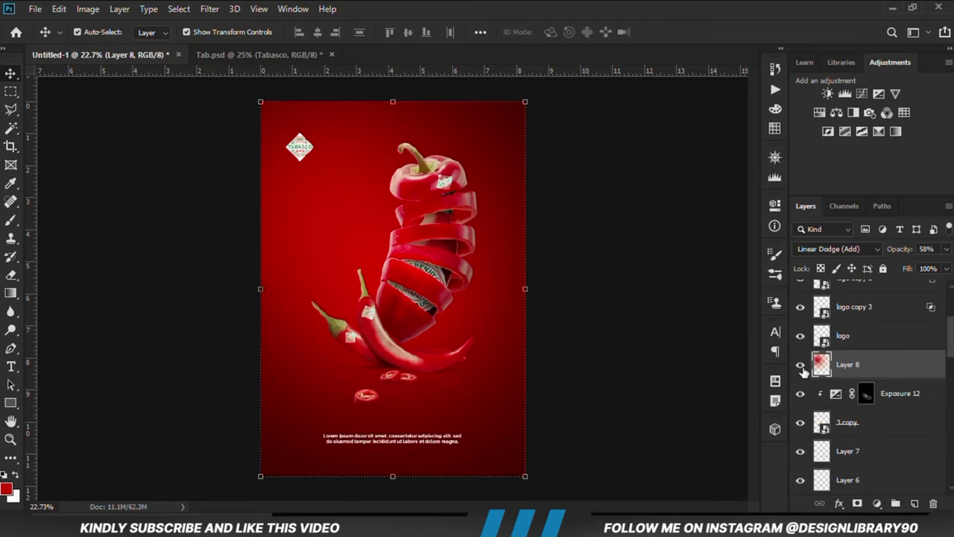
click(608, 326)
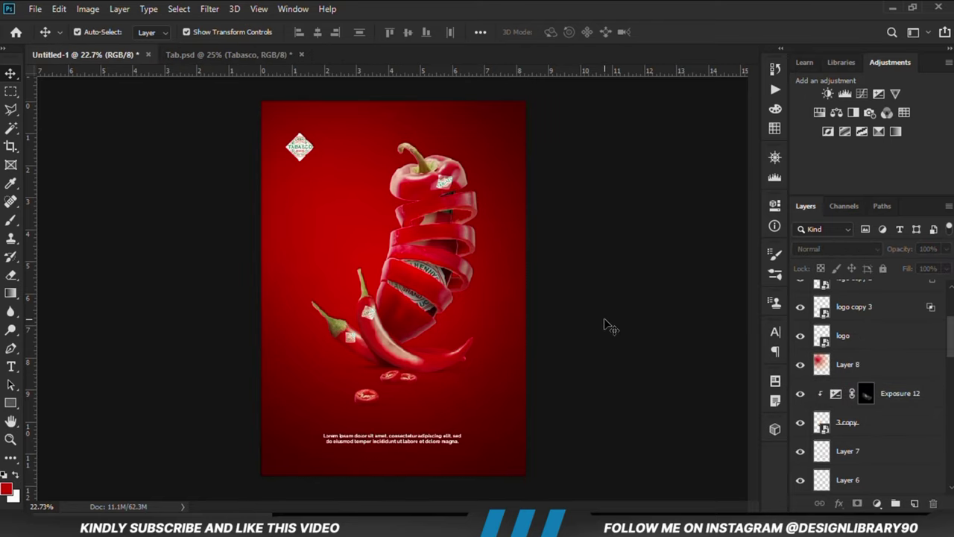
- Stamp all visible layers into a new top layer and convert it to a smart object
key(ctrl+plus)
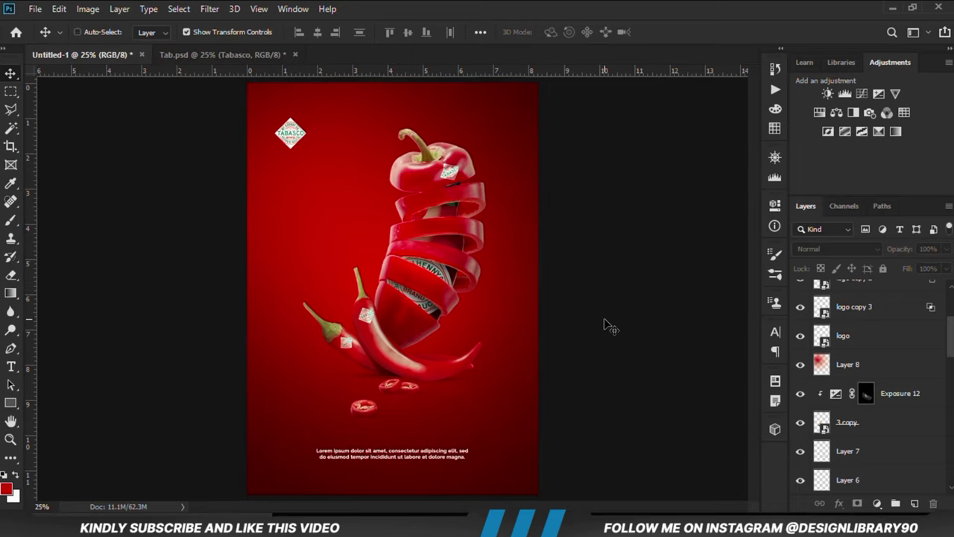
key(ctrl+shift+alt+e)
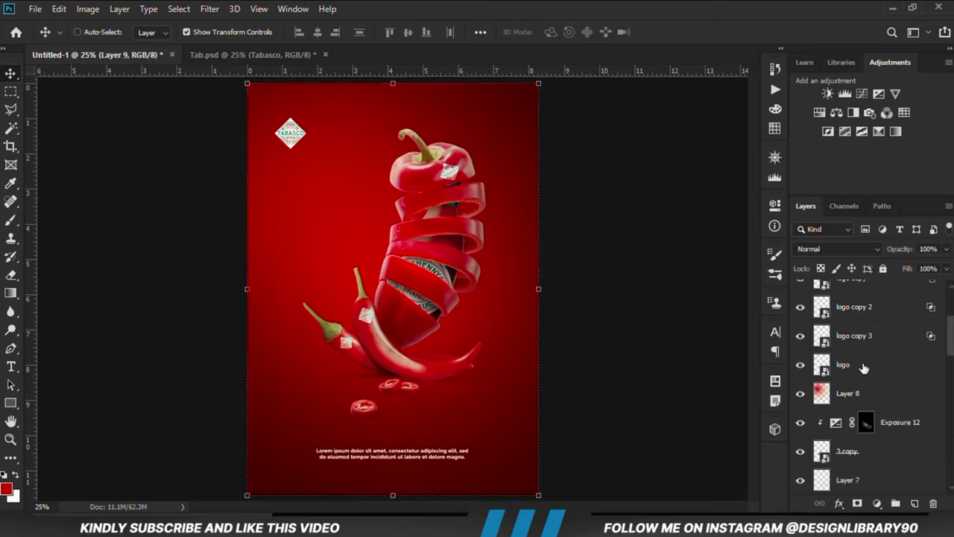
right_click(859, 297)
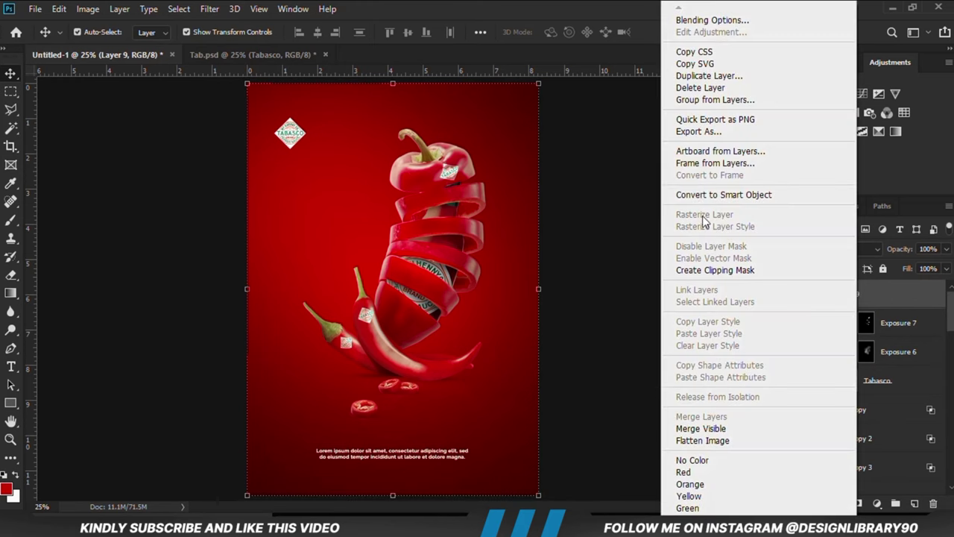
click(696, 197)
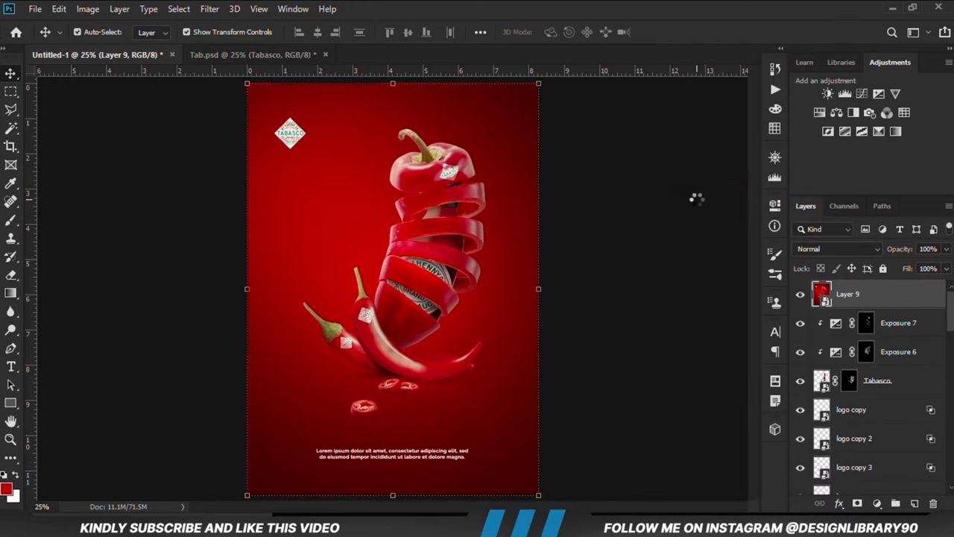
- Open Layer 9 in the Camera Raw Filter and set Exposure -0.15, Contrast +23, Highlights +10, Shadows -23, Whites +10 and Blacks -17
click(210, 9)
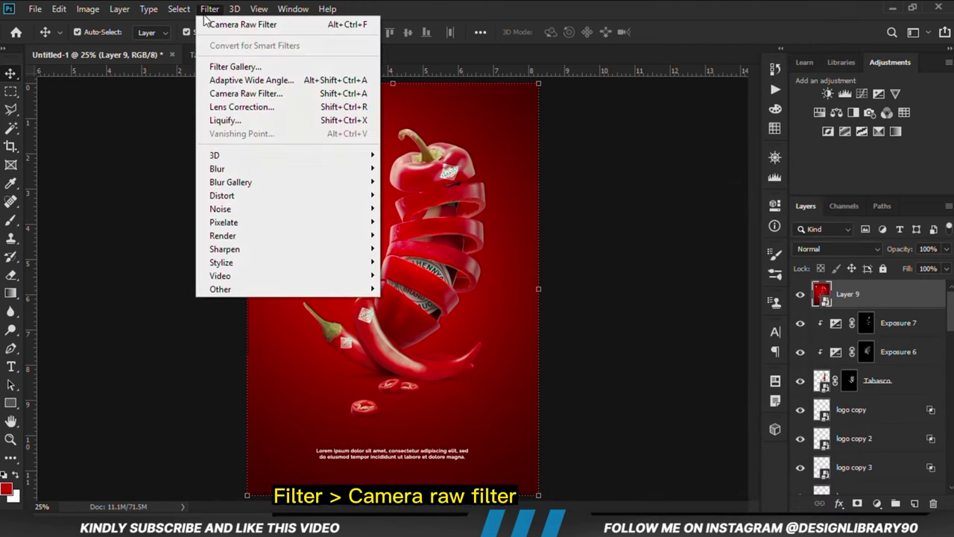
click(242, 96)
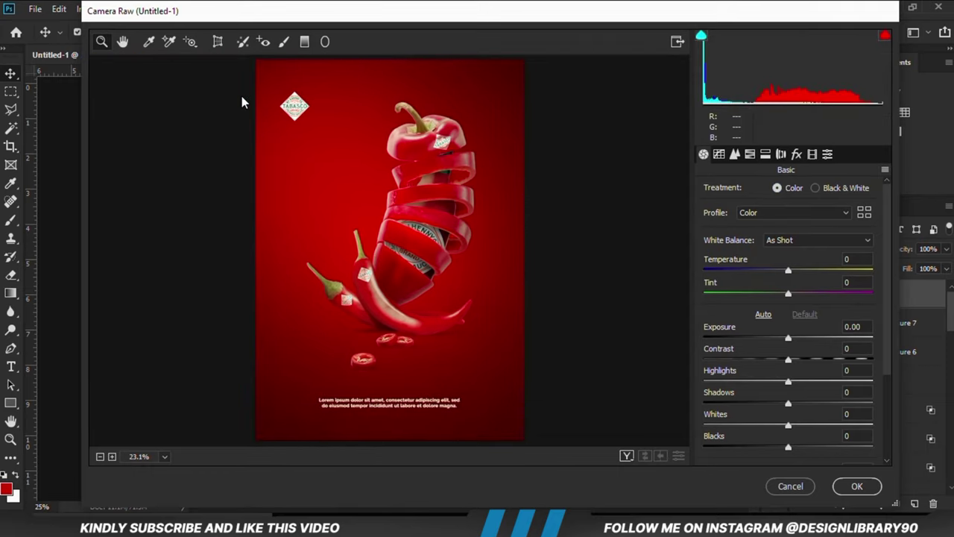
drag(788, 338, 800, 361)
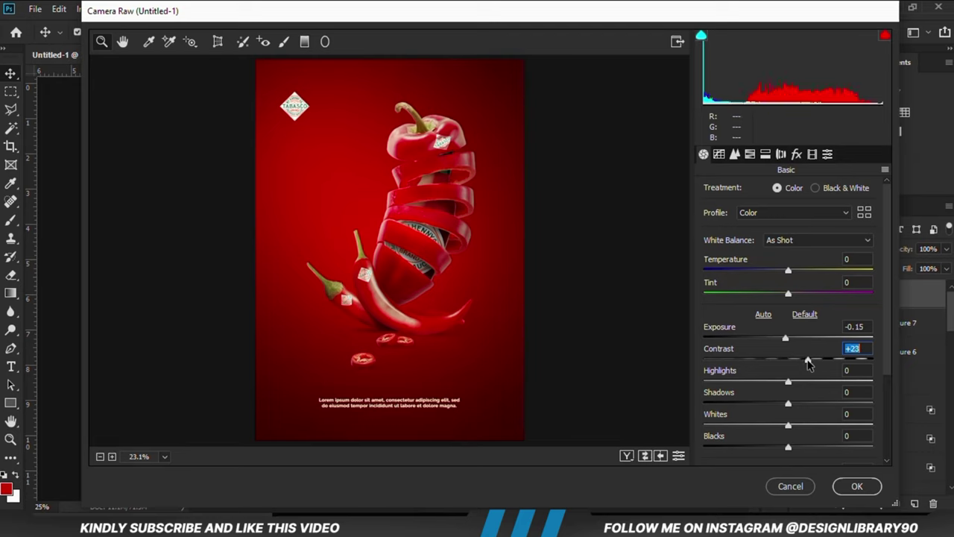
drag(788, 381, 773, 434)
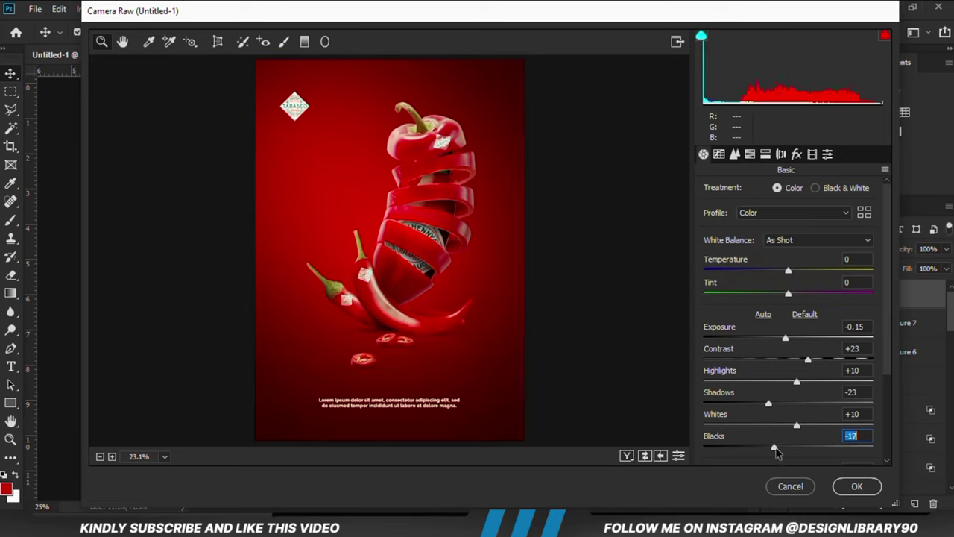
- Set Texture to +15 and Clarity to +7, and apply the Camera Raw grading to Layer 9
drag(888, 368, 888, 406)
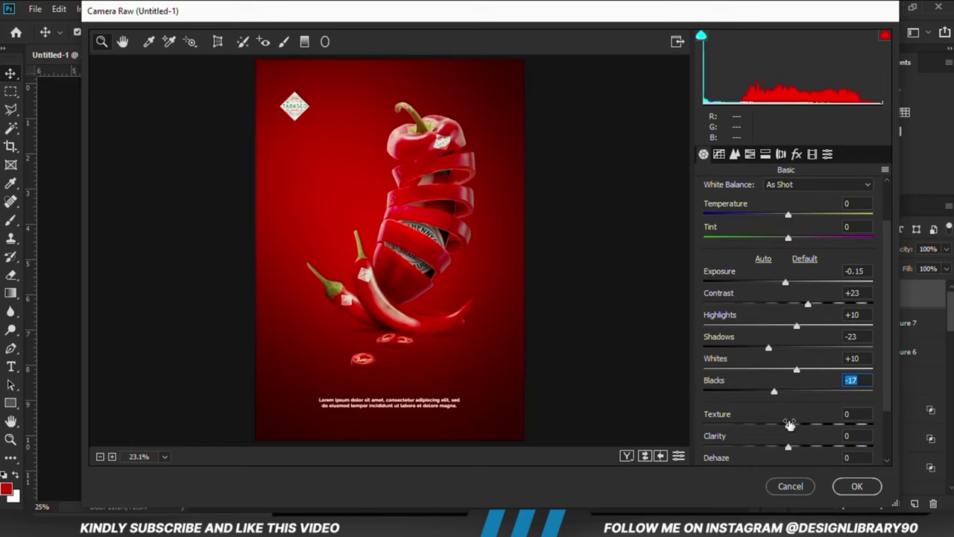
click(790, 426)
drag(794, 427, 804, 426)
drag(790, 446, 794, 446)
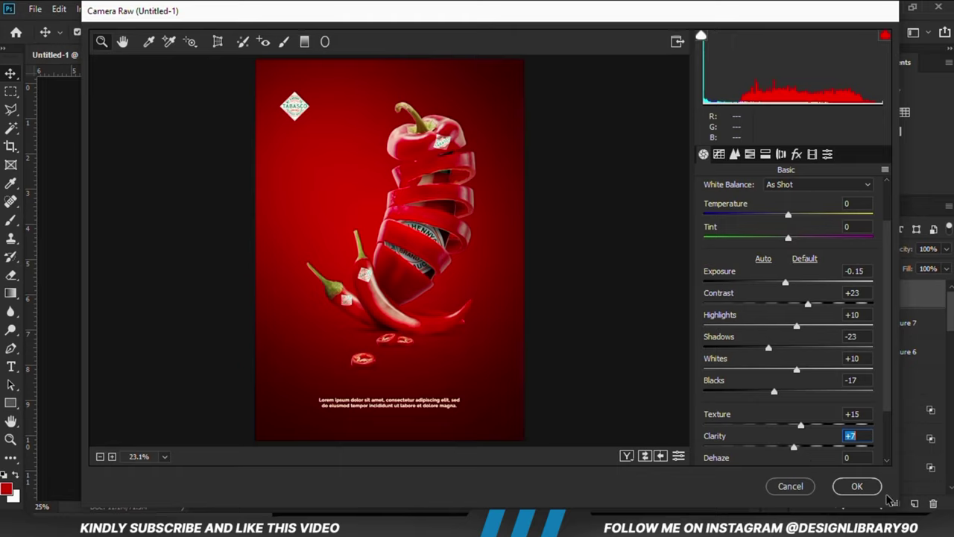
click(857, 486)
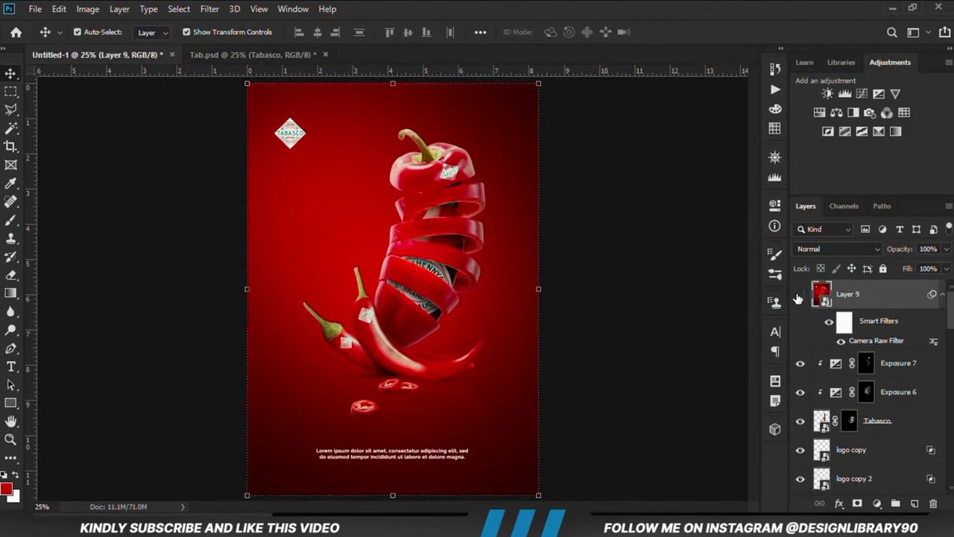
- Deselect Layer 9 and examine the graded poster both up close and as a whole
click(677, 336)
scroll(634, 384, down, 1)
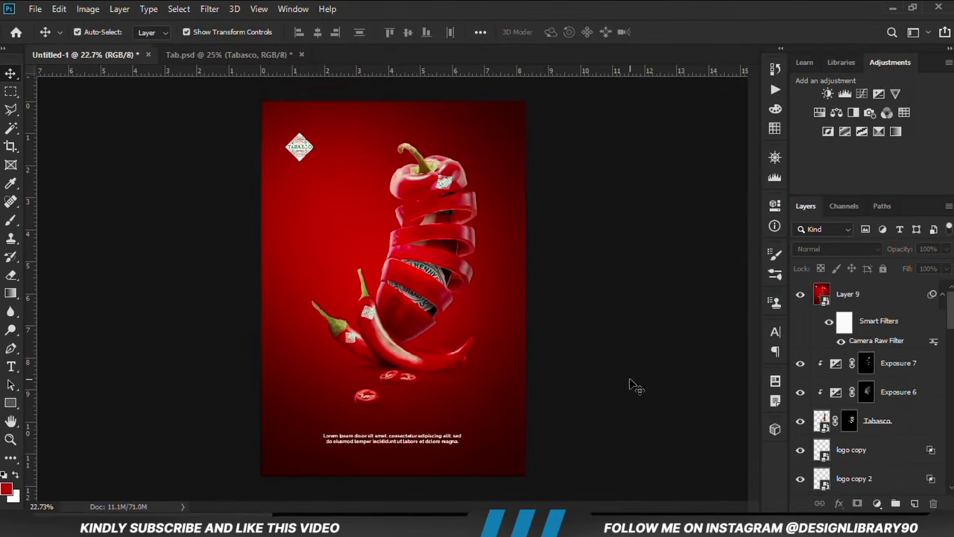
scroll(634, 384, up, 1)
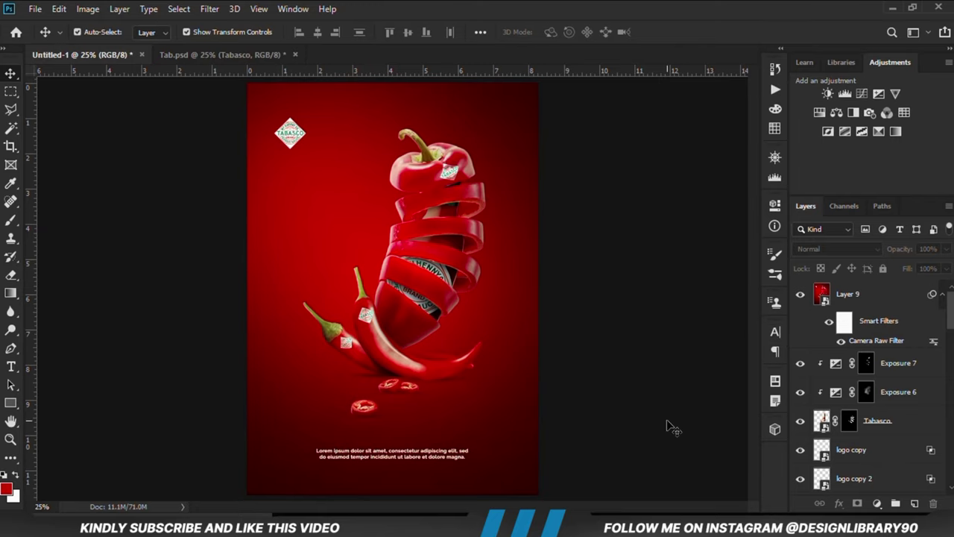
scroll(669, 426, up, 1)
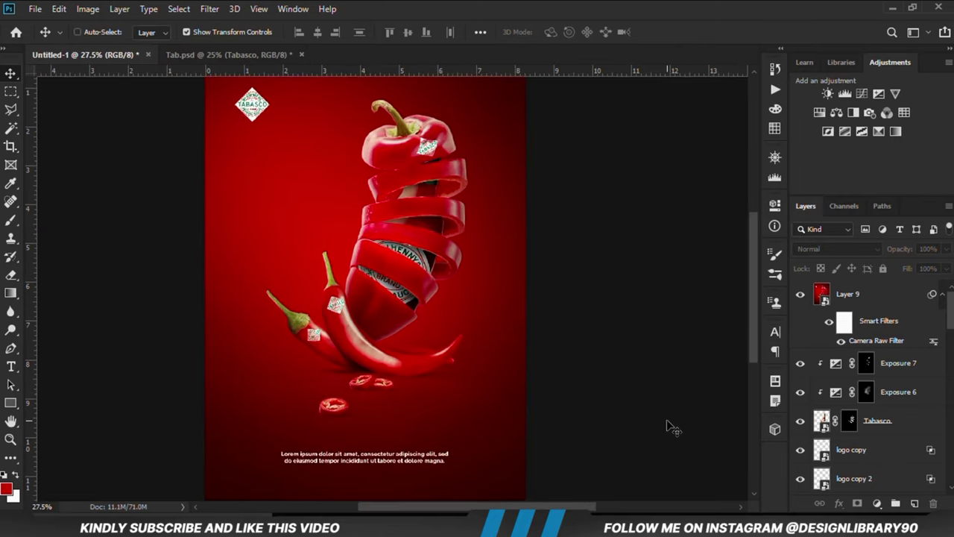
key(ctrl+minus)
key(ctrl+minus)
key(ctrl+0)
key(ctrl+plus)
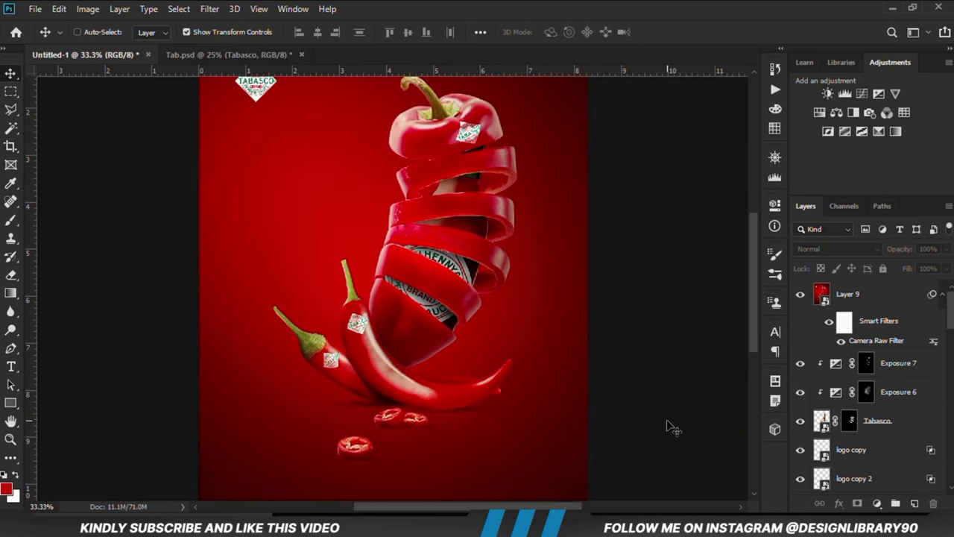
scroll(669, 426, down, 1)
key(ctrl)
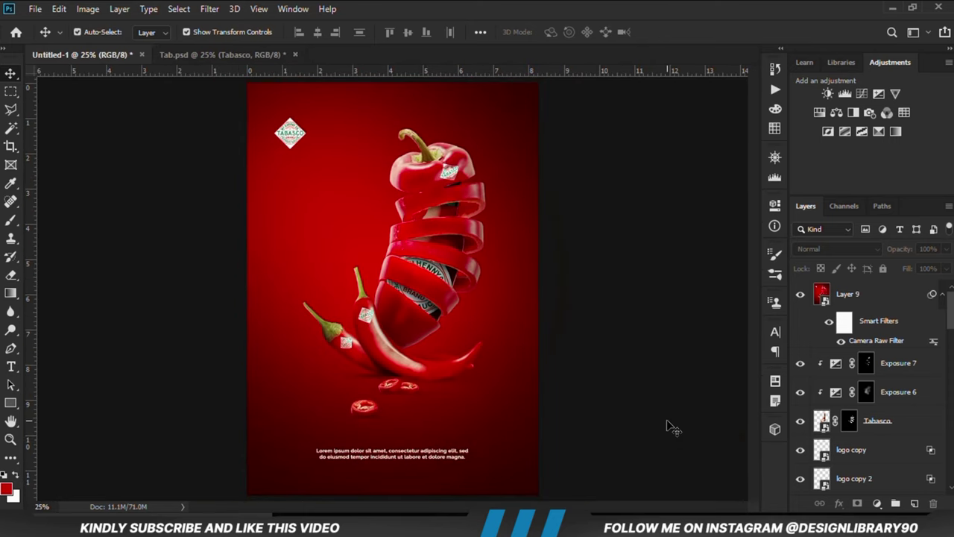